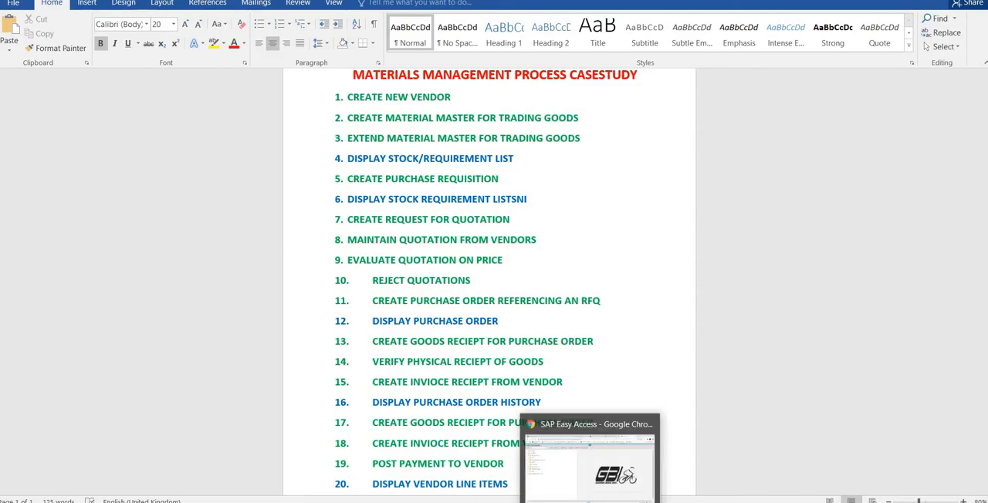
- Switch to SAP Easy Access in Chrome and start central vendor creation (XK01) under Logistics, Materials Management, Purchasing, Master Data, Vendor
{"action": "left_click", "coordinate": [592, 500]}
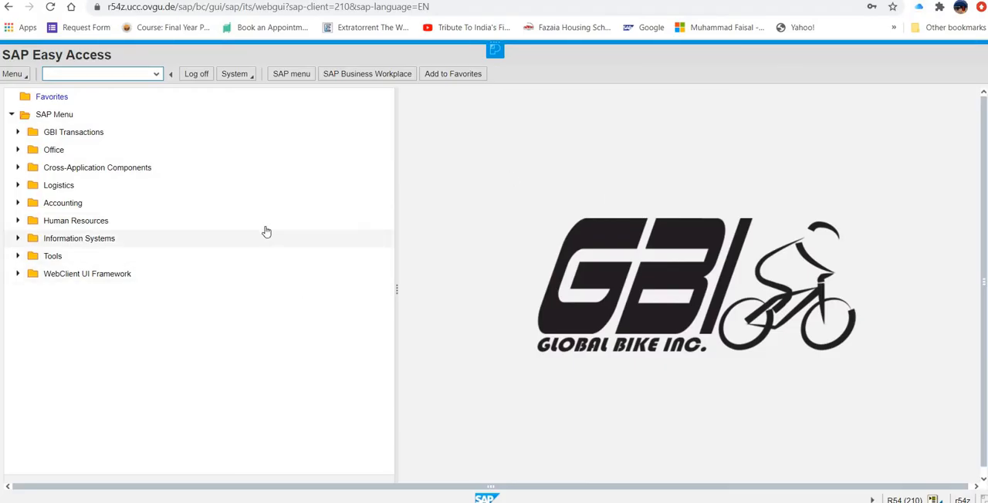
{"action": "left_click", "coordinate": [18, 186]}
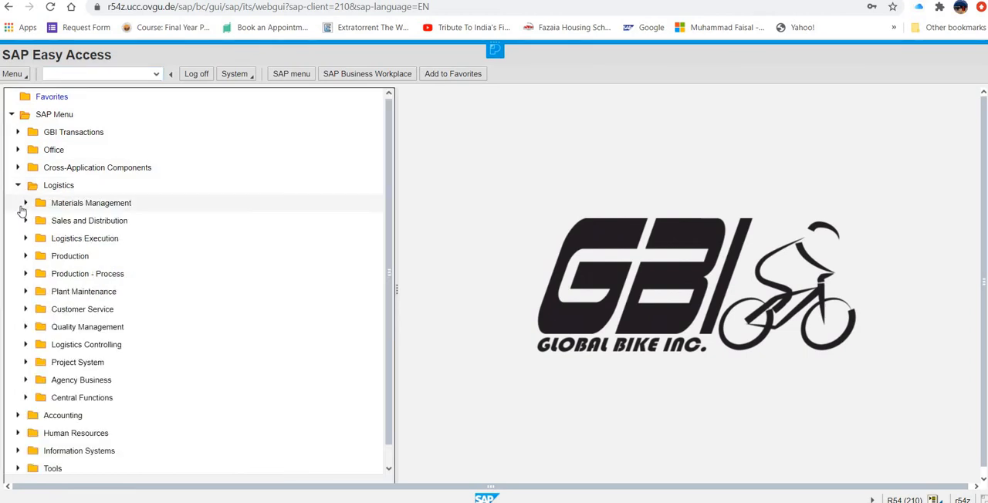
{"action": "left_click", "coordinate": [27, 203]}
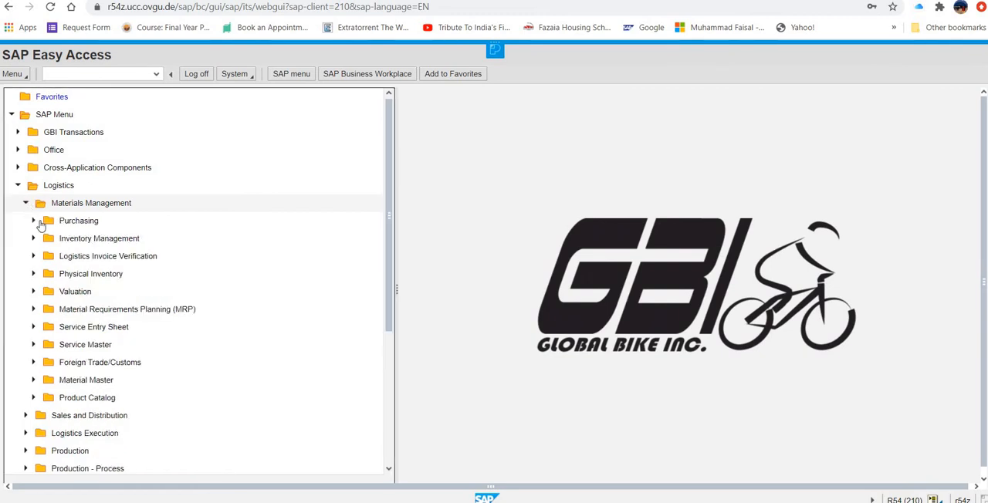
{"action": "left_click", "coordinate": [34, 221]}
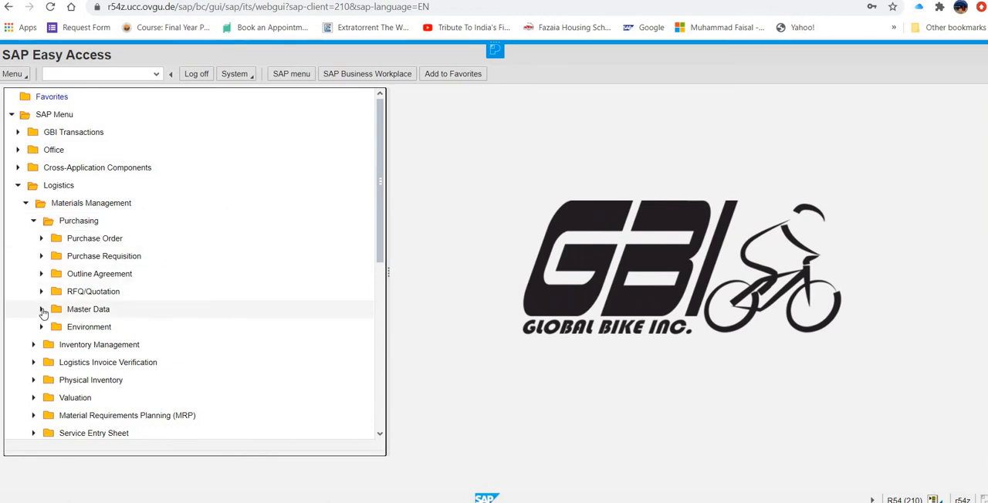
{"action": "left_click", "coordinate": [42, 309]}
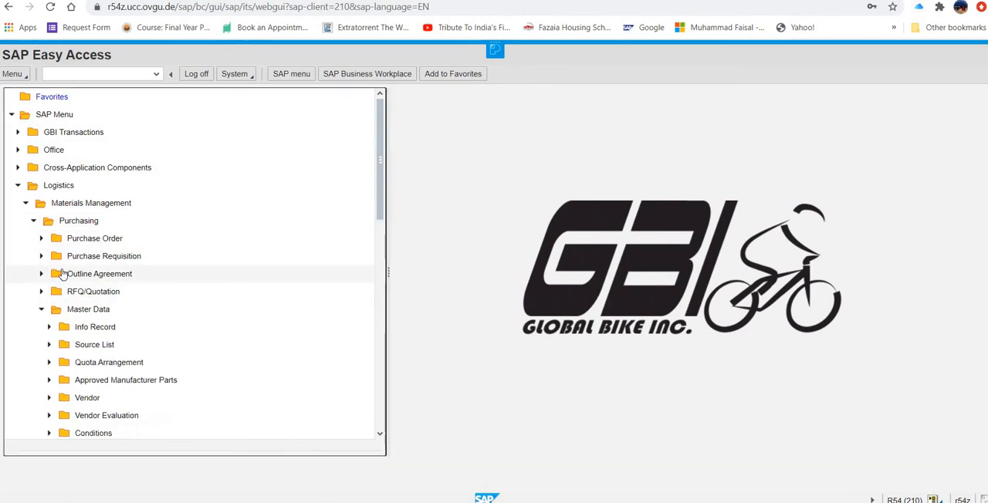
{"action": "scroll", "coordinate": [65, 280], "scroll_direction": "down", "scroll_amount": 1}
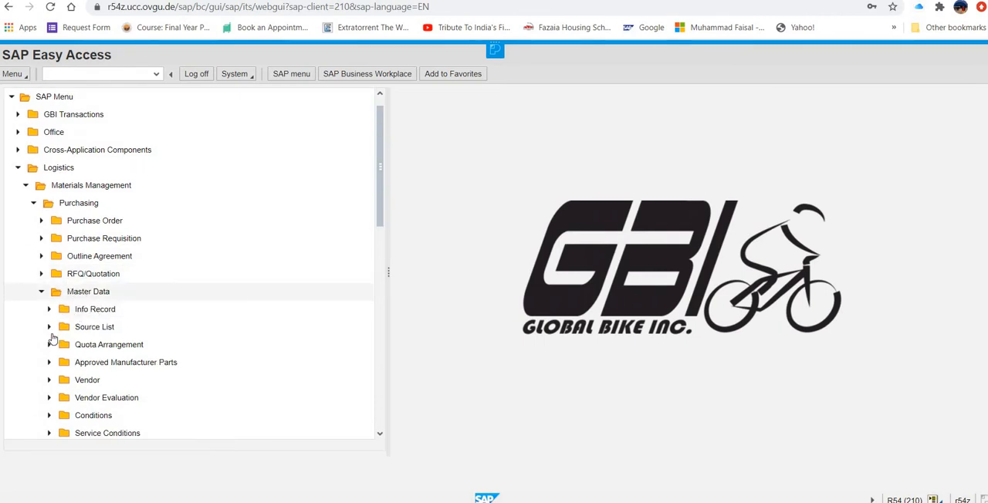
{"action": "left_click", "coordinate": [49, 380]}
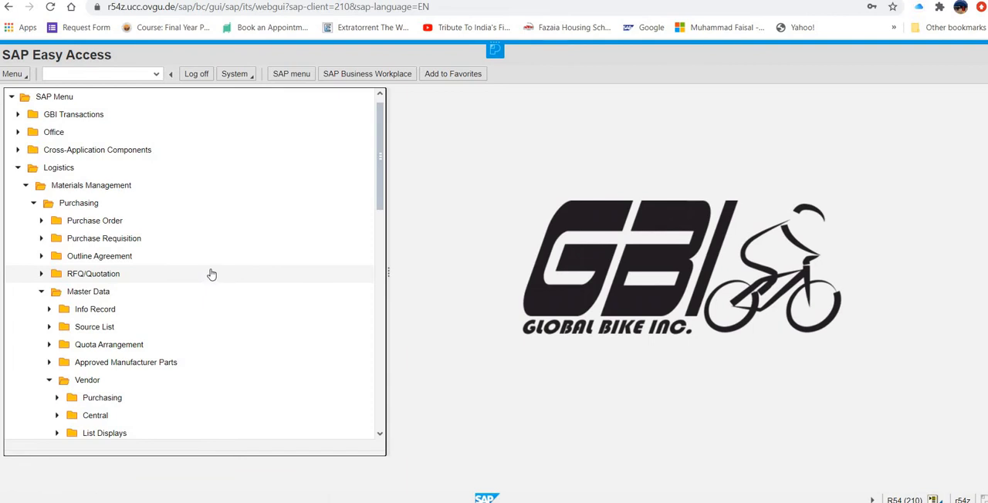
{"action": "scroll", "coordinate": [212, 274], "scroll_direction": "down", "scroll_amount": 2}
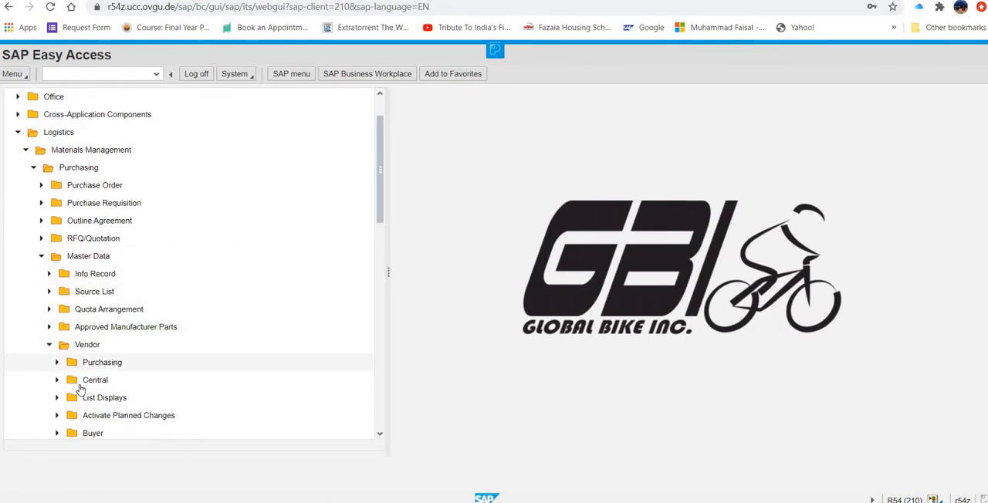
{"action": "left_click", "coordinate": [58, 381]}
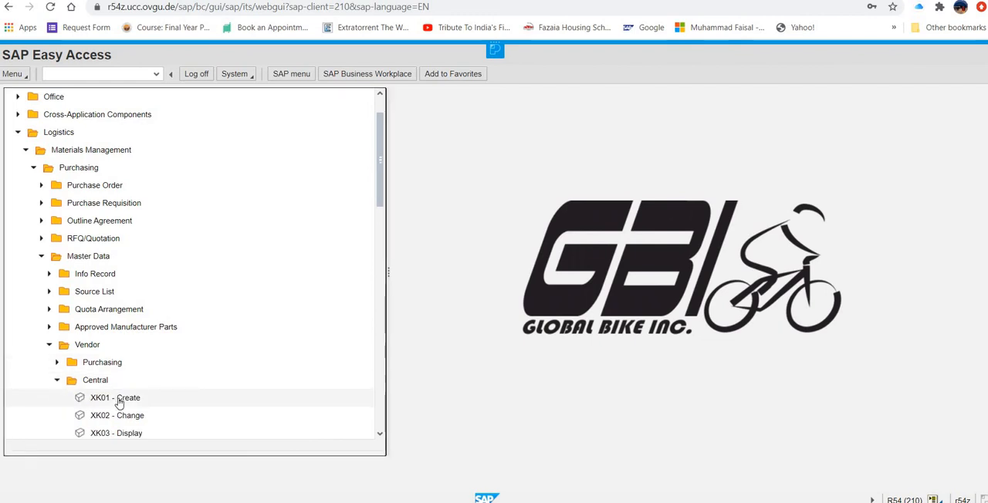
{"action": "left_click", "coordinate": [120, 400]}
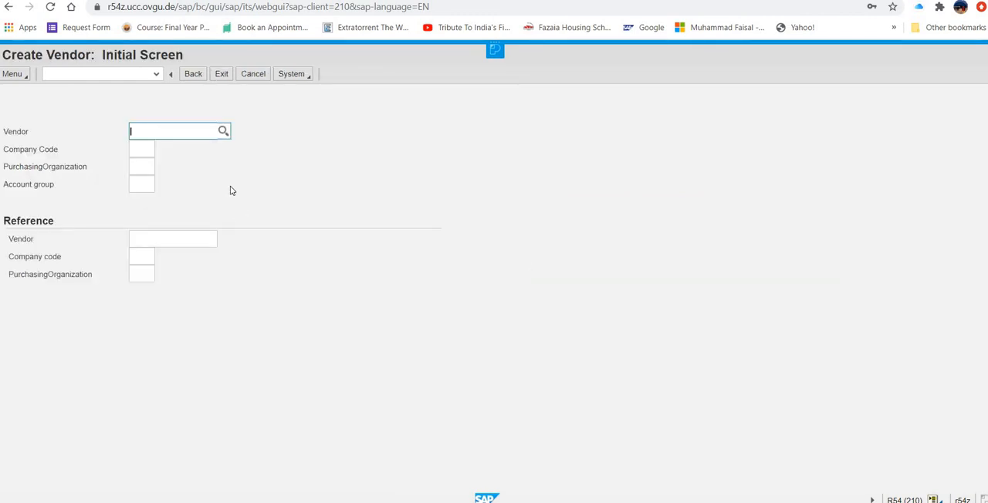
- Set company code us00, purchasing organization us00 and account group kred for the new vendor, and continue to its address data
{"action": "left_click", "coordinate": [146, 147]}
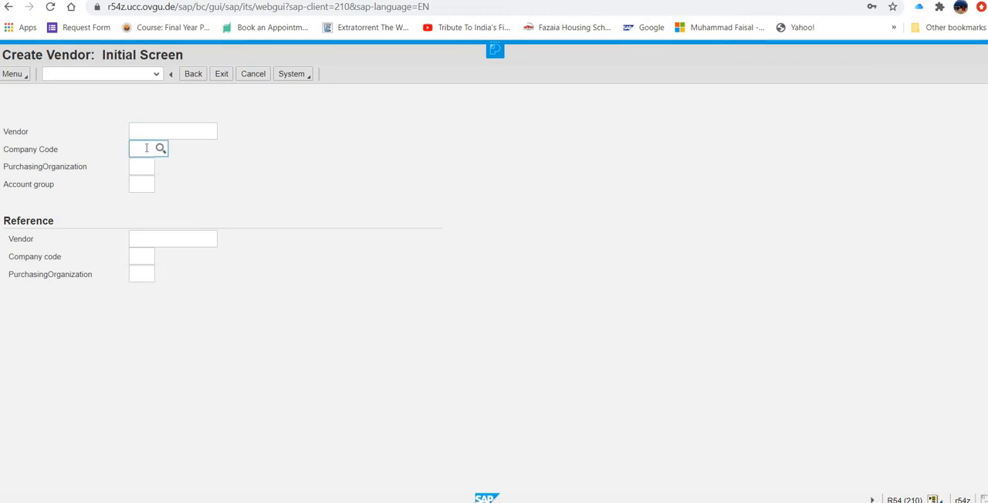
{"action": "type", "text": "us00"}
{"action": "left_click", "coordinate": [145, 168]}
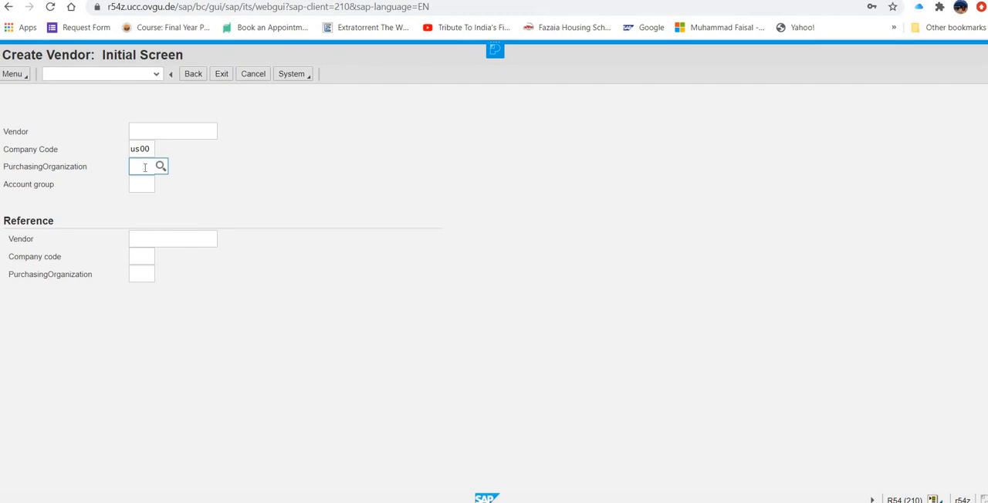
{"action": "type", "text": "us00"}
{"action": "left_click", "coordinate": [143, 187]}
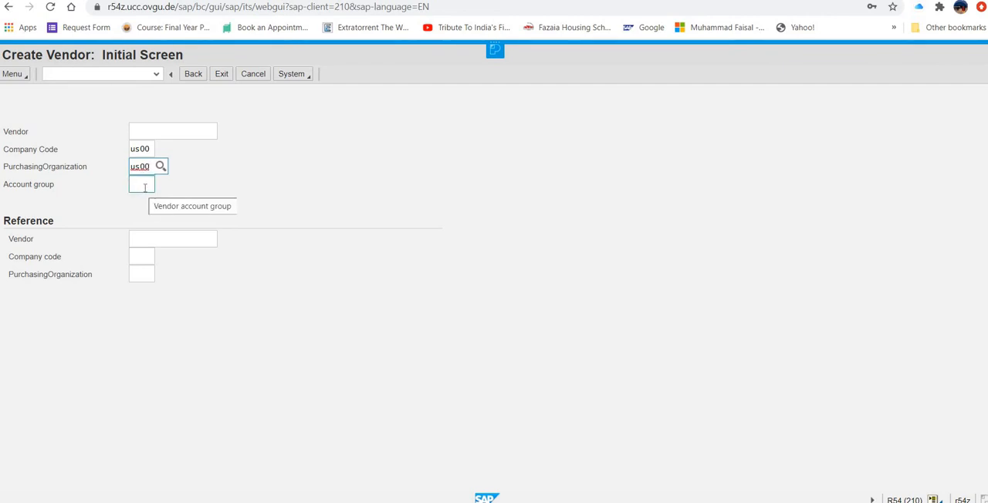
{"action": "left_click", "coordinate": [139, 184]}
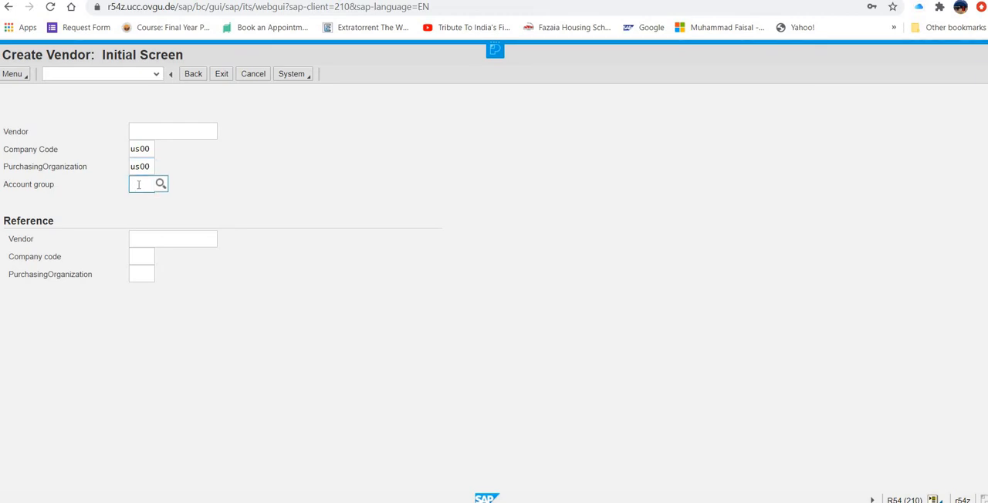
{"action": "type", "text": "kred"}
{"action": "key", "text": "Return"}
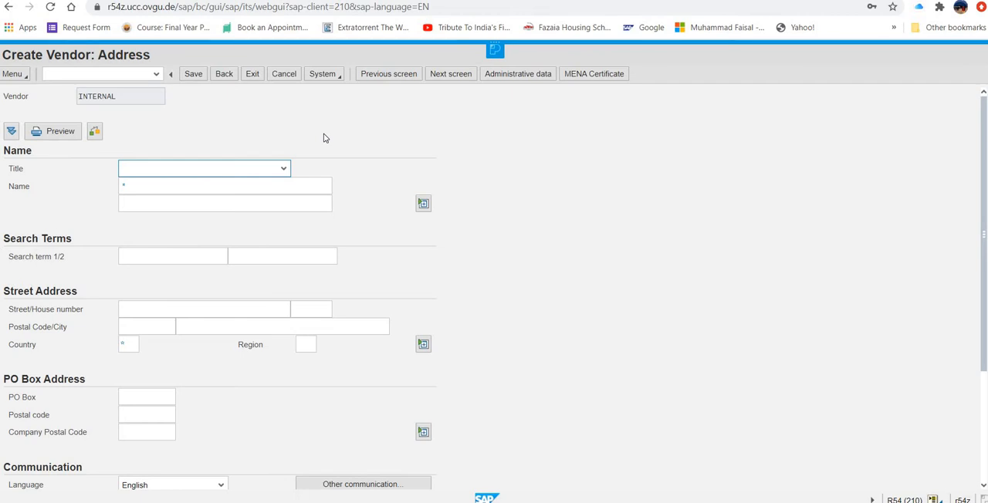
- Give the vendor the title Company and the name Mid-west Supply
{"action": "left_click", "coordinate": [283, 171]}
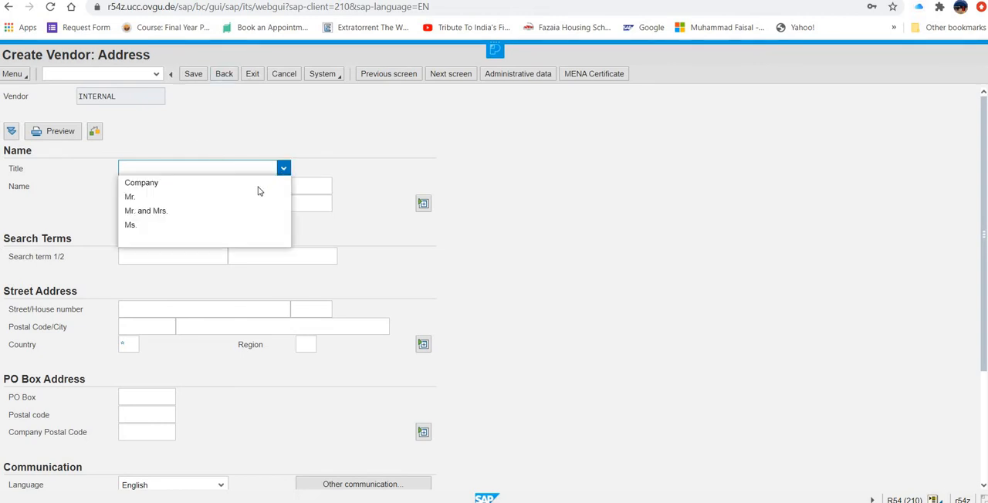
{"action": "left_click", "coordinate": [259, 184]}
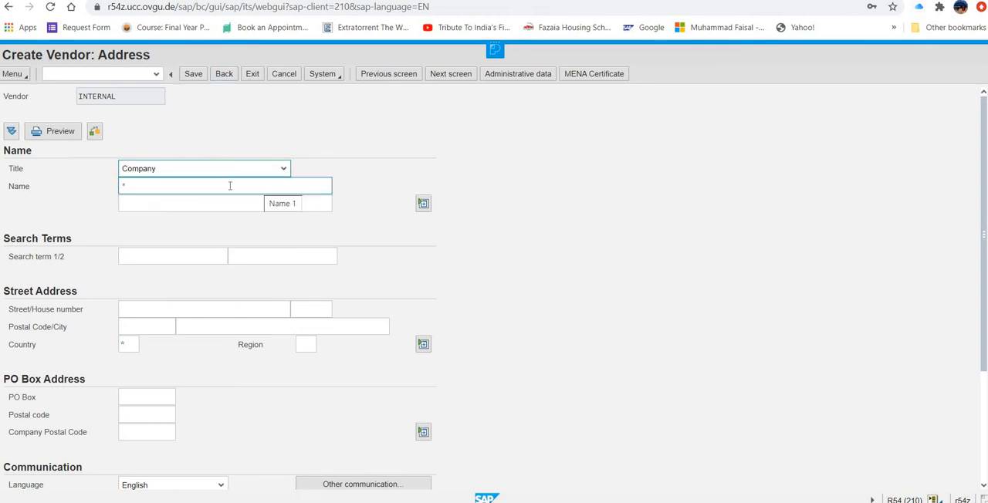
{"action": "left_click", "coordinate": [230, 185]}
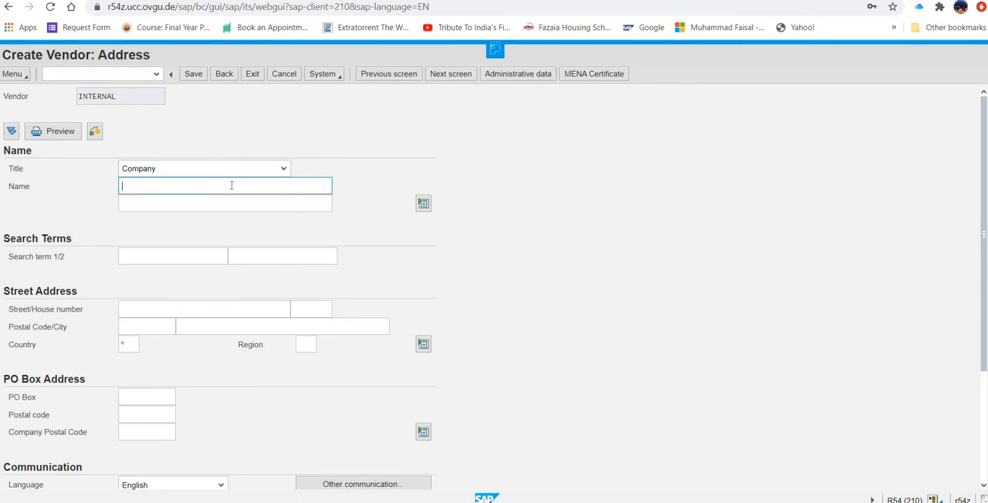
{"action": "type", "text": "Mid-west Supply"}
- Set the vendor's first search term to 500, leaving the second search term empty
{"action": "left_click", "coordinate": [165, 256]}
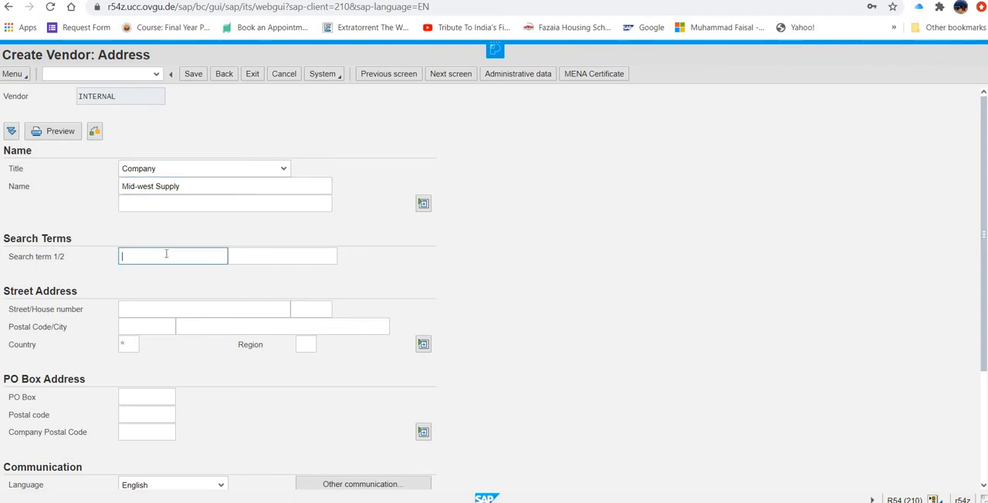
{"action": "type", "text": "S00"}
{"action": "key", "text": "BackSpace"}
{"action": "key", "text": "BackSpace"}
{"action": "key", "text": "BackSpace"}
{"action": "type", "text": "###"}
{"action": "key", "text": "BackSpace"}
{"action": "key", "text": "BackSpace"}
{"action": "key", "text": "BackSpace"}
{"action": "type", "text": "500"}
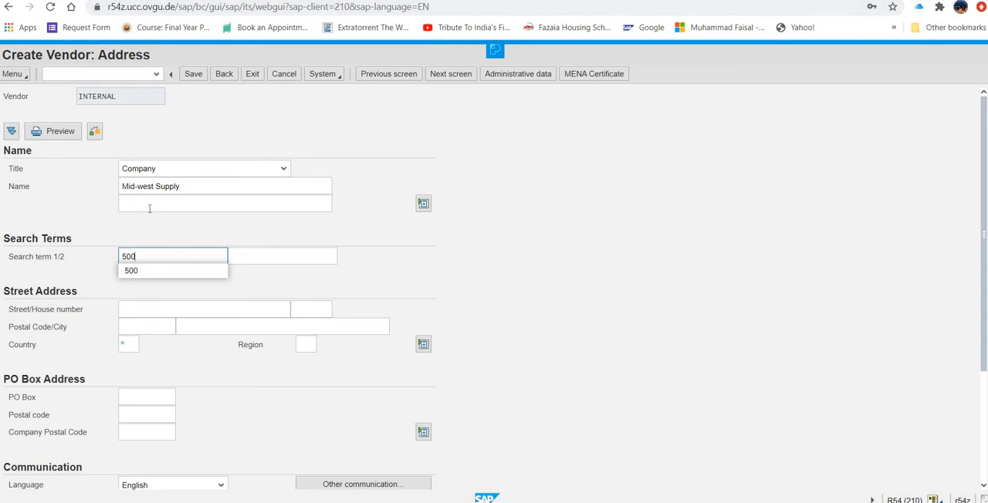
{"action": "left_click", "coordinate": [247, 254]}
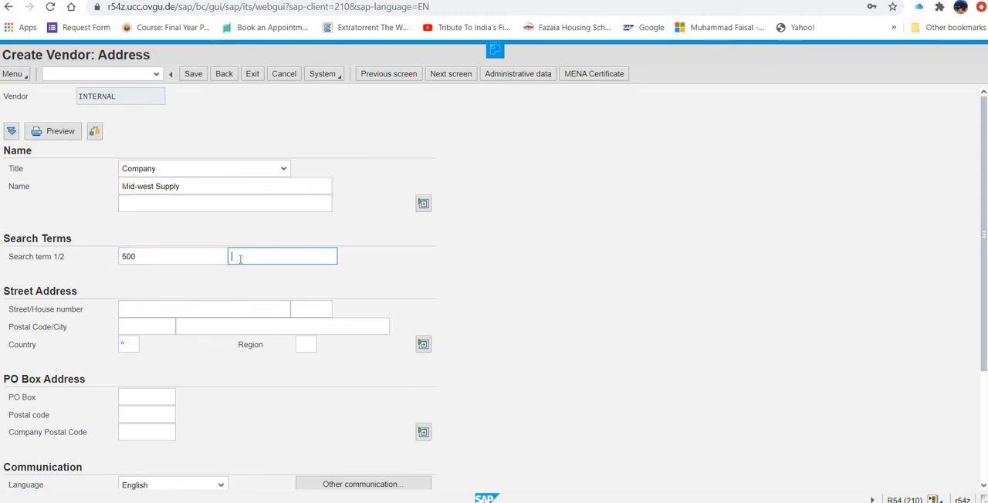
- Enter the vendor's street and house number in the street address
{"action": "left_click", "coordinate": [157, 311]}
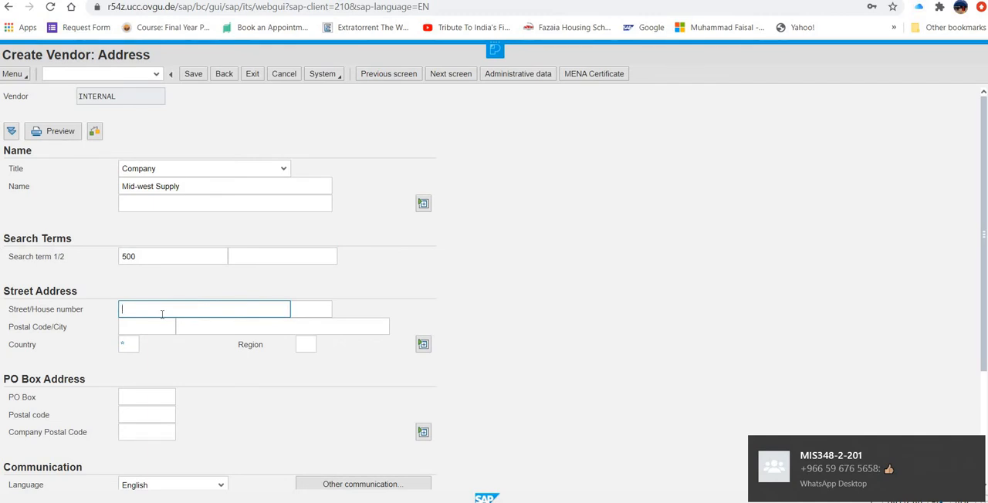
{"action": "type", "text": "335 W"}
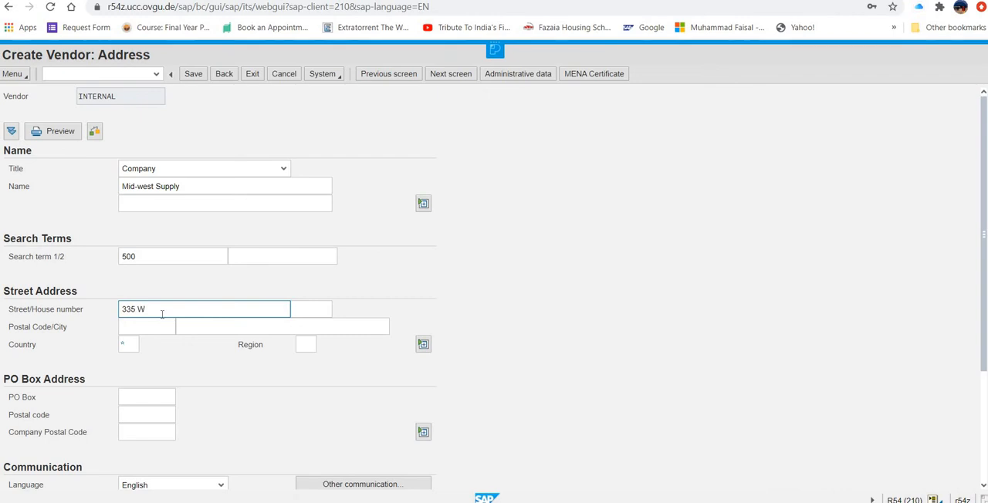
{"action": "type", "text": " 1"}
{"action": "key", "text": "BackSpace"}
{"action": "type", "text": "Industrial Lake Dr"}
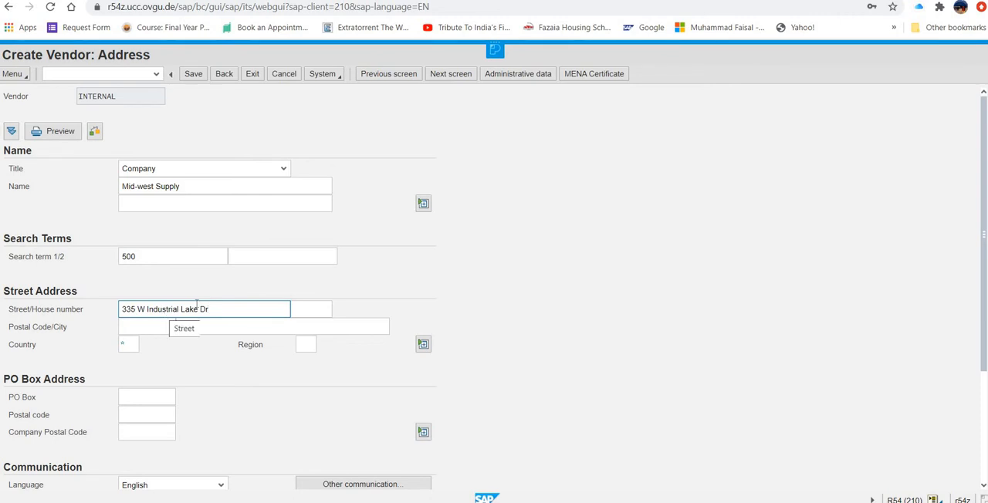
- Fill in the postal code and city of the vendor's street address
{"action": "left_click", "coordinate": [145, 330]}
{"action": "type", "text": "685"}
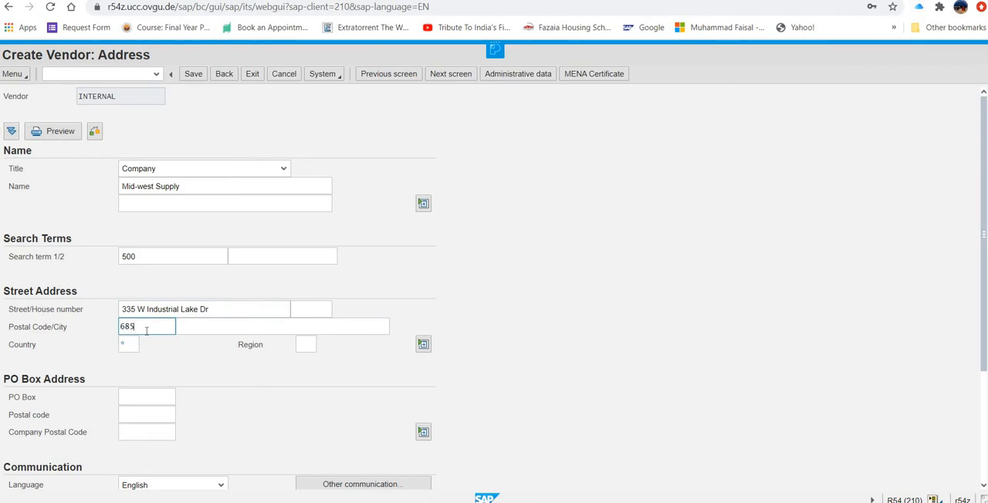
{"action": "type", "text": "16"}
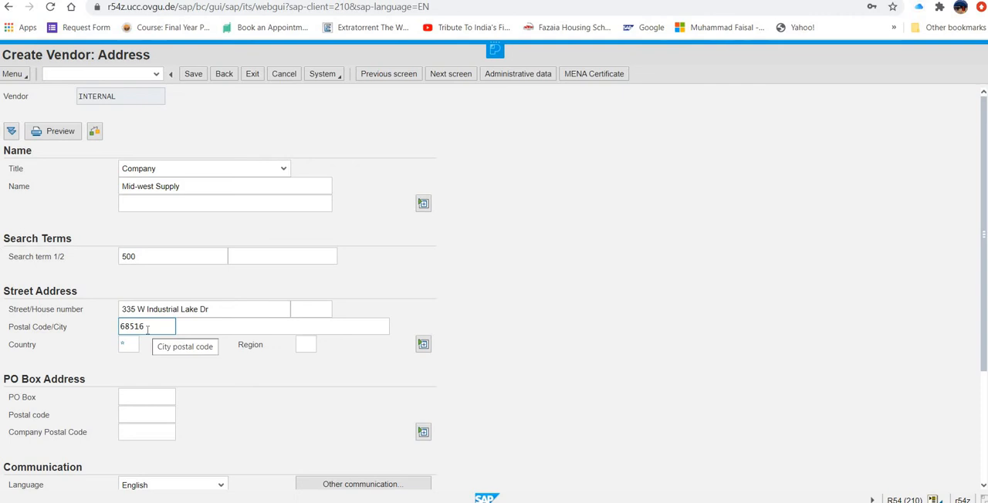
{"action": "left_click", "coordinate": [193, 330]}
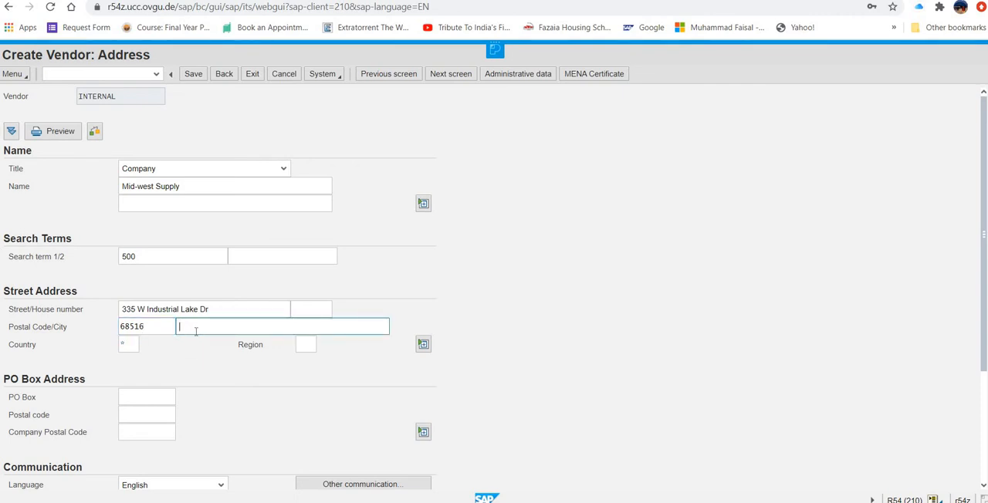
{"action": "type", "text": "lincoln"}
- Set the vendor's country to us and the region to ne
{"action": "left_click", "coordinate": [129, 343]}
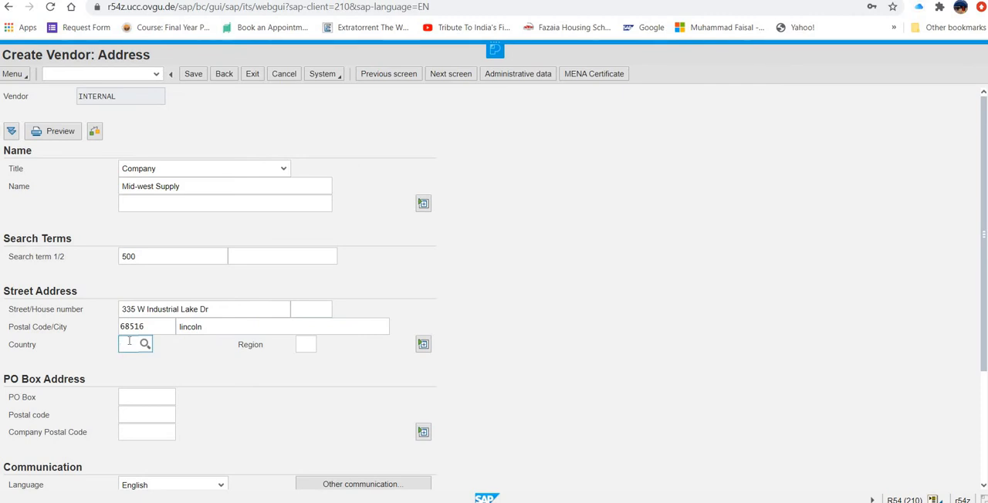
{"action": "type", "text": "us"}
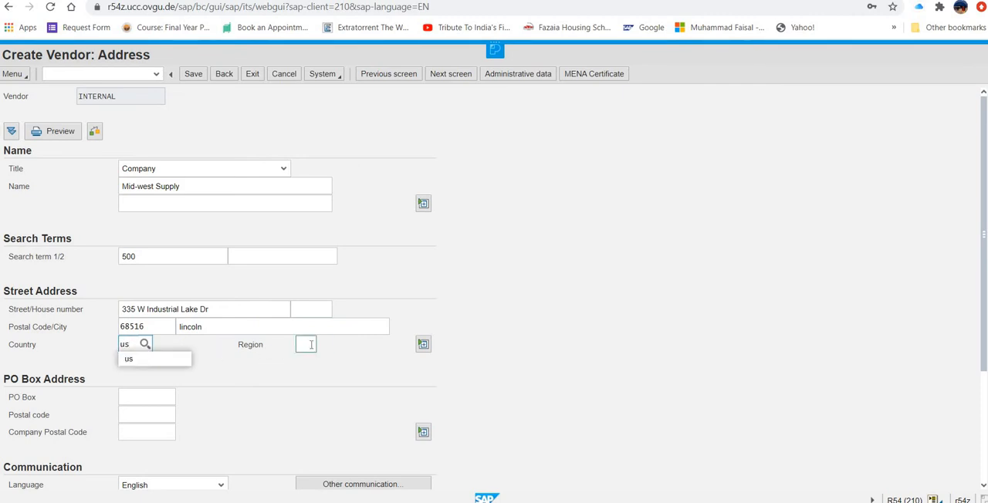
{"action": "left_click", "coordinate": [311, 344]}
{"action": "type", "text": "ne"}
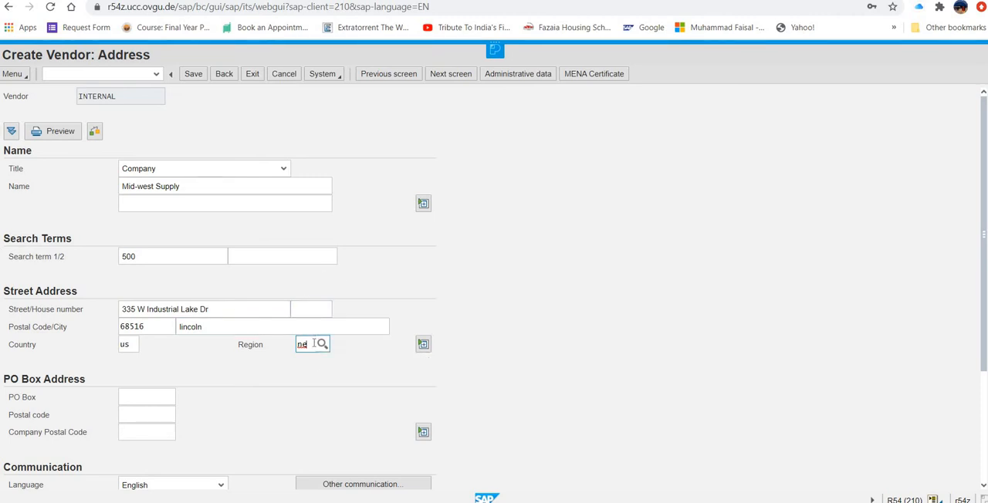
- Submit the vendor's address, accept it despite the listed duplicate vendors, and continue to the Control data
{"action": "key", "text": "Return"}
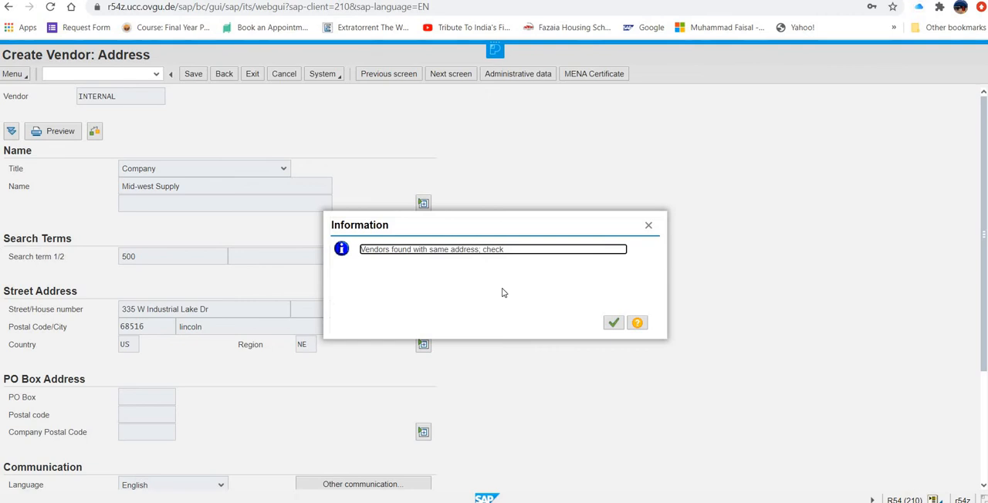
{"action": "left_click", "coordinate": [614, 324]}
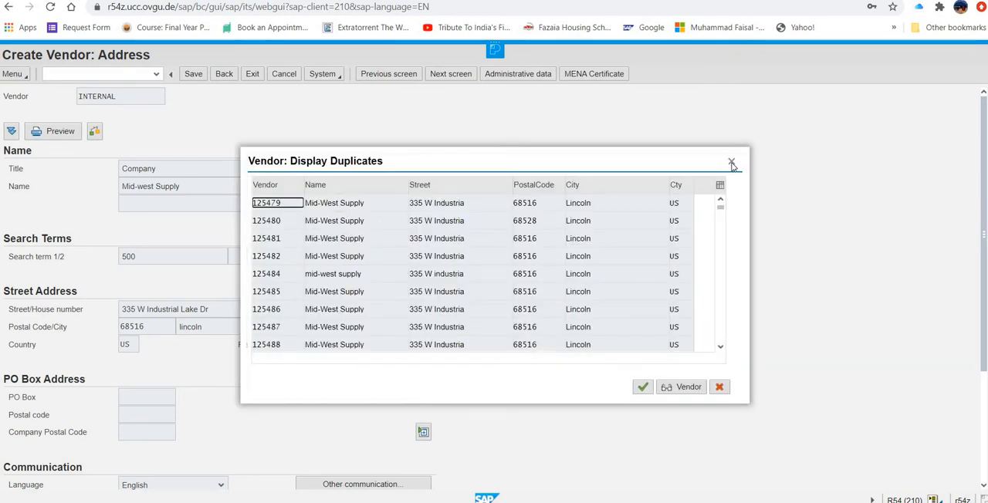
{"action": "key", "text": "Return"}
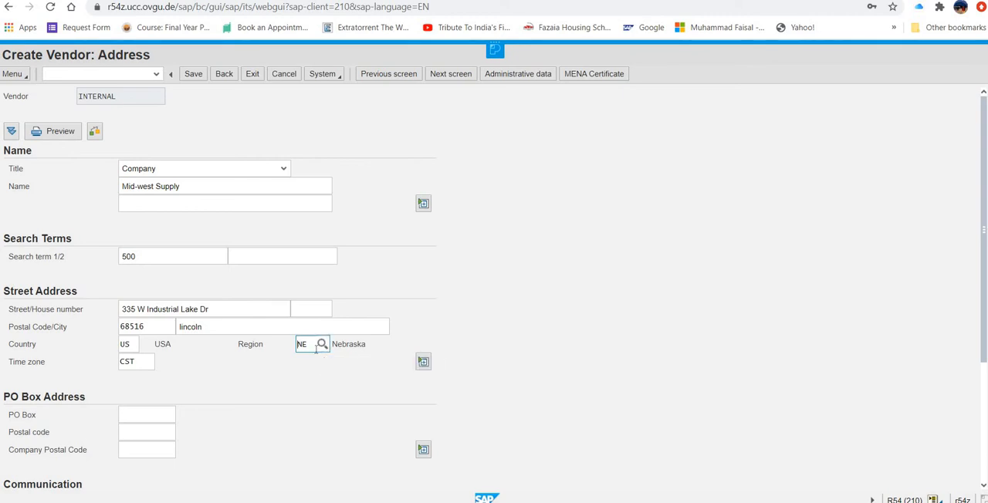
{"action": "key", "text": "Return"}
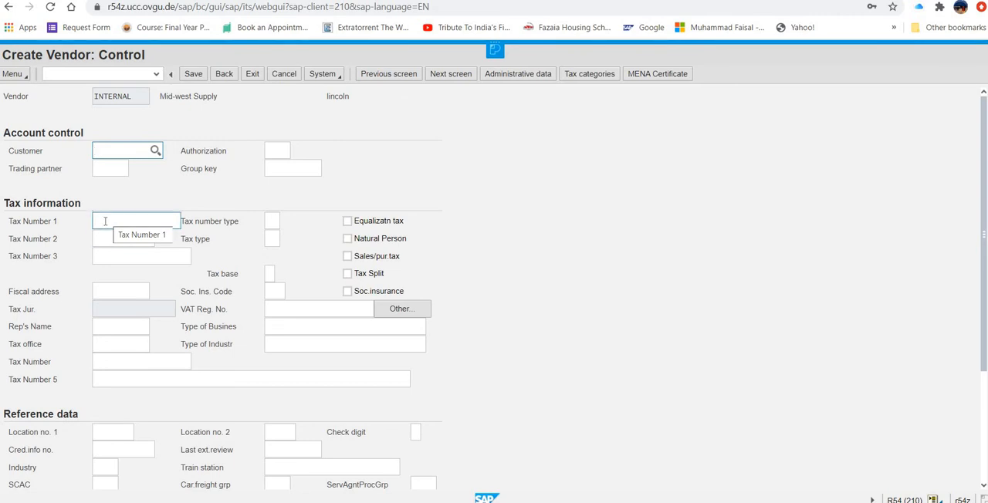
- Enter the vendor's tax number in Tax Number 1 of the tax information
{"action": "left_click", "coordinate": [104, 222]}
{"action": "type", "text": "12"}
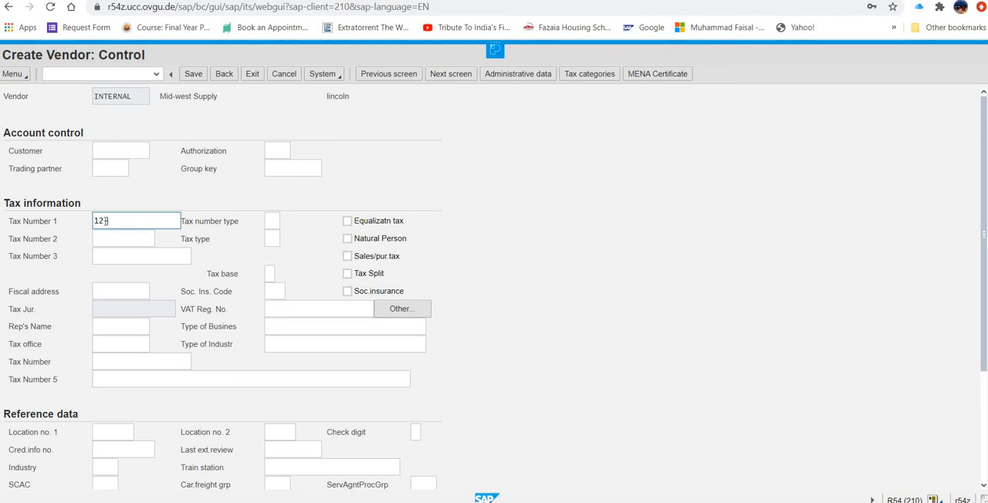
{"action": "type", "text": "3456"}
{"action": "type", "text": "###"}
{"action": "key", "text": "BackSpace"}
{"action": "key", "text": "BackSpace"}
{"action": "key", "text": "BackSpace"}
{"action": "type", "text": "500"}
{"action": "left_click", "coordinate": [105, 220]}
{"action": "type", "text": "-"}
- Move the tax number from Tax Number 1 to Tax Number 2 and continue to the payment transactions
{"action": "left_click_drag", "start_coordinate": [94, 221], "coordinate": [153, 224]}
{"action": "key", "text": "ctrl+c"}
{"action": "right_click", "coordinate": [138, 223]}
{"action": "key", "text": "Escape"}
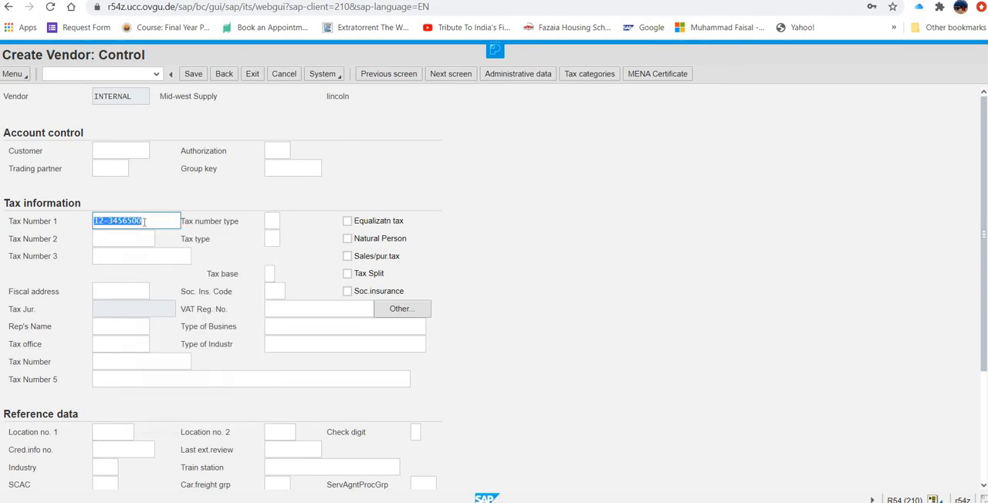
{"action": "key", "text": "Delete"}
{"action": "left_click", "coordinate": [99, 240]}
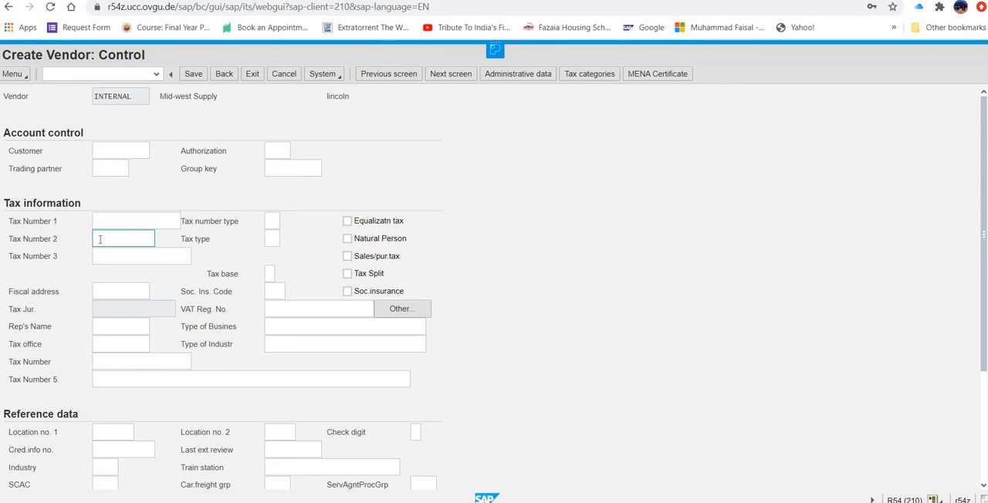
{"action": "key", "text": "ctrl+v"}
{"action": "key", "text": "Return"}
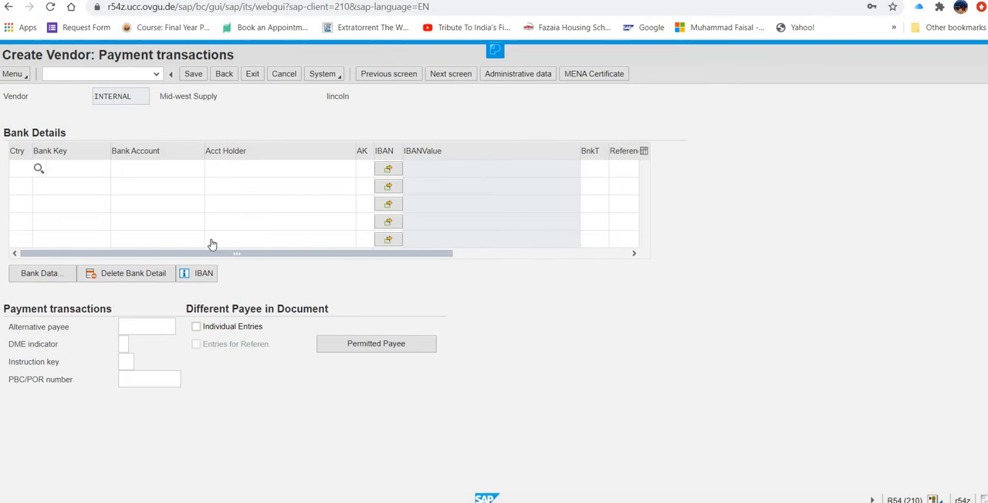
- Leave the bank details empty, set the reconciliation account to 300000, and continue to the payment data
{"action": "key", "text": "Return"}
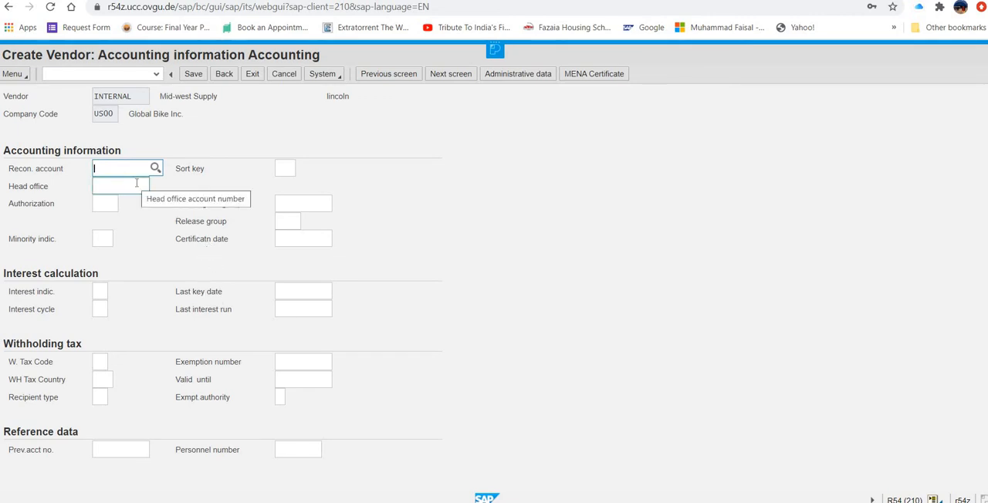
{"action": "type", "text": "3000"}
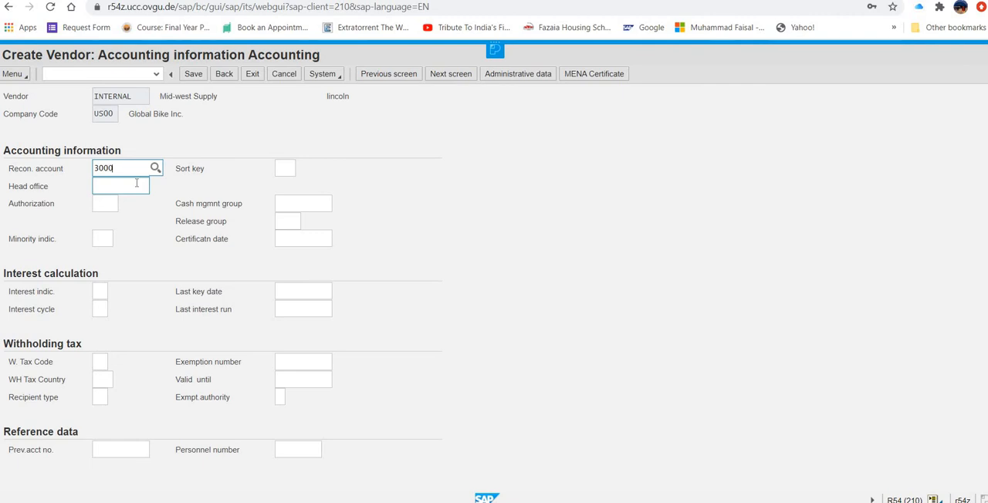
{"action": "type", "text": "00"}
{"action": "key", "text": "Return"}
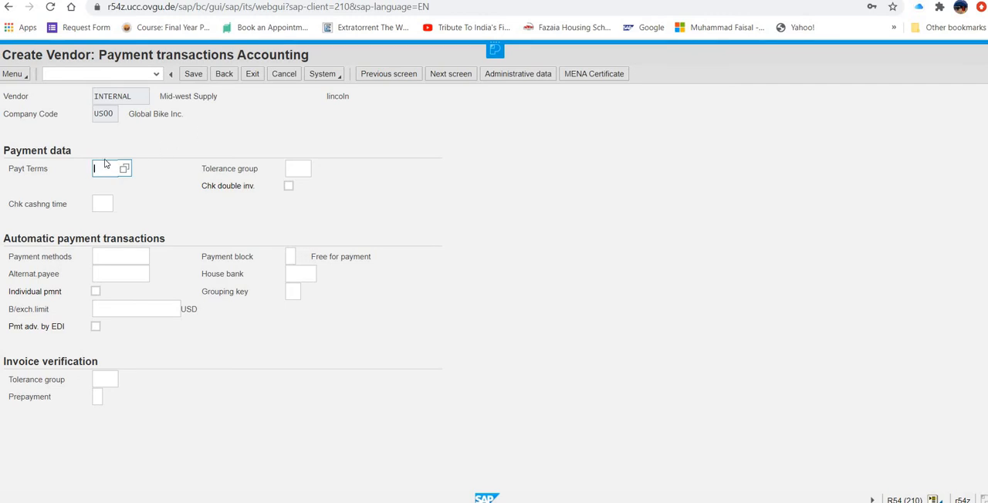
- Set the payment terms to 0001, enable the check for double invoices, and continue to the correspondence data
{"action": "type", "text": "0001"}
{"action": "left_click", "coordinate": [123, 313]}
{"action": "left_click", "coordinate": [288, 188]}
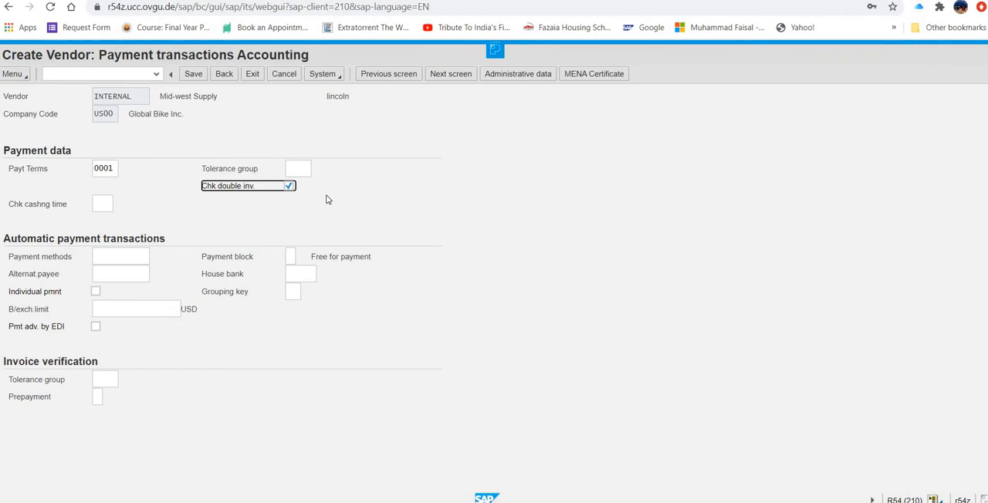
{"action": "key", "text": "Return"}
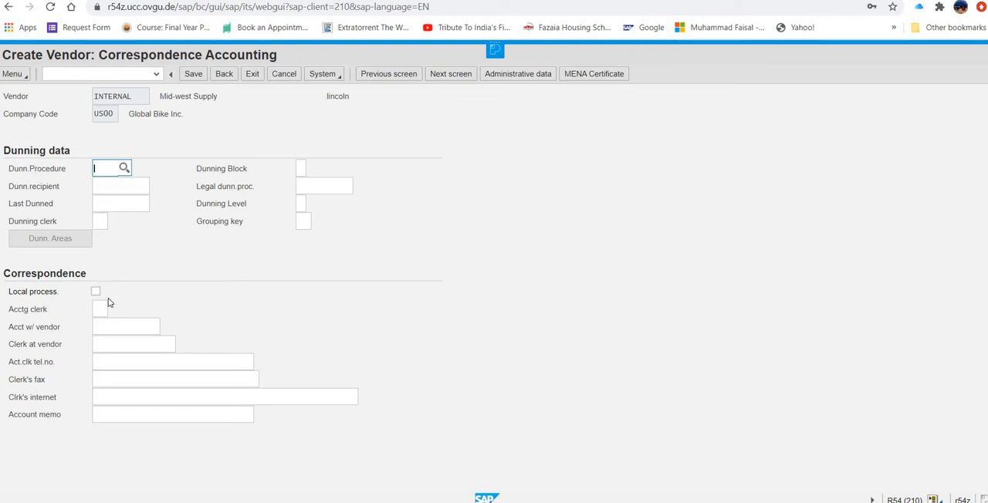
- Enter the name of the clerk at the vendor and continue to the purchasing data
{"action": "left_click", "coordinate": [132, 342]}
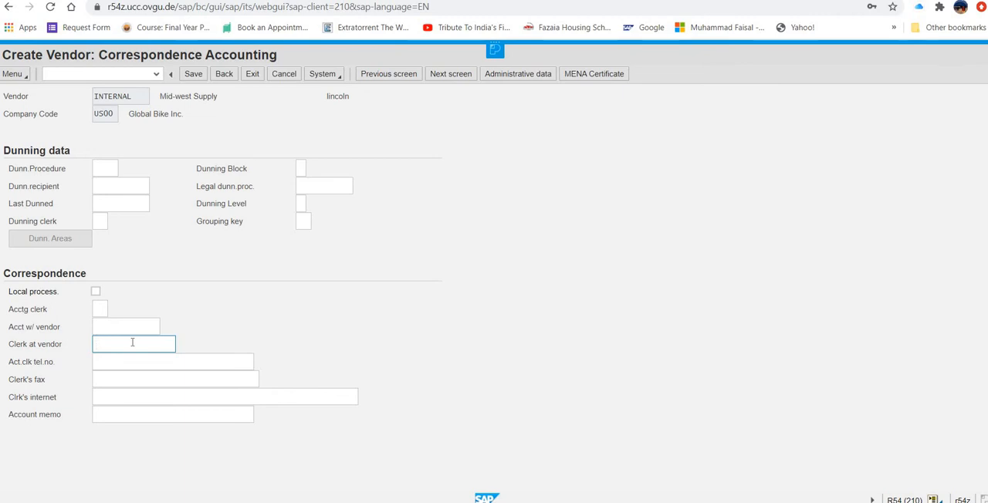
{"action": "type", "text": "M Faisal"}
{"action": "key", "text": "Return"}
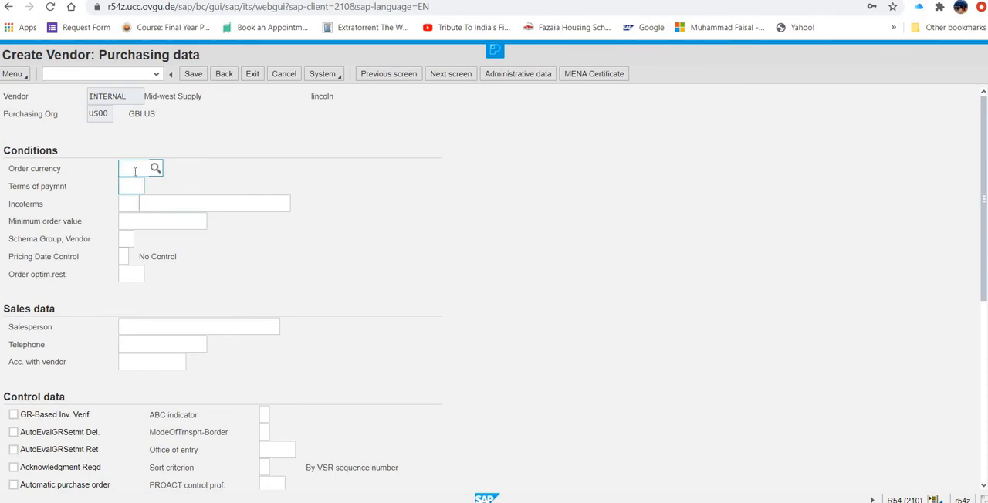
- Set the order currency to usd and the terms of payment to 0001, then save the vendor
{"action": "type", "text": "usd"}
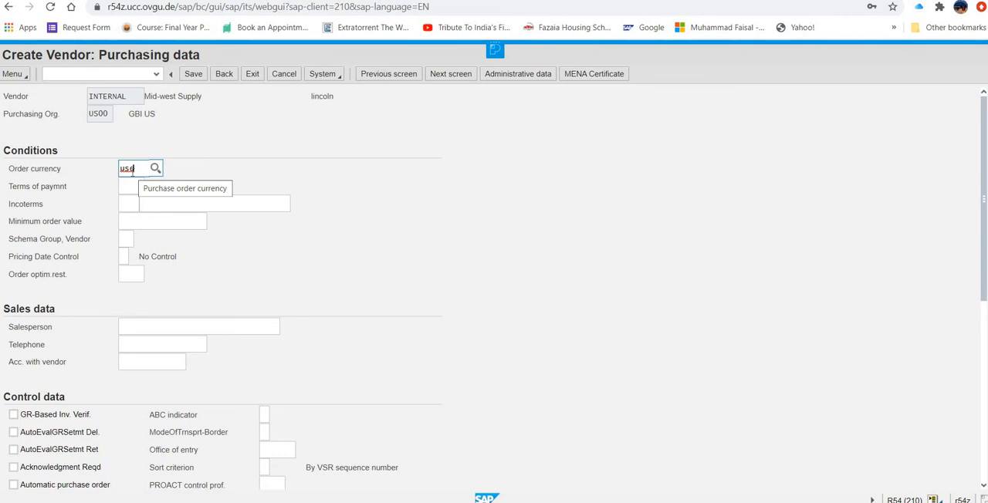
{"action": "left_click", "coordinate": [119, 187]}
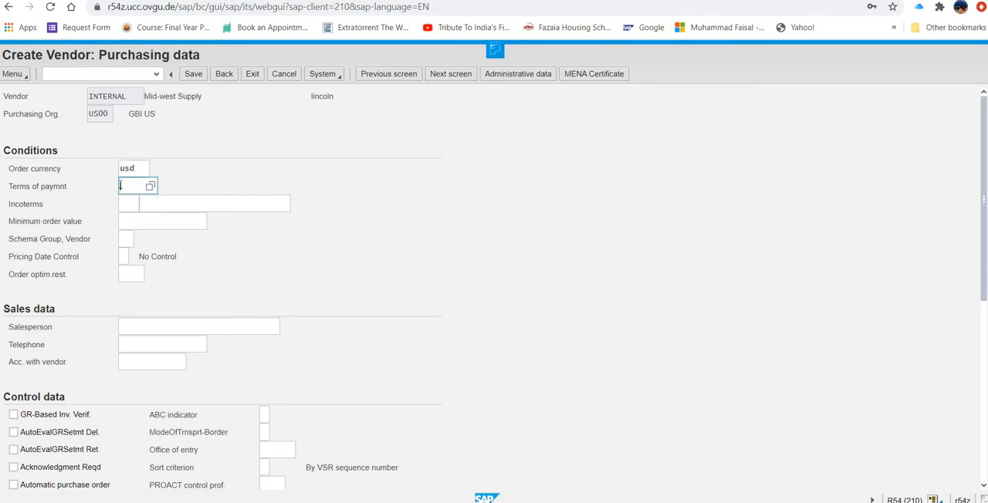
{"action": "type", "text": "0001"}
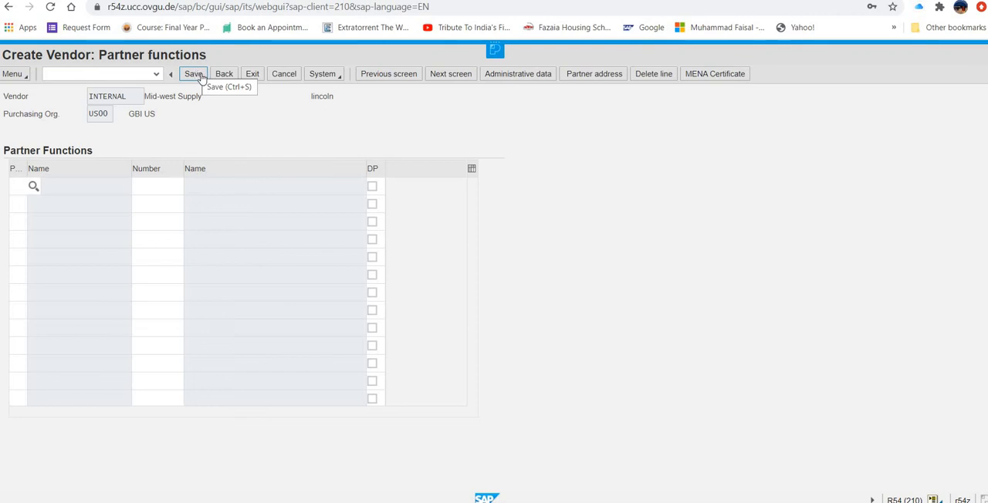
{"action": "left_click", "coordinate": [196, 77]}
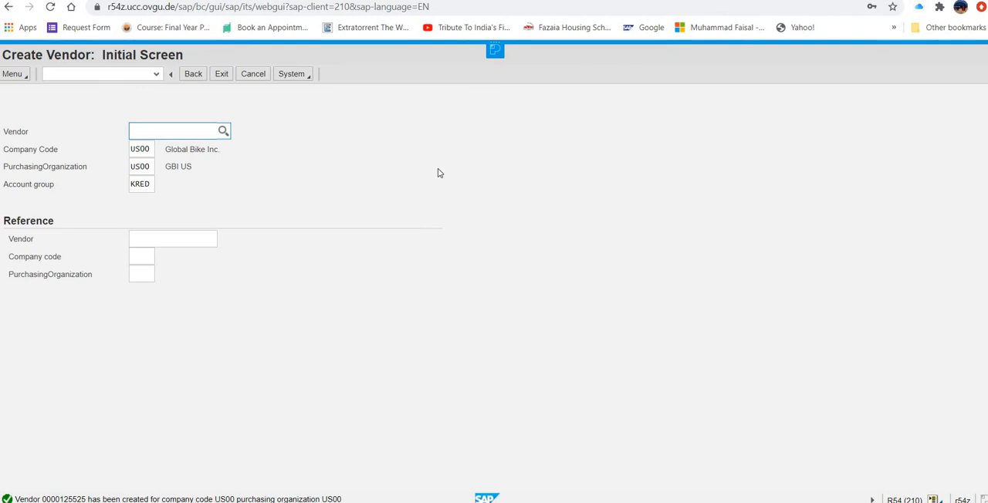
- Switch to the case study list in Word and review the entries for creating a vendor and a trading goods material master
{"action": "key", "text": "alt+Tab"}
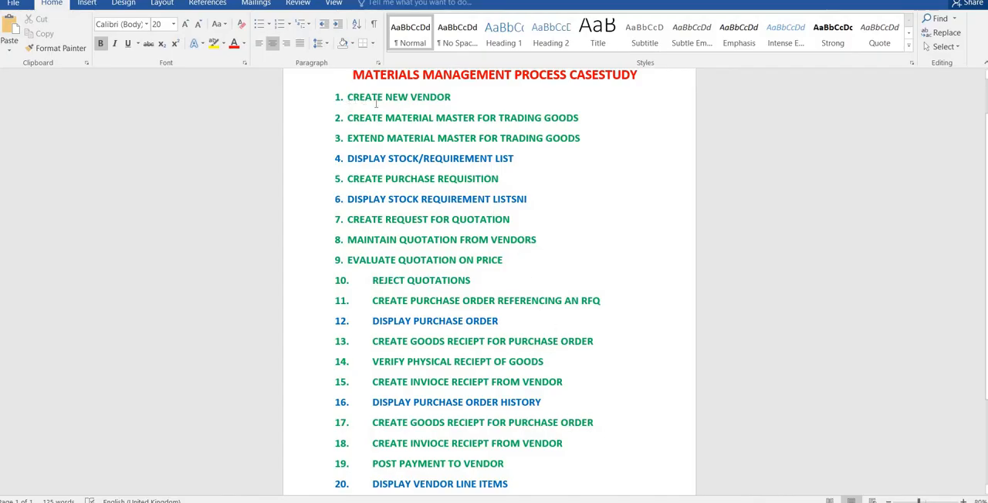
{"action": "left_click_drag", "start_coordinate": [349, 99], "coordinate": [442, 106]}
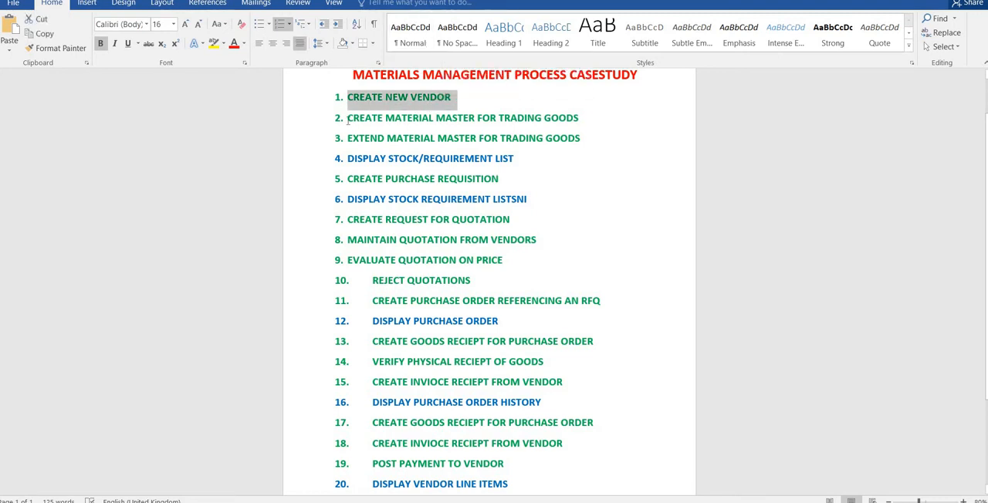
{"action": "left_click_drag", "start_coordinate": [349, 118], "coordinate": [568, 118]}
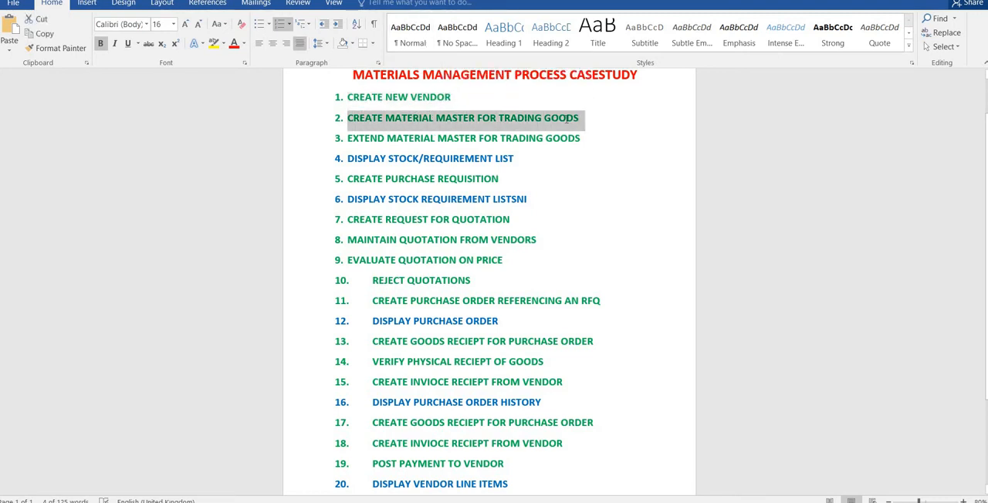
{"action": "left_click", "coordinate": [607, 225]}
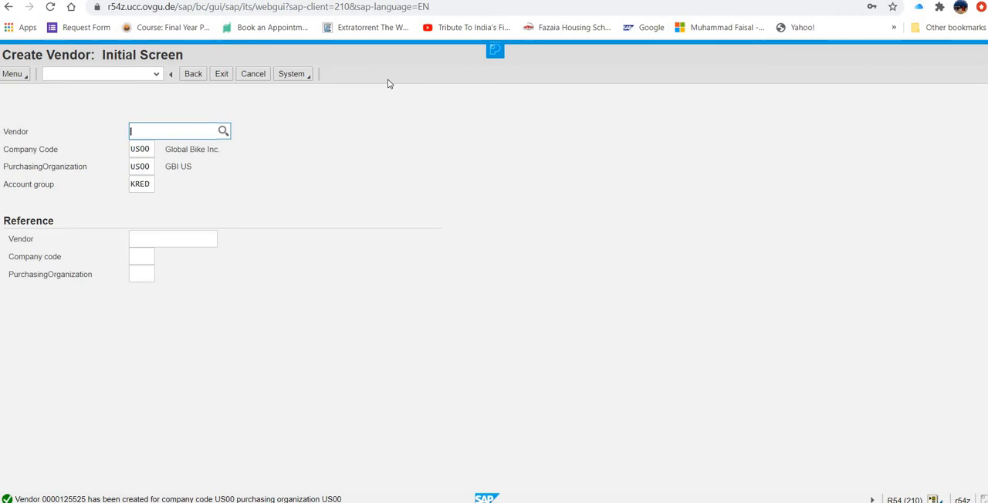
- Exit vendor creation in SAP and open MMH1 - Trading Goods under Material Master, Material, Create (Special)
{"action": "left_click", "coordinate": [221, 75]}
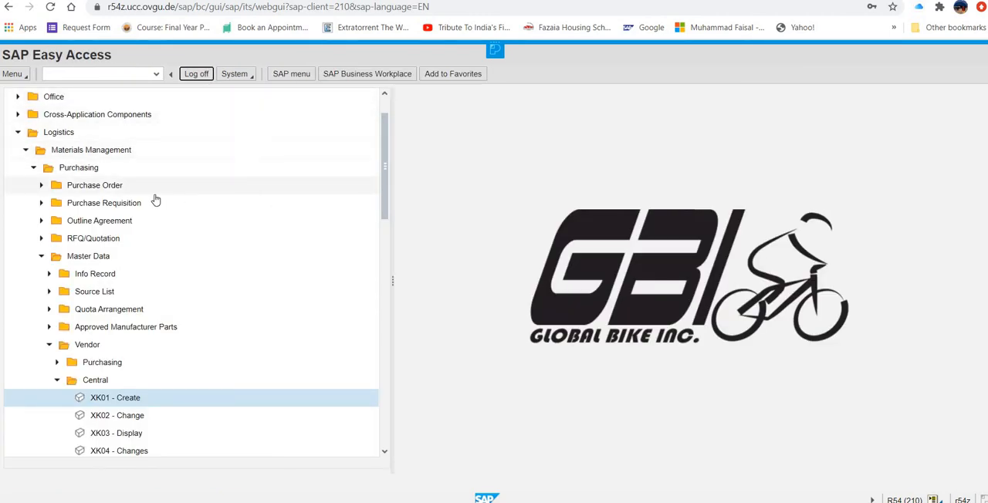
{"action": "left_click", "coordinate": [34, 169]}
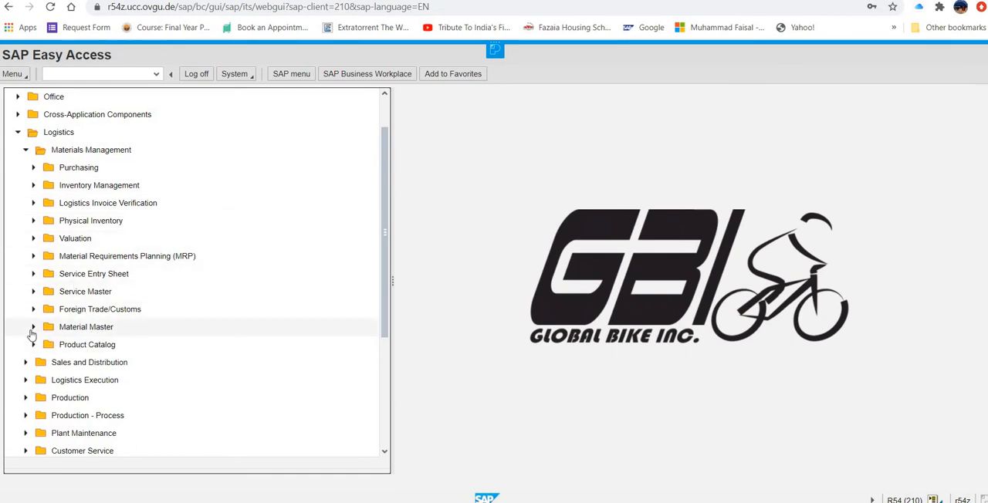
{"action": "left_click", "coordinate": [34, 327]}
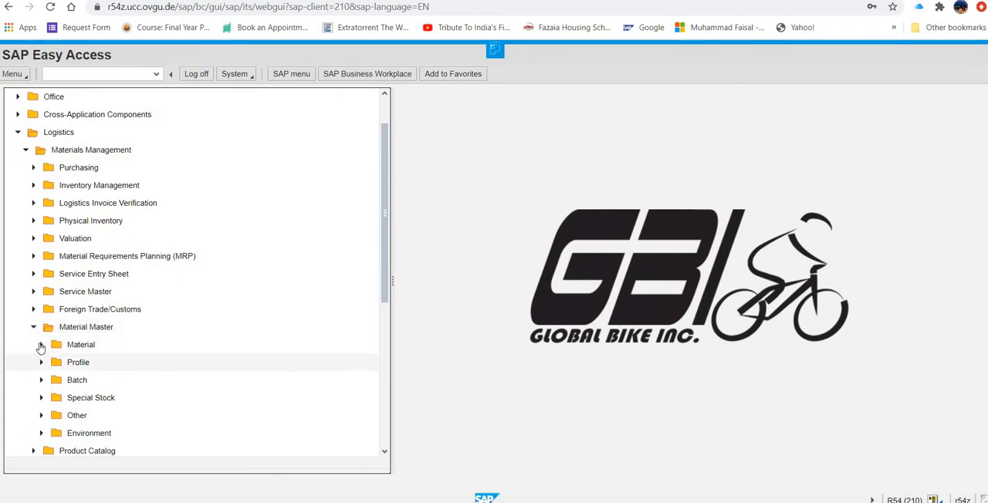
{"action": "left_click", "coordinate": [43, 345]}
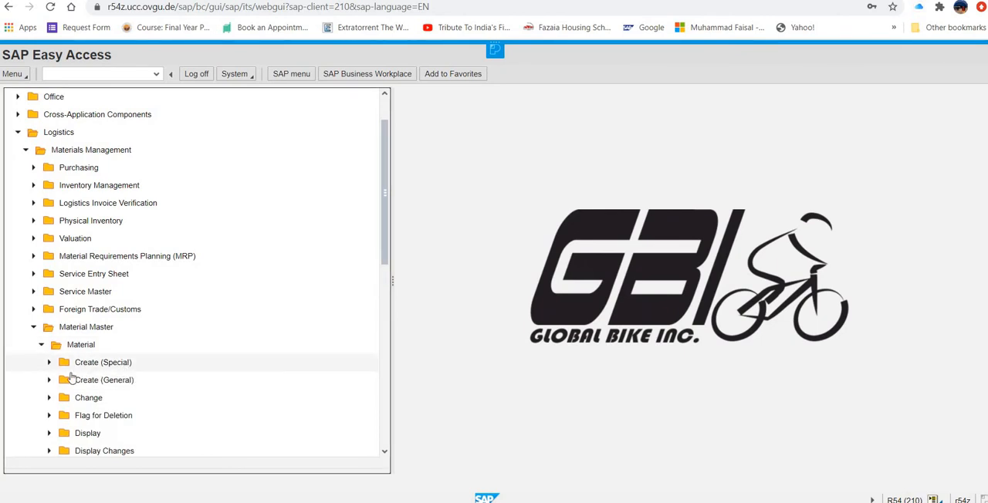
{"action": "left_click", "coordinate": [50, 363]}
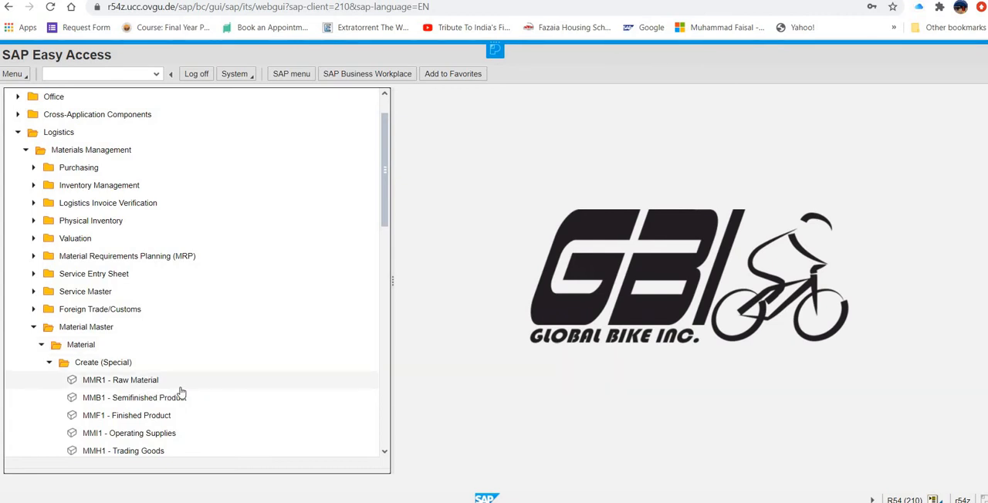
{"action": "scroll", "coordinate": [204, 405], "scroll_direction": "down", "scroll_amount": 1}
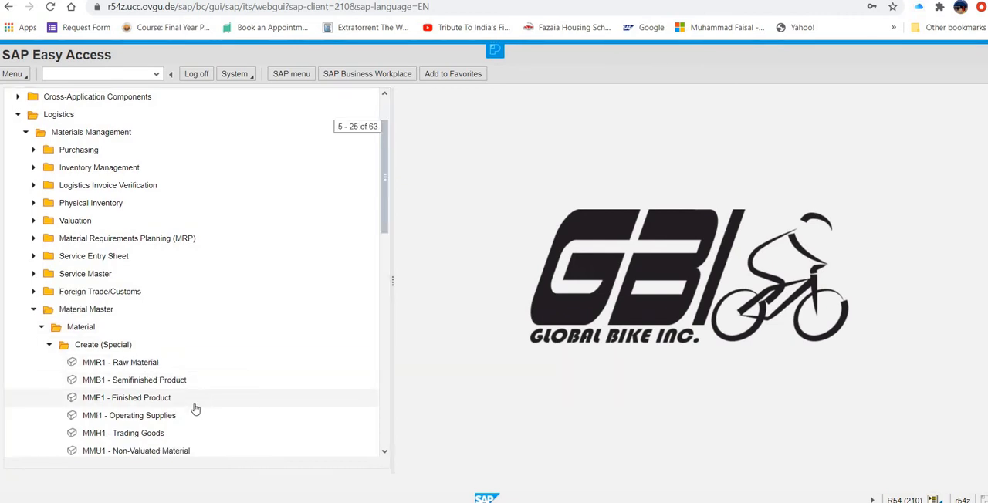
{"action": "double_click", "coordinate": [160, 436]}
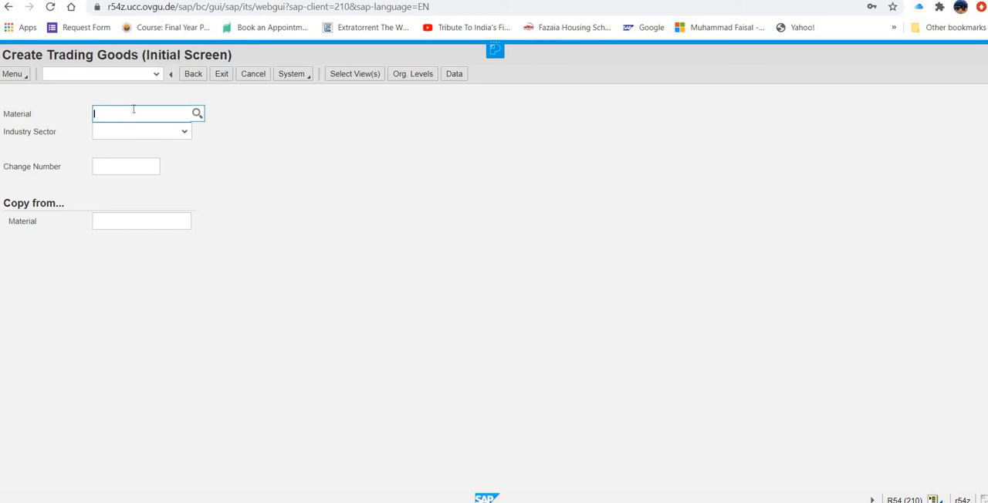
- Enter chlo1500 as the material of the new trading good
{"action": "type", "text": "ch"}
{"action": "type", "text": "1"}
{"action": "type", "text": "d"}
{"action": "type", "text": "1"}
{"action": "type", "text": "500"}
{"action": "key", "text": "BackSpace"}
{"action": "key", "text": "BackSpace"}
{"action": "key", "text": "BackSpace"}
{"action": "type", "text": "###"}
{"action": "key", "text": "BackSpace"}
{"action": "key", "text": "BackSpace"}
{"action": "key", "text": "BackSpace"}
{"action": "type", "text": "500"}
- Set the industry sector to Retail and continue to the view selection
{"action": "left_click", "coordinate": [183, 135]}
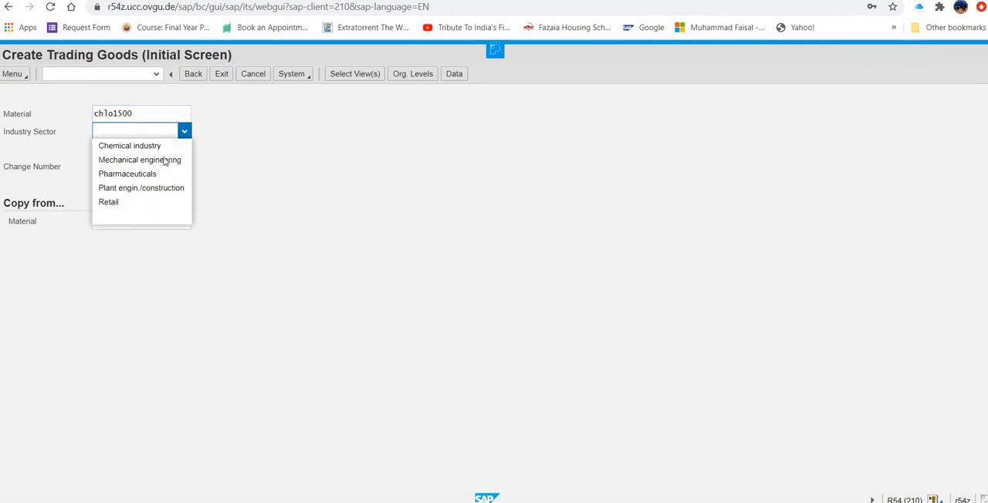
{"action": "left_click", "coordinate": [148, 203]}
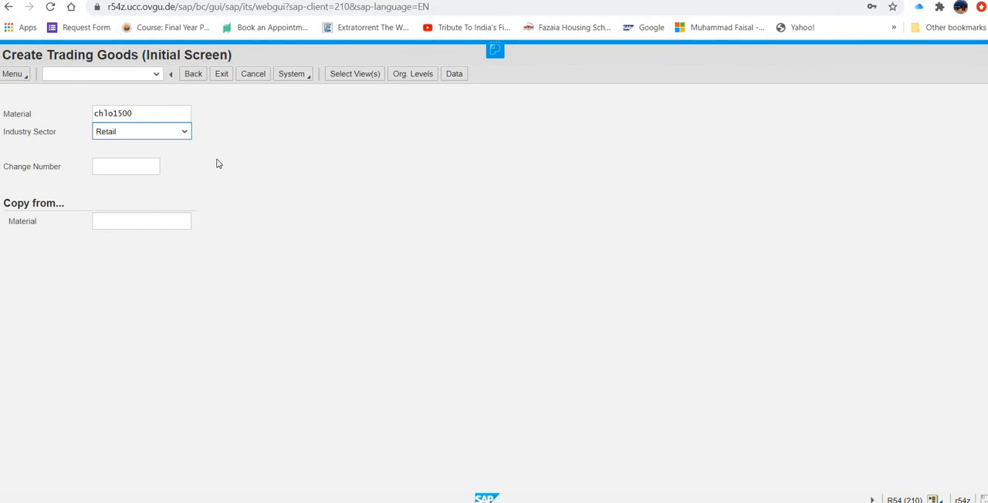
{"action": "key", "text": "Return"}
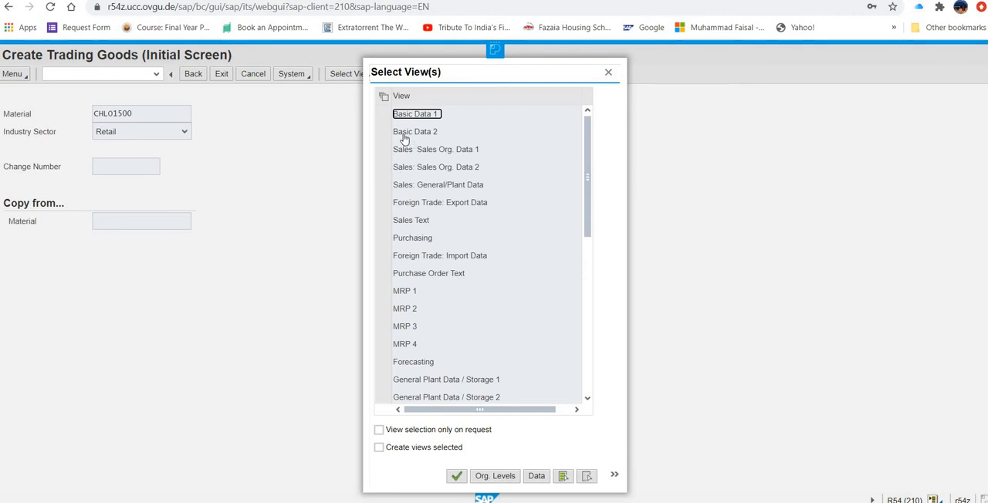
- Select the views Basic Data 1, Sales Org. Data 1 and 2, Sales: General/Plant Data and Purchasing for the material
{"action": "left_click", "coordinate": [382, 116]}
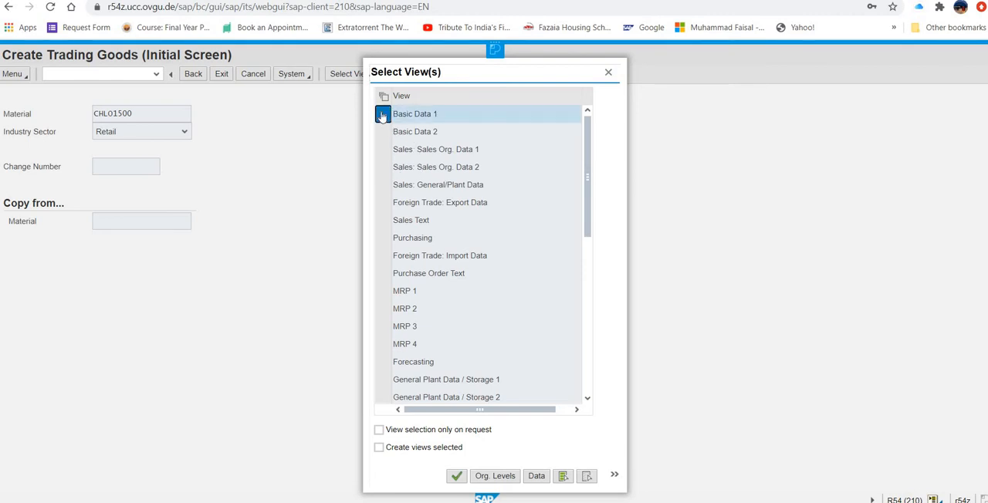
{"action": "left_click", "coordinate": [383, 149], "text": "ctrl"}
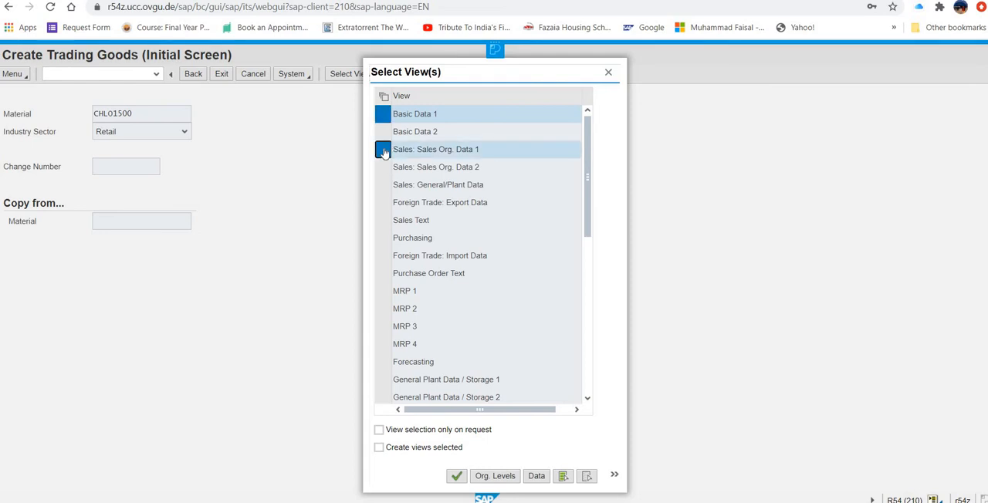
{"action": "left_click", "coordinate": [383, 168], "text": "ctrl"}
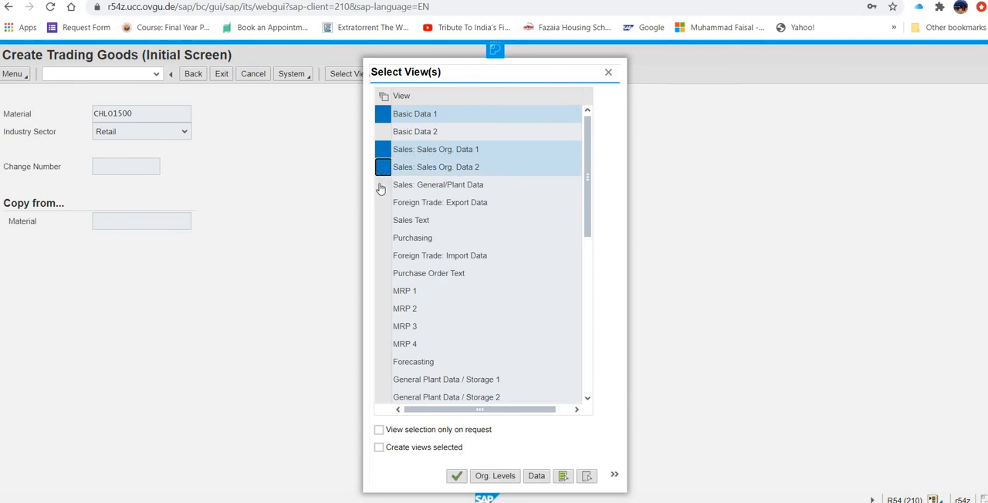
{"action": "left_click", "coordinate": [381, 186], "text": "ctrl"}
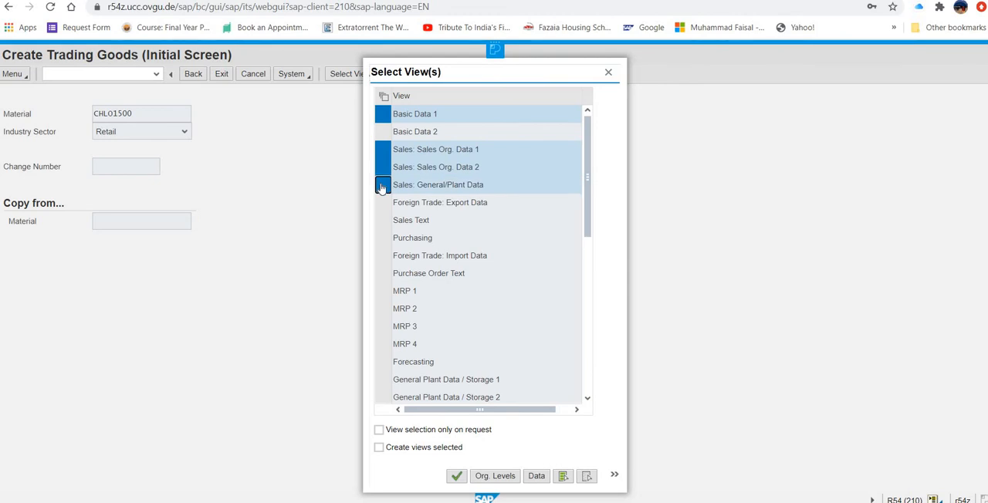
{"action": "left_click", "coordinate": [382, 240], "text": "ctrl"}
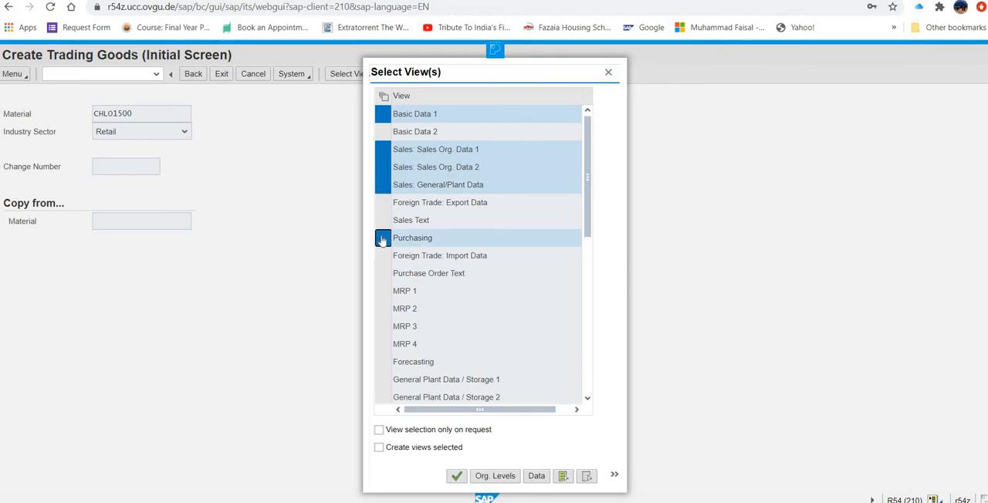
- Add the views MRP 1, MRP 2, MRP 3, General Plant Data / Storage 1 and Accounting 1, and confirm the view selection
{"action": "left_click", "coordinate": [381, 297], "text": "ctrl"}
{"action": "left_click", "coordinate": [384, 309], "text": "ctrl"}
{"action": "left_click", "coordinate": [382, 327], "text": "ctrl"}
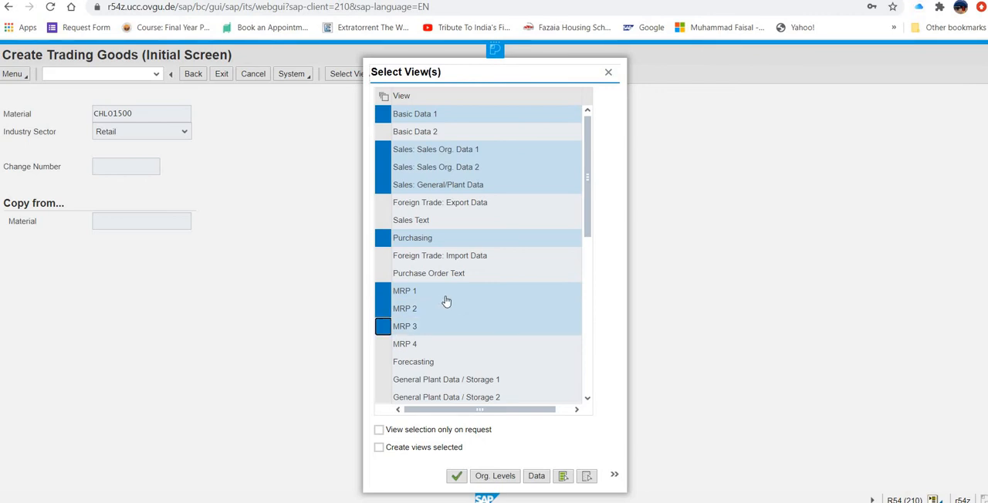
{"action": "left_click", "coordinate": [383, 380], "text": "ctrl"}
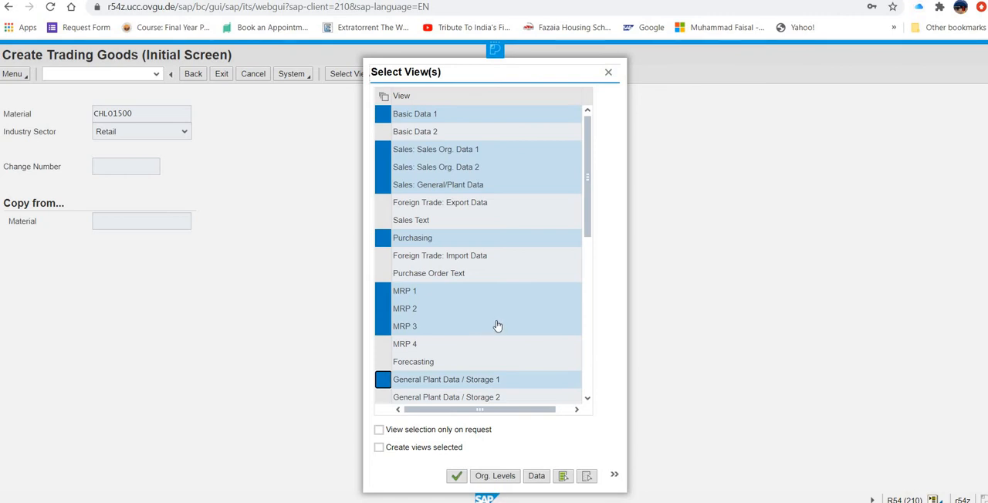
{"action": "scroll", "coordinate": [502, 322], "scroll_direction": "down", "scroll_amount": 1}
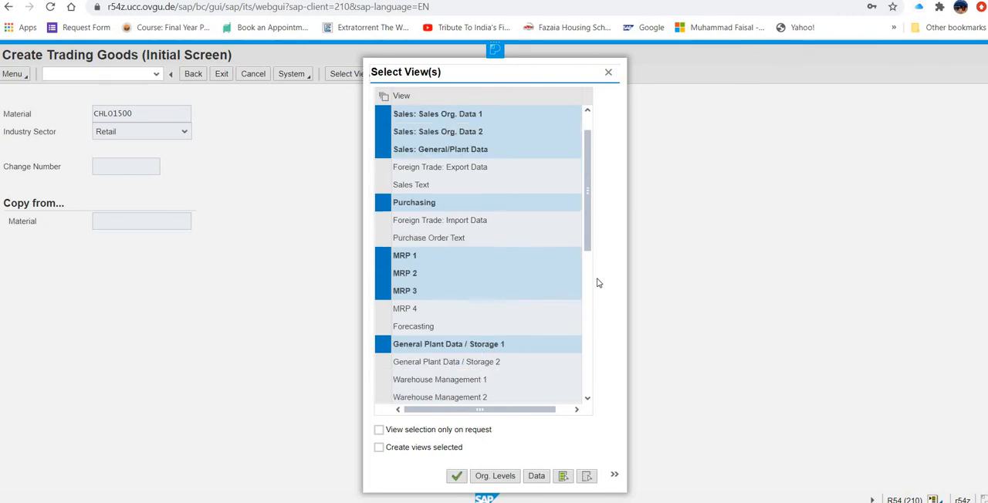
{"action": "left_click_drag", "start_coordinate": [587, 239], "coordinate": [589, 262]}
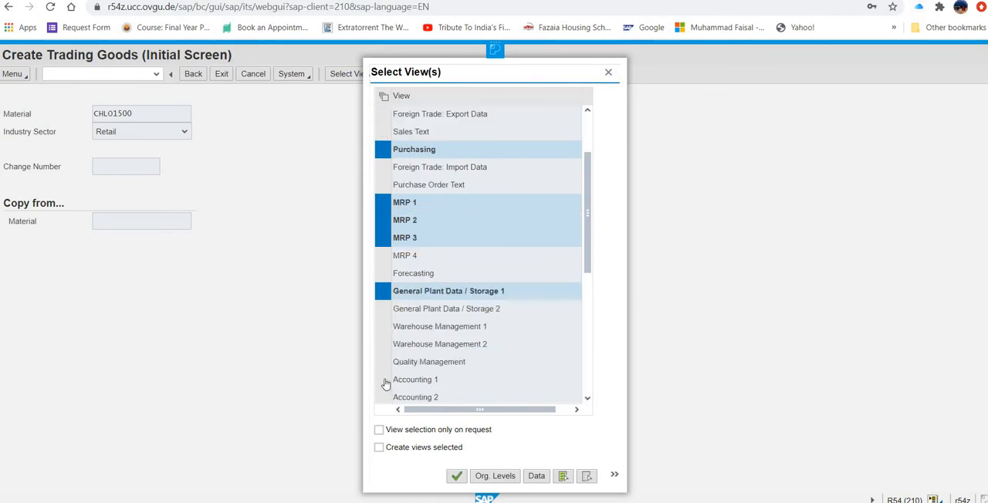
{"action": "left_click", "coordinate": [384, 384]}
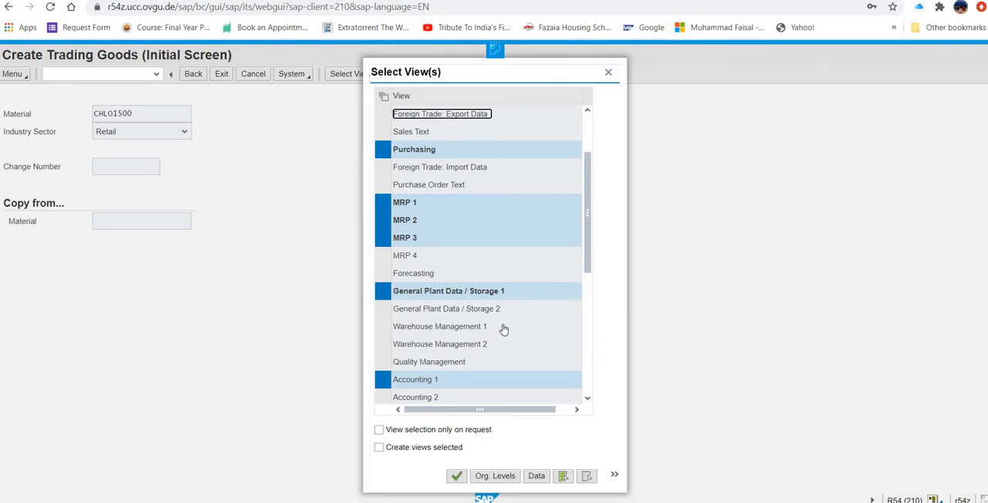
{"action": "left_click", "coordinate": [457, 478]}
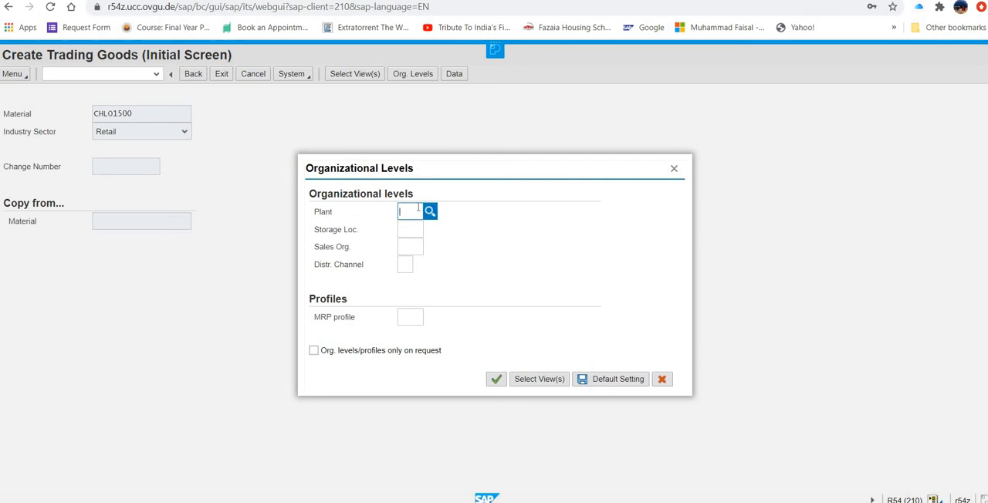
- Set the organizational levels to plant mi00, storage location tg00, sales organization ue00 and distribution channel wh, and confirm them
{"action": "type", "text": "mi00"}
{"action": "left_click", "coordinate": [413, 225]}
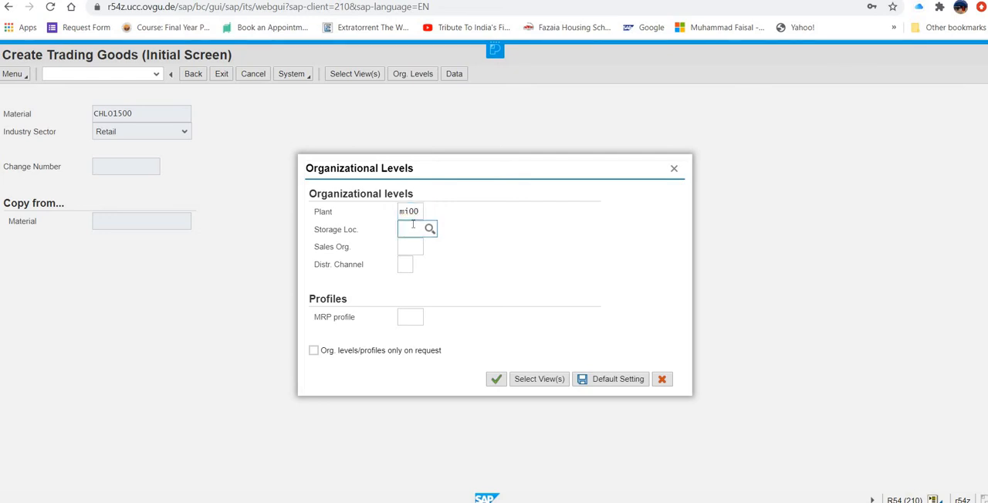
{"action": "type", "text": "tg00"}
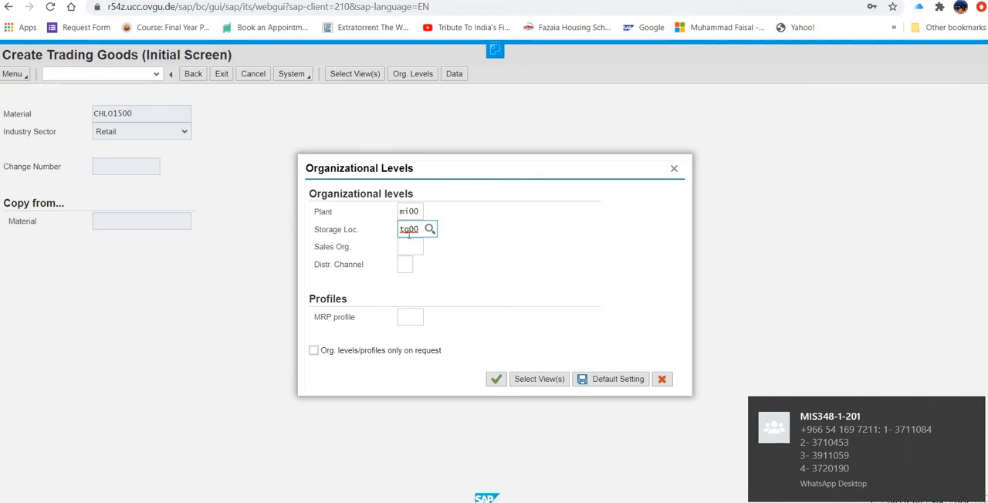
{"action": "left_click", "coordinate": [408, 246]}
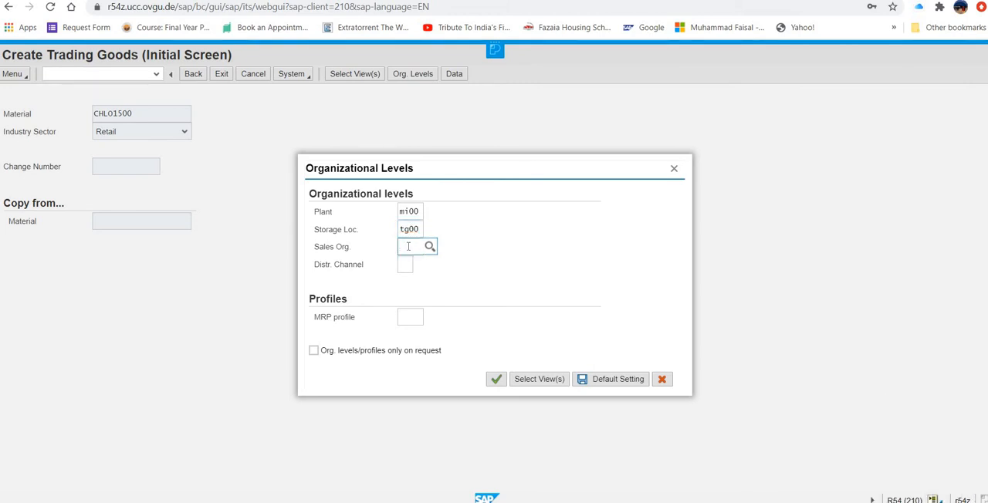
{"action": "type", "text": "ue00"}
{"action": "left_click", "coordinate": [400, 266]}
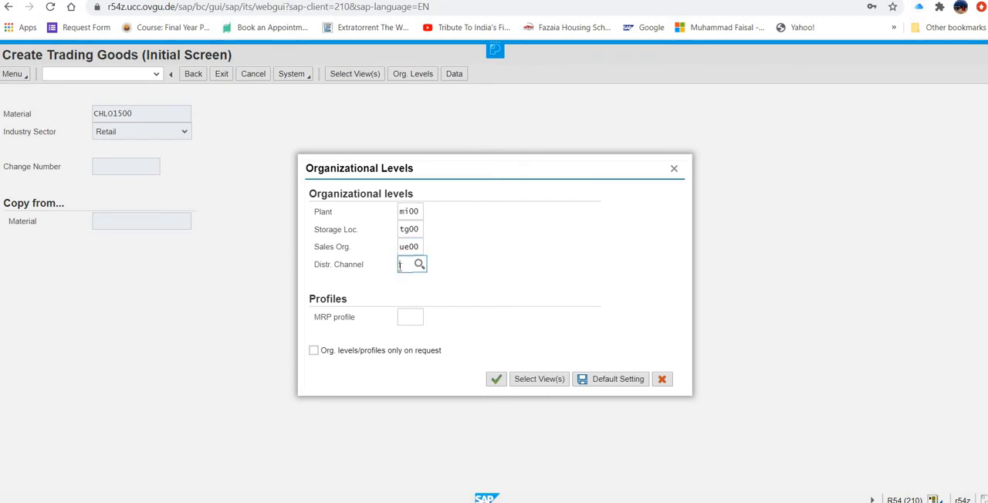
{"action": "type", "text": "wh"}
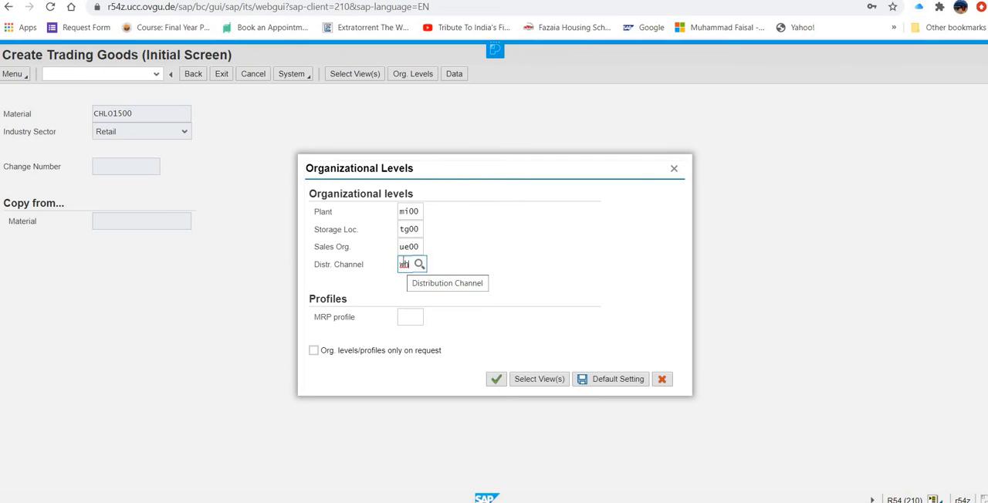
{"action": "left_click", "coordinate": [495, 382]}
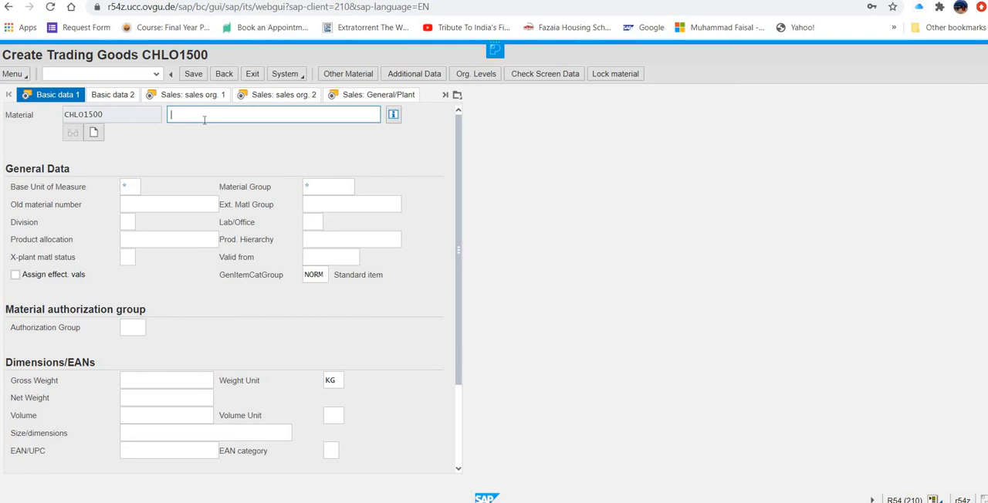
- Enter Chain Lock as the material description and util as the material group
{"action": "type", "text": "Chain Lock"}
{"action": "left_click", "coordinate": [324, 187]}
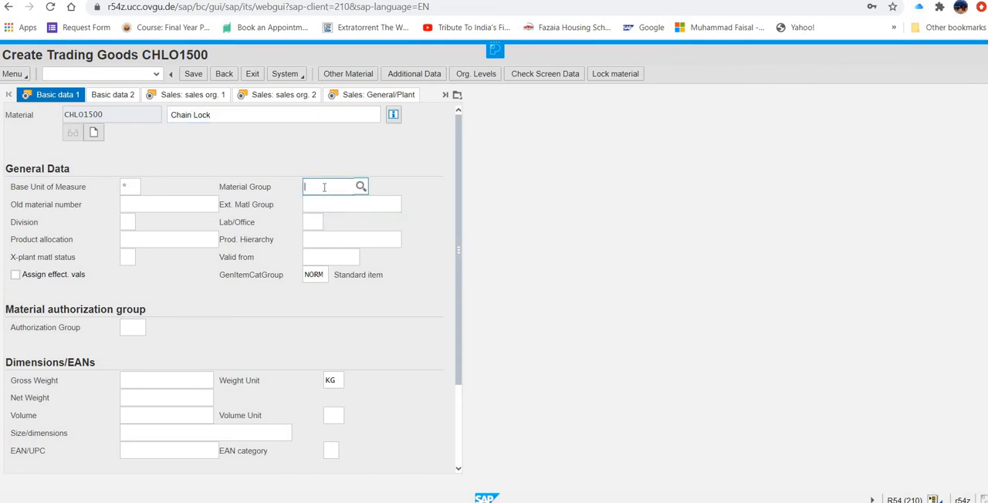
{"action": "type", "text": "util"}
{"action": "left_click", "coordinate": [136, 187]}
{"action": "left_click", "coordinate": [147, 191]}
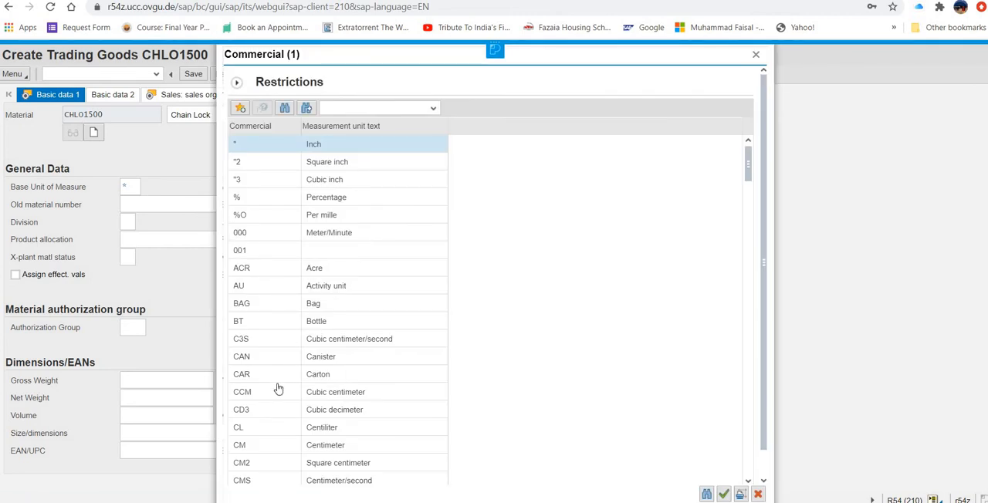
{"action": "scroll", "coordinate": [274, 437], "scroll_direction": "down", "scroll_amount": 1}
{"action": "scroll", "coordinate": [274, 437], "scroll_direction": "down", "scroll_amount": 1}
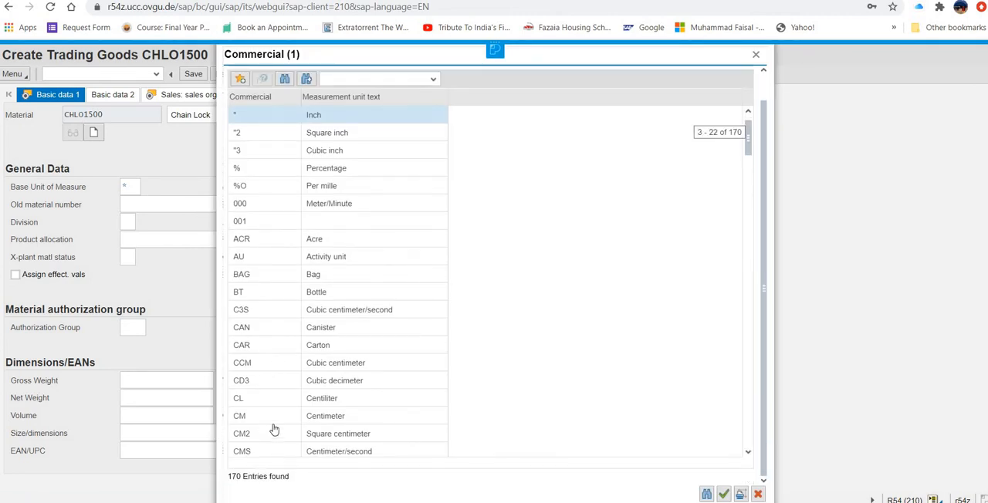
{"action": "scroll", "coordinate": [276, 398], "scroll_direction": "down", "scroll_amount": 2}
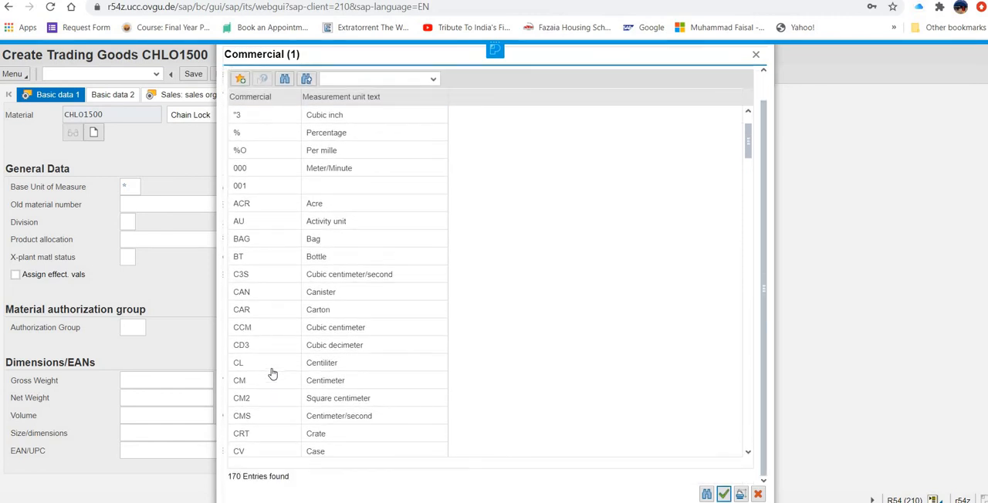
{"action": "scroll", "coordinate": [272, 374], "scroll_direction": "down", "scroll_amount": 2}
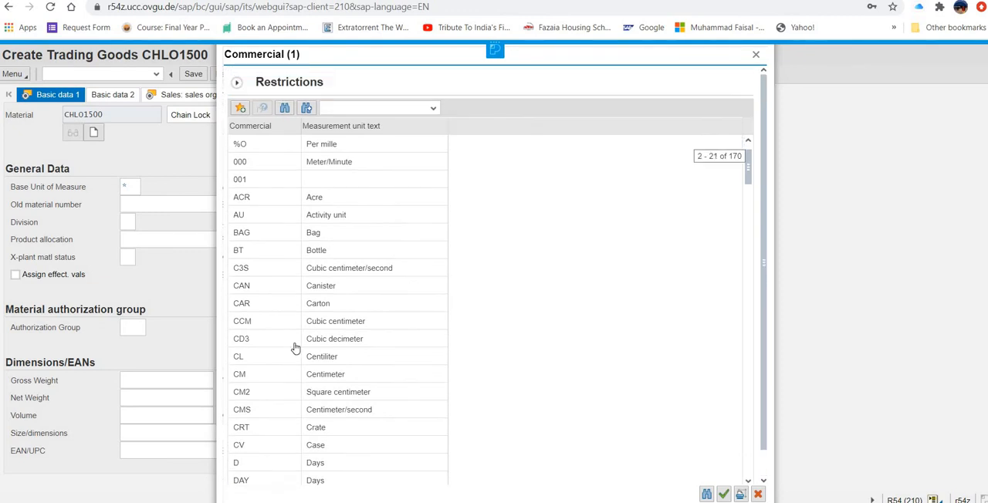
{"action": "left_click", "coordinate": [756, 55]}
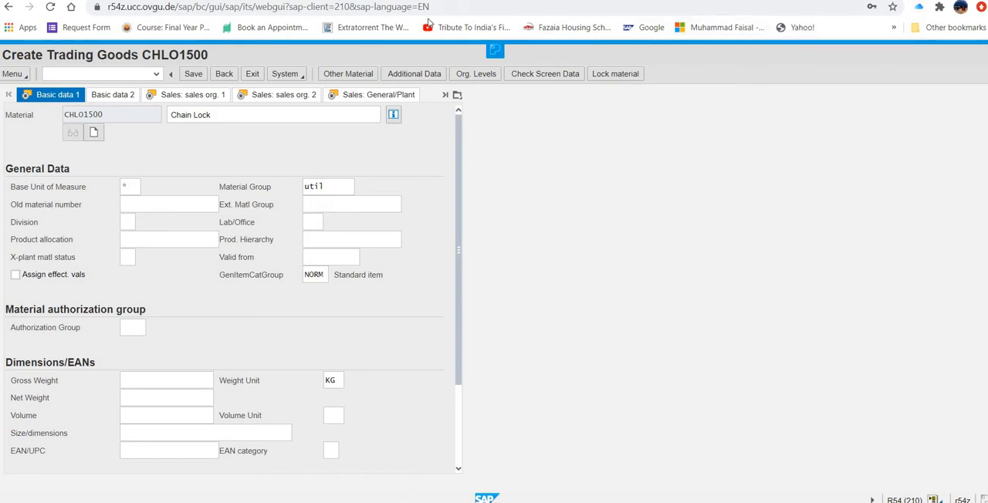
- Set the base unit of measure to ea and the division to as
{"action": "left_click", "coordinate": [123, 187]}
{"action": "type", "text": "ea"}
{"action": "left_click", "coordinate": [196, 190]}
{"action": "left_click", "coordinate": [124, 223]}
{"action": "type", "text": "as"}
- Set the gross weight and net weight to 65 each, with ounce (OZ) as the weight unit
{"action": "left_click", "coordinate": [186, 378]}
{"action": "type", "text": "65"}
{"action": "left_click", "coordinate": [190, 396]}
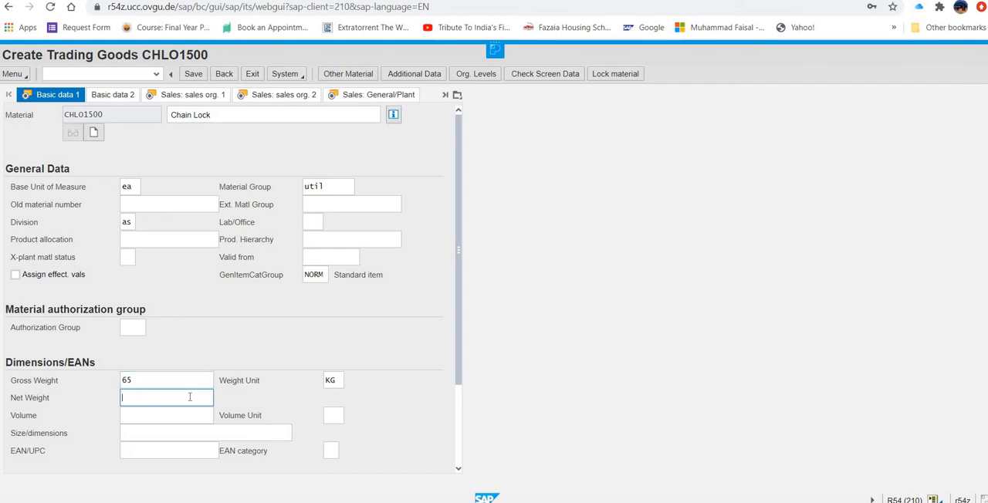
{"action": "type", "text": "65"}
{"action": "left_click", "coordinate": [337, 381]}
{"action": "left_click", "coordinate": [354, 386]}
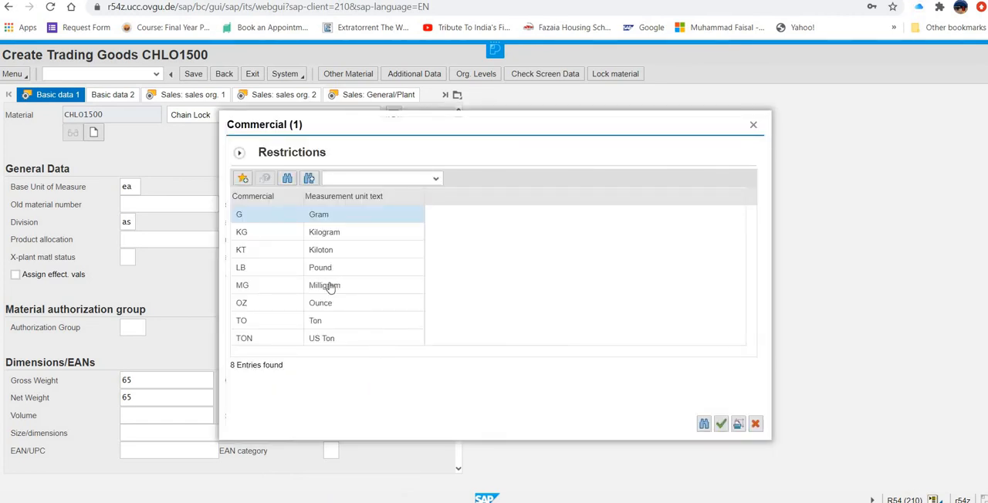
{"action": "left_click", "coordinate": [330, 306]}
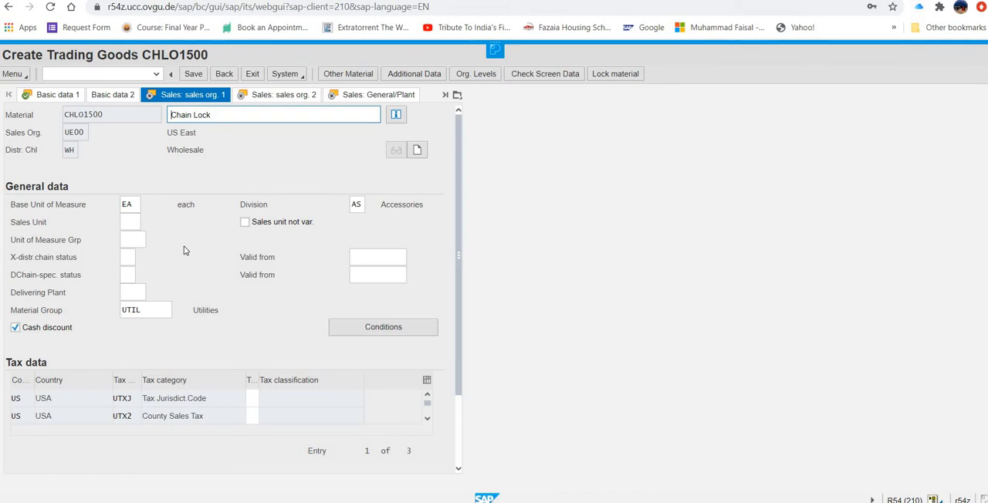
- Set the delivering plant to mi00 in the sales organization 1 data
{"action": "scroll", "coordinate": [184, 251], "scroll_direction": "down", "scroll_amount": 1}
{"action": "scroll", "coordinate": [184, 250], "scroll_direction": "down", "scroll_amount": 1}
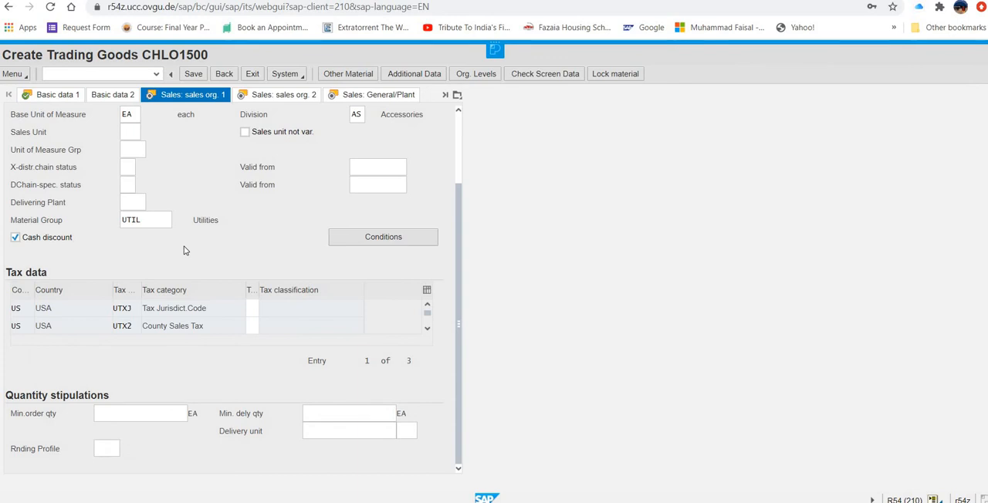
{"action": "scroll", "coordinate": [183, 250], "scroll_direction": "up", "scroll_amount": 2}
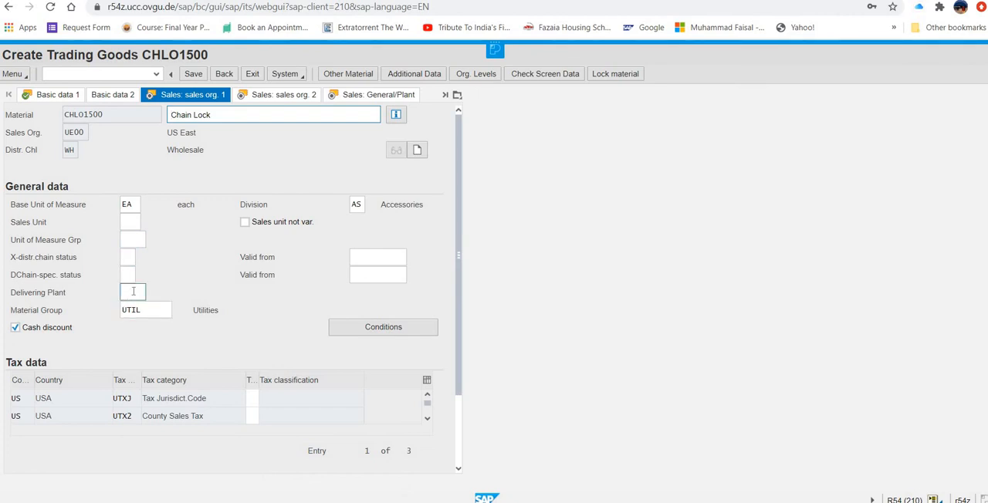
{"action": "left_click", "coordinate": [132, 291]}
{"action": "type", "text": "mi"}
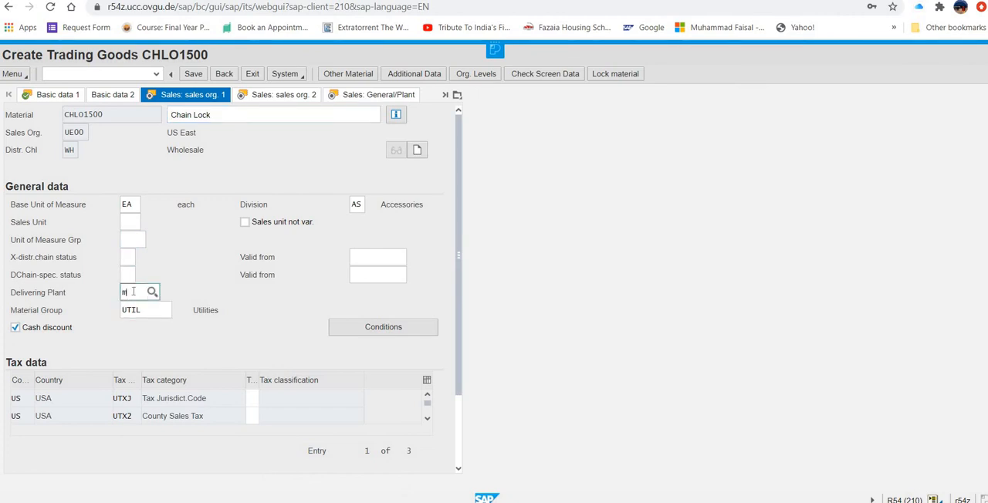
{"action": "type", "text": "00"}
- Enter tax classification 0 for Tax Jurisdict.Code (UTXJ) and County Sales Tax (UTX2)
{"action": "left_click", "coordinate": [249, 399]}
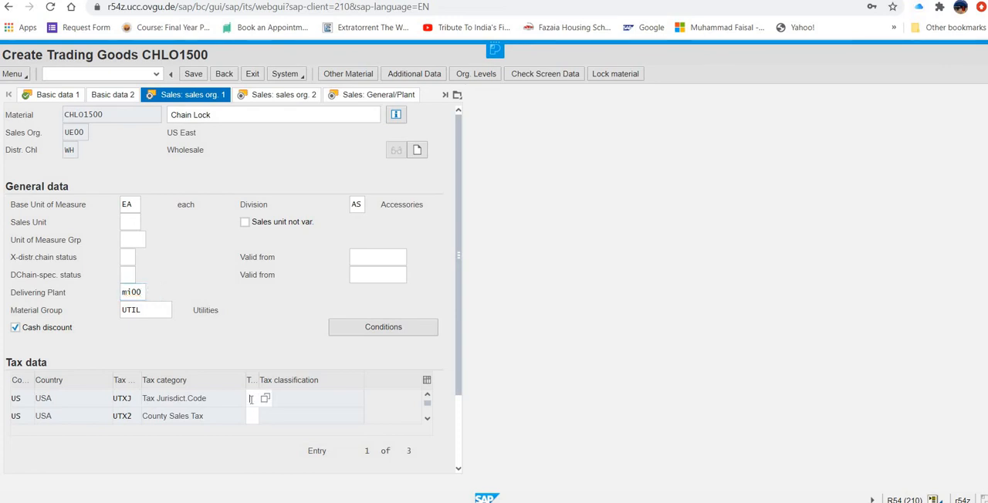
{"action": "type", "text": "0"}
{"action": "left_click", "coordinate": [254, 418]}
{"action": "type", "text": "0"}
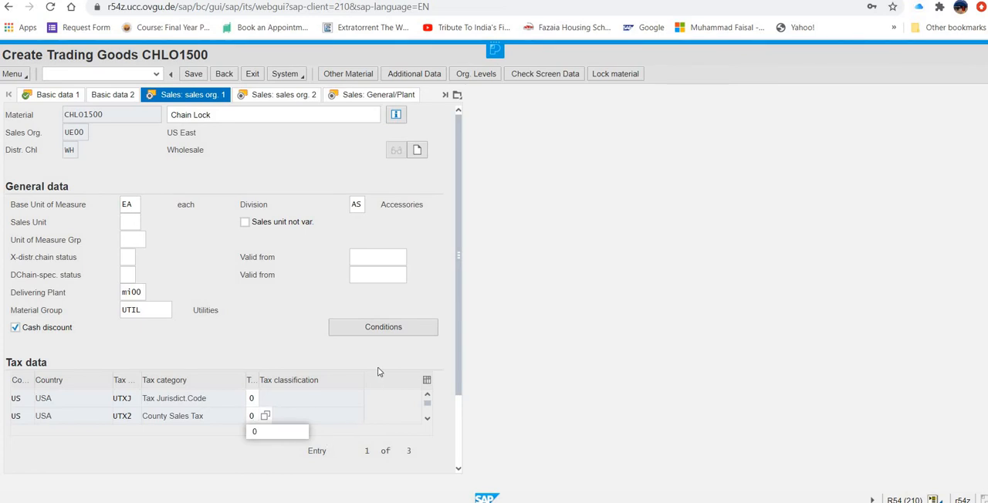
- Set the tax classification for City Sales Tax (UTX3) to 1 (Taxable) in the material's tax data
{"action": "left_click", "coordinate": [393, 332]}
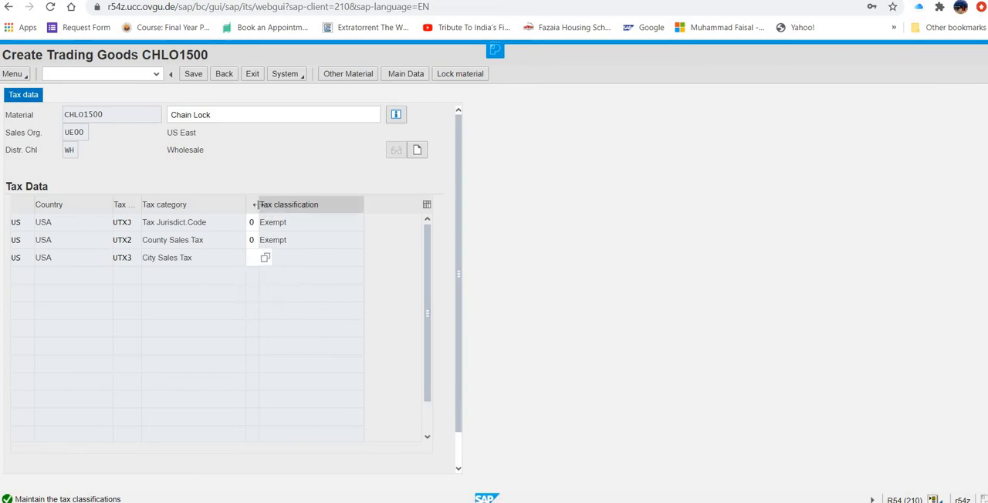
{"action": "left_click_drag", "start_coordinate": [261, 210], "coordinate": [291, 263]}
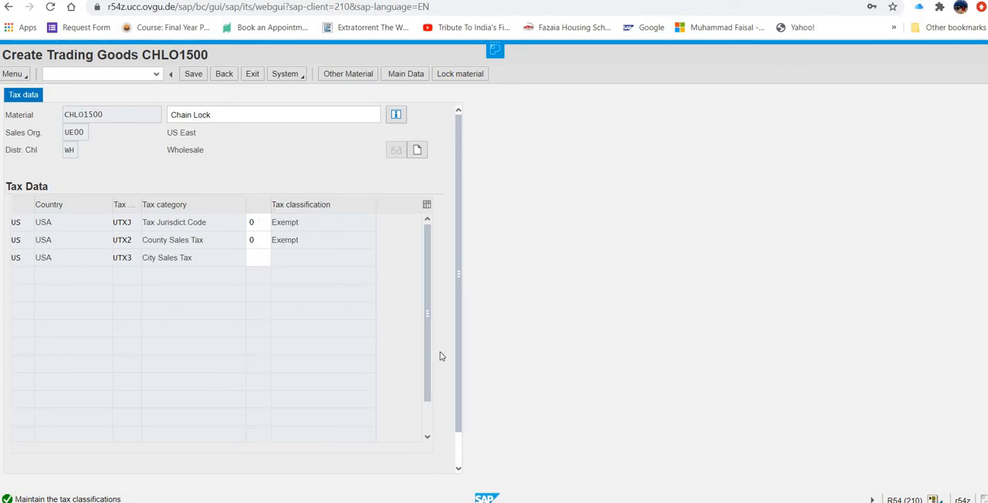
{"action": "scroll", "coordinate": [451, 401], "scroll_direction": "down", "scroll_amount": 2}
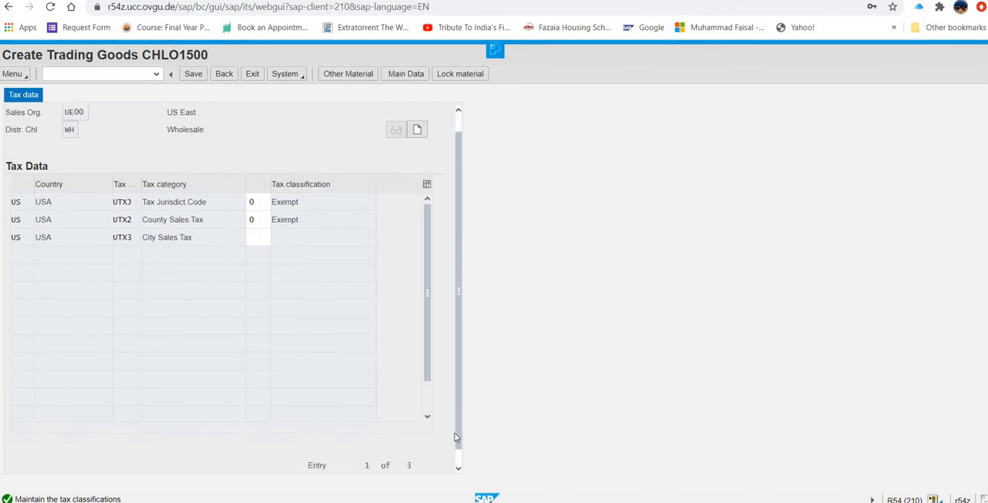
{"action": "scroll", "coordinate": [461, 331], "scroll_direction": "up", "scroll_amount": 2}
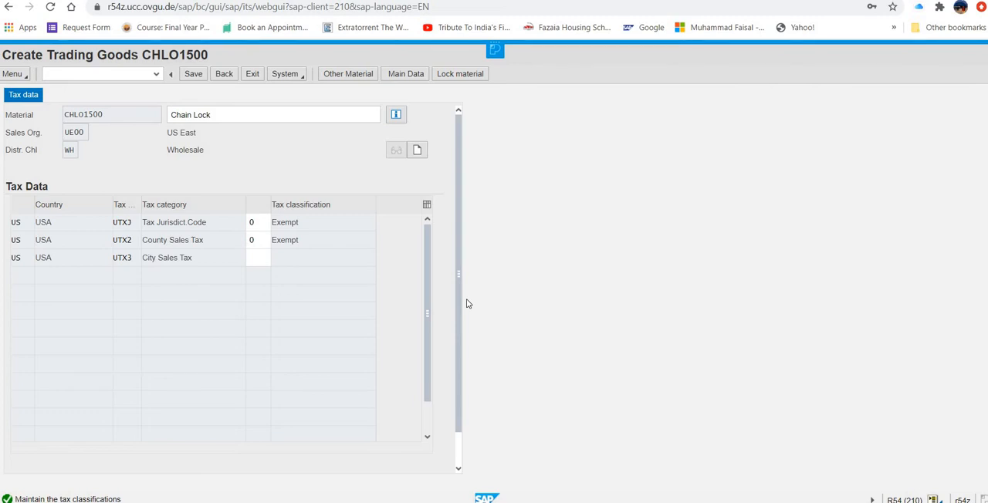
{"action": "left_click", "coordinate": [223, 74]}
{"action": "left_click", "coordinate": [277, 261]}
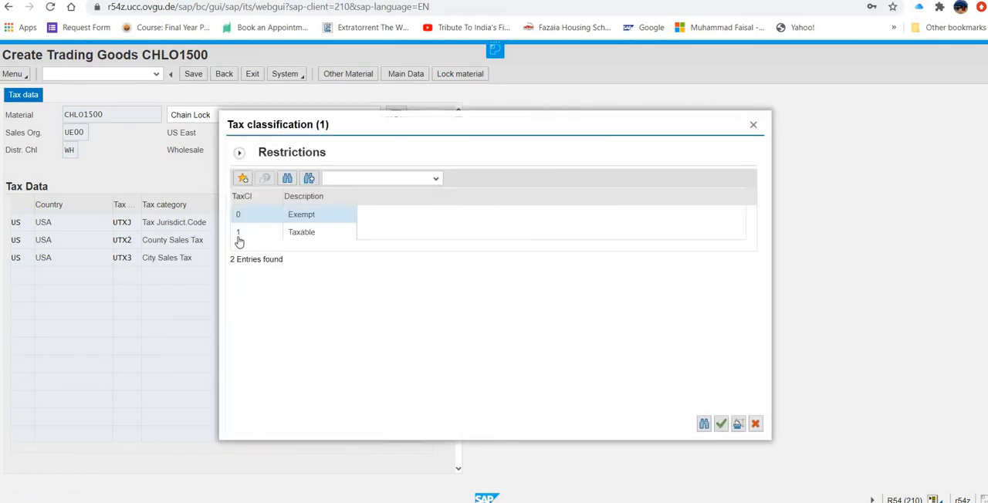
{"action": "left_click", "coordinate": [238, 233]}
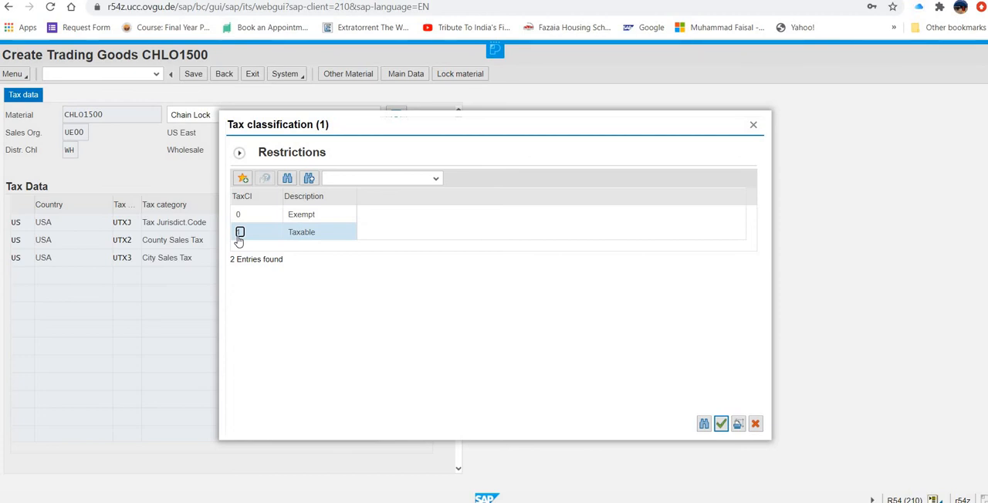
{"action": "left_click", "coordinate": [721, 424]}
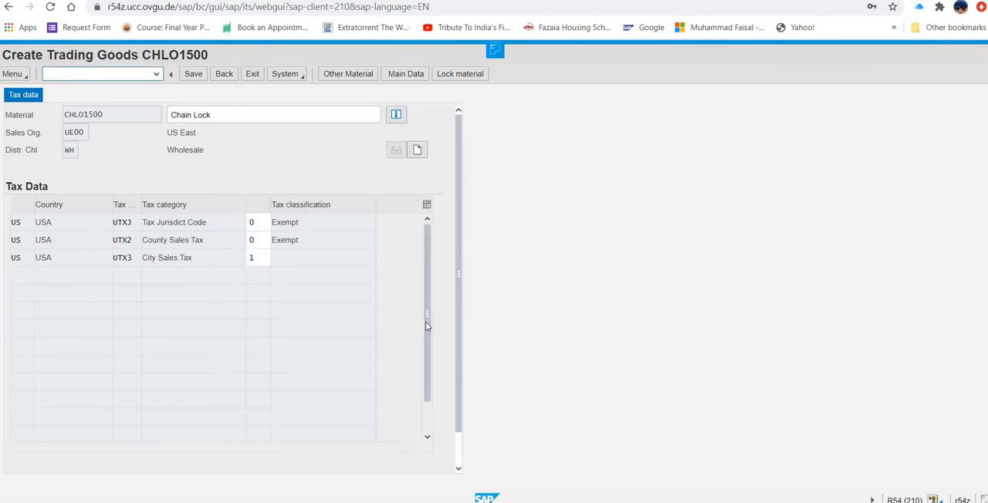
{"action": "left_click_drag", "start_coordinate": [425, 322], "coordinate": [450, 455]}
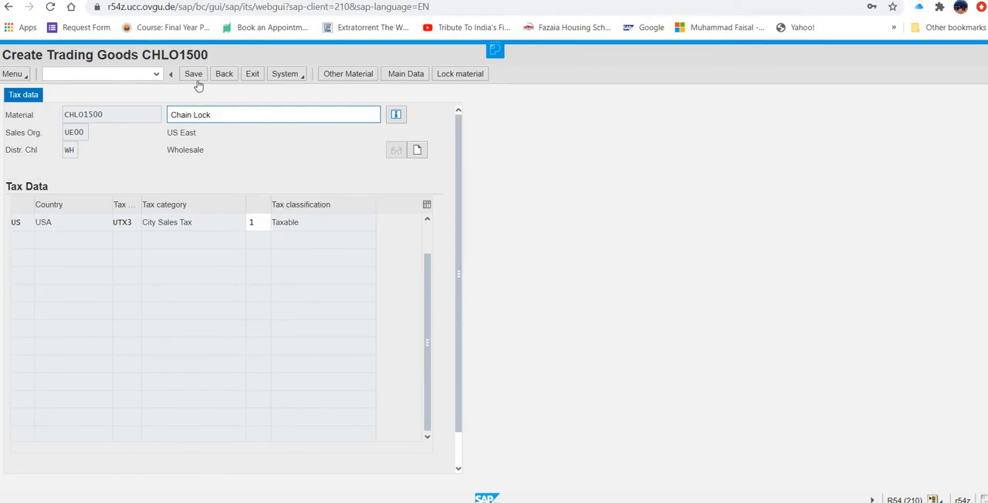
{"action": "left_click", "coordinate": [219, 77]}
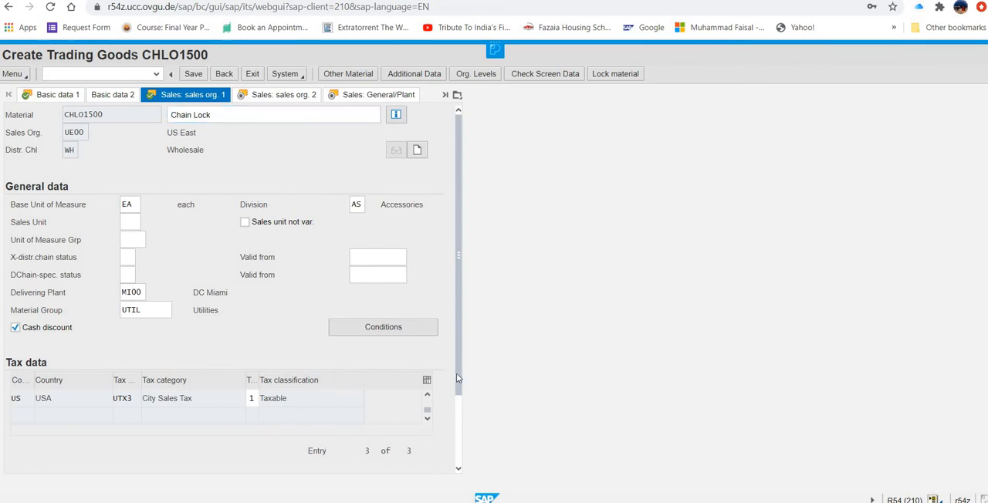
- Set the tax classification for City Sales Tax (UTX3) to 0 and confirm the sales organization 1 data
{"action": "scroll", "coordinate": [459, 448], "scroll_direction": "down", "scroll_amount": 2}
{"action": "scroll", "coordinate": [459, 465], "scroll_direction": "down", "scroll_amount": 1}
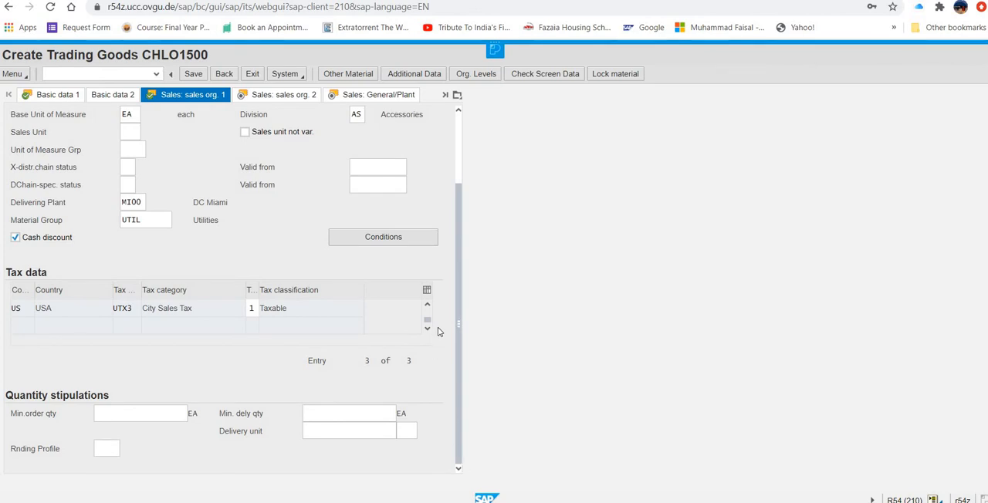
{"action": "left_click", "coordinate": [255, 312]}
{"action": "key", "text": "BackSpace"}
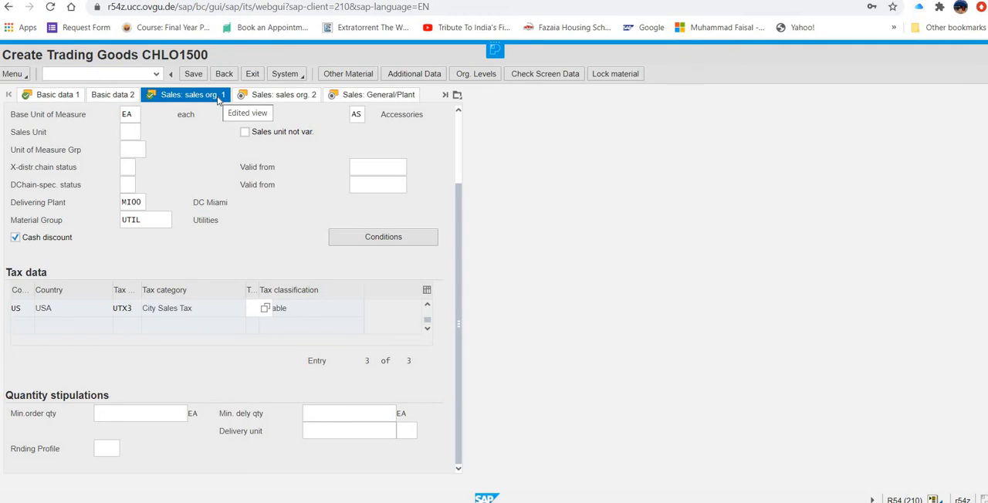
{"action": "type", "text": "0"}
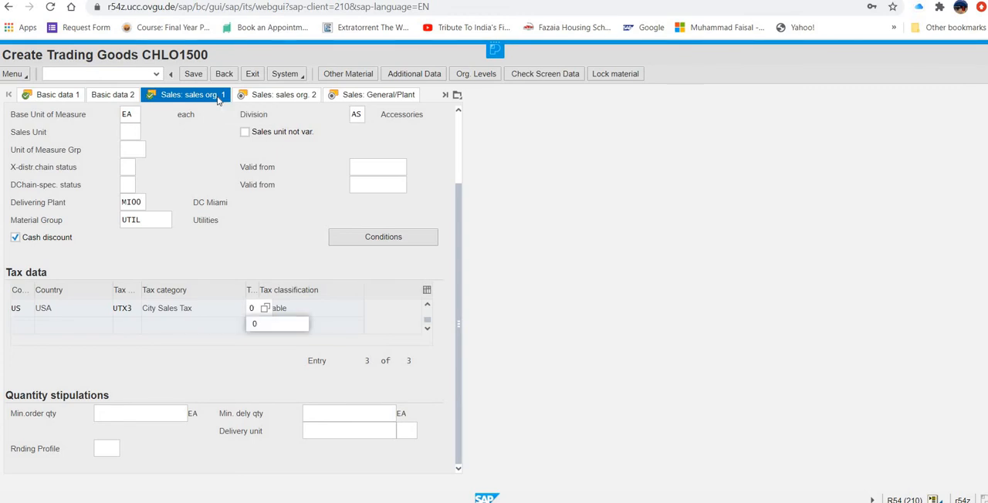
{"action": "key", "text": "Return"}
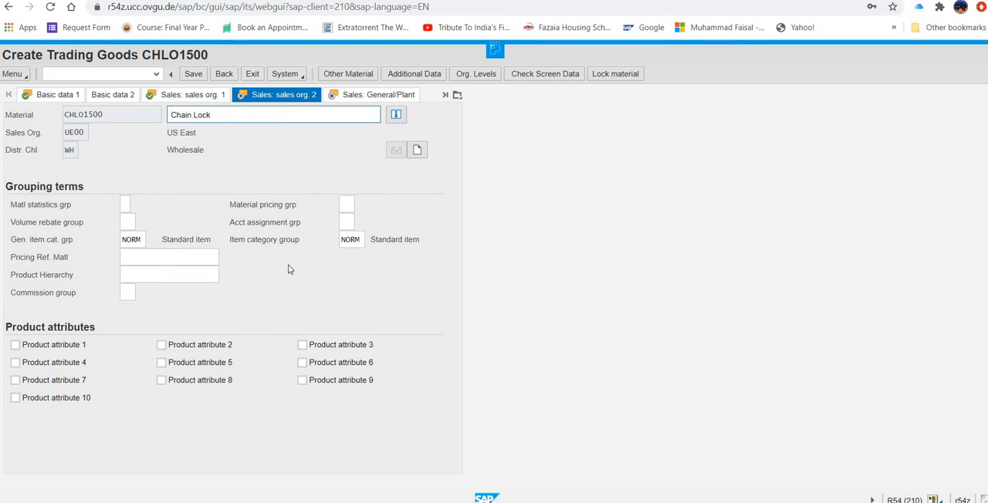
- Enter a PR00 price condition amount of 69 USD per 1 EA from the sales organization 1 data, returning to the material master
{"action": "left_click", "coordinate": [171, 255]}
{"action": "left_click", "coordinate": [192, 95]}
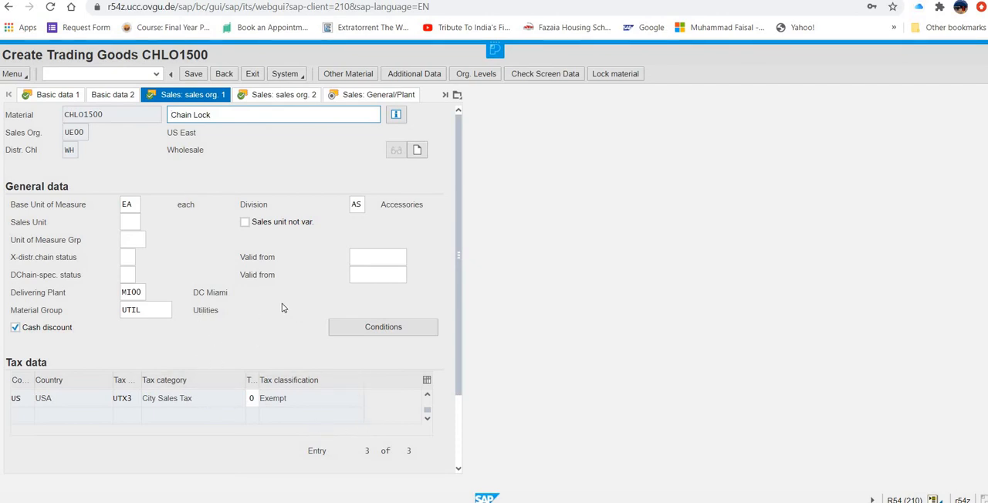
{"action": "left_click", "coordinate": [368, 334]}
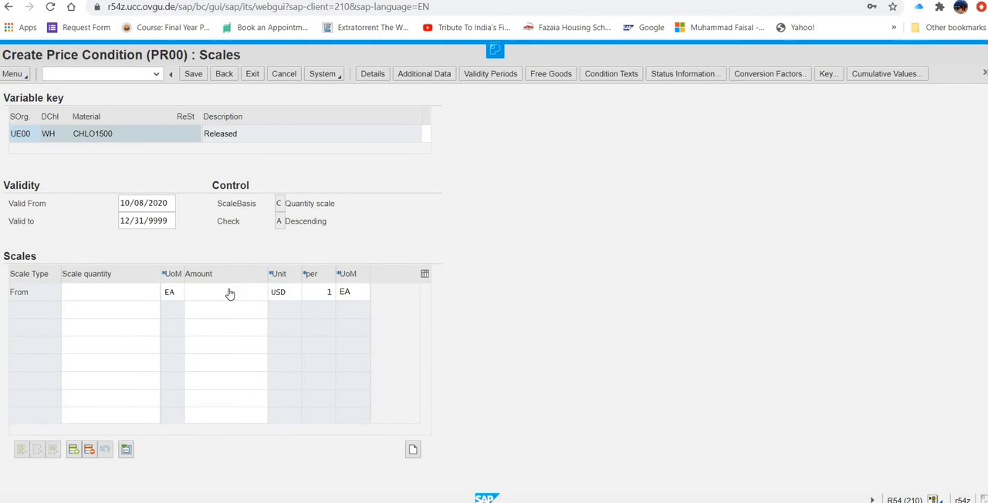
{"action": "left_click", "coordinate": [243, 294]}
{"action": "type", "text": "69"}
{"action": "left_click", "coordinate": [224, 75]}
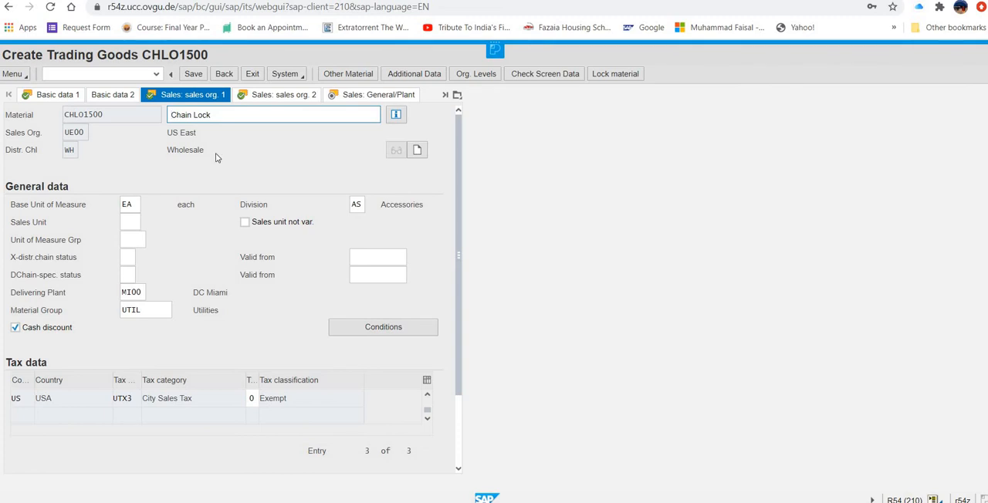
- Set the material statistics group to 1 in the sales organization 2 data and continue to the general plant sales data
{"action": "left_click", "coordinate": [269, 98]}
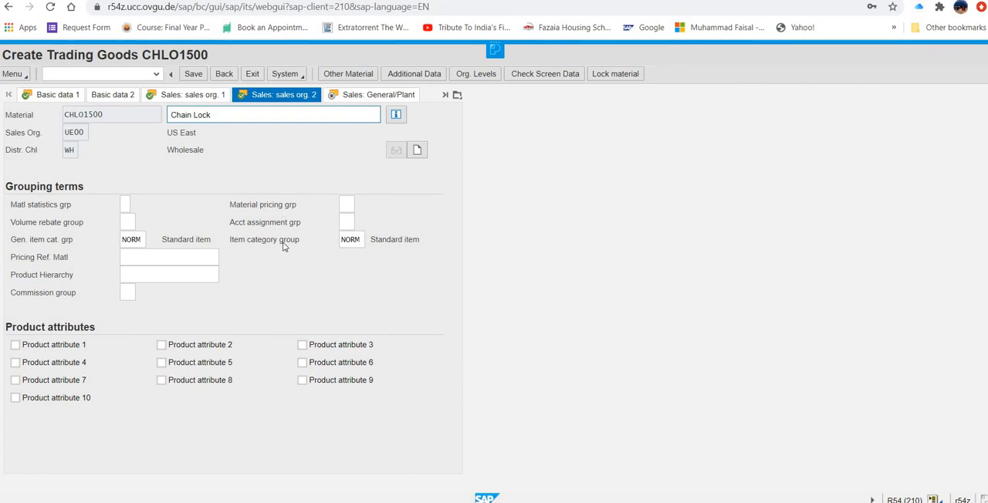
{"action": "left_click", "coordinate": [169, 256]}
{"action": "left_click", "coordinate": [125, 204]}
{"action": "type", "text": "1"}
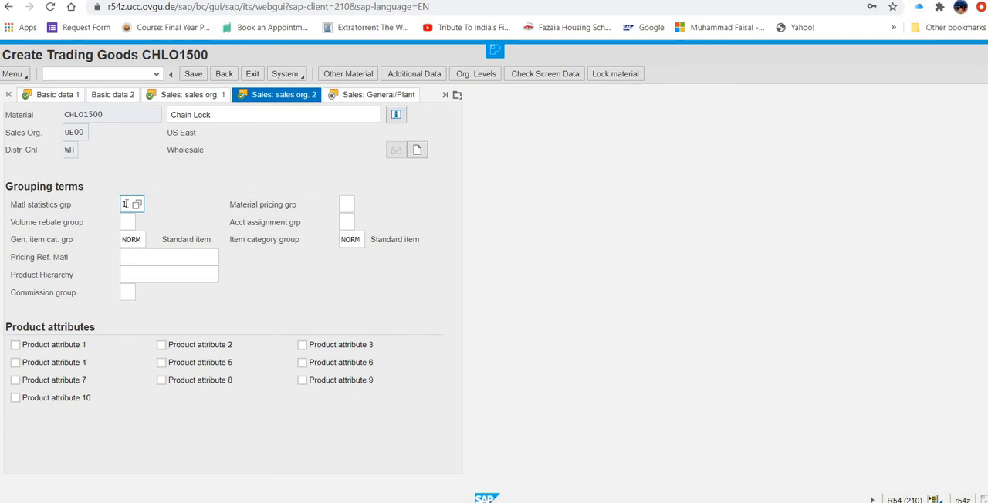
{"action": "left_click", "coordinate": [170, 210]}
{"action": "key", "text": "Return"}
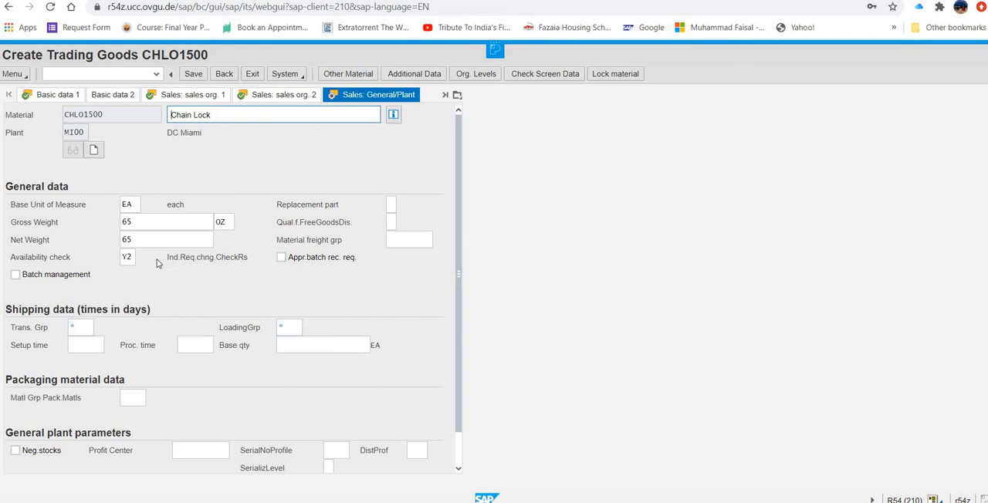
- Set the transportation group to 0001 and the availability check to 02 (Individ.requirements) in the general plant sales data
{"action": "scroll", "coordinate": [159, 264], "scroll_direction": "down", "scroll_amount": 1}
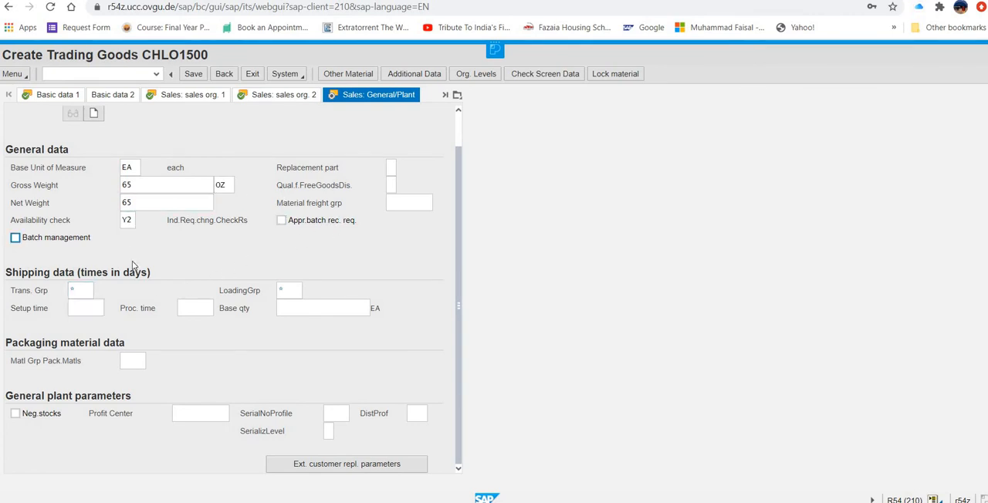
{"action": "scroll", "coordinate": [252, 180], "scroll_direction": "up", "scroll_amount": 1}
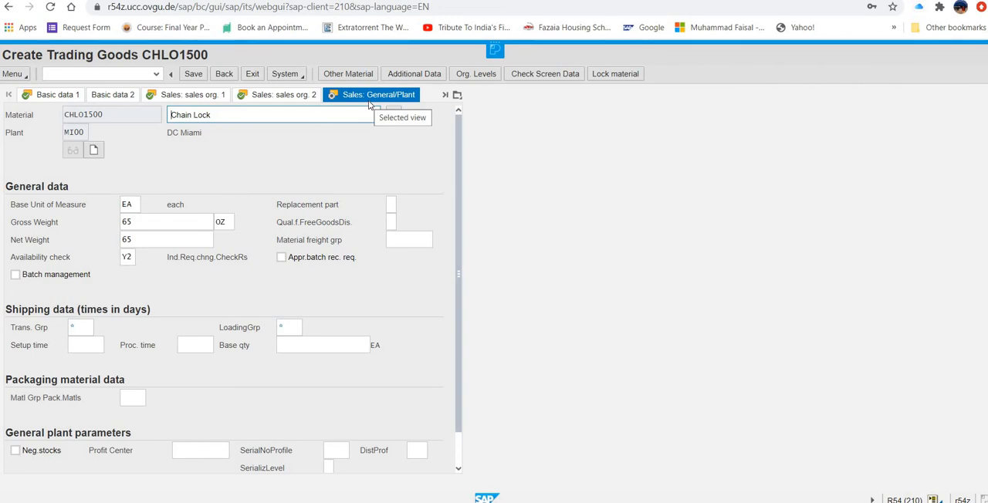
{"action": "left_click", "coordinate": [85, 327]}
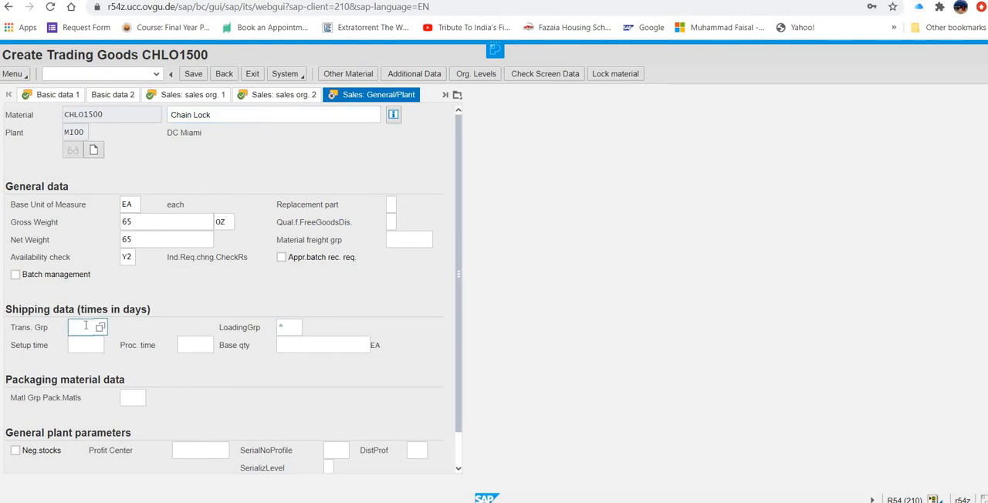
{"action": "type", "text": "0001"}
{"action": "left_click", "coordinate": [129, 258]}
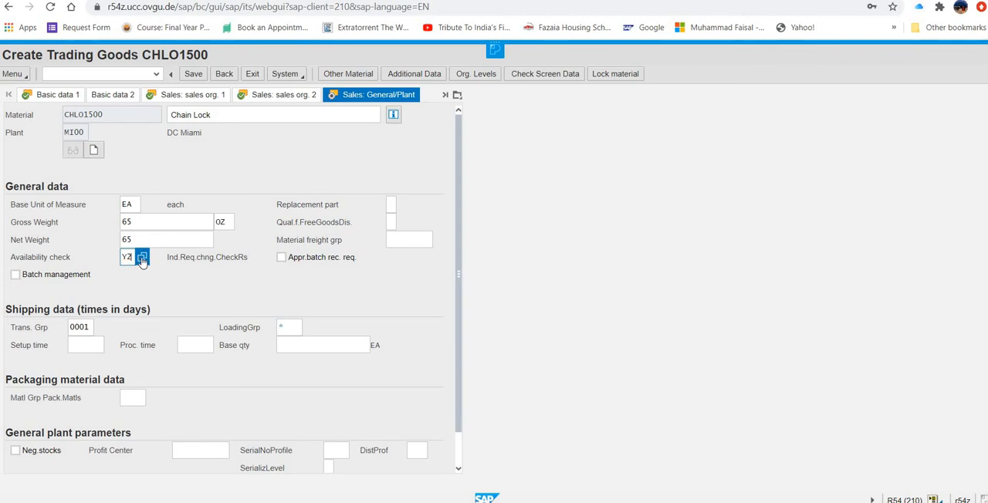
{"action": "left_click", "coordinate": [142, 258]}
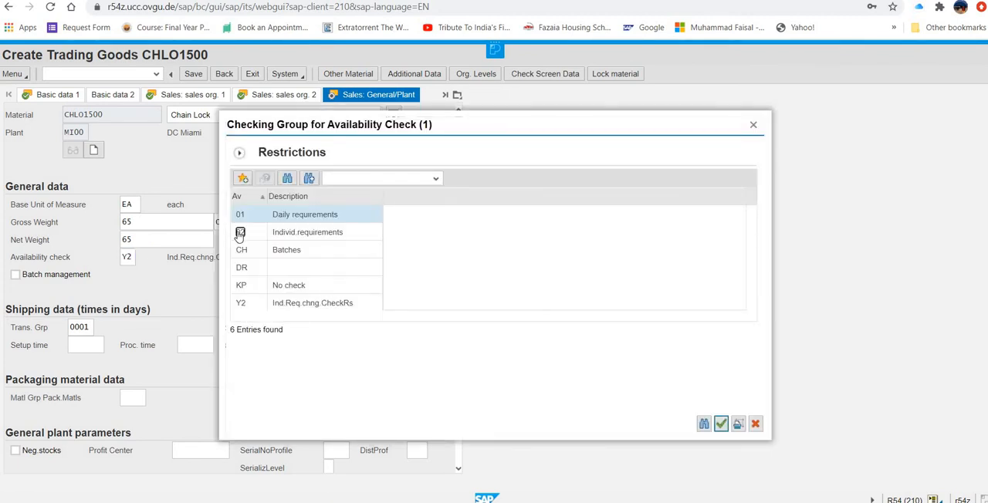
{"action": "left_click", "coordinate": [240, 232]}
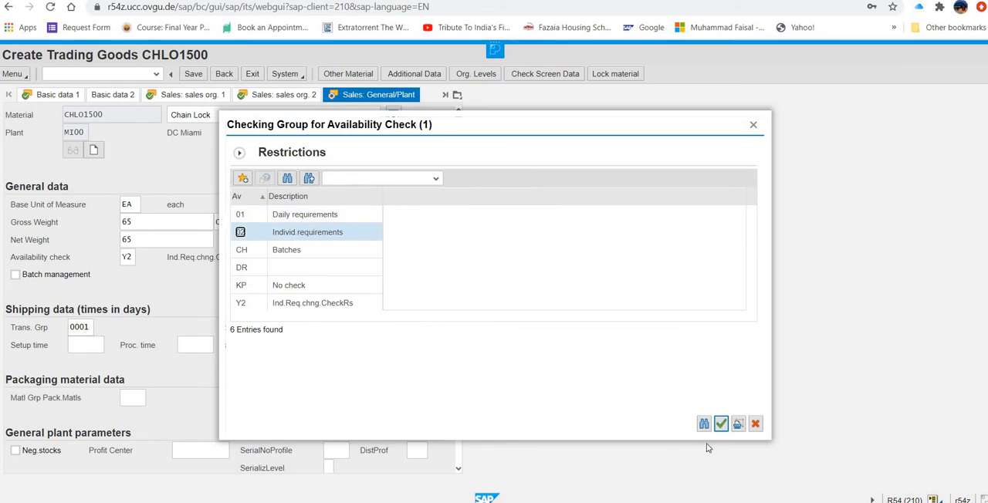
{"action": "left_click", "coordinate": [721, 424]}
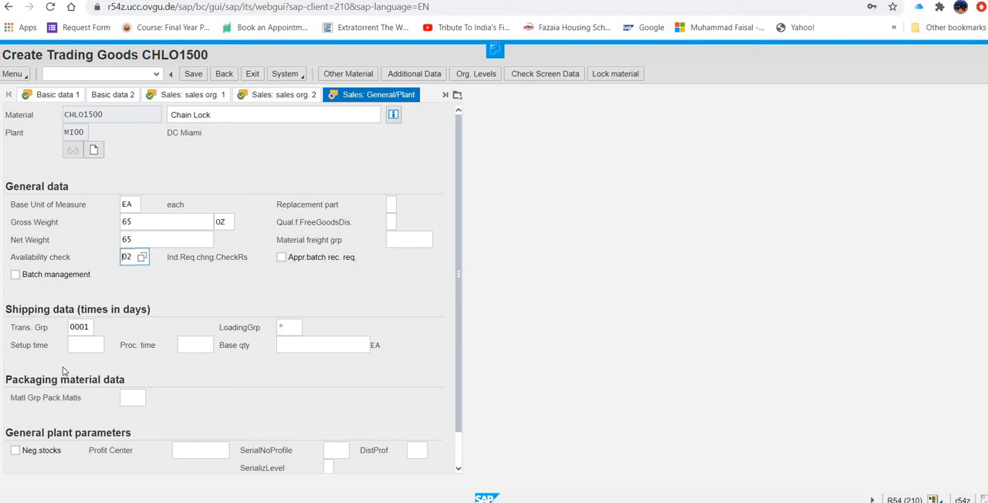
- Set the loading group to 0002 in the shipping data and continue to the purchasing data
{"action": "left_click", "coordinate": [288, 327]}
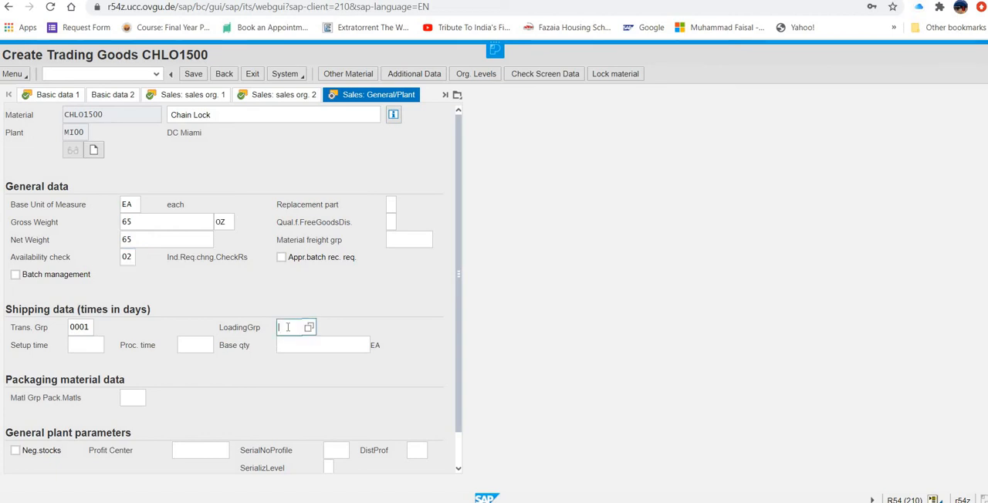
{"action": "type", "text": "0002"}
{"action": "key", "text": "Return"}
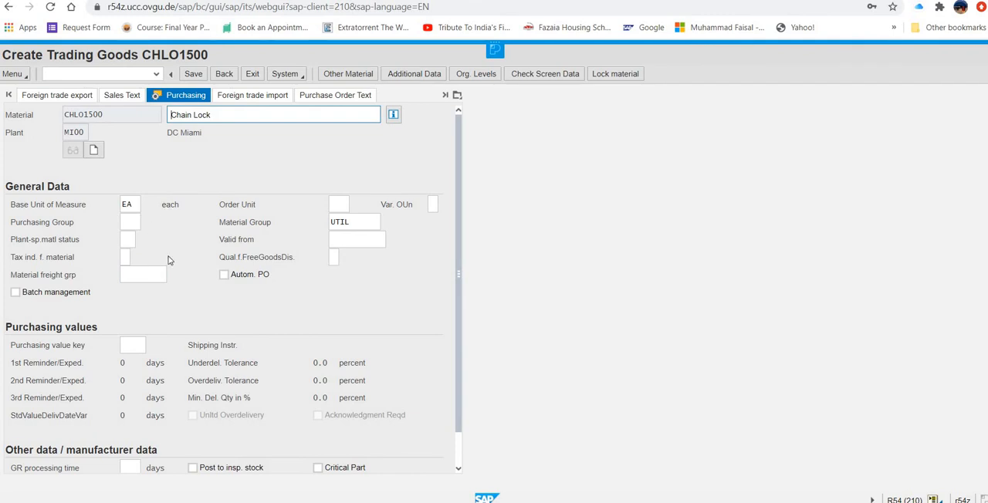
- Set the purchasing group to n00 in the purchasing data
{"action": "scroll", "coordinate": [180, 263], "scroll_direction": "down", "scroll_amount": 1}
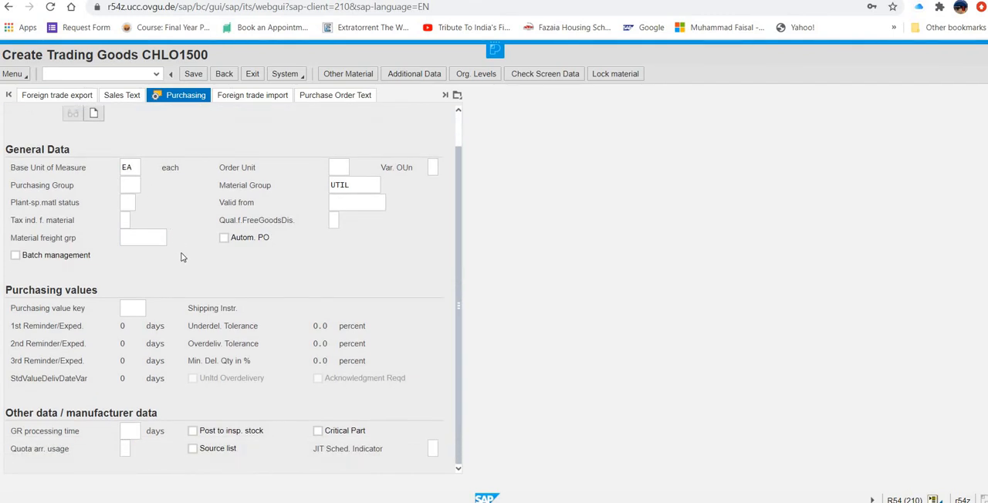
{"action": "scroll", "coordinate": [183, 248], "scroll_direction": "up", "scroll_amount": 1}
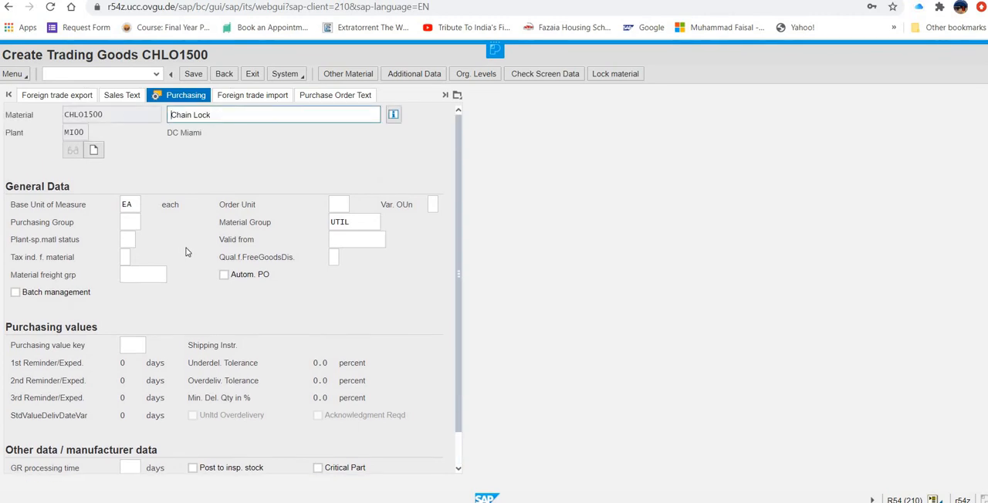
{"action": "left_click", "coordinate": [129, 224]}
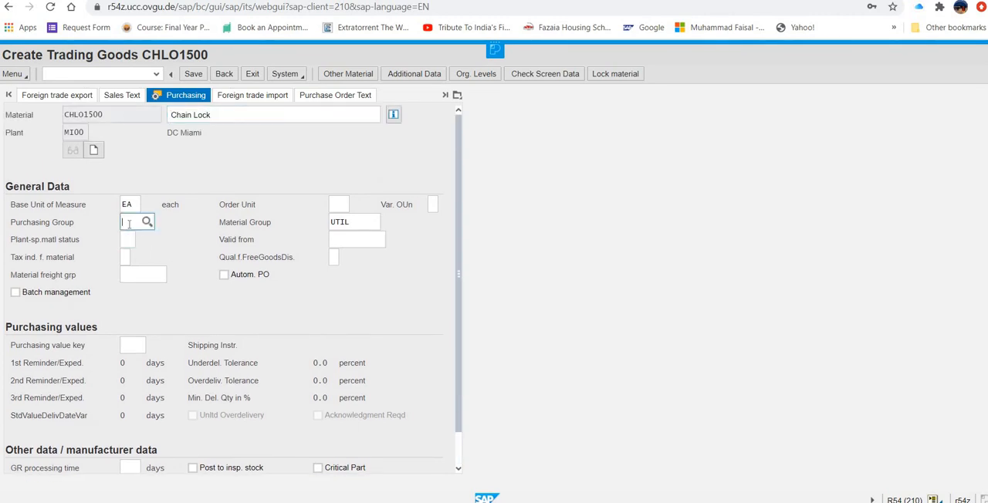
{"action": "type", "text": "n00"}
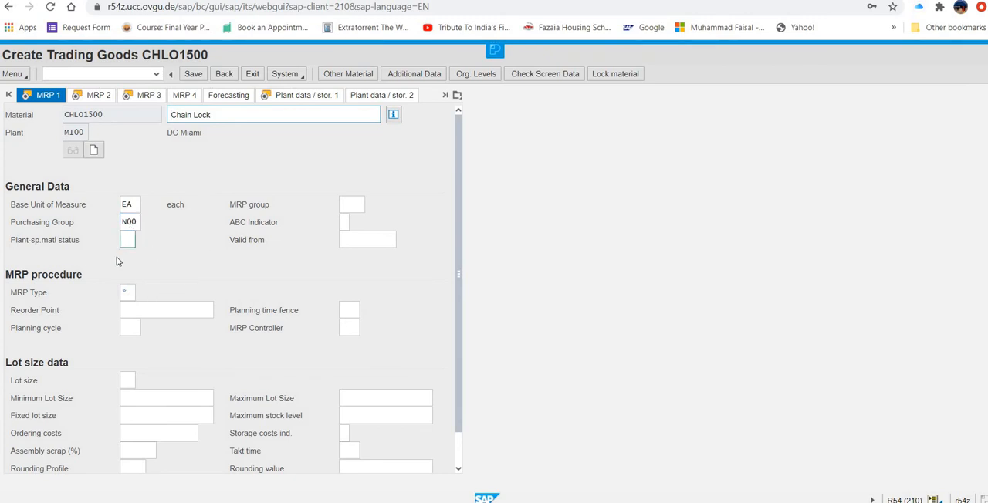
- Set the MRP type to pd, the MRP controller to 000 and the lot size to ex in the MRP 1 data
{"action": "left_click", "coordinate": [127, 292]}
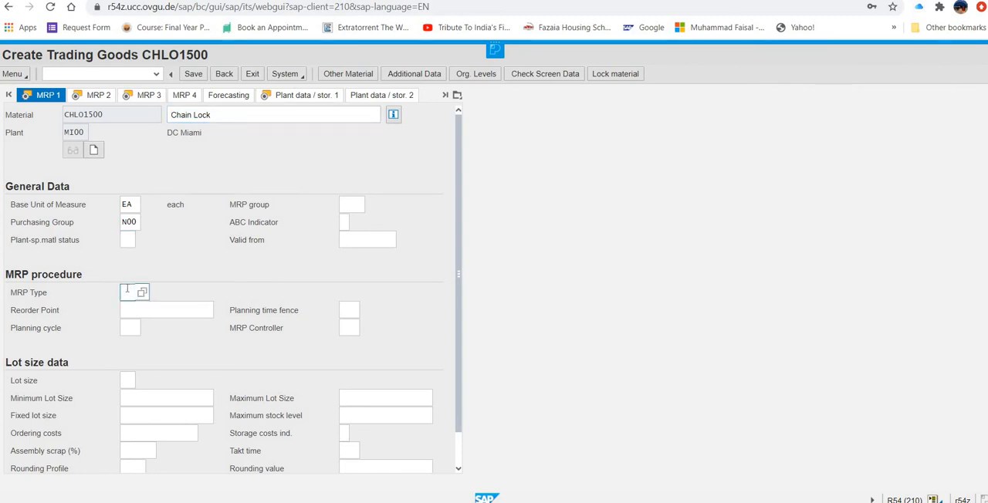
{"action": "type", "text": "pd"}
{"action": "left_click", "coordinate": [346, 332]}
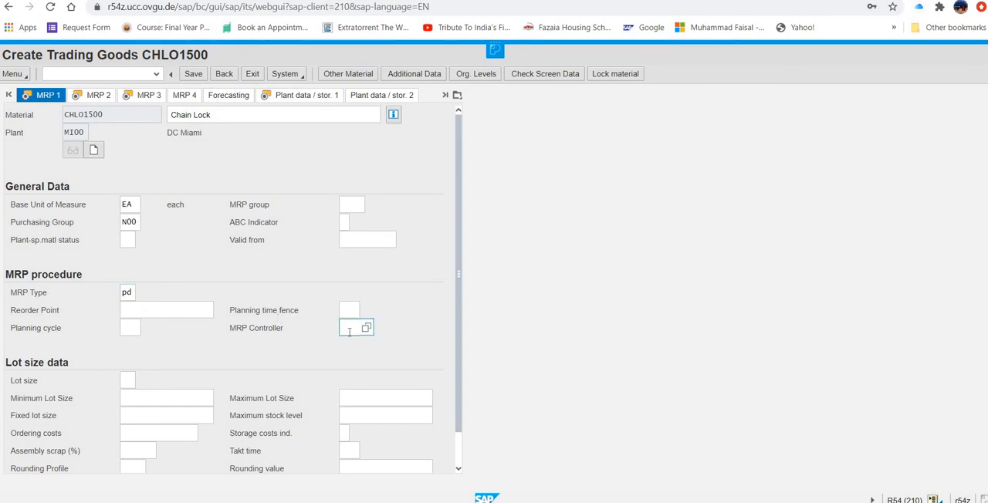
{"action": "type", "text": "000"}
{"action": "left_click", "coordinate": [129, 379]}
{"action": "type", "text": "ex"}
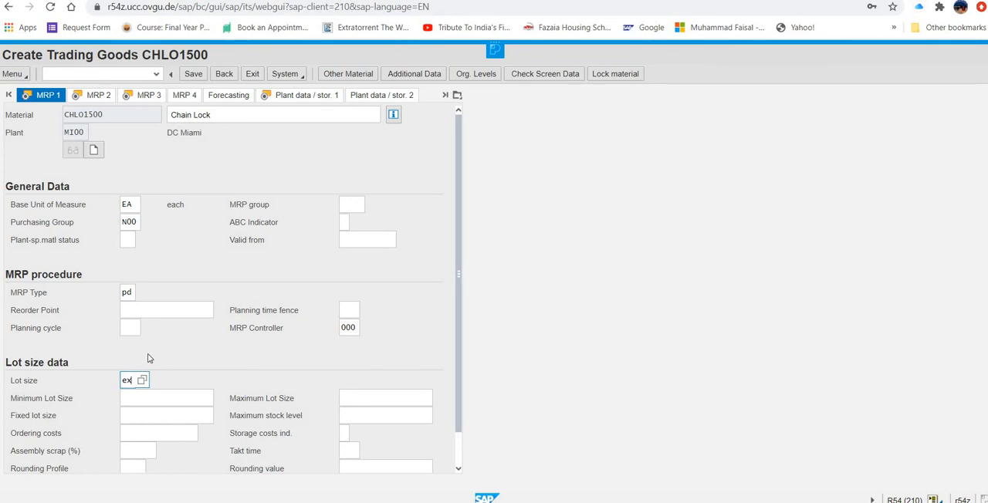
- Set the minimum lot size to 10 in the MRP 1 data and continue to the MRP 2 data
{"action": "left_click", "coordinate": [152, 399]}
{"action": "type", "text": "10"}
{"action": "key", "text": "Return"}
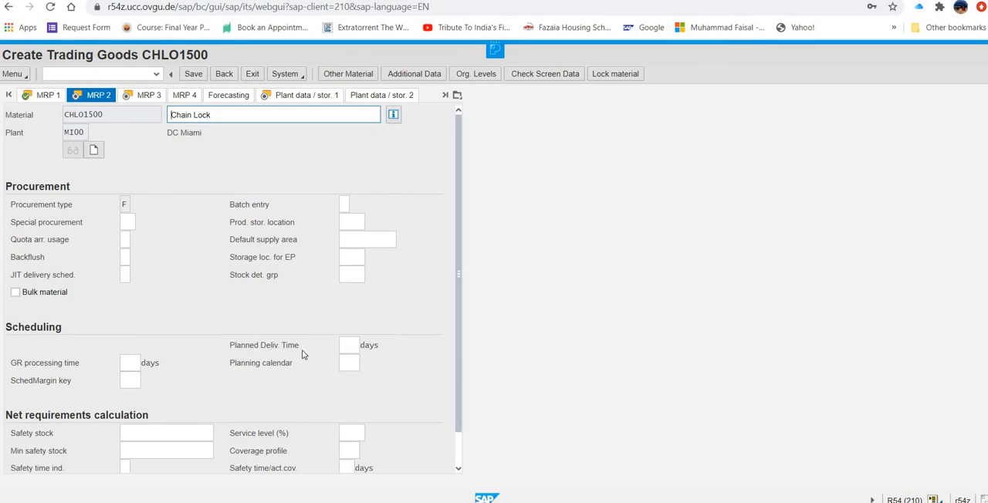
- Set the planned delivery time to 6 days and the SchedMargin key to 001, and continue to the MRP 3 data
{"action": "left_click", "coordinate": [349, 346]}
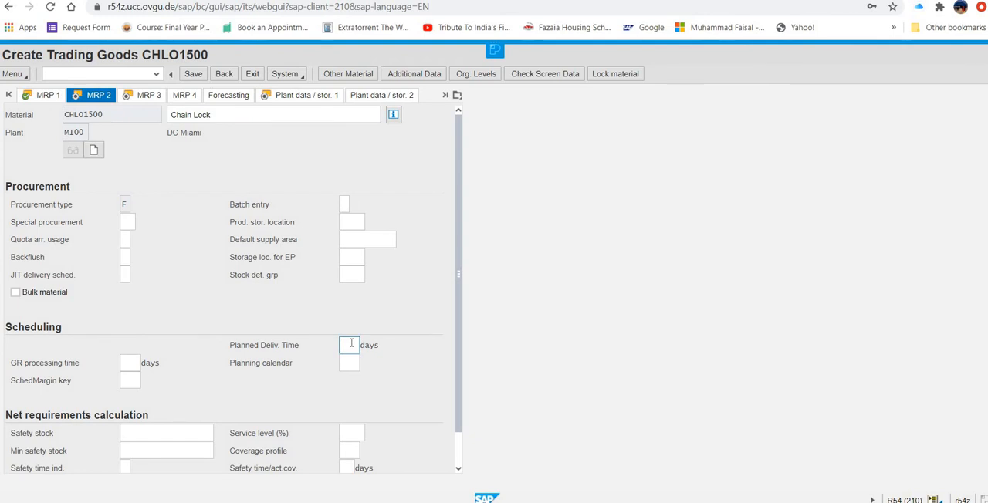
{"action": "type", "text": "6"}
{"action": "left_click", "coordinate": [128, 380]}
{"action": "type", "text": "001"}
{"action": "key", "text": "Return"}
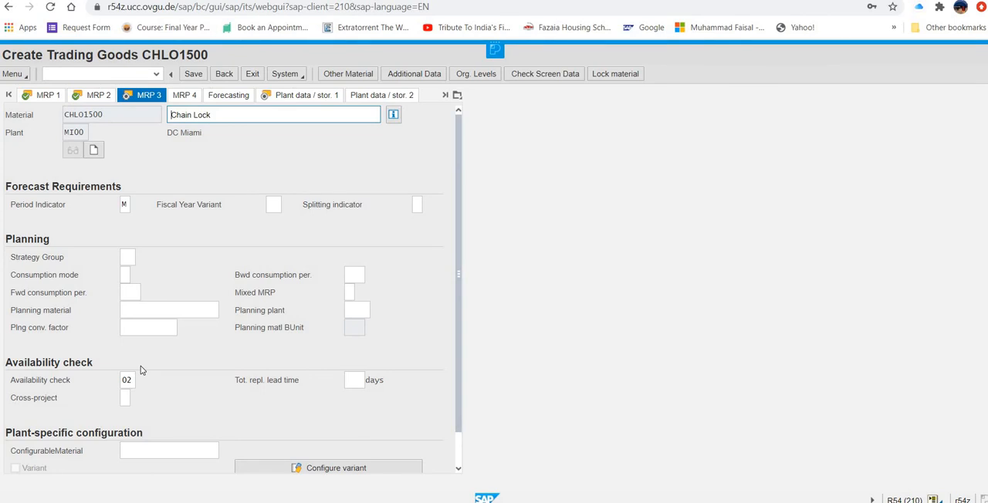
- Continue past the MRP 3 and plant storage data to Accounting 1, and set valuation class 3100 and price control V
{"action": "key", "text": "Return"}
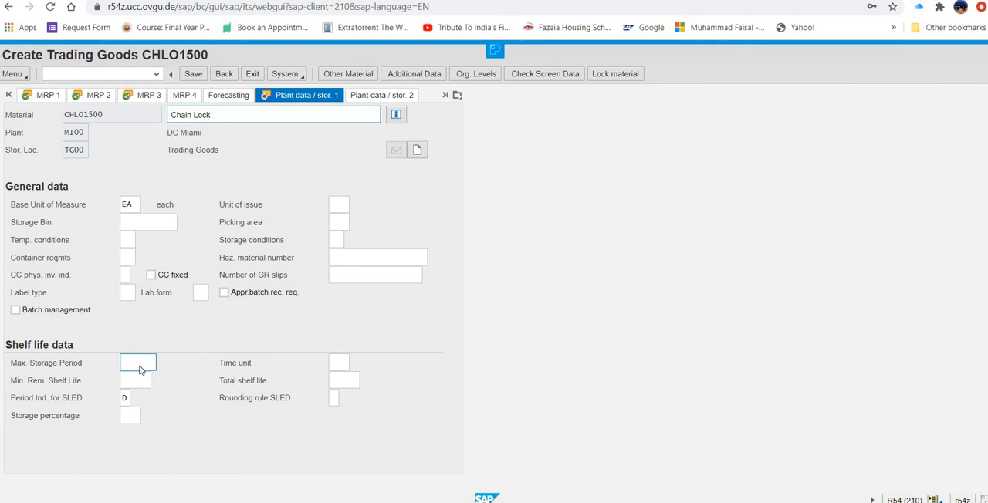
{"action": "key", "text": "Return"}
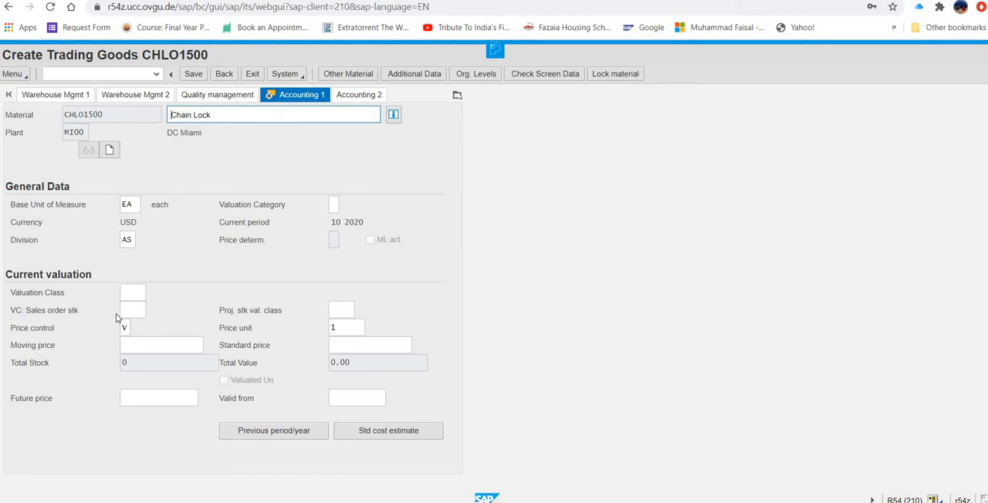
{"action": "left_click", "coordinate": [133, 295]}
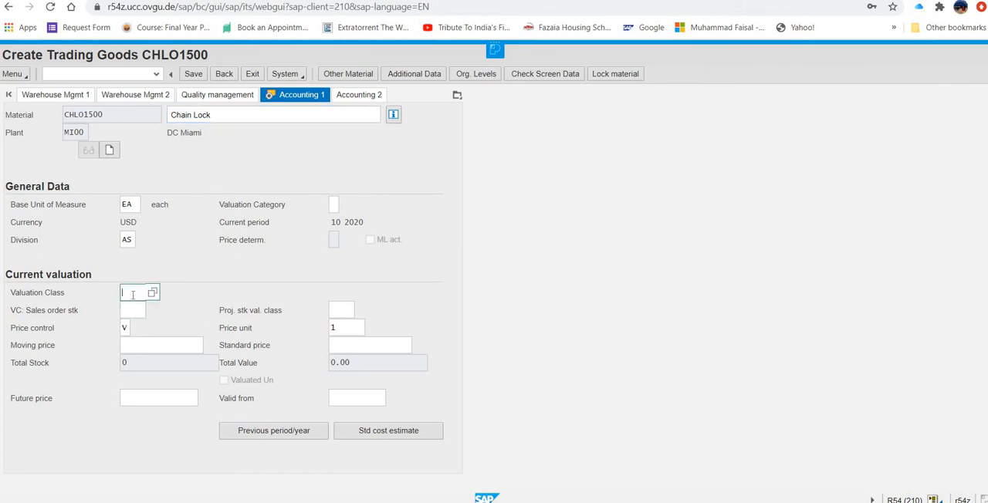
{"action": "type", "text": "3100"}
{"action": "left_click", "coordinate": [124, 328]}
{"action": "type", "text": "V"}
- Set the moving price to 33.5 in the current valuation and save the new material
{"action": "left_click", "coordinate": [133, 345]}
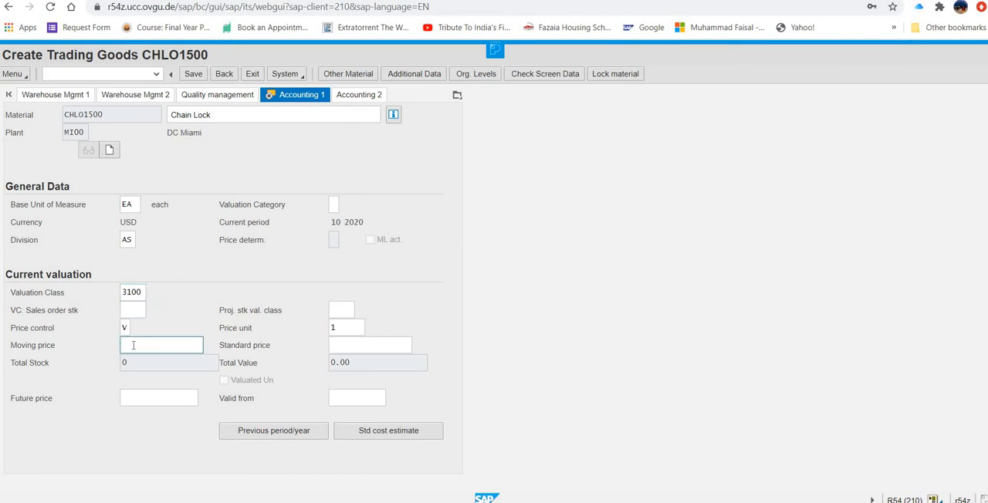
{"action": "type", "text": "3315"}
{"action": "left_click", "coordinate": [194, 75]}
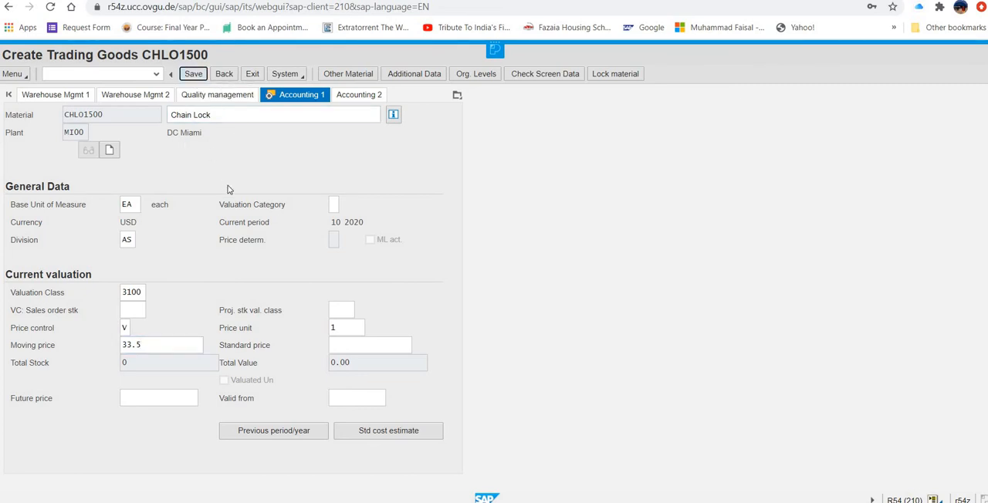
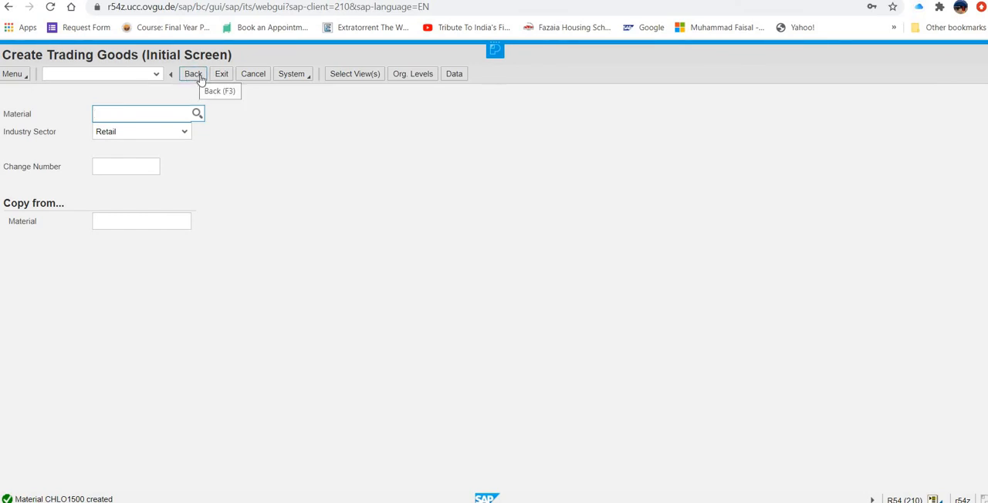
- Leave the initial screen and restart MMH1 - Trading Goods, entering CHLO1500 as both the material and the copy-from material
{"action": "left_click", "coordinate": [221, 87]}
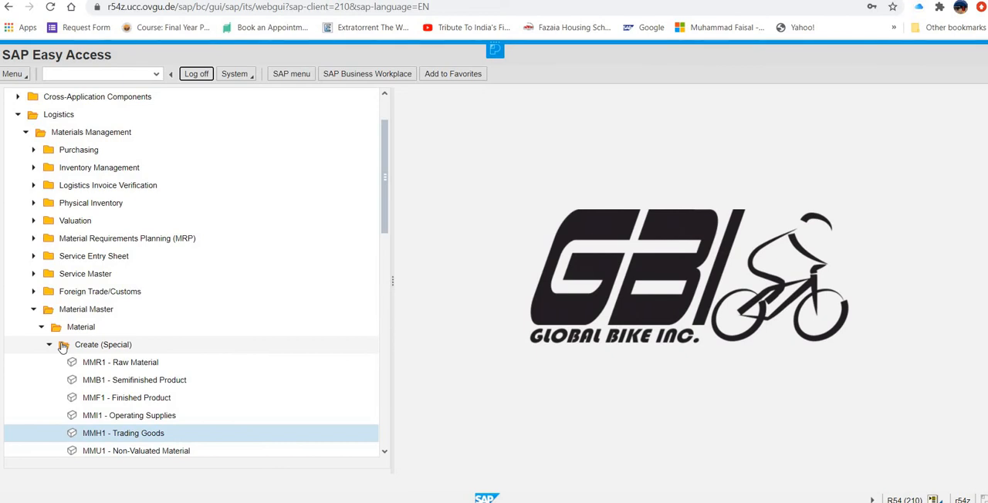
{"action": "left_click", "coordinate": [160, 436]}
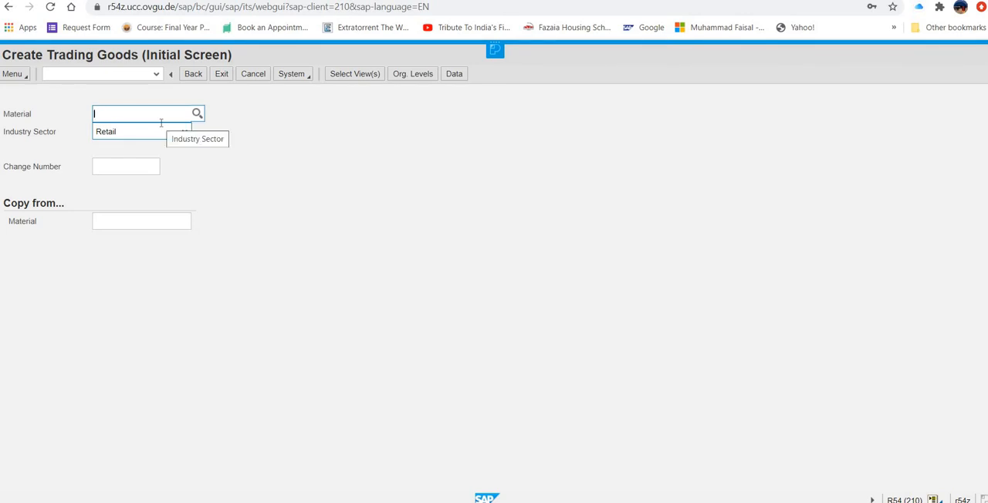
{"action": "type", "text": "ch"}
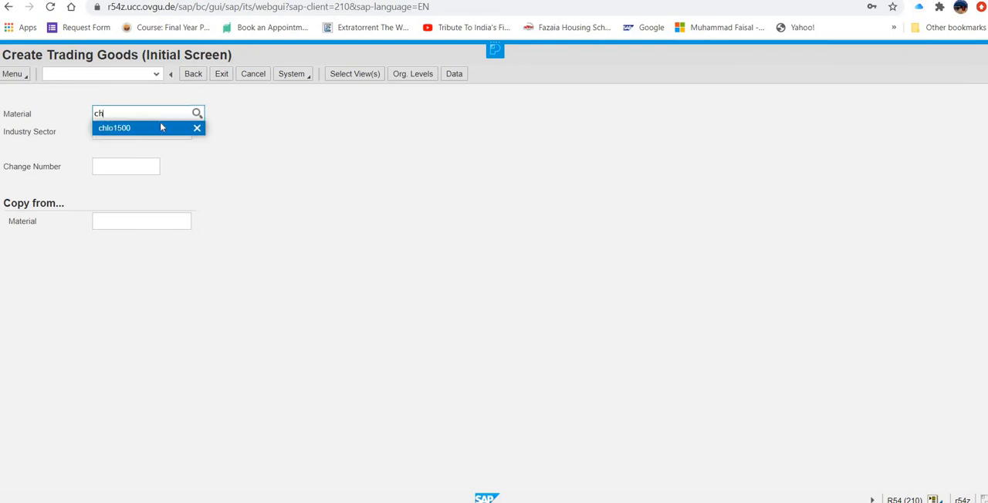
{"action": "type", "text": "lo"}
{"action": "key", "text": "Return"}
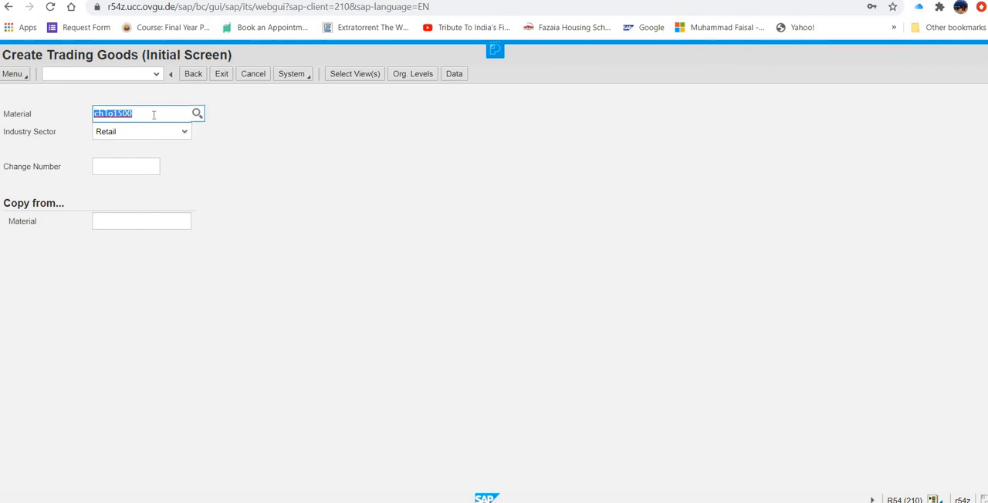
{"action": "key", "text": "BackSpace"}
{"action": "left_click", "coordinate": [142, 222]}
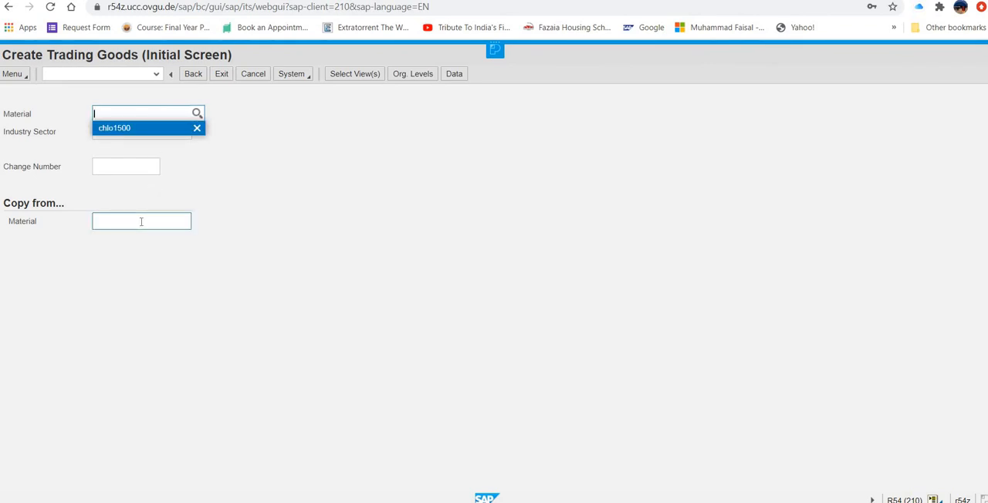
{"action": "key", "text": "ctrl+v"}
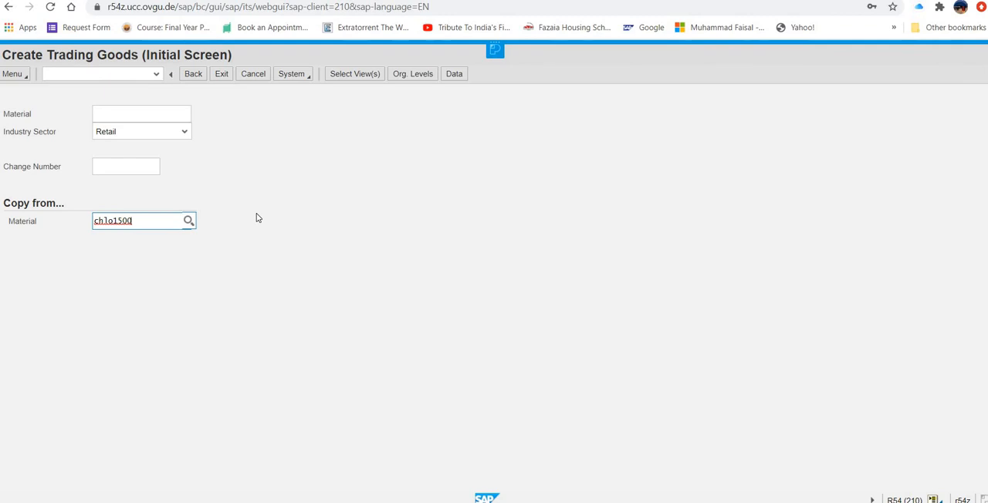
{"action": "key", "text": "Return"}
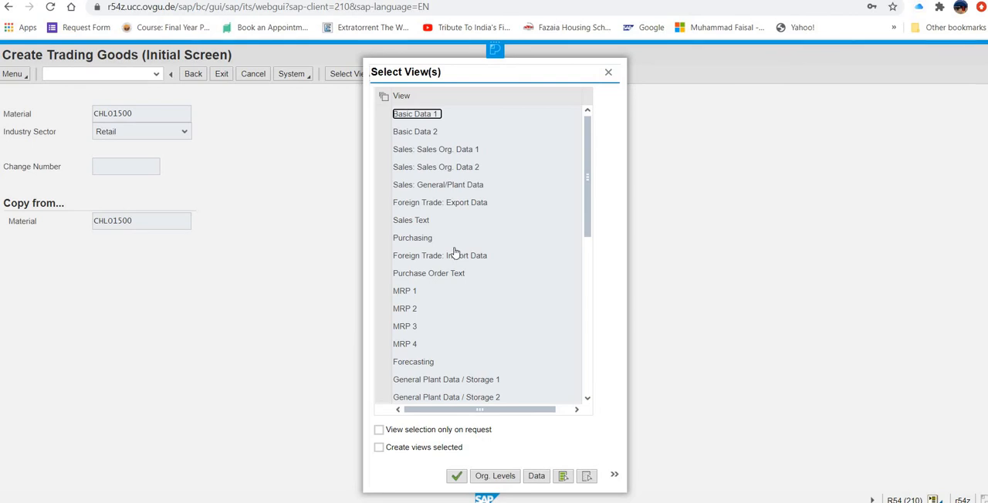
- Select the views Sales Org. Data 1, Sales Org. Data 2 and Sales: General/Plant Data with Create views selected enabled, and confirm
{"action": "left_click", "coordinate": [383, 150]}
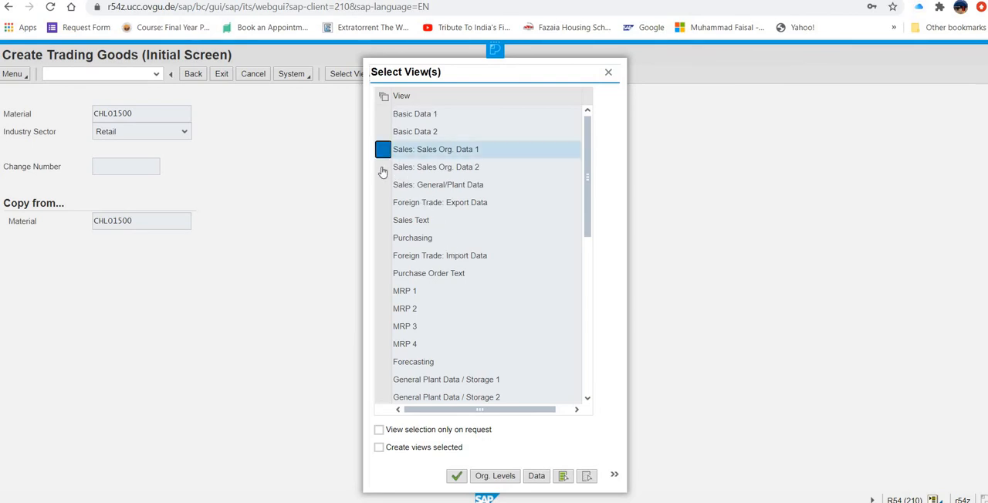
{"action": "left_click", "coordinate": [383, 169]}
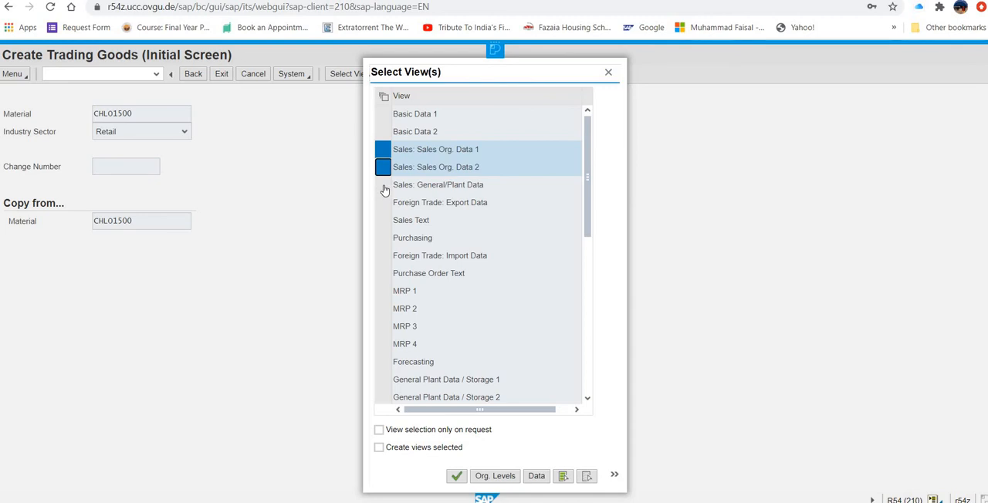
{"action": "left_click", "coordinate": [383, 187]}
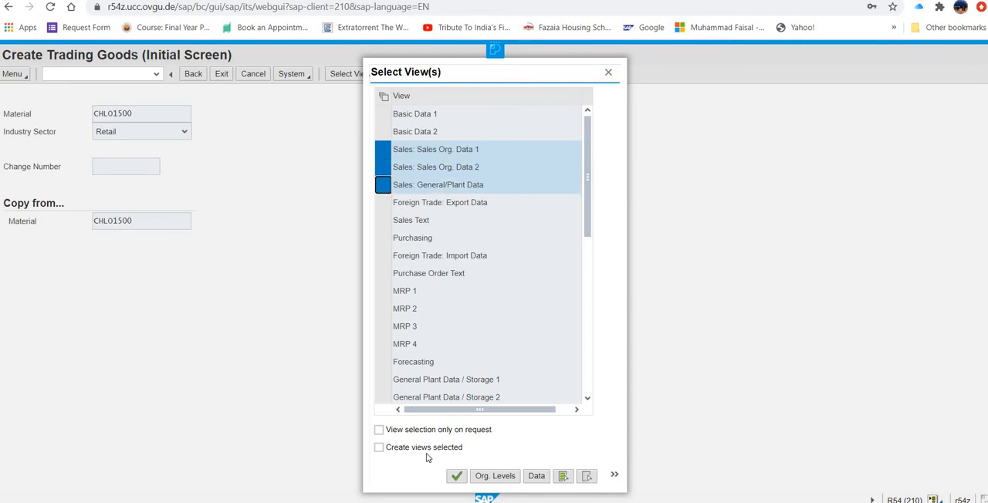
{"action": "left_click", "coordinate": [379, 450]}
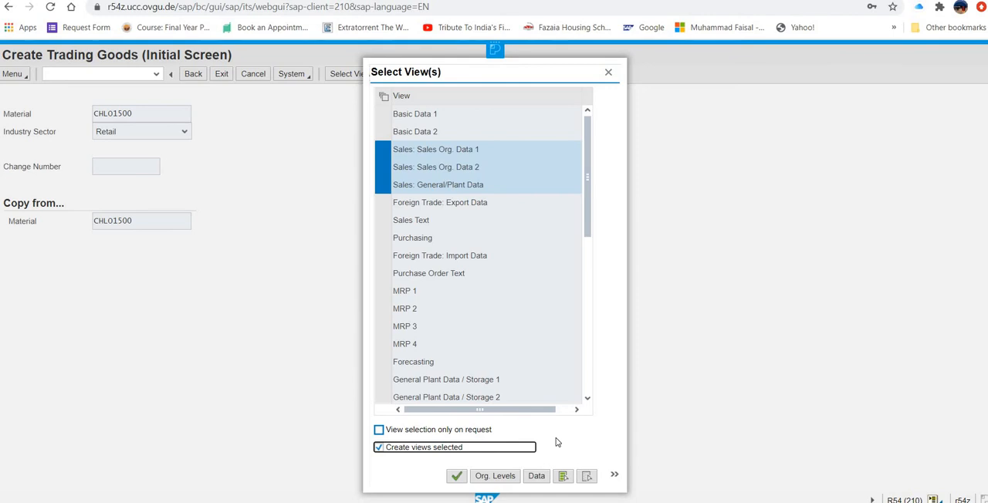
{"action": "left_click", "coordinate": [456, 478]}
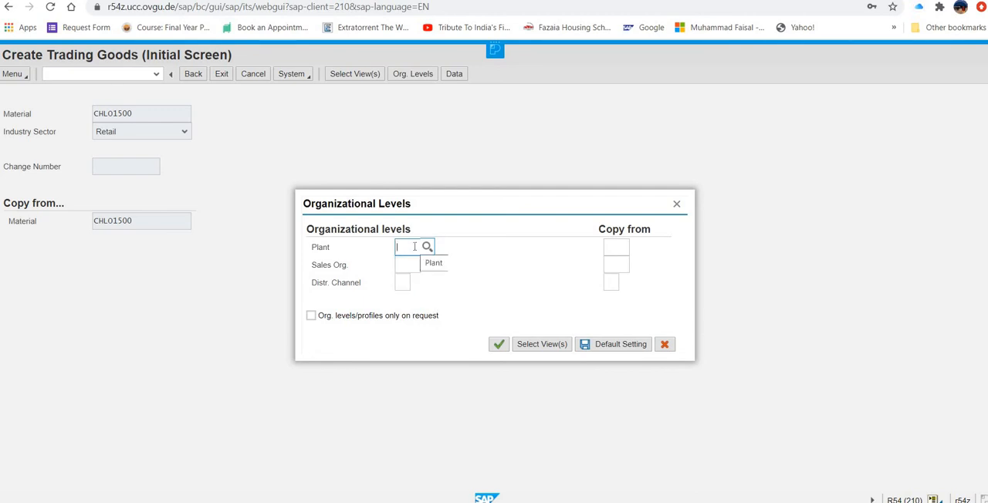
- Set the organizational levels to plant SD00, sales organization UW00 and distribution channel WH
{"action": "type", "text": "sd00"}
{"action": "left_click", "coordinate": [397, 264]}
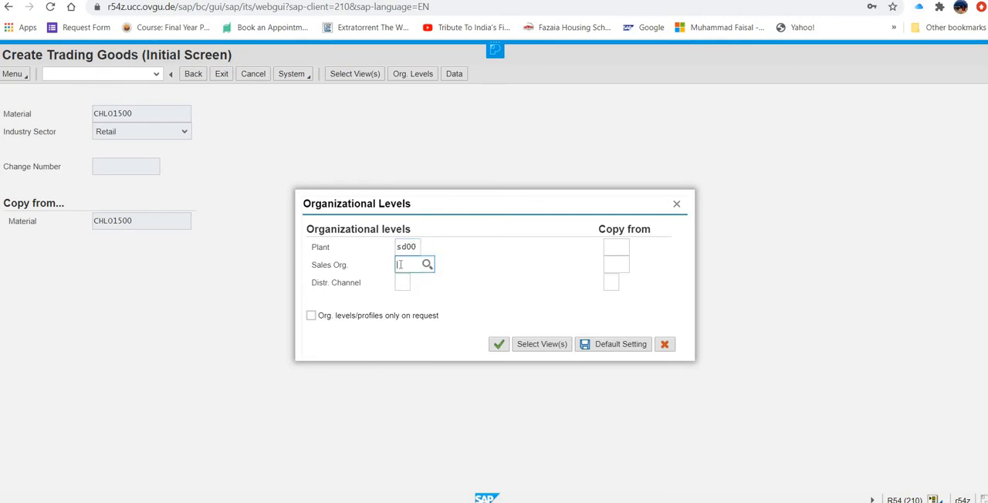
{"action": "type", "text": "uw00"}
{"action": "left_click", "coordinate": [400, 284]}
{"action": "type", "text": "wh"}
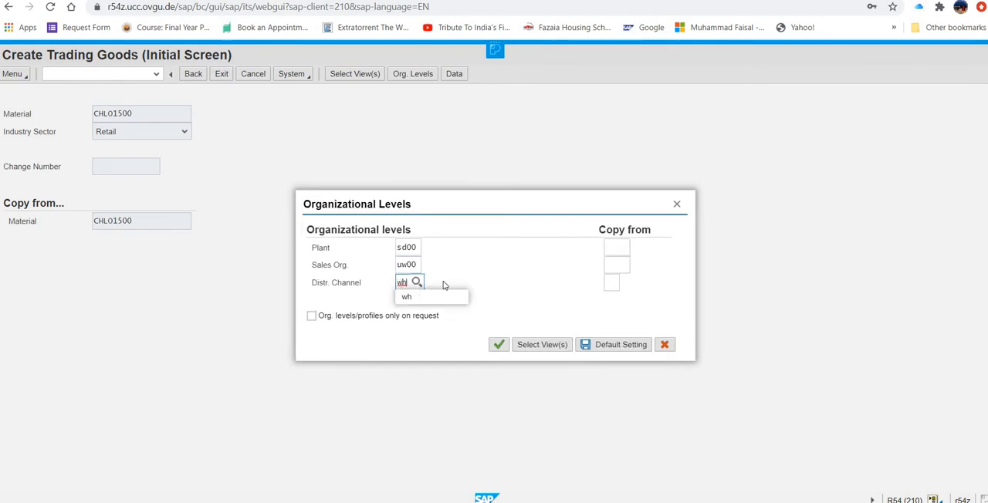
- Set the copy-from levels to plant MI00, sales organization UE00 and distribution channel WH, and confirm the organizational levels
{"action": "left_click", "coordinate": [609, 247]}
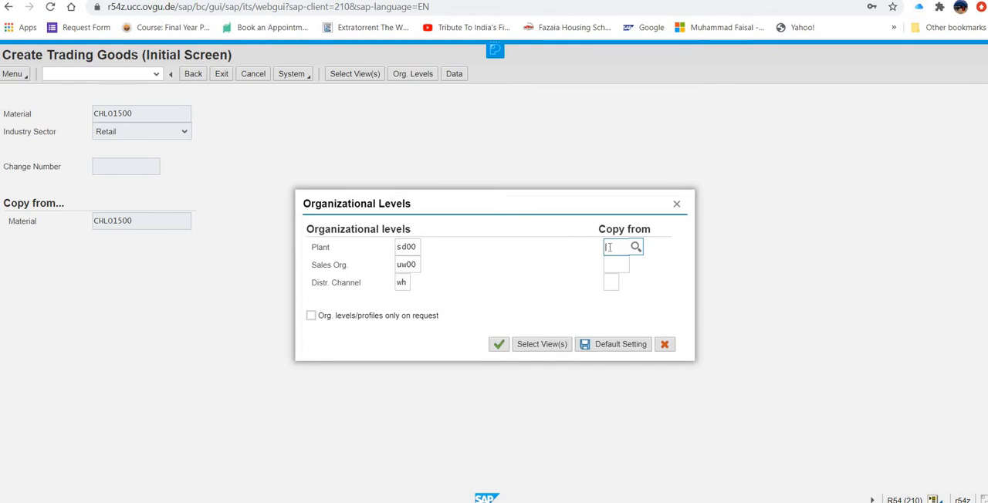
{"action": "type", "text": "mi00"}
{"action": "left_click", "coordinate": [613, 266]}
{"action": "type", "text": "u"}
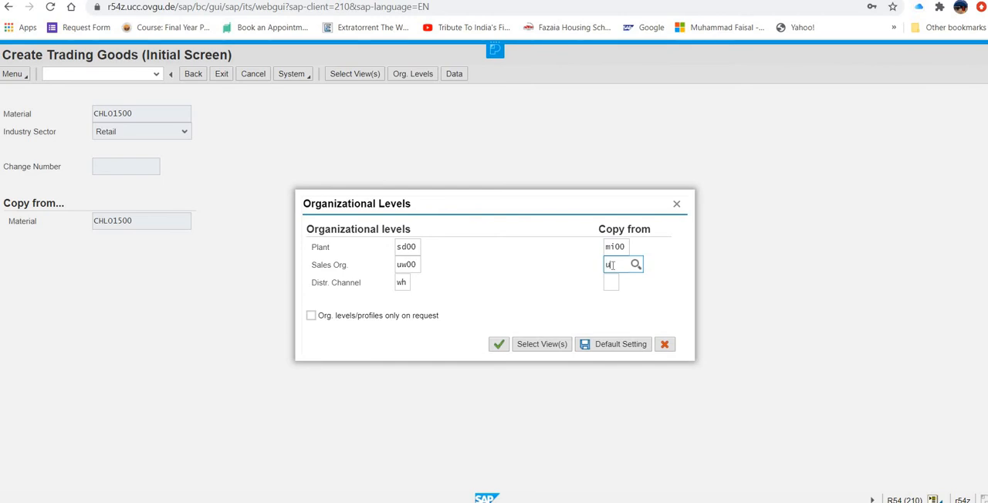
{"action": "type", "text": "w00"}
{"action": "left_click", "coordinate": [607, 284]}
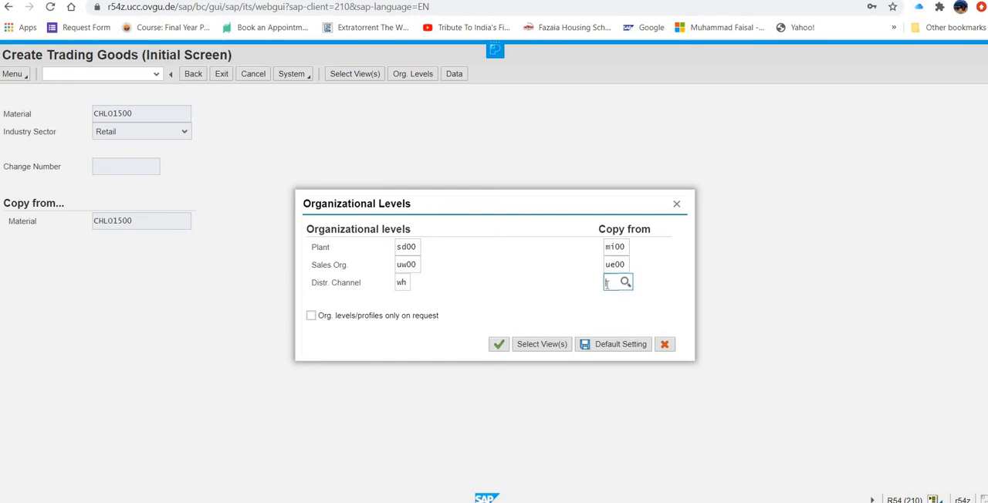
{"action": "type", "text": "wh"}
{"action": "left_click", "coordinate": [498, 345]}
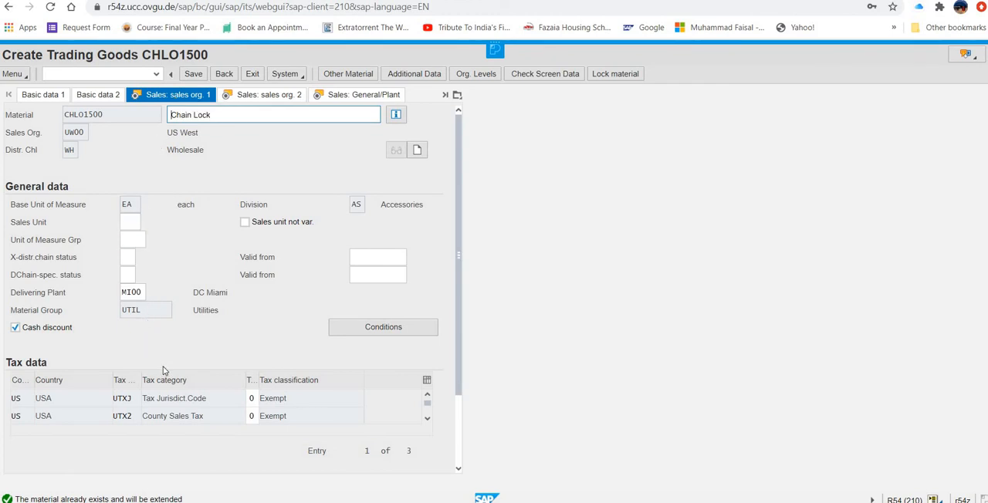
- Change the delivering plant in the sales org. 1 data to SD00
{"action": "left_click", "coordinate": [139, 293]}
{"action": "key", "text": "ctrl+a"}
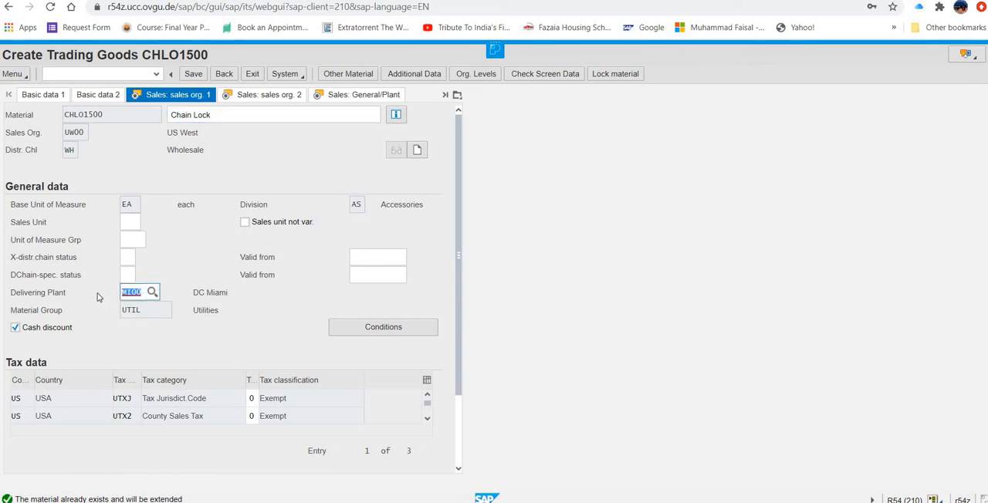
{"action": "type", "text": "sd00"}
{"action": "left_click", "coordinate": [134, 221]}
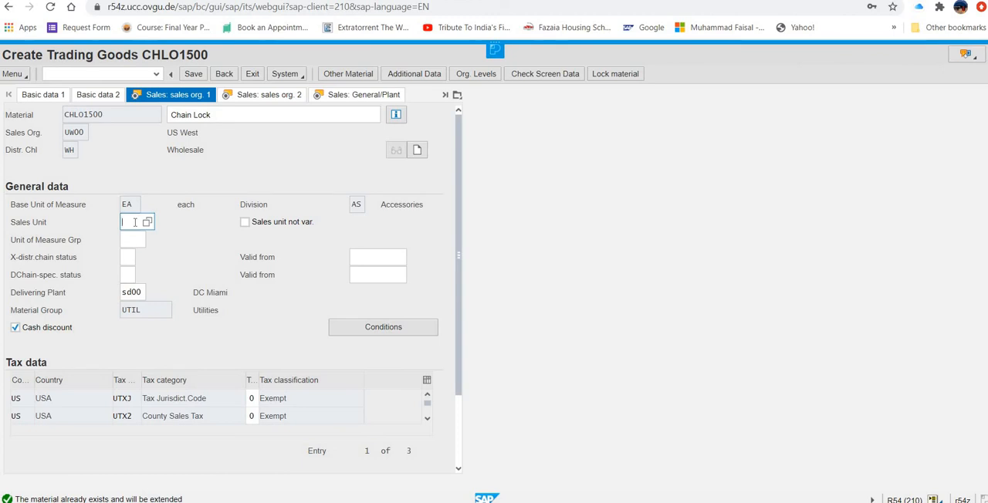
{"action": "type", "text": "1"}
{"action": "left_click", "coordinate": [349, 331]}
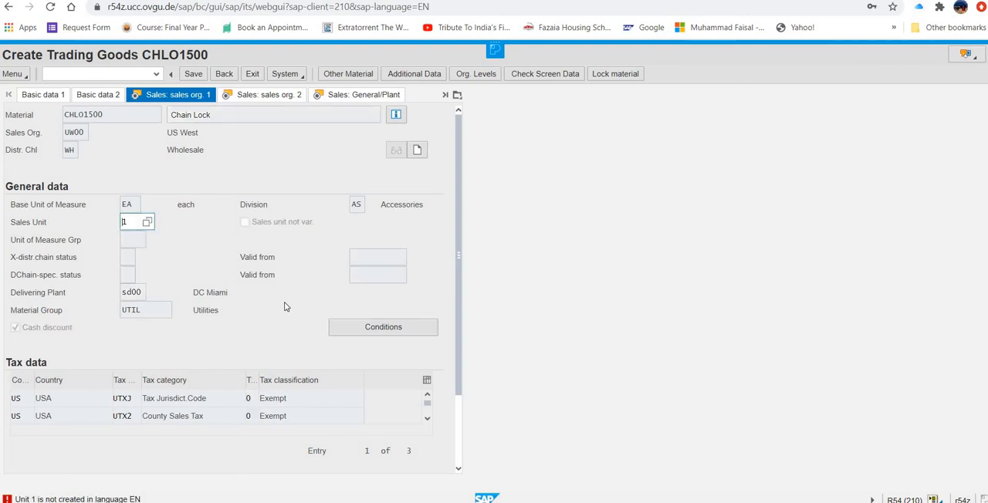
{"action": "left_click", "coordinate": [134, 224]}
{"action": "key", "text": "BackSpace"}
- Create a price condition with an amount of 65 USD per 1 EA, return to the sales data and save the extended material
{"action": "left_click", "coordinate": [359, 331]}
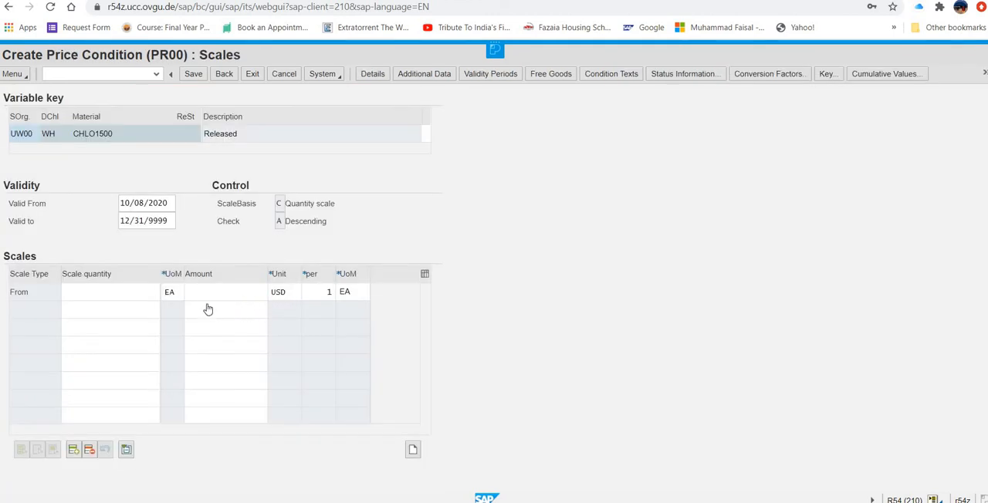
{"action": "left_click", "coordinate": [223, 294]}
{"action": "type", "text": "65"}
{"action": "type", "text": "1"}
{"action": "left_click", "coordinate": [226, 77]}
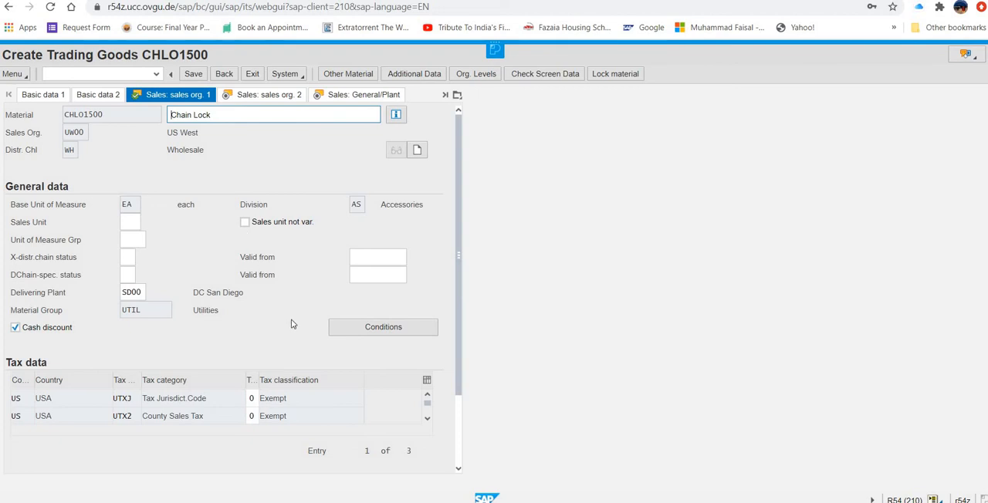
{"action": "left_click", "coordinate": [194, 75]}
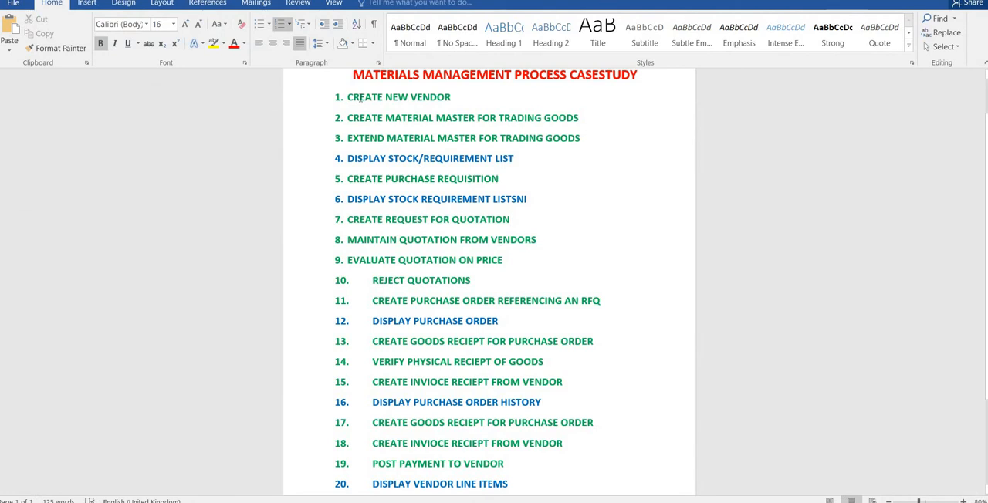
- In the Word case study list, review the first three tasks and the Create Purchase Requisition task, and return to SAP
{"action": "left_click_drag", "start_coordinate": [349, 97], "coordinate": [576, 142]}
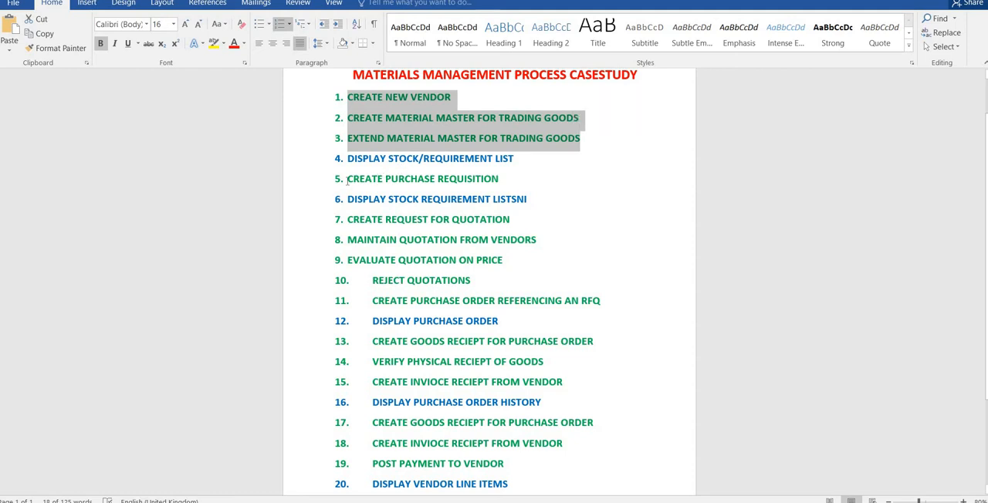
{"action": "left_click_drag", "start_coordinate": [348, 182], "coordinate": [496, 184]}
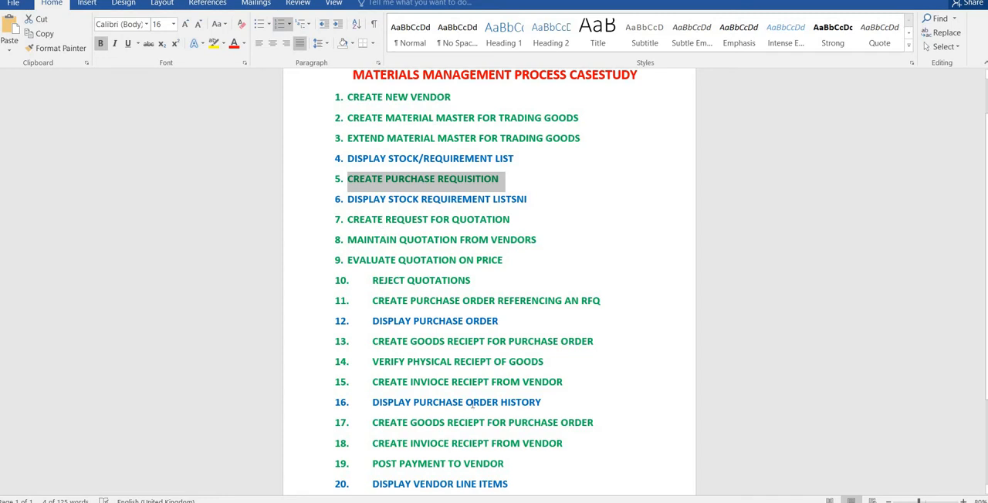
{"action": "left_click", "coordinate": [543, 358]}
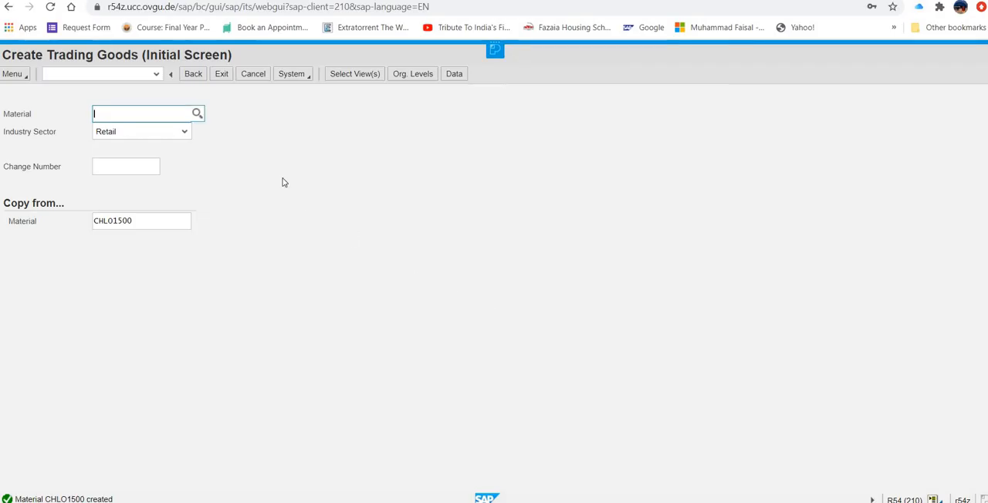
- Exit trading goods creation and start ME51N - Create from the Purchase Requisition folder under Purchasing
{"action": "left_click", "coordinate": [223, 75]}
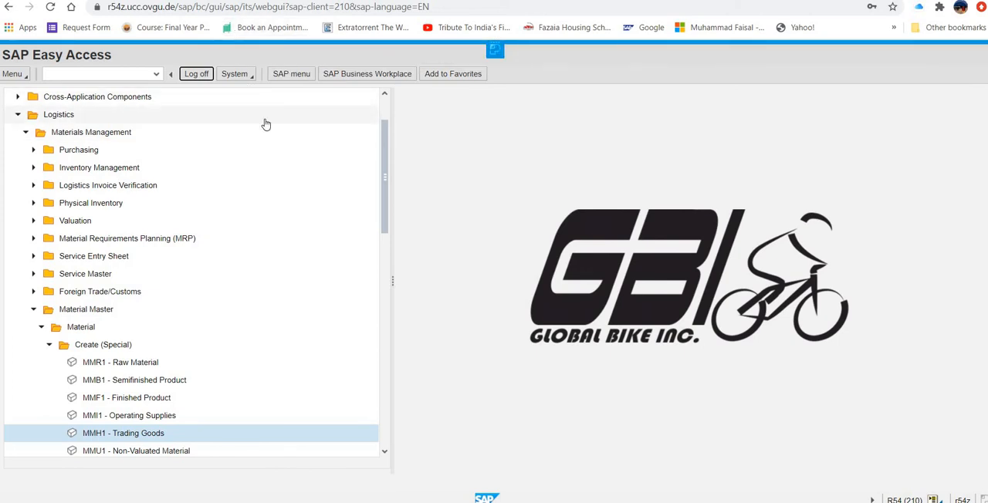
{"action": "left_click", "coordinate": [34, 311]}
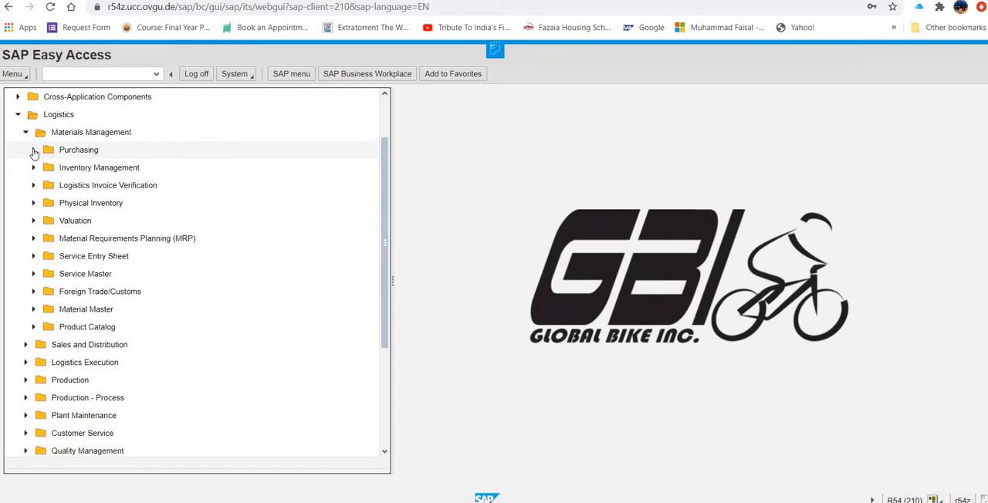
{"action": "left_click", "coordinate": [34, 151]}
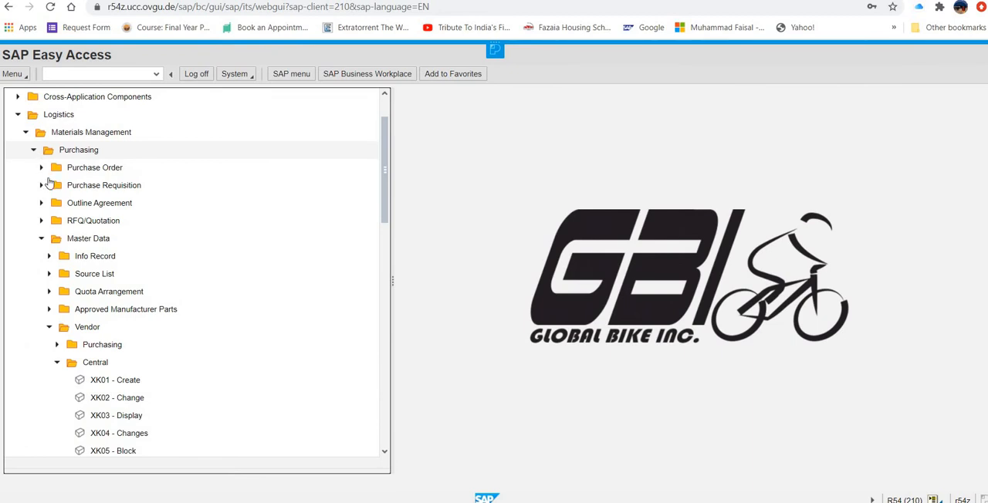
{"action": "left_click", "coordinate": [42, 186]}
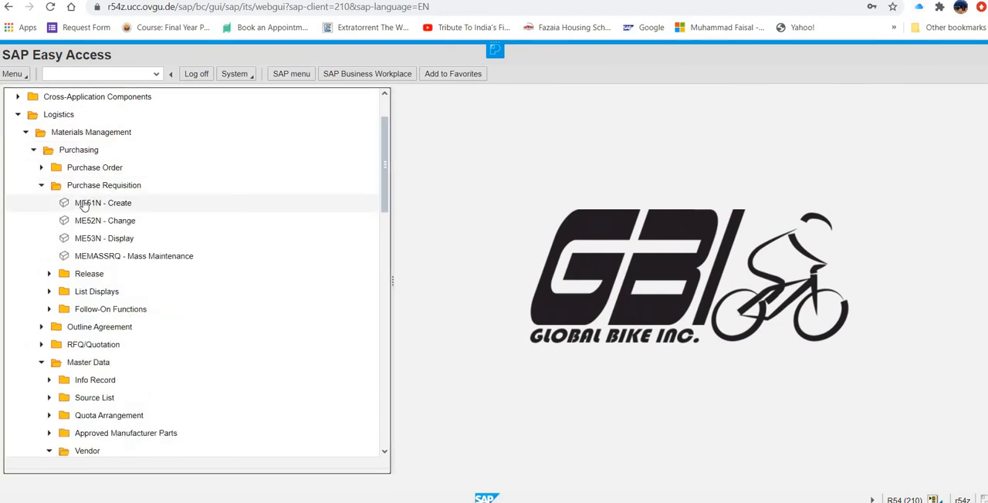
{"action": "left_click", "coordinate": [82, 203]}
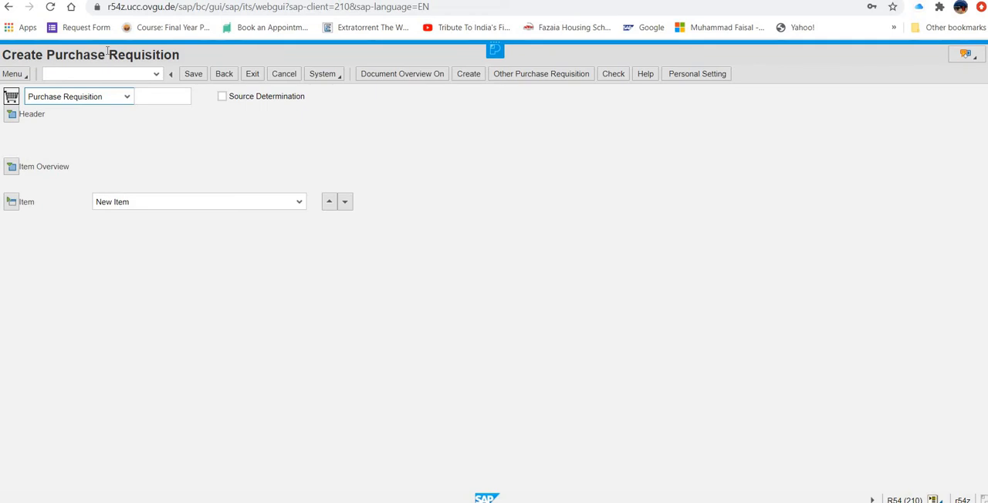
- Expand the requisition header and begin its header note with "GBI is formally requesting quotations for the following material."
{"action": "left_click", "coordinate": [12, 116]}
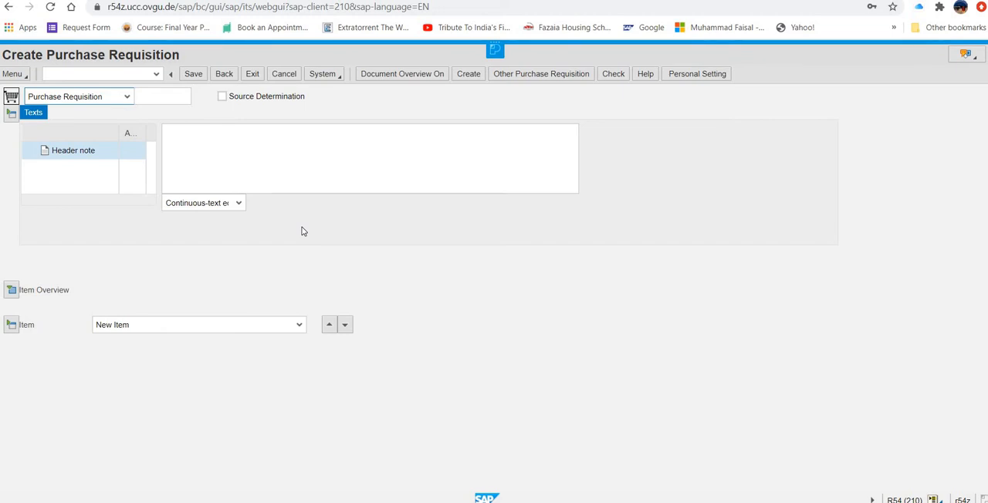
{"action": "left_click", "coordinate": [301, 144]}
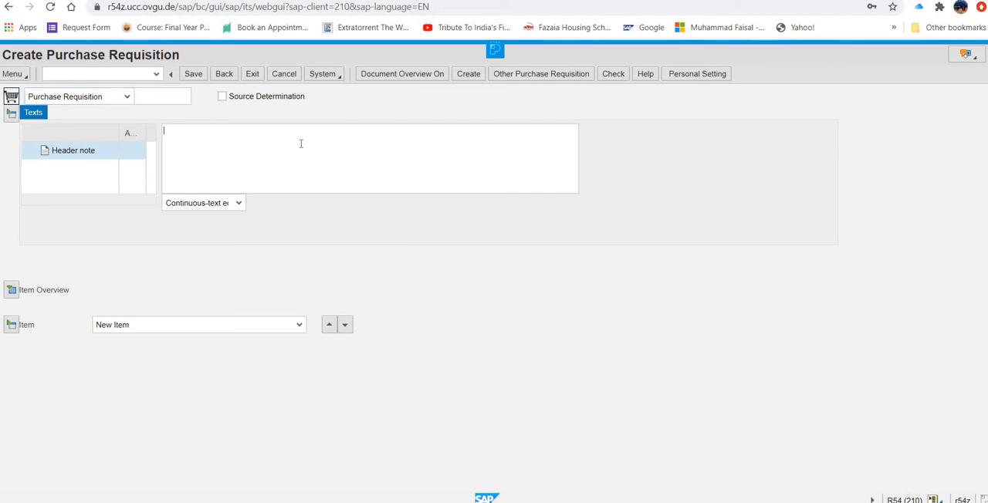
{"action": "type", "text": "GBI is formally requesti"}
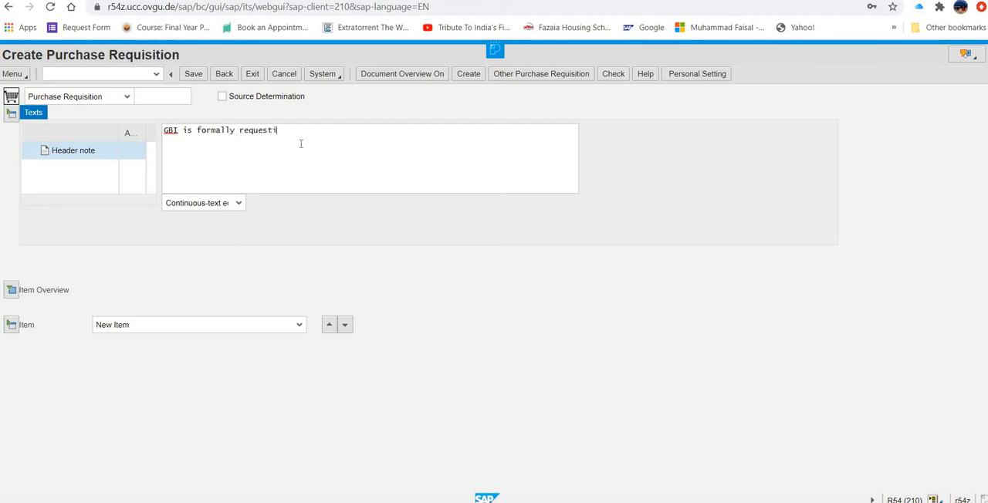
{"action": "type", "text": "ng quotations for the following material"}
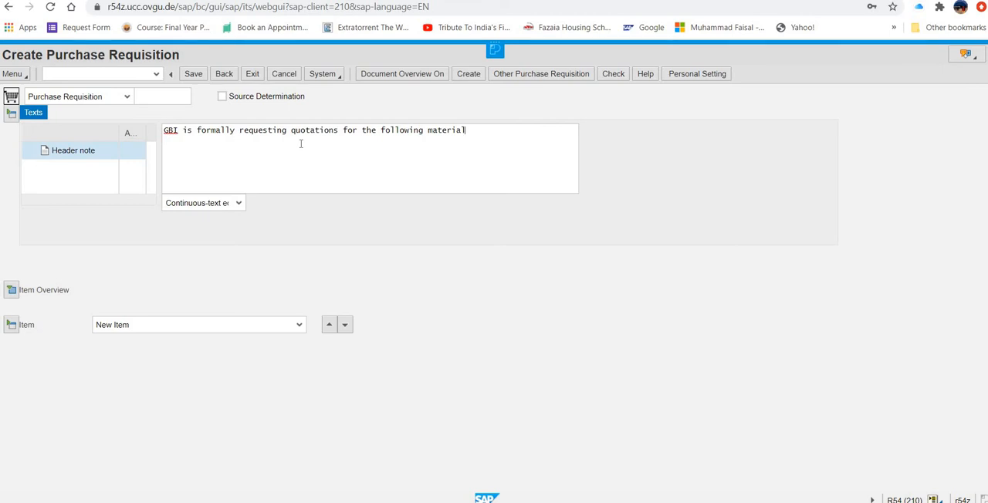
{"action": "type", "text": ". Quotes will be accepted until"}
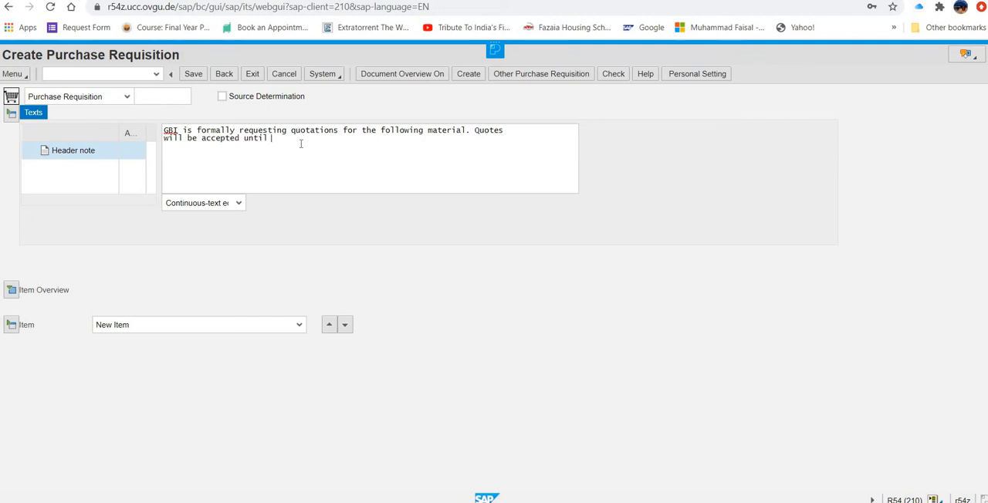
- Complete the header note with "Quotes will be accepted until November 01, 2020"
{"action": "type", "text": "November 01, 2020"}
- Expand the item overview and enter material CHLO1500 with a quantity of 200 in the first row
{"action": "left_click", "coordinate": [10, 291]}
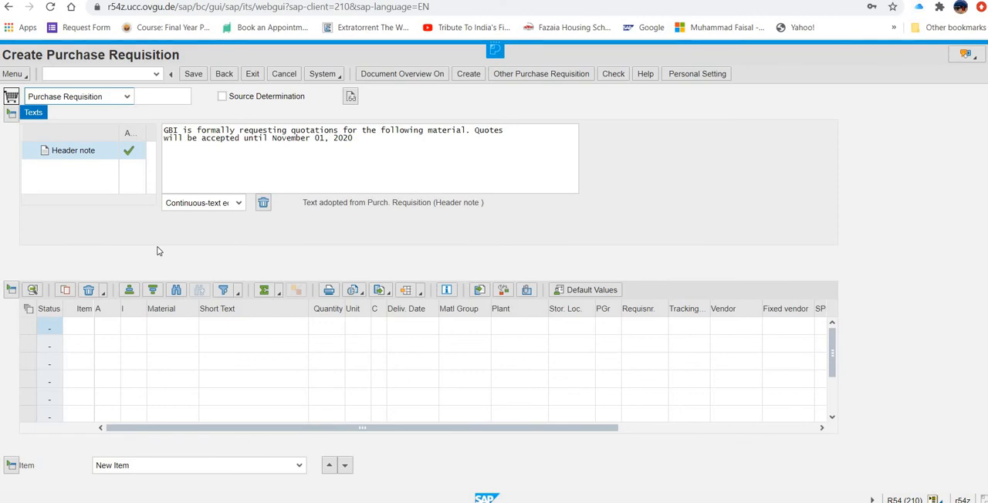
{"action": "left_click", "coordinate": [155, 327]}
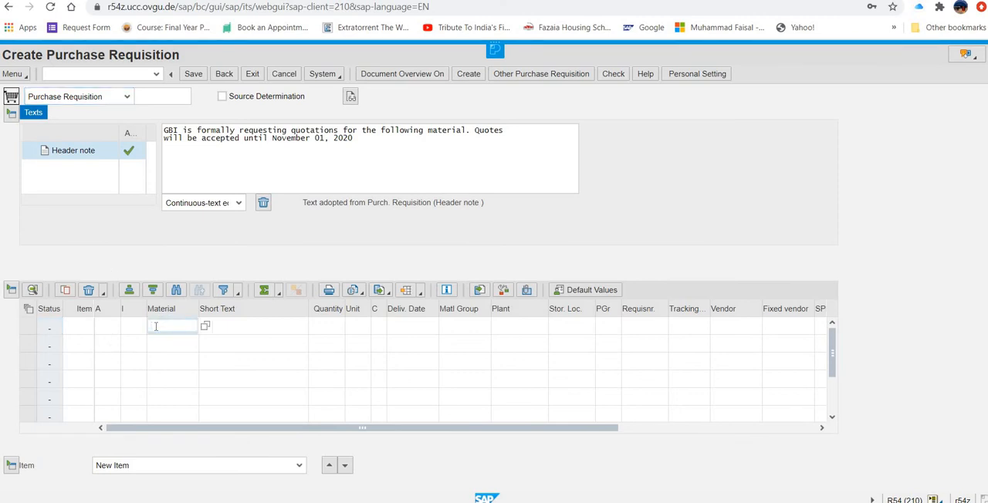
{"action": "type", "text": "ch"}
{"action": "type", "text": "lo"}
{"action": "type", "text": "1"}
{"action": "type", "text": "###"}
{"action": "key", "text": "BackSpace"}
{"action": "key", "text": "BackSpace"}
{"action": "key", "text": "BackSpace"}
{"action": "type", "text": "500"}
{"action": "left_click", "coordinate": [325, 326]}
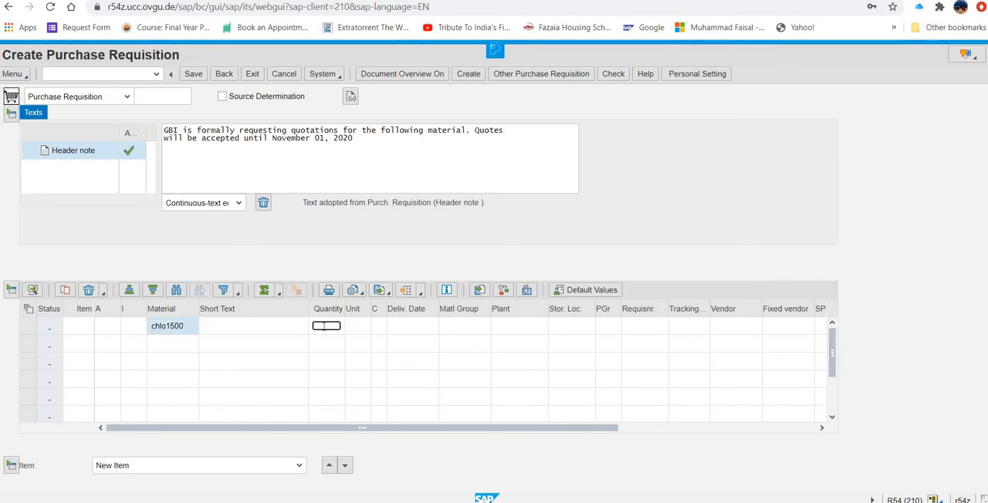
{"action": "type", "text": "200"}
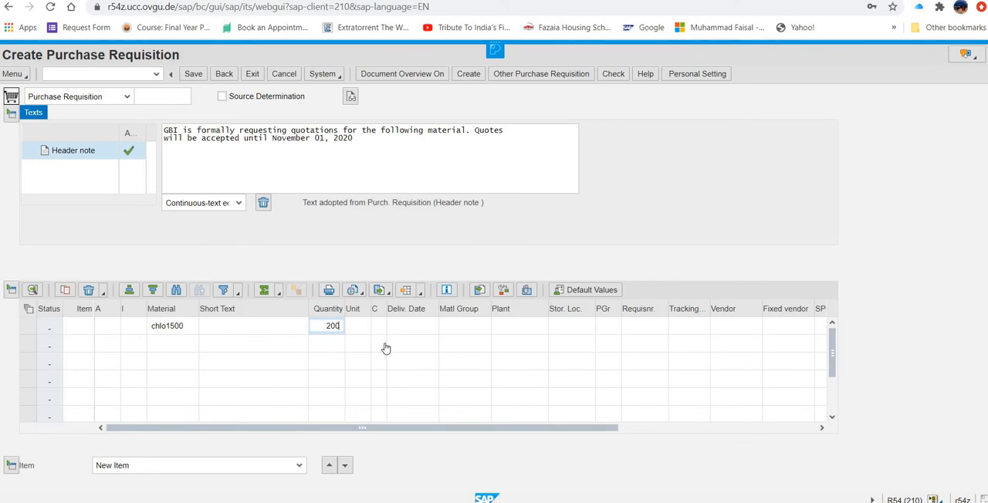
- Set the delivery date of the CHLO1500 item to 01/08/2021 using the calendar
{"action": "left_click", "coordinate": [412, 325]}
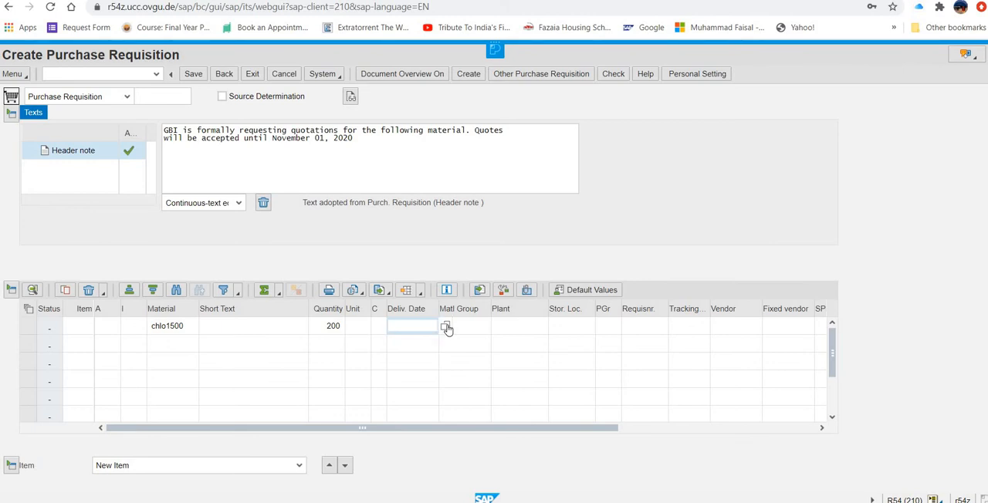
{"action": "left_click", "coordinate": [446, 327]}
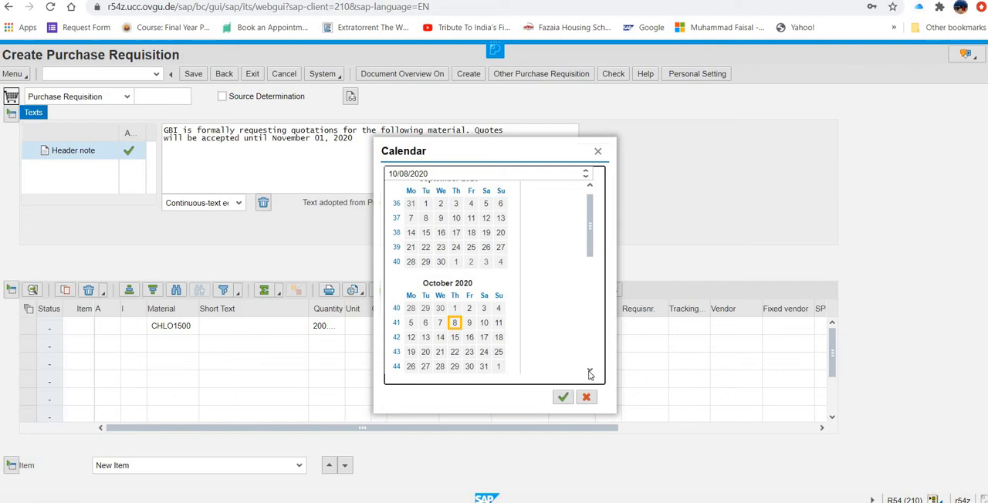
{"action": "left_click", "coordinate": [590, 373]}
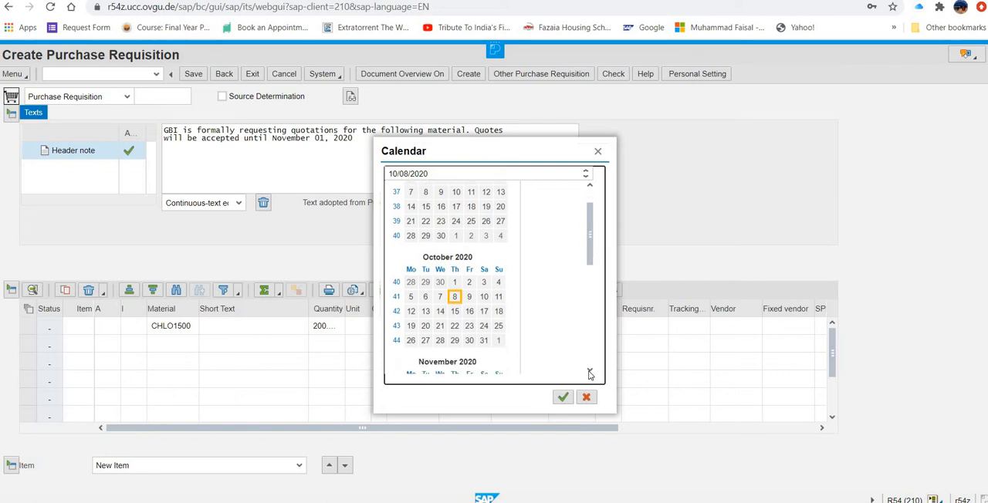
{"action": "left_click", "coordinate": [590, 374]}
{"action": "left_click", "coordinate": [590, 373]}
{"action": "left_click", "coordinate": [590, 374]}
{"action": "left_click", "coordinate": [590, 374]}
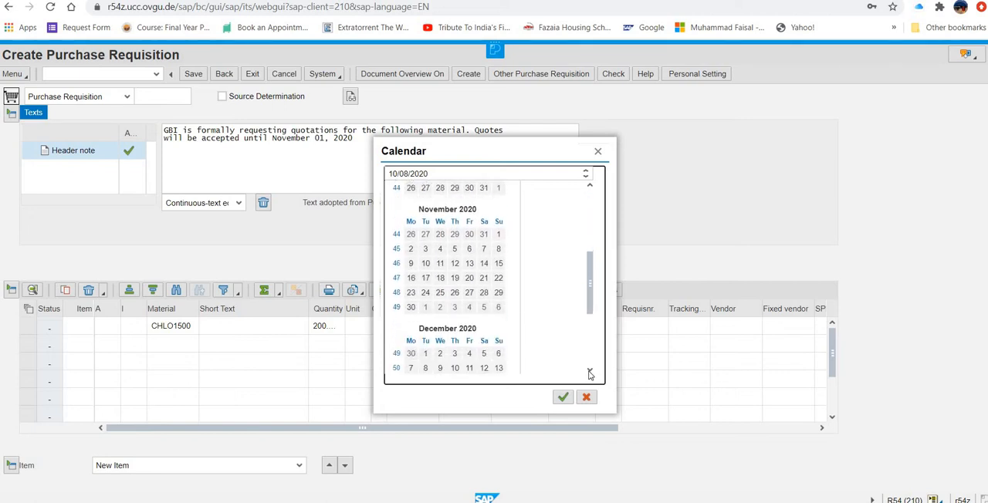
{"action": "left_click", "coordinate": [590, 374]}
{"action": "left_click", "coordinate": [590, 373]}
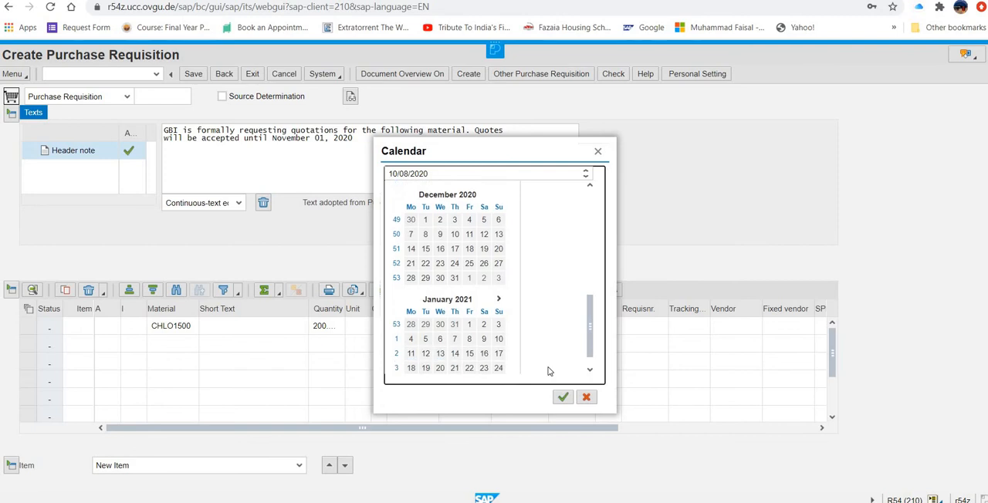
{"action": "left_click", "coordinate": [470, 340]}
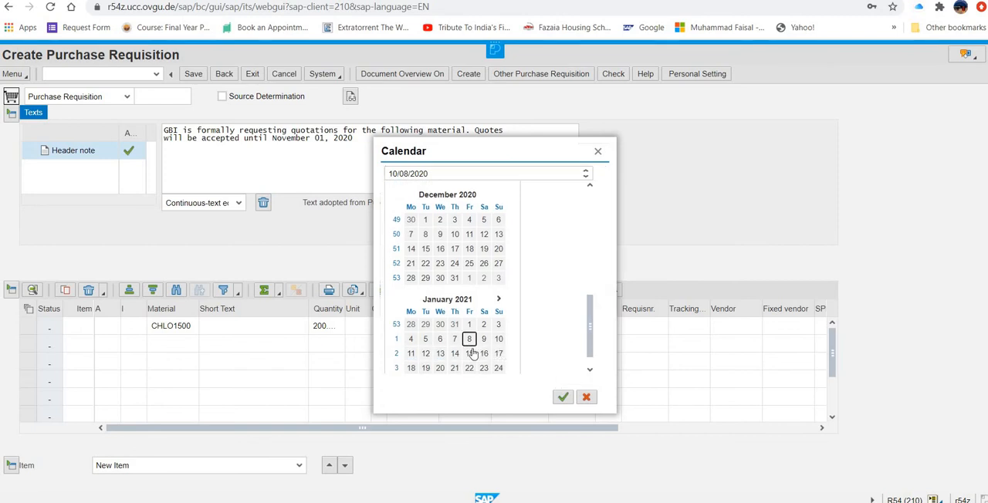
{"action": "left_click", "coordinate": [562, 398]}
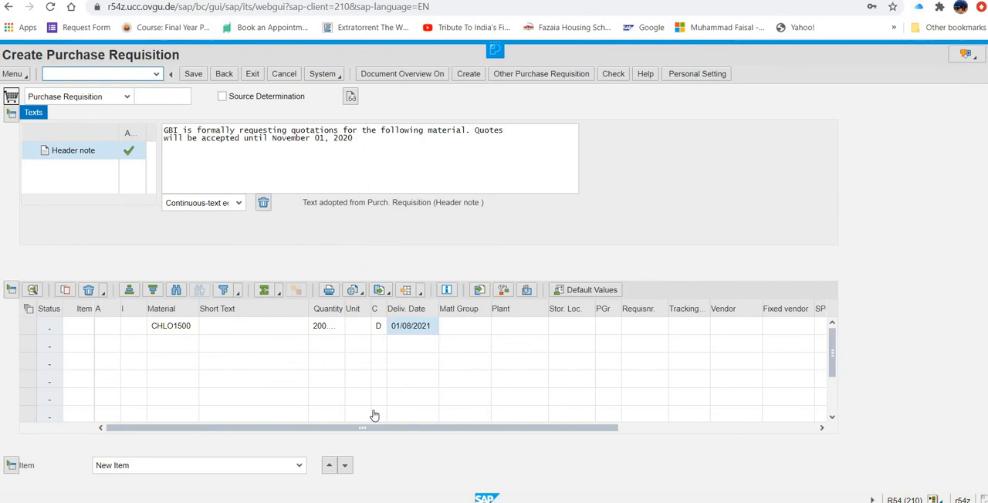
- Assign plant MI00 and storage location TG00 to the CHLO1500 item
{"action": "left_click", "coordinate": [507, 329]}
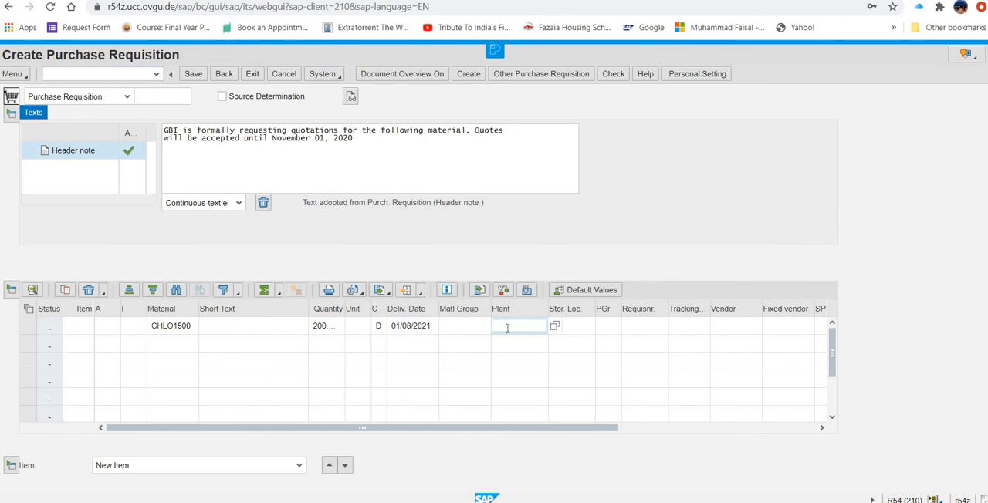
{"action": "type", "text": "ml00"}
{"action": "left_click", "coordinate": [577, 326]}
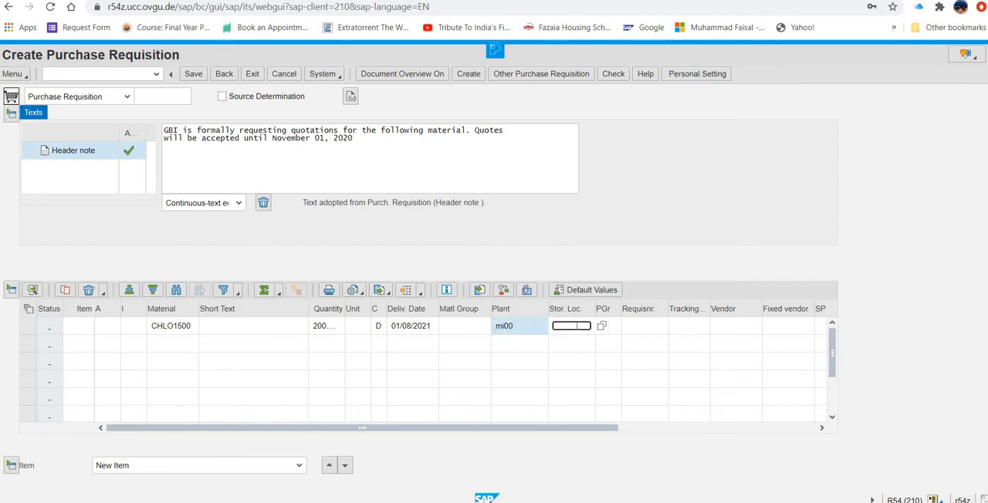
{"action": "type", "text": "tg00"}
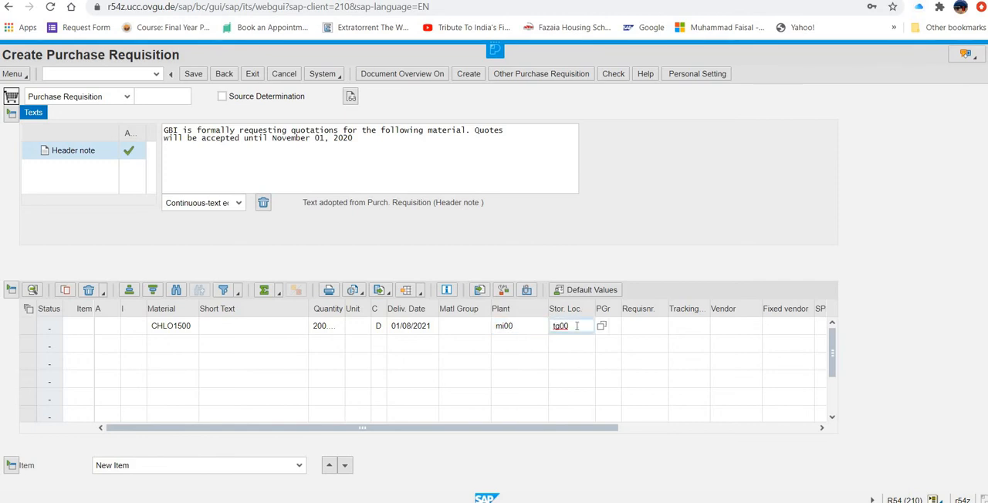
{"action": "key", "text": "Return"}
- Set the item's purchasing group to N00 and save the purchase requisition
{"action": "left_click", "coordinate": [618, 332]}
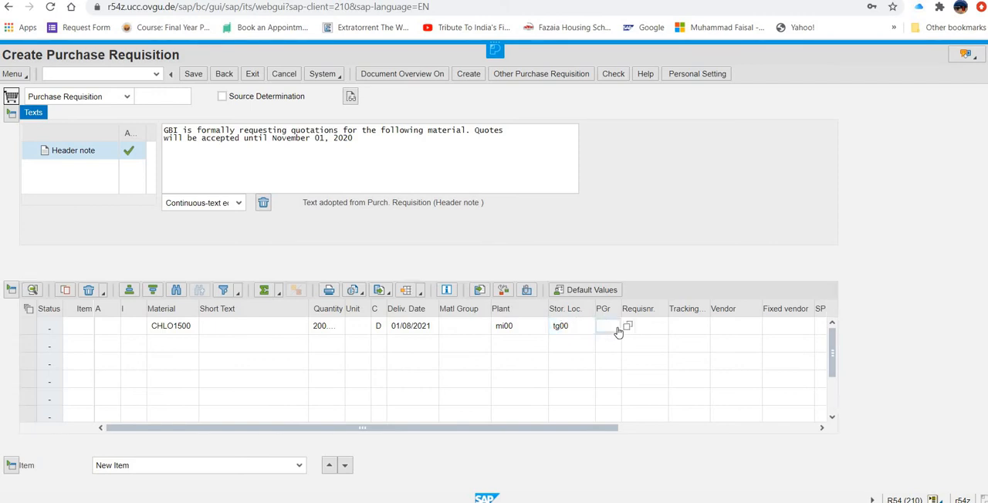
{"action": "type", "text": "n00"}
{"action": "key", "text": "BackSpace"}
{"action": "key", "text": "BackSpace"}
{"action": "type", "text": "00"}
{"action": "key", "text": "Return"}
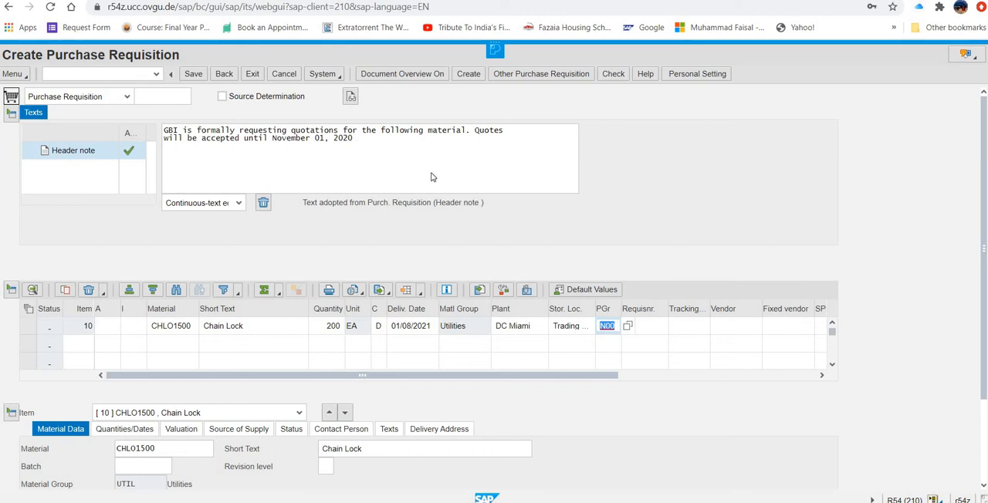
{"action": "left_click", "coordinate": [193, 75]}
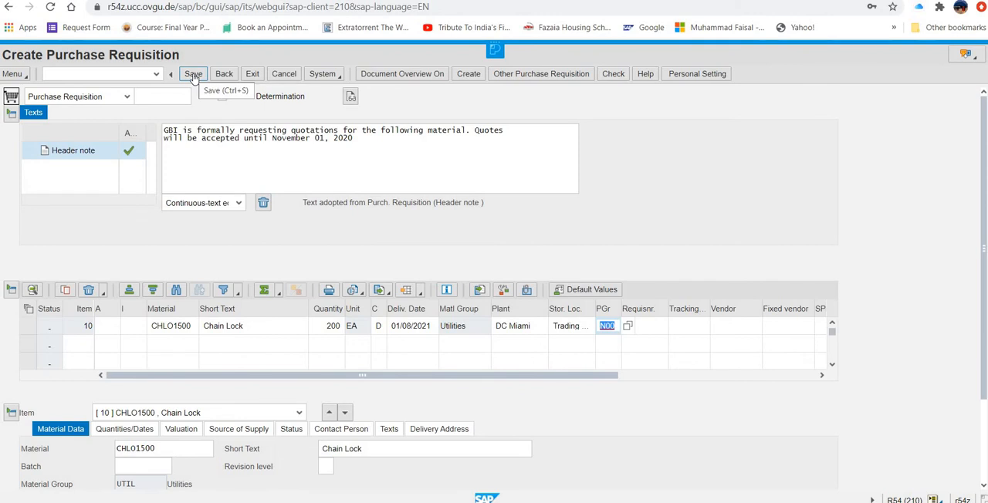
{"action": "left_click", "coordinate": [193, 75]}
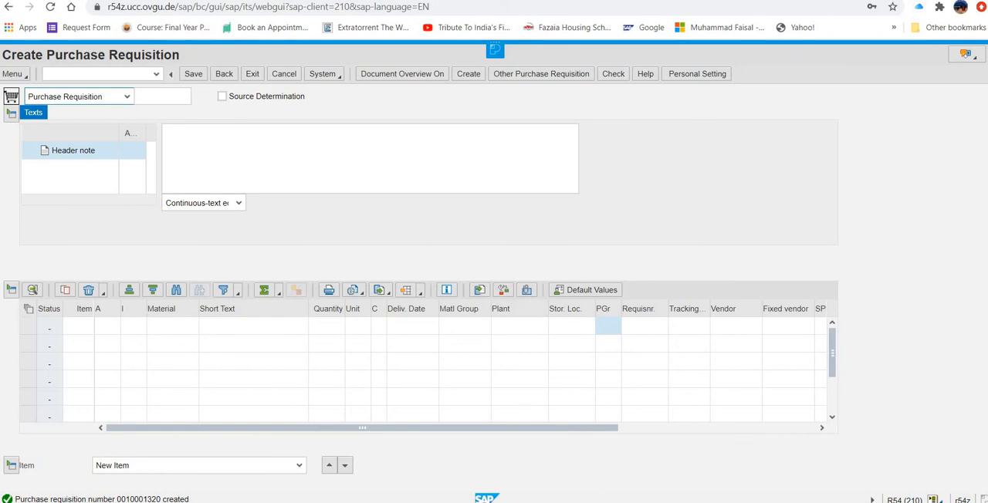
- Switch to the Word case study list, review the Create Request for Quotation task, and return to SAP
{"action": "key", "text": "alt+Tab"}
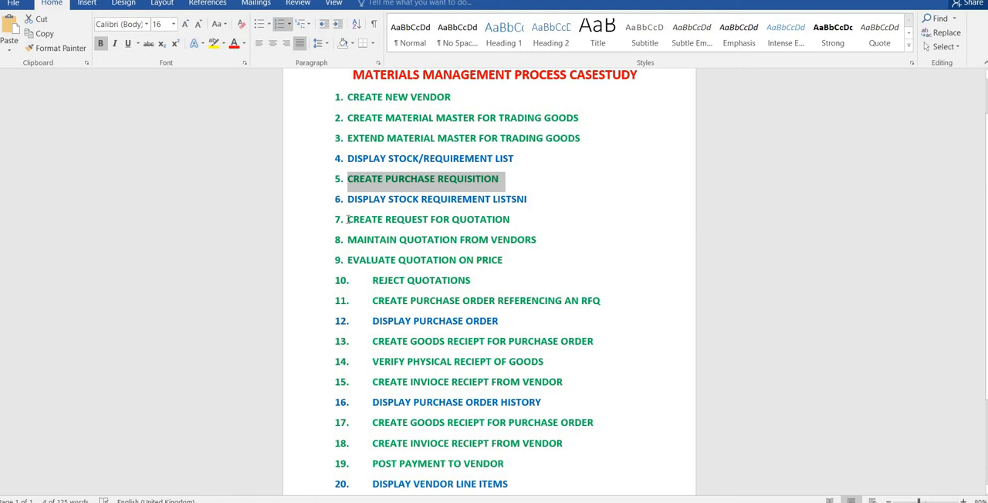
{"action": "left_click_drag", "start_coordinate": [348, 222], "coordinate": [470, 223]}
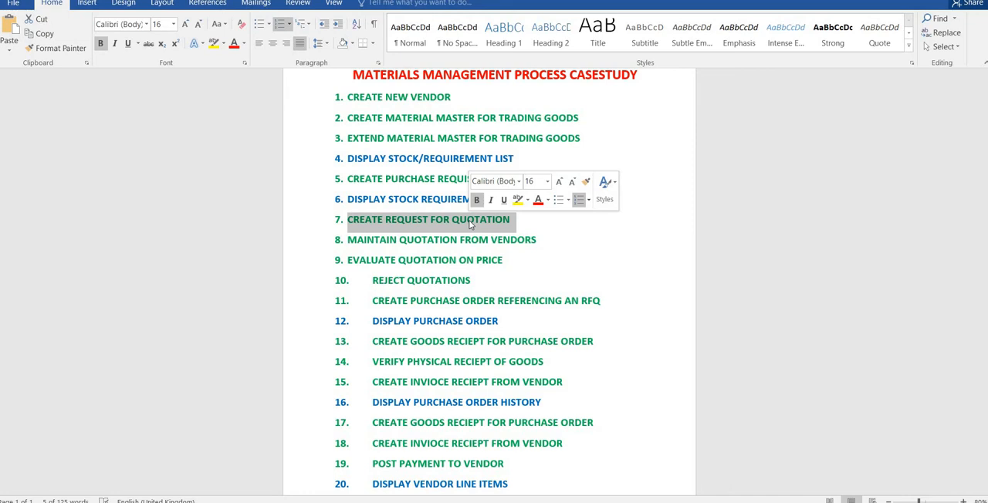
{"action": "left_click", "coordinate": [113, 149]}
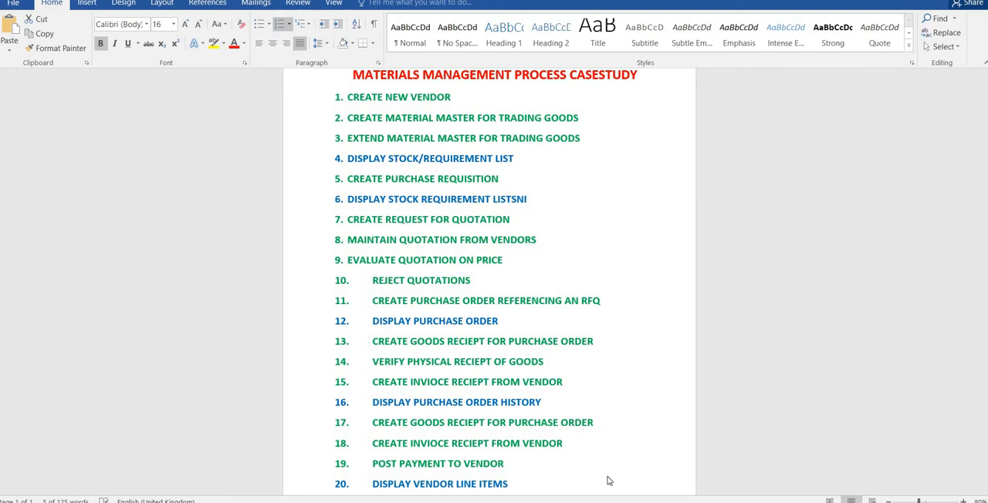
{"action": "key", "text": "alt+Tab"}
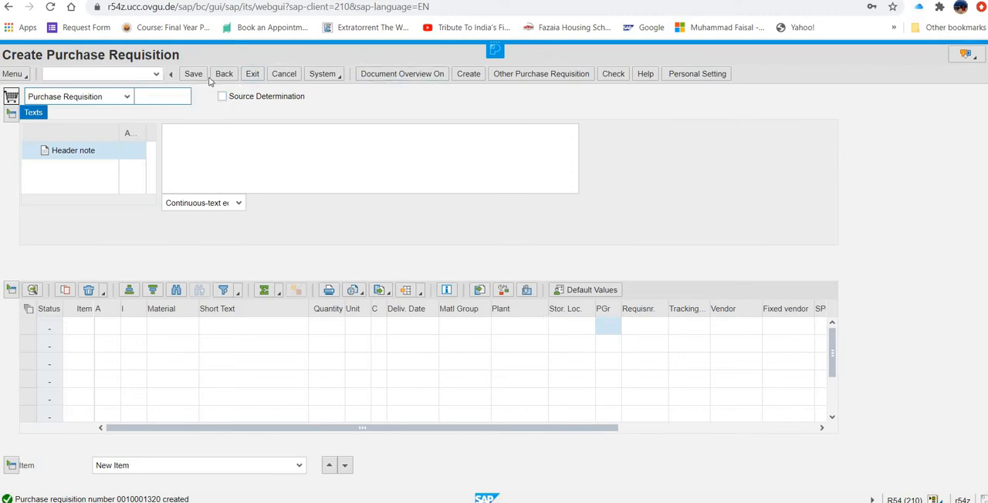
- Exit purchase requisition creation and start creating a request for quotation from the RFQ/Quotation folder under Purchasing
{"action": "left_click", "coordinate": [253, 75]}
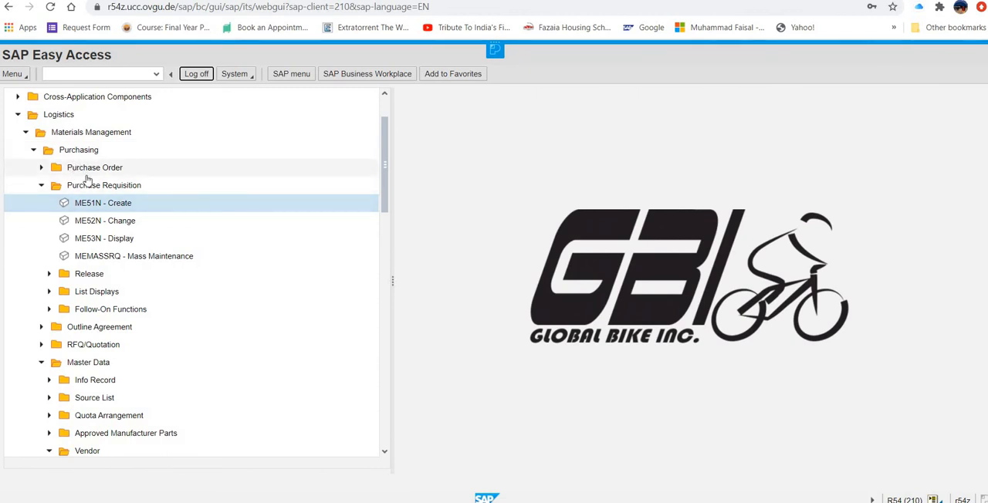
{"action": "left_click", "coordinate": [41, 187]}
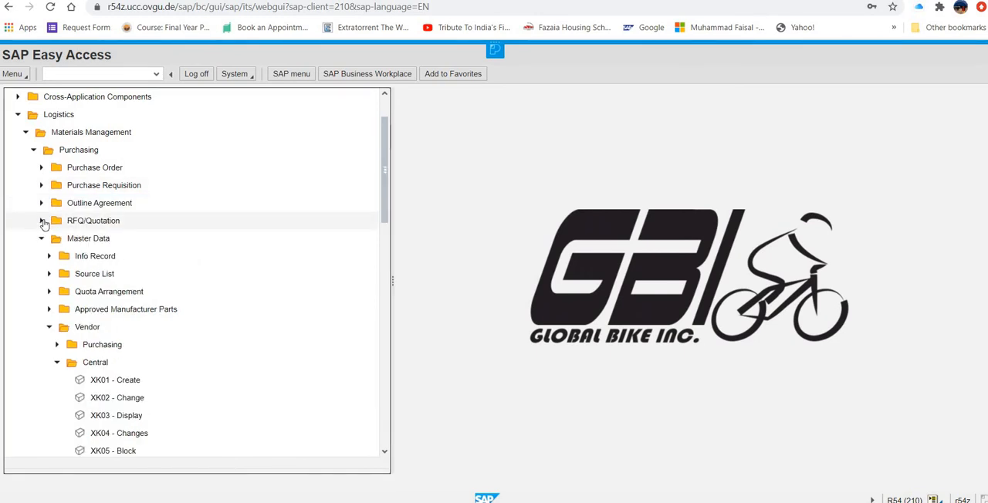
{"action": "left_click", "coordinate": [42, 221]}
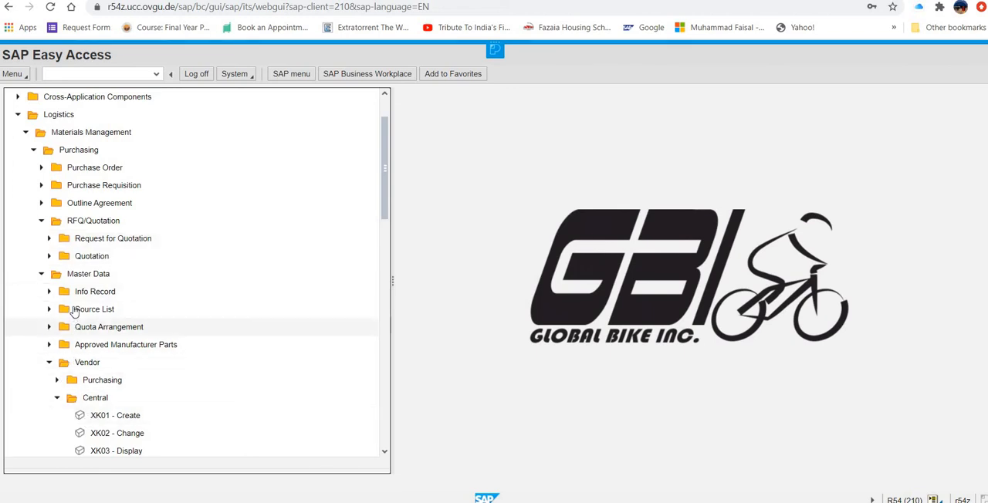
{"action": "left_click", "coordinate": [47, 241]}
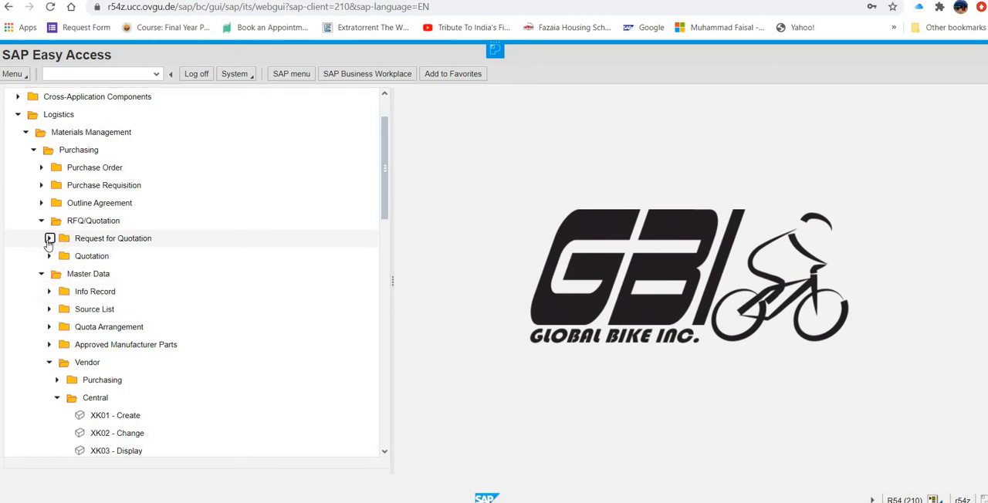
{"action": "left_click", "coordinate": [93, 261]}
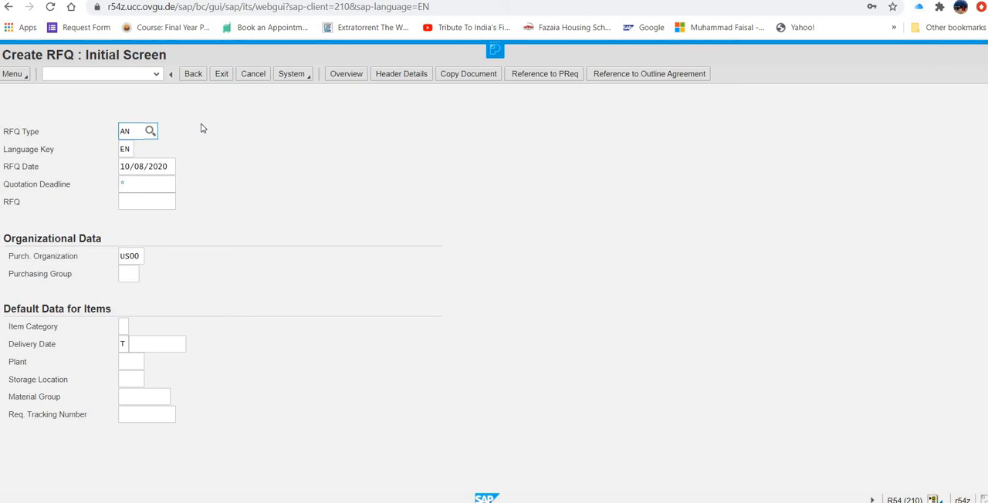
- Set the RFQ's quotation deadline to 11/01/2020 using the calendar
{"action": "left_click", "coordinate": [160, 180]}
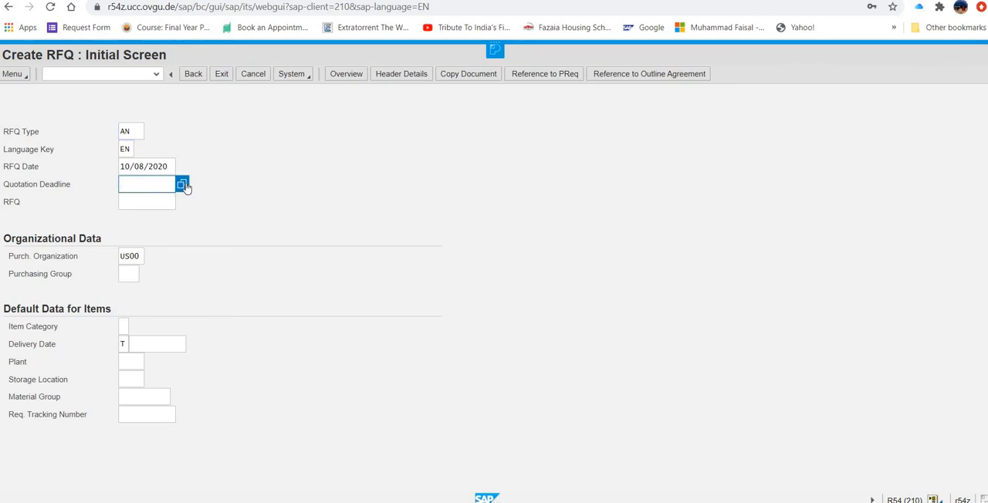
{"action": "left_click", "coordinate": [186, 186]}
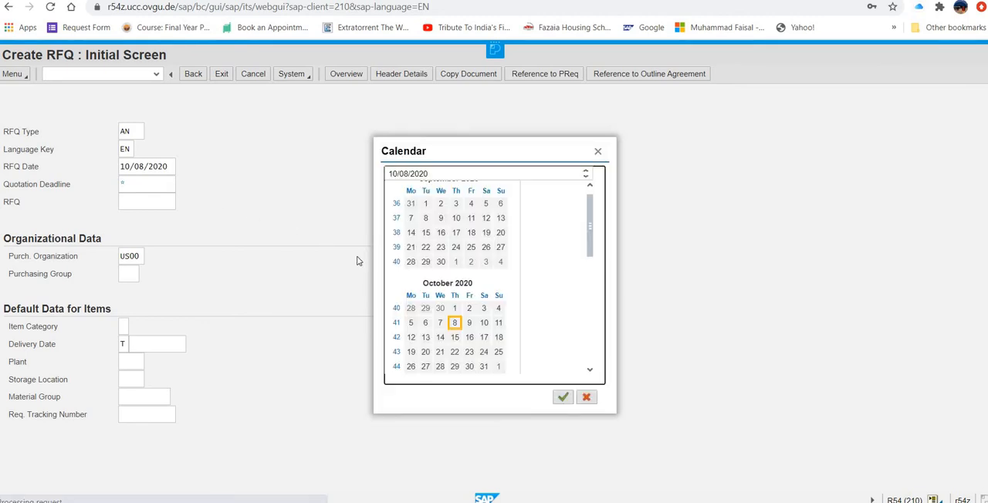
{"action": "left_click", "coordinate": [590, 371]}
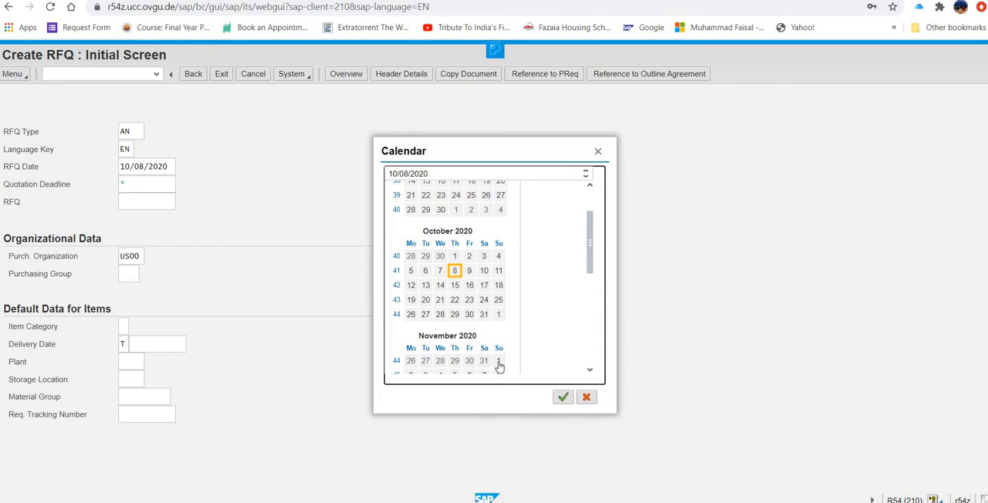
{"action": "left_click", "coordinate": [499, 362]}
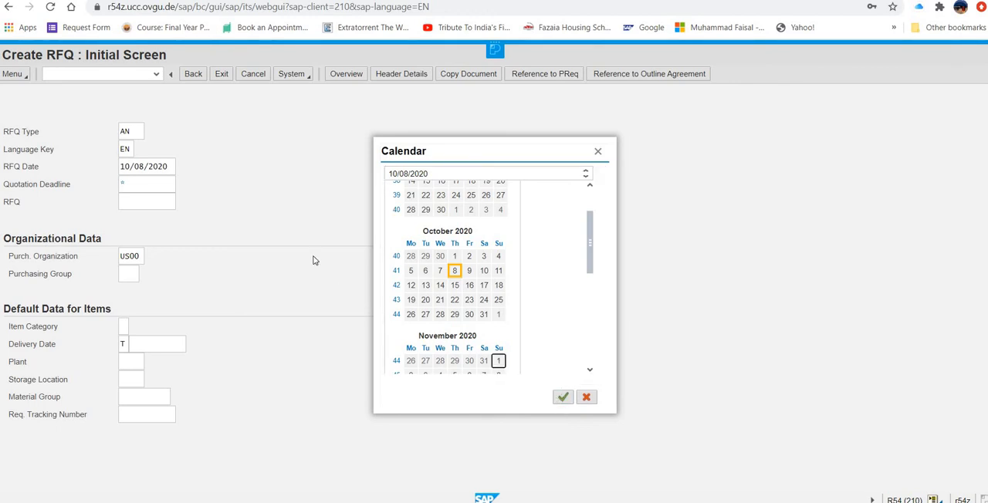
{"action": "key", "text": "Return"}
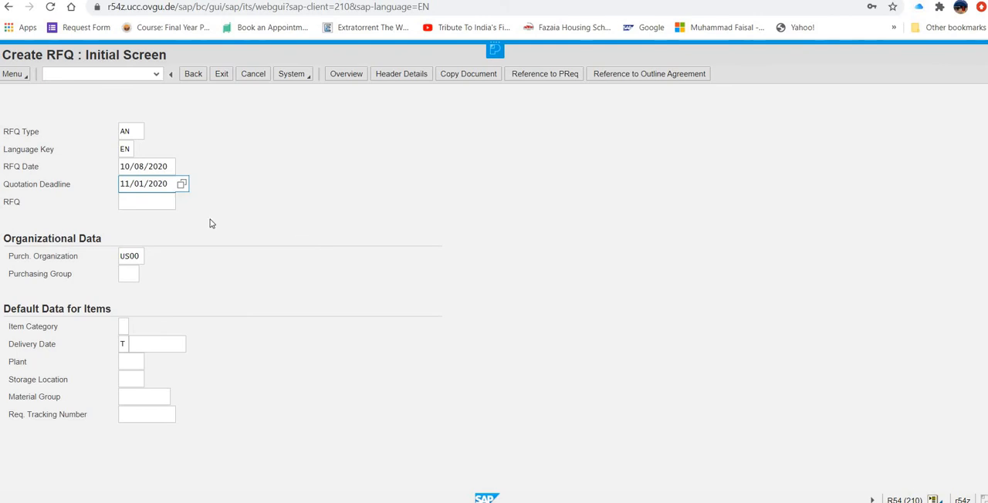
- Enter purchasing group N00 for the RFQ and MI00 as the default plant for its items
{"action": "left_click", "coordinate": [122, 257]}
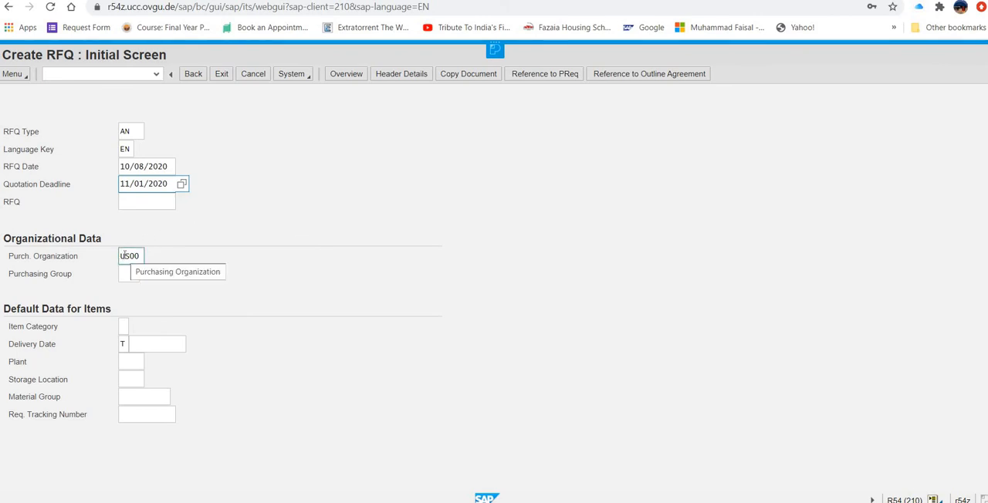
{"action": "left_click", "coordinate": [121, 274]}
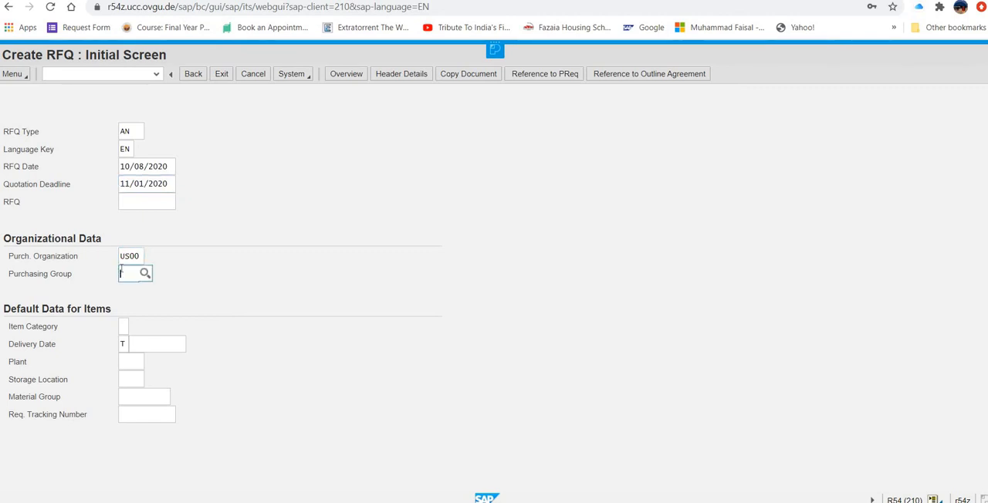
{"action": "type", "text": "n00"}
{"action": "left_click", "coordinate": [135, 363]}
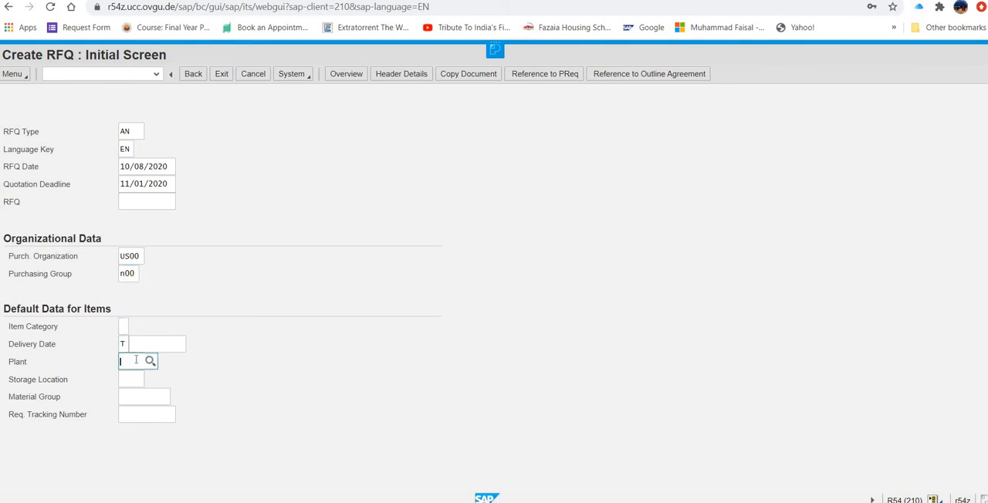
{"action": "type", "text": "mi00"}
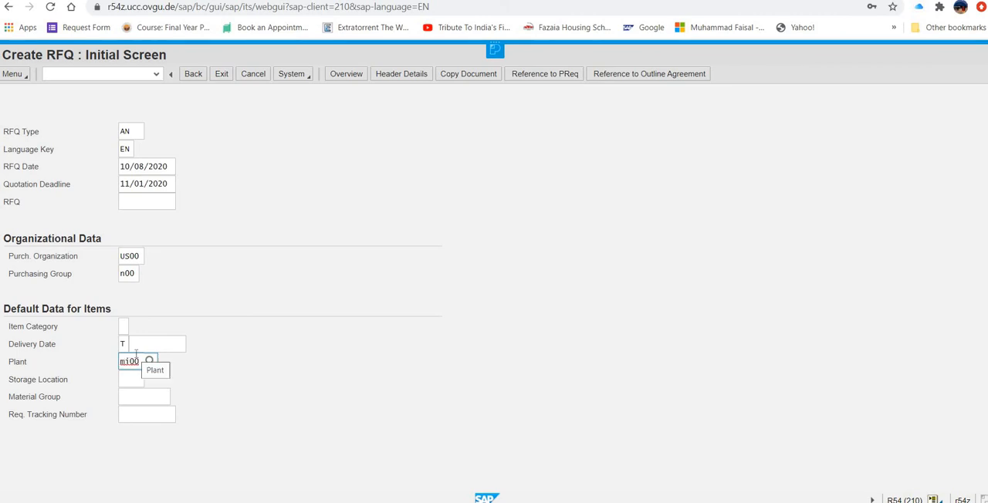
- Reference the CHLO1500 purchase requisition and adopt all its items into the RFQ
{"action": "left_click", "coordinate": [544, 74]}
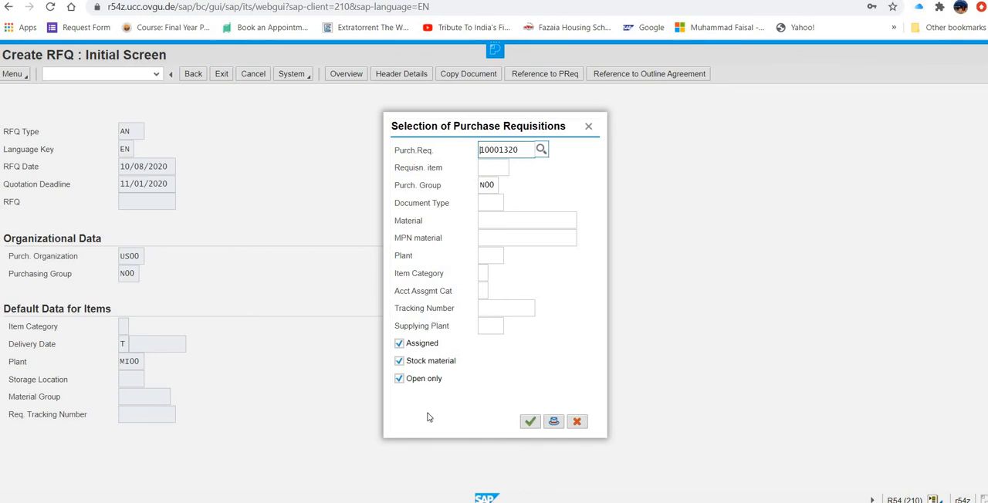
{"action": "left_click", "coordinate": [529, 423]}
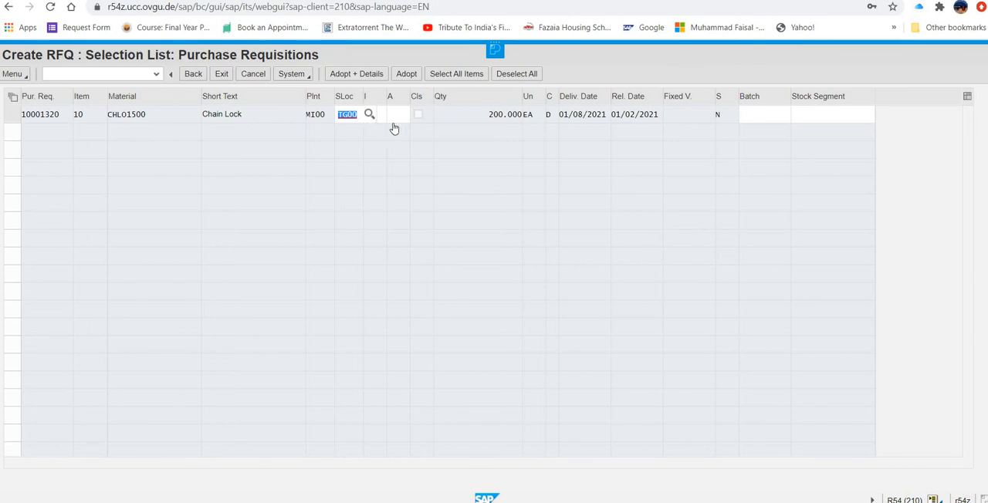
{"action": "left_click", "coordinate": [466, 81]}
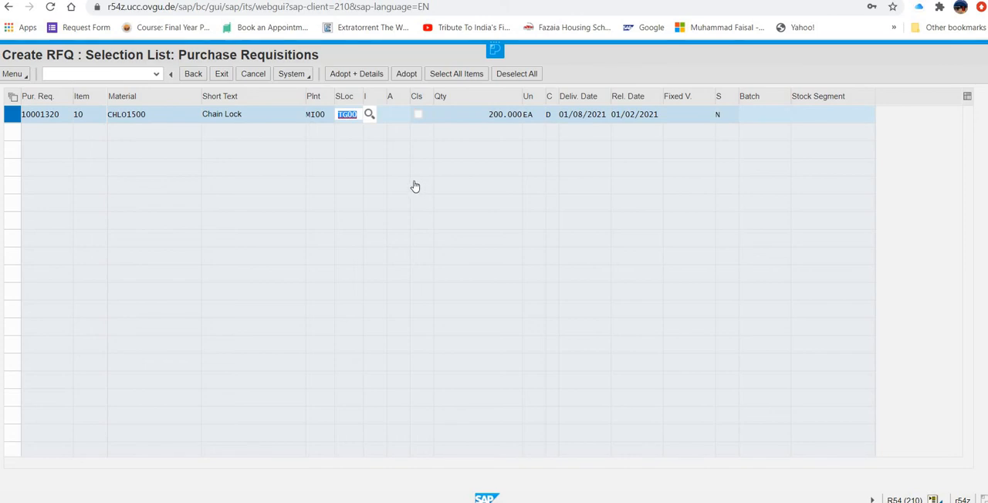
{"action": "left_click", "coordinate": [407, 77]}
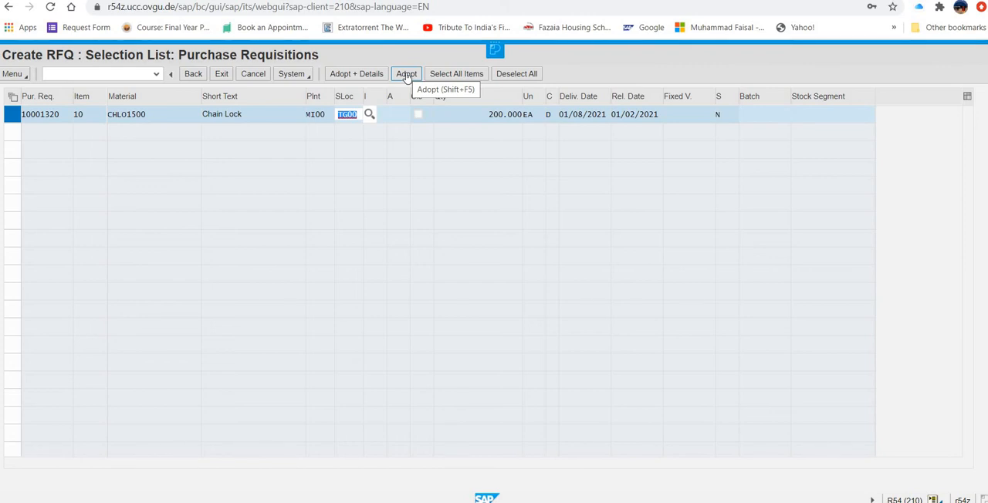
{"action": "left_click", "coordinate": [407, 76]}
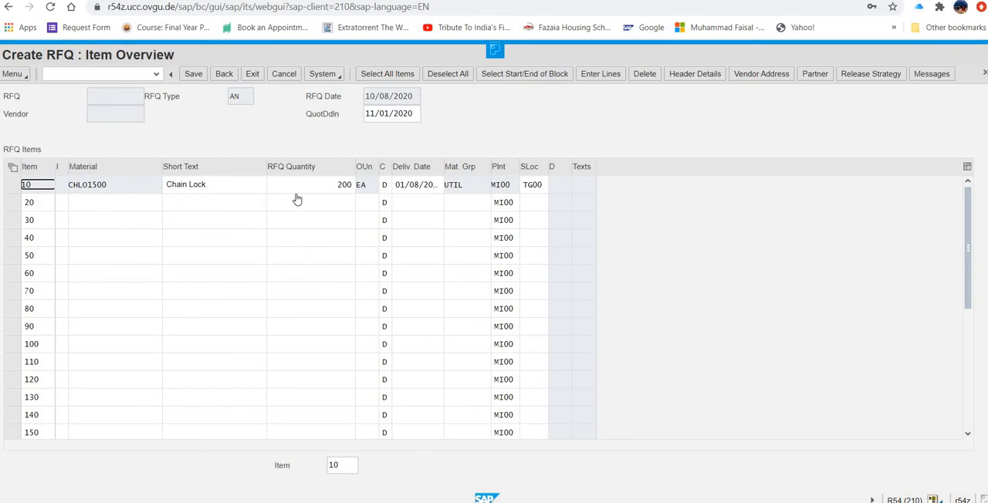
- Review the RFQ's header data and header texts, and return to the item overview without saving
{"action": "left_click", "coordinate": [704, 78]}
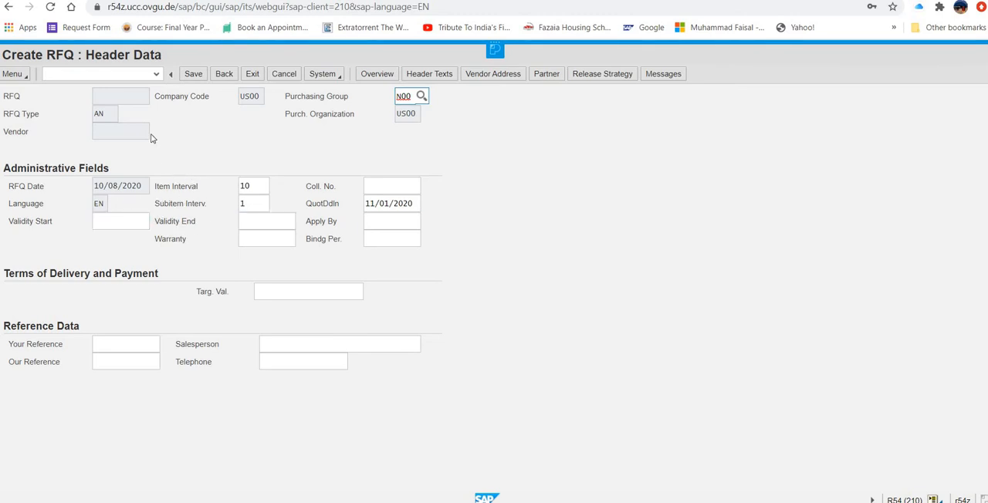
{"action": "left_click", "coordinate": [224, 73]}
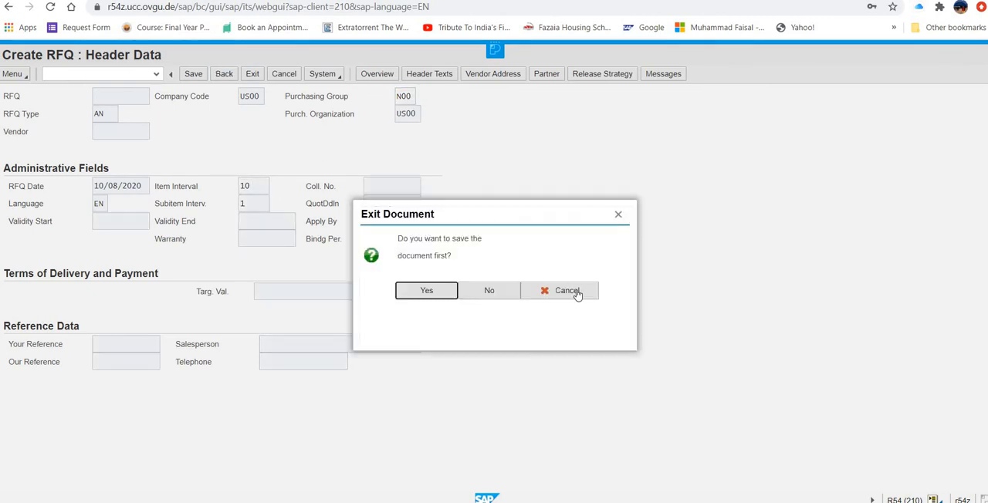
{"action": "left_click", "coordinate": [577, 294]}
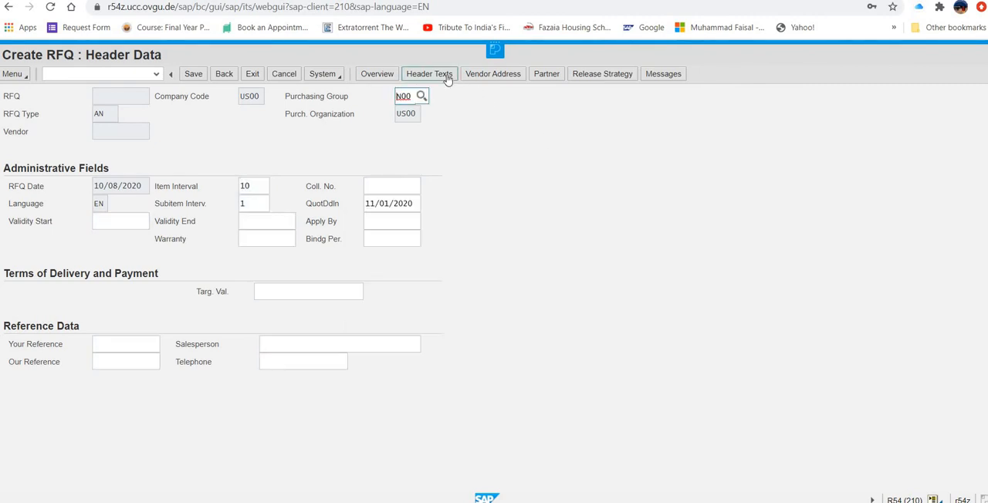
{"action": "left_click", "coordinate": [448, 78]}
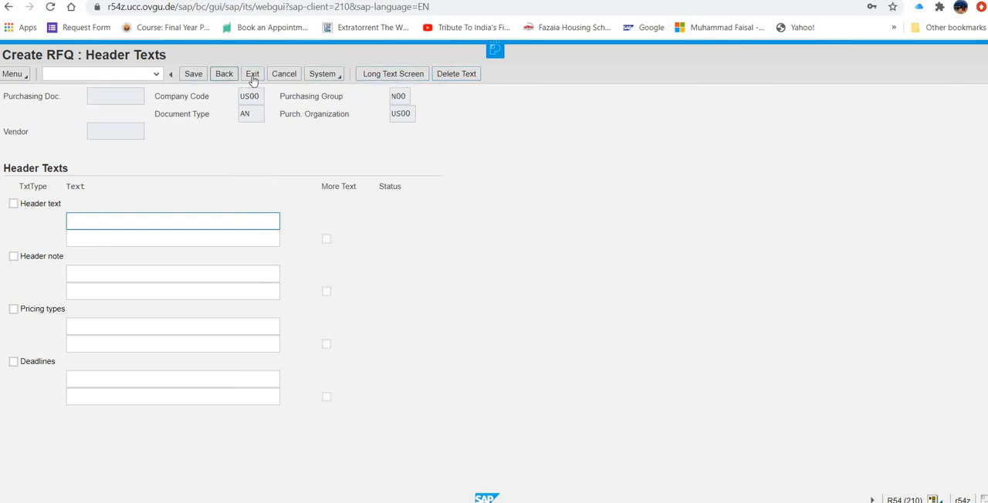
{"action": "left_click", "coordinate": [225, 75]}
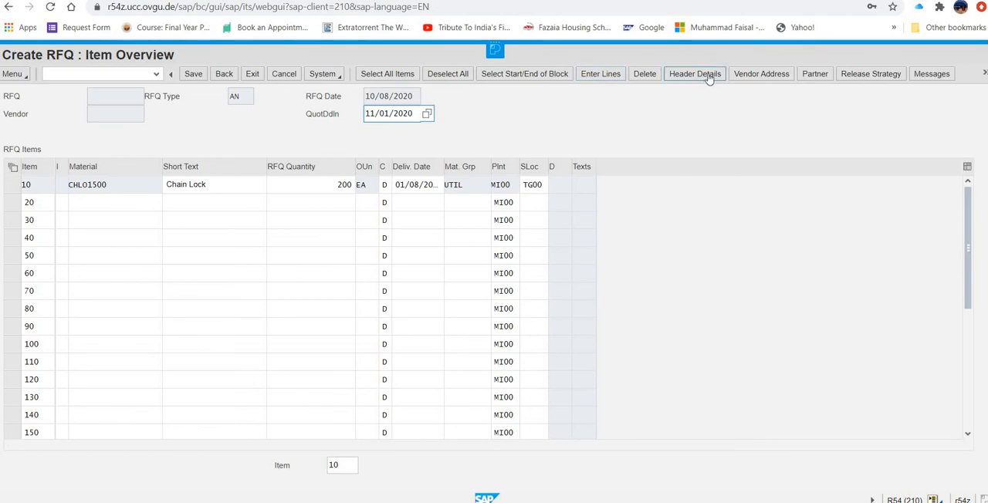
{"action": "left_click", "coordinate": [985, 74]}
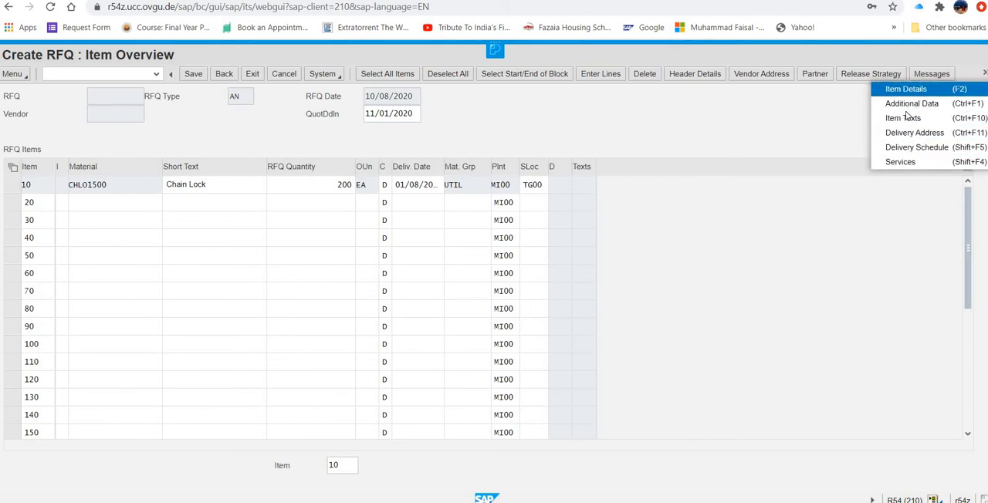
{"action": "left_click", "coordinate": [832, 110]}
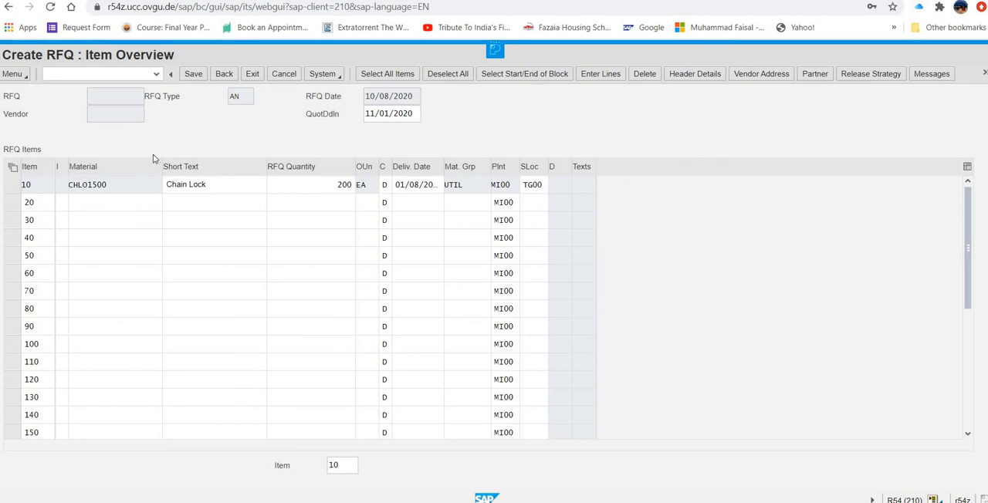
{"action": "left_click", "coordinate": [11, 169]}
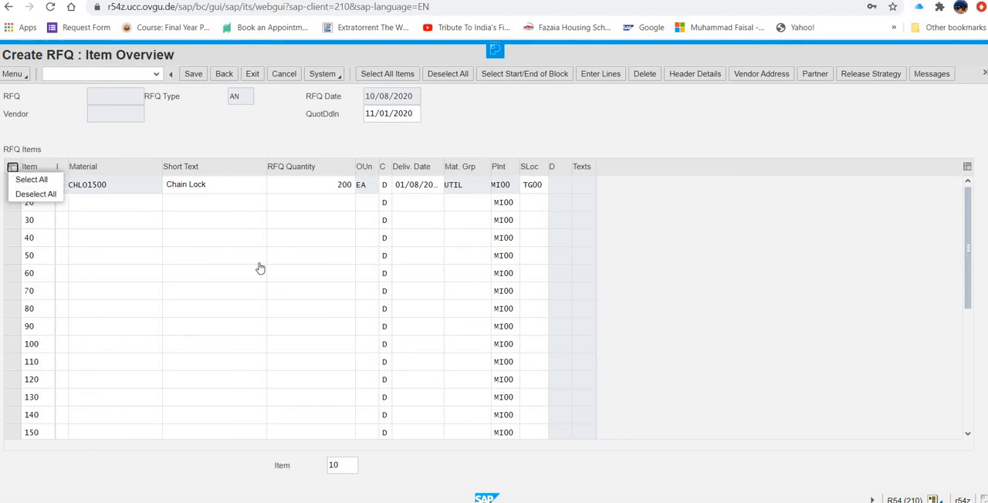
{"action": "left_click", "coordinate": [775, 340]}
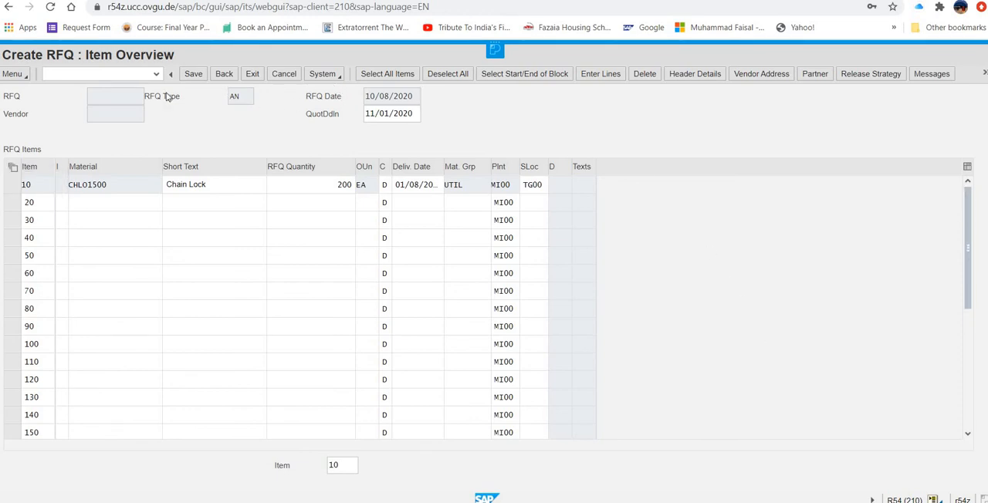
{"action": "left_click", "coordinate": [23, 75]}
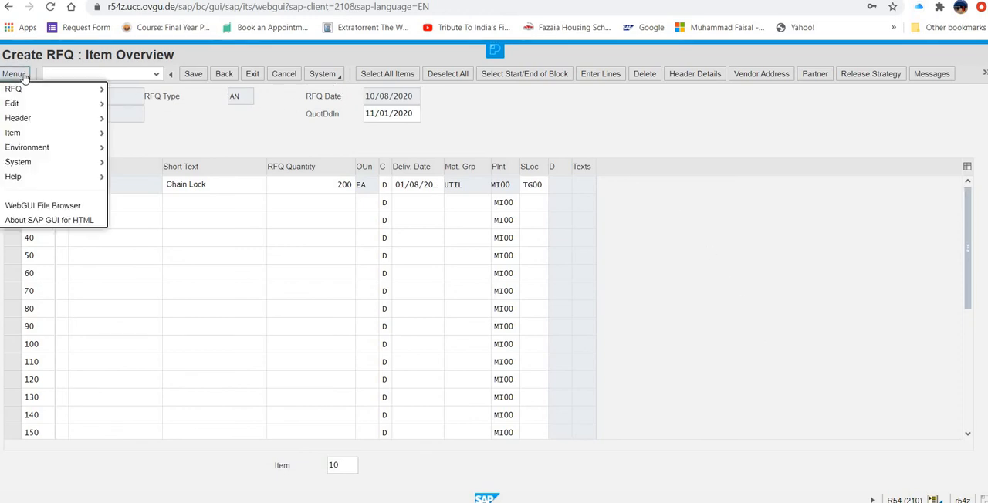
{"action": "mouse_move", "coordinate": [35, 121]}
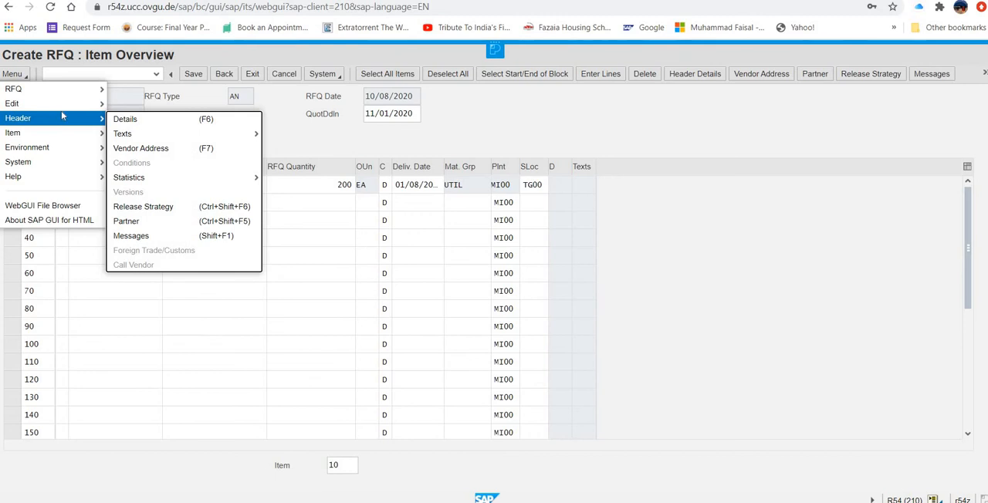
{"action": "mouse_move", "coordinate": [99, 90]}
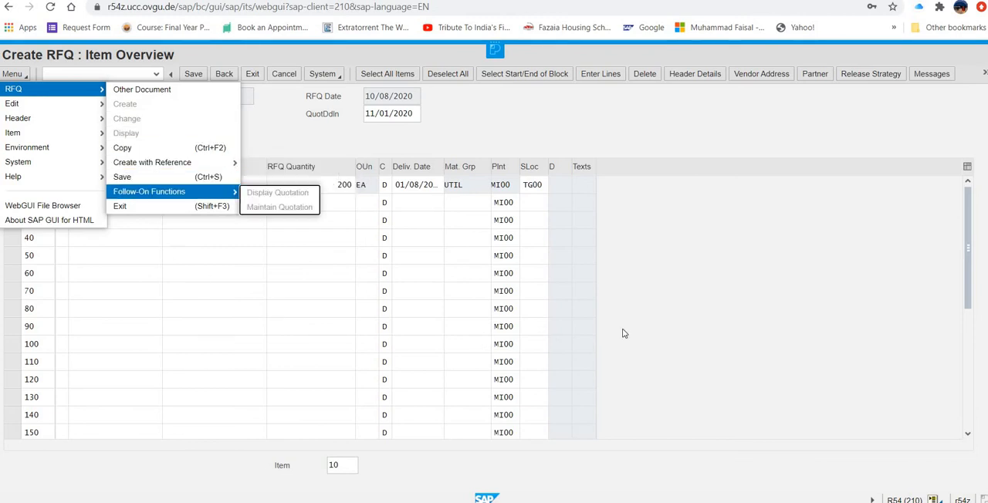
{"action": "left_click", "coordinate": [748, 251]}
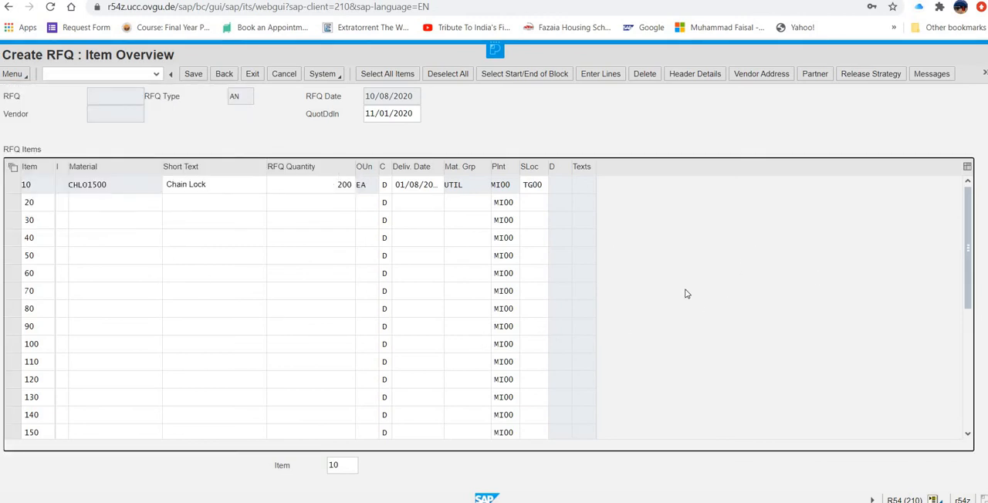
{"action": "left_click", "coordinate": [142, 98]}
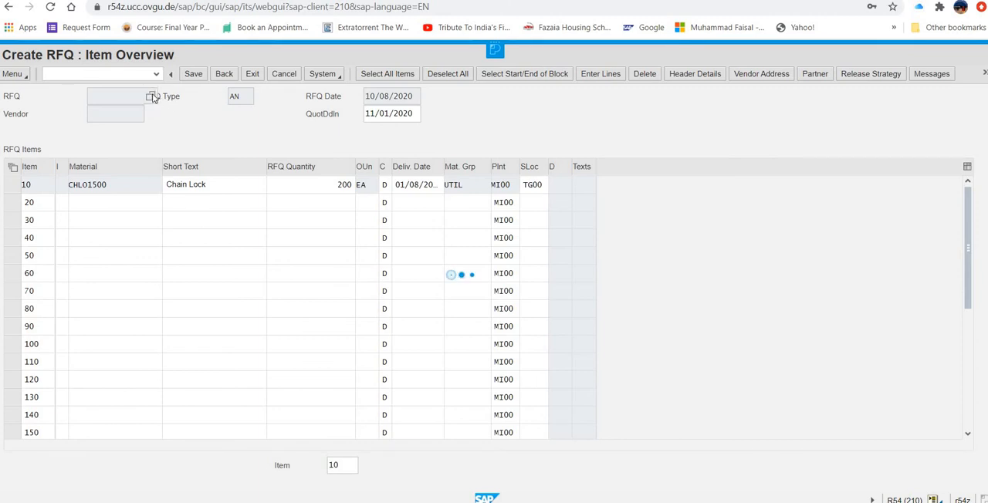
{"action": "left_click", "coordinate": [152, 97]}
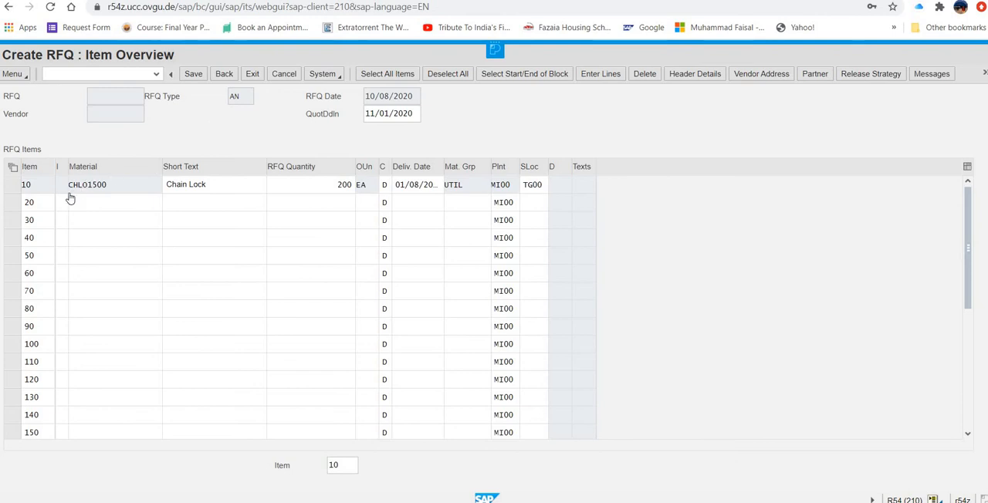
- Open the details of item 10, go to the RFQ's header details and set the collective number to RFQ1500
{"action": "left_click", "coordinate": [28, 188]}
{"action": "double_click", "coordinate": [28, 188]}
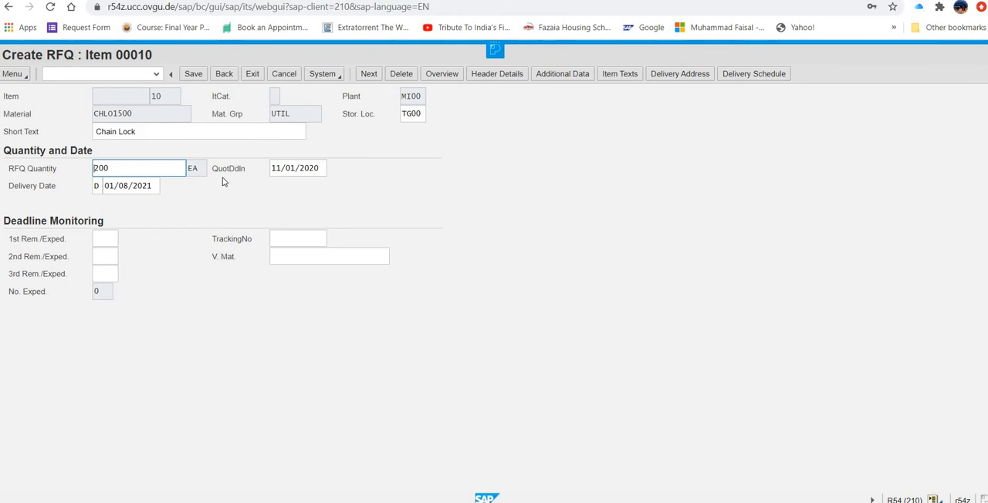
{"action": "left_click", "coordinate": [510, 74]}
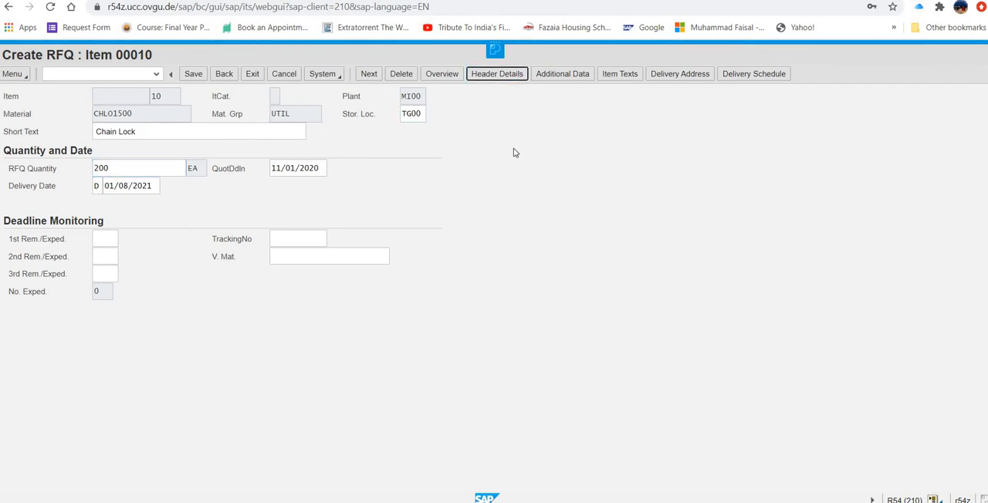
{"action": "left_click", "coordinate": [379, 185]}
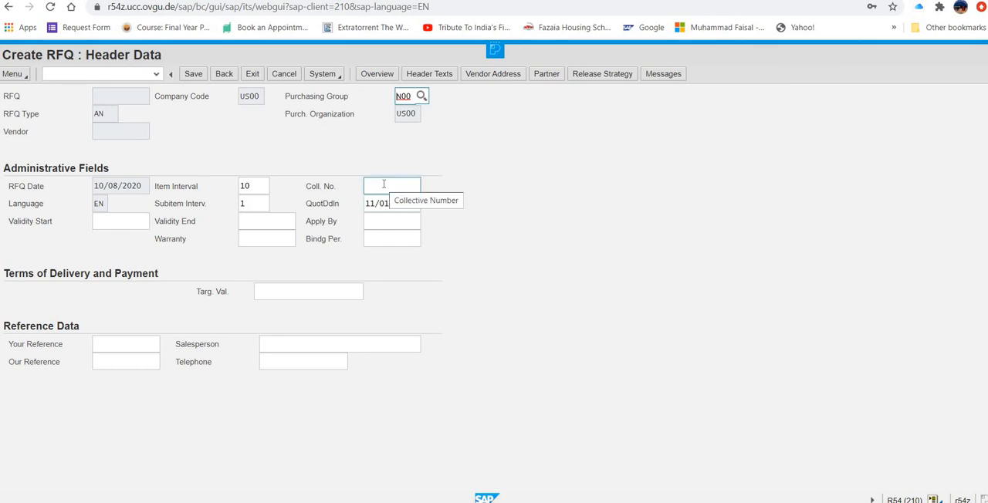
{"action": "left_click", "coordinate": [384, 185]}
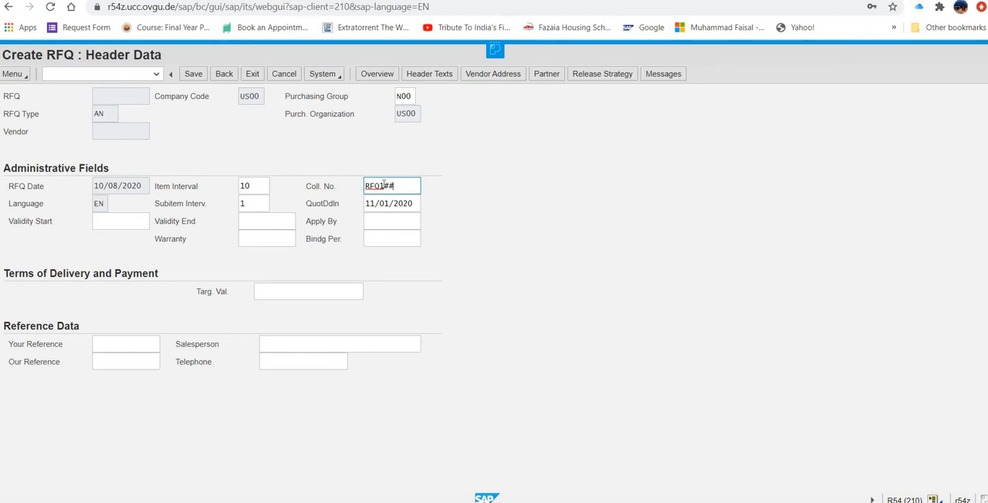
{"action": "key", "text": "BackSpace"}
{"action": "type", "text": "500"}
- Return from the RFQ's header data to its item overview
{"action": "left_click", "coordinate": [25, 75]}
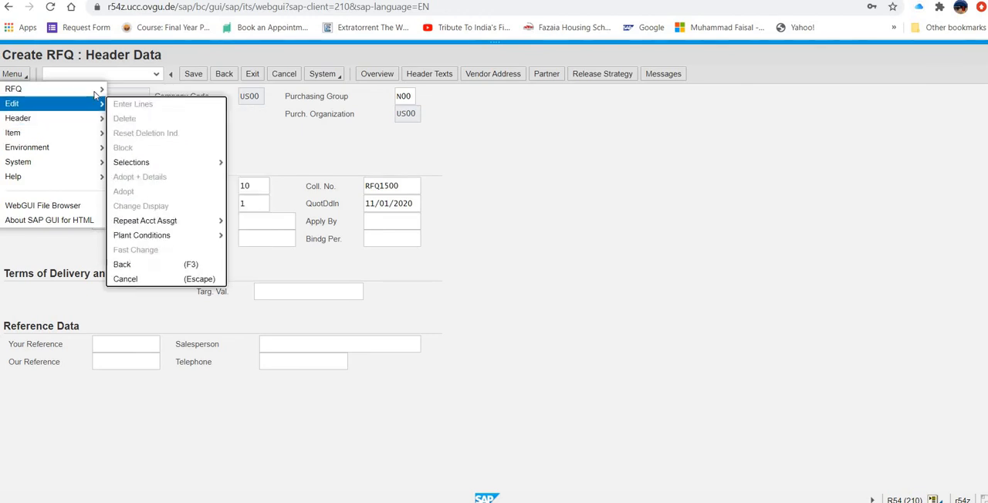
{"action": "mouse_move", "coordinate": [88, 110]}
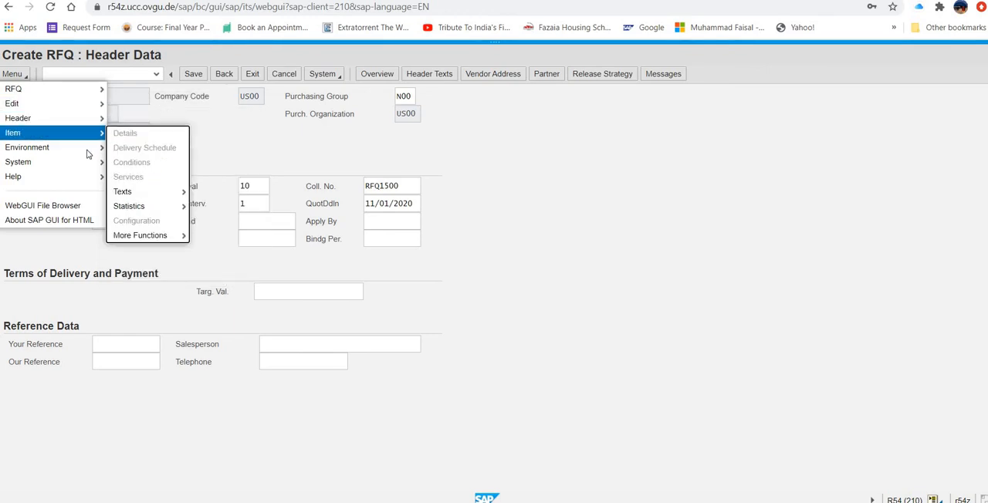
{"action": "mouse_move", "coordinate": [88, 155]}
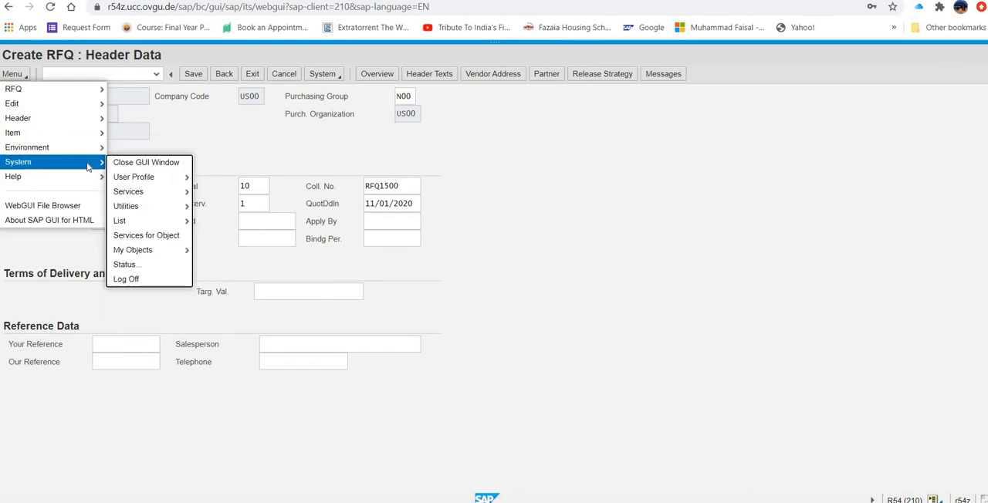
{"action": "left_click", "coordinate": [480, 178]}
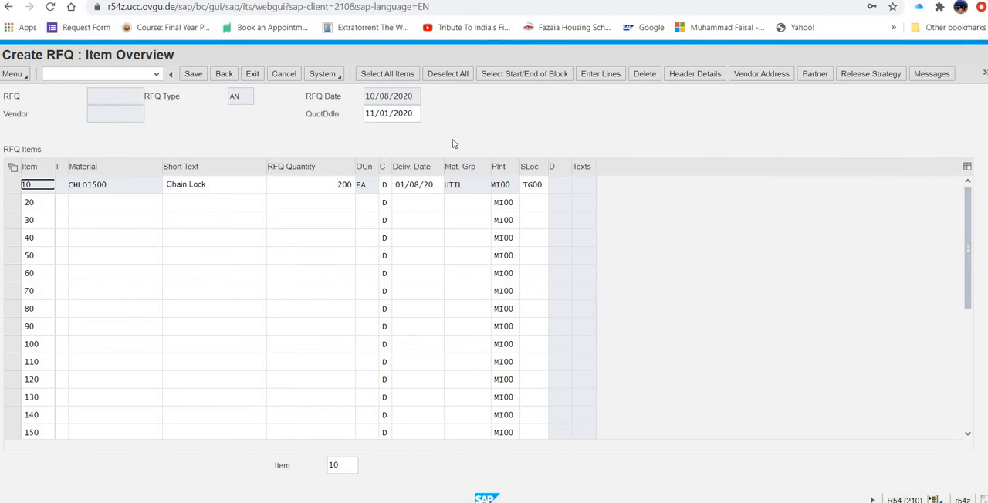
- Open the RFQ's vendor address data and enter the vendor number
{"action": "left_click", "coordinate": [596, 78]}
{"action": "left_click", "coordinate": [752, 77]}
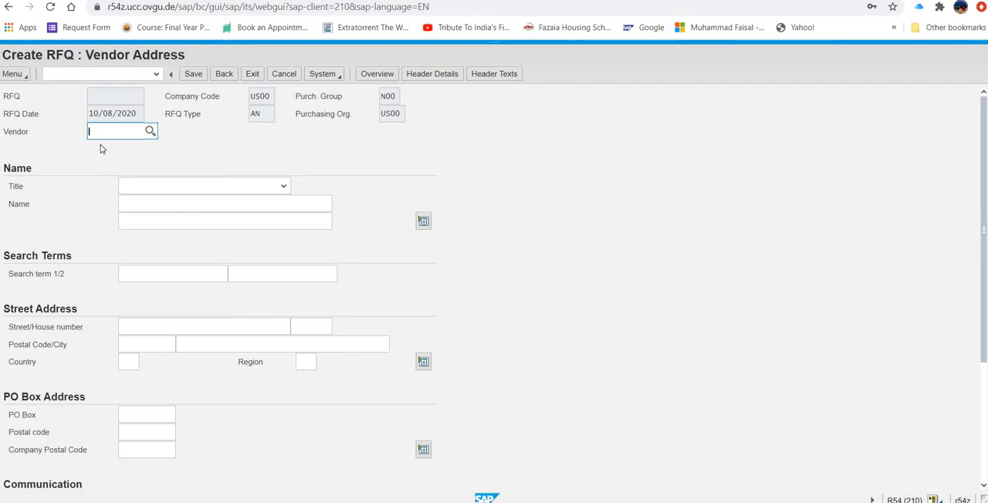
{"action": "type", "text": "125525"}
- Fill in lincoln as the vendor's city and 500 as the first search term, and submit the address
{"action": "left_click", "coordinate": [191, 344]}
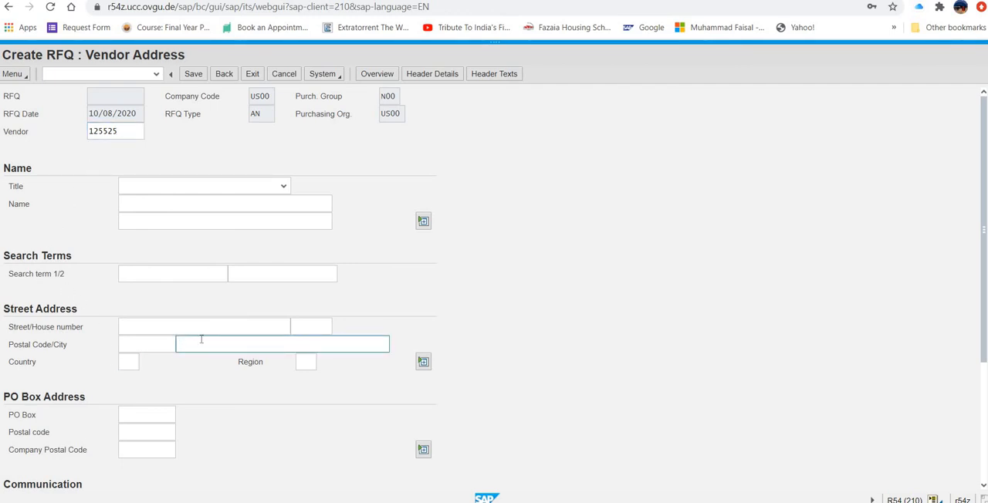
{"action": "type", "text": "Iincoln"}
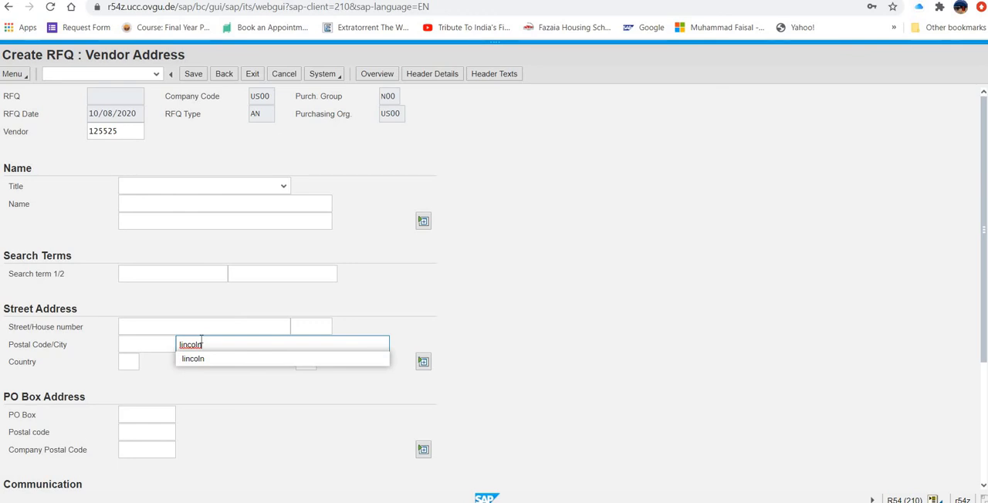
{"action": "left_click", "coordinate": [129, 348]}
{"action": "left_click", "coordinate": [141, 274]}
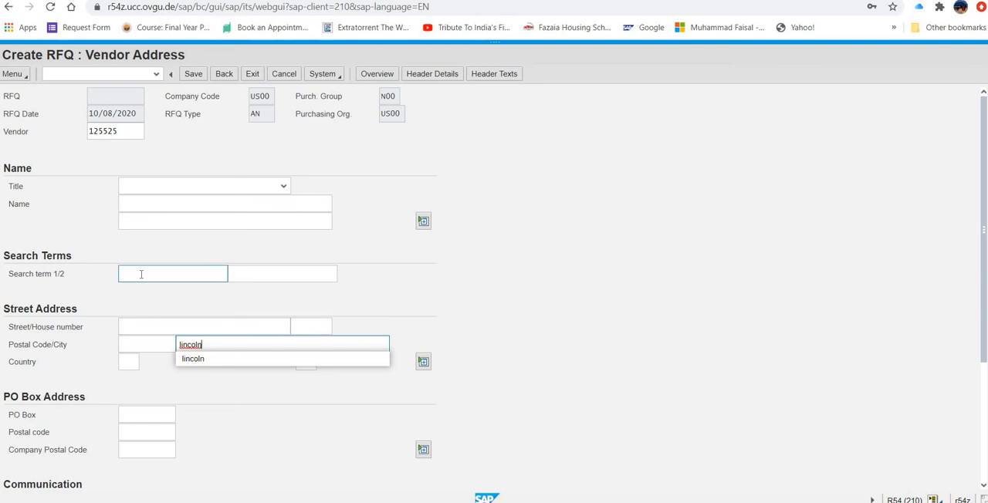
{"action": "type", "text": "500"}
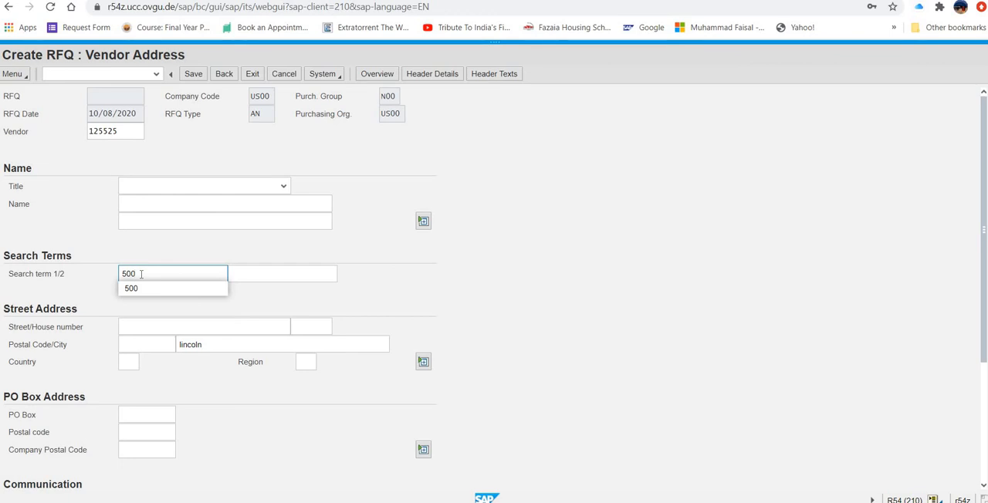
{"action": "key", "text": "Return"}
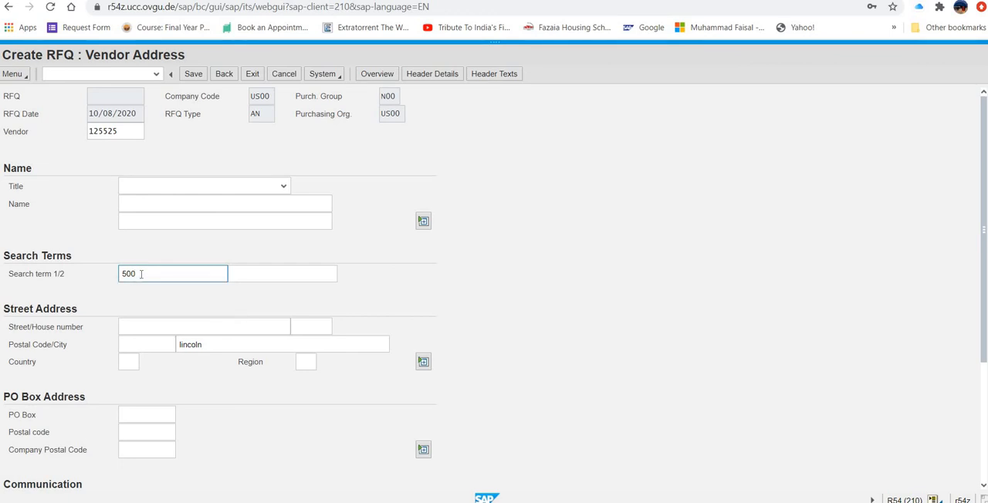
{"action": "key", "text": "Return"}
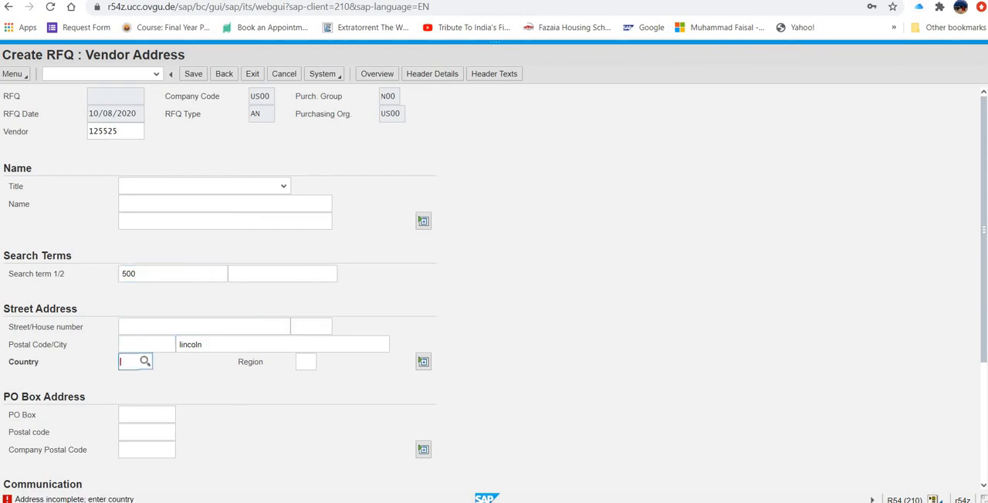
- Set the vendor address's country to US and region to NE, submit the address, and save the RFQ
{"action": "left_click", "coordinate": [132, 357]}
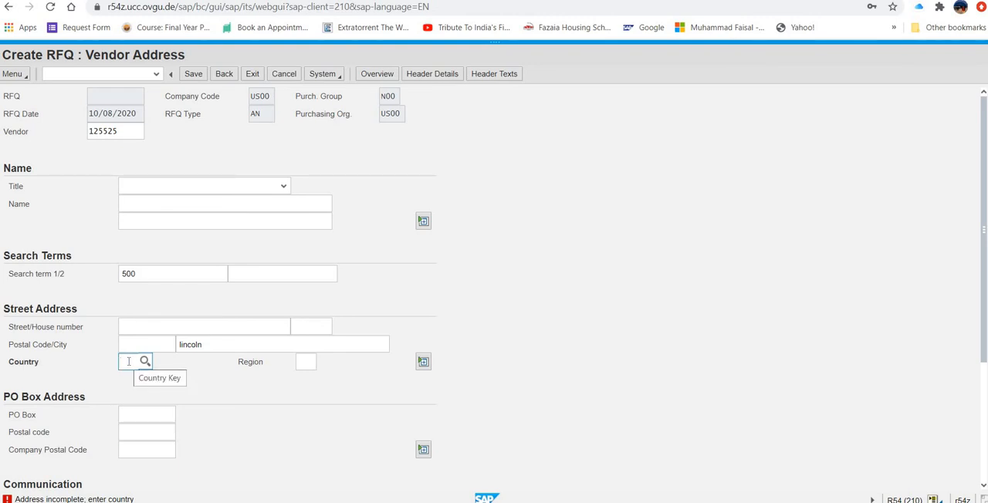
{"action": "type", "text": "us"}
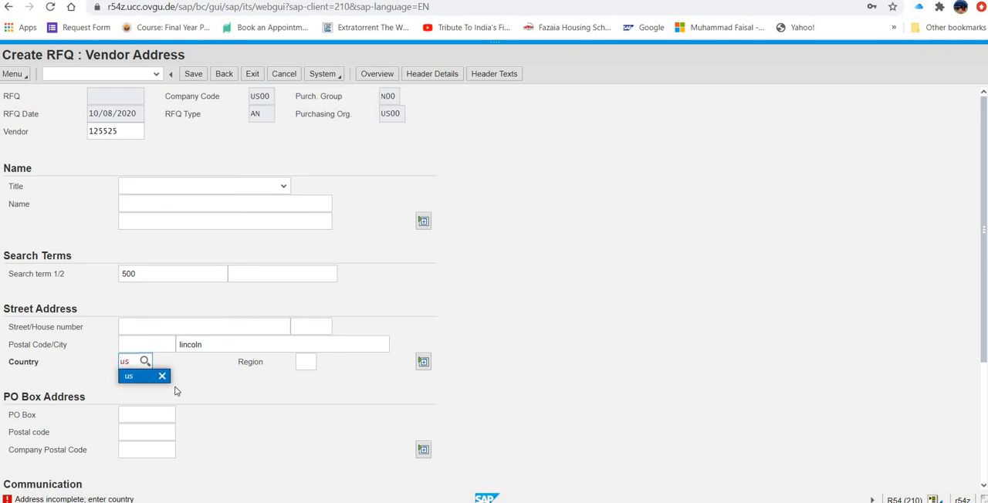
{"action": "left_click", "coordinate": [177, 392]}
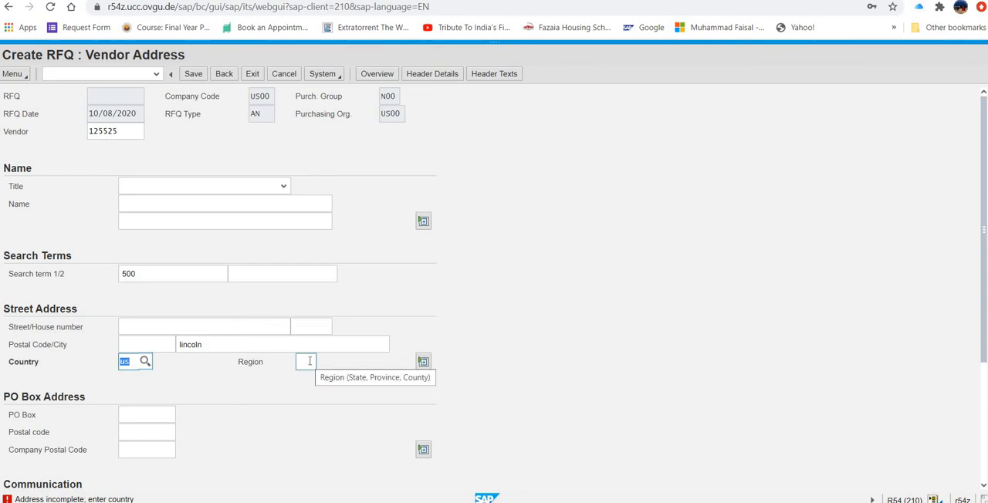
{"action": "left_click", "coordinate": [310, 361]}
{"action": "type", "text": "ne"}
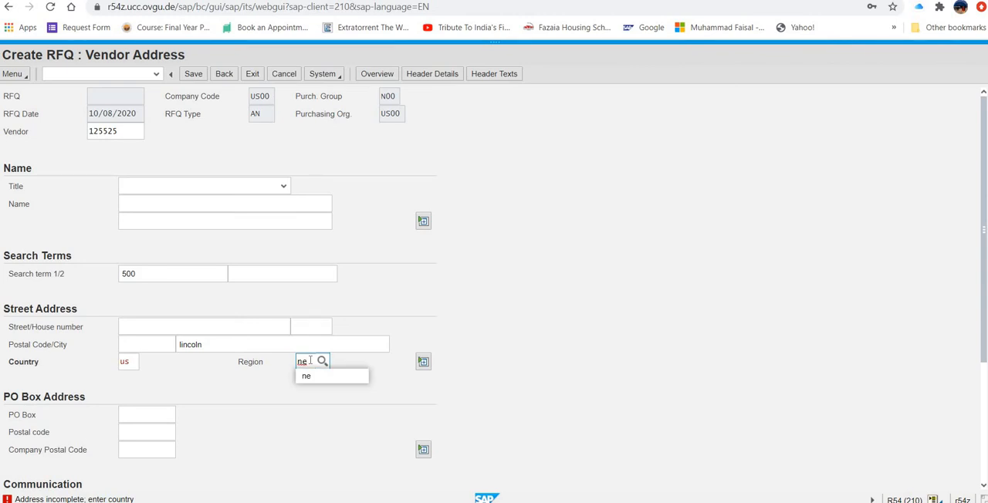
{"action": "key", "text": "Return"}
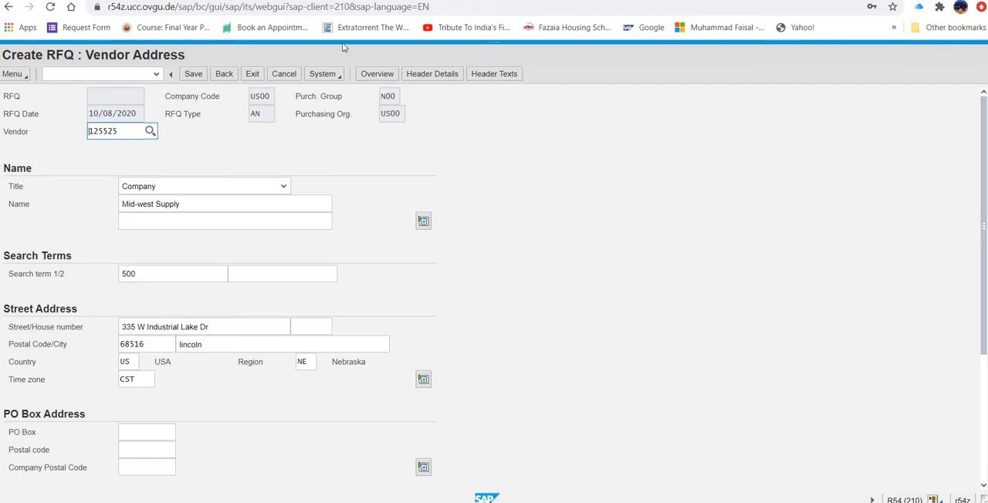
{"action": "left_click", "coordinate": [194, 74]}
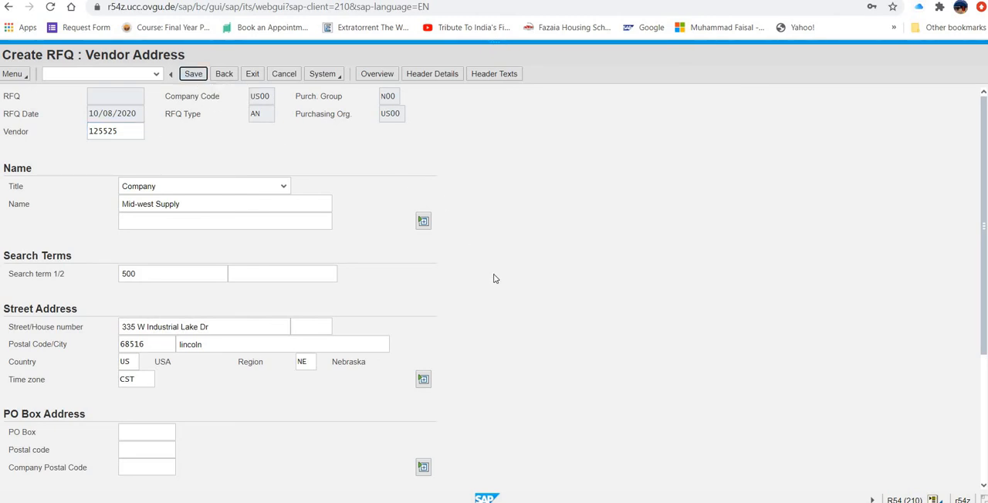
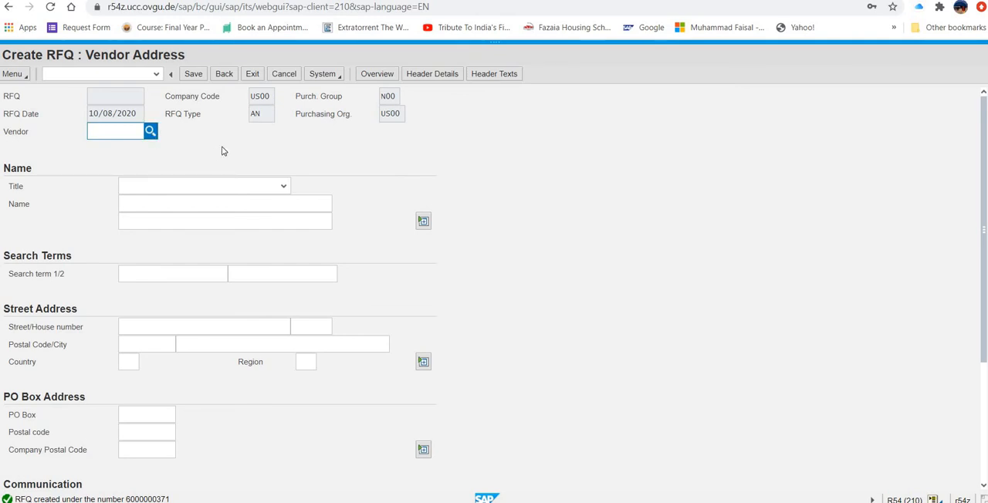
- Search the vendor accounts for search term 500, country us and name dallas bike
{"action": "key", "text": "Return"}
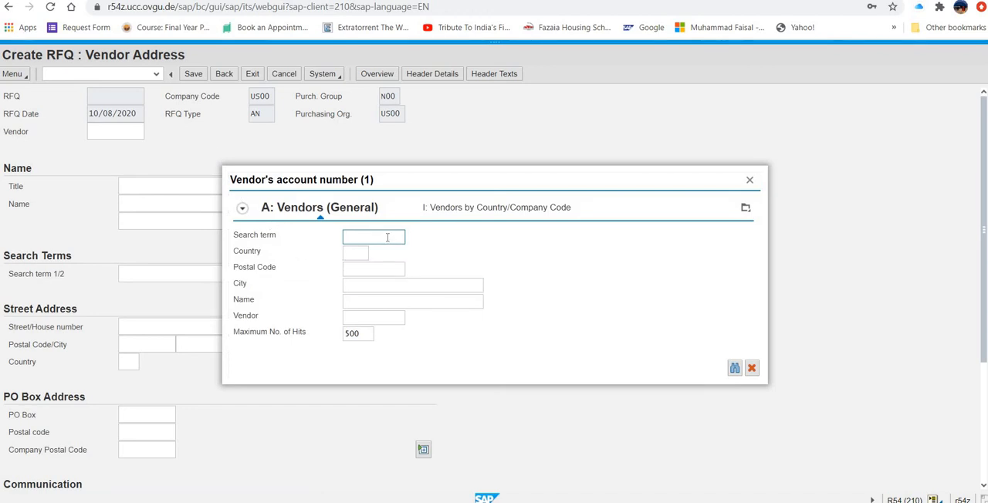
{"action": "type", "text": "500"}
{"action": "left_click", "coordinate": [363, 253]}
{"action": "left_click", "coordinate": [362, 254]}
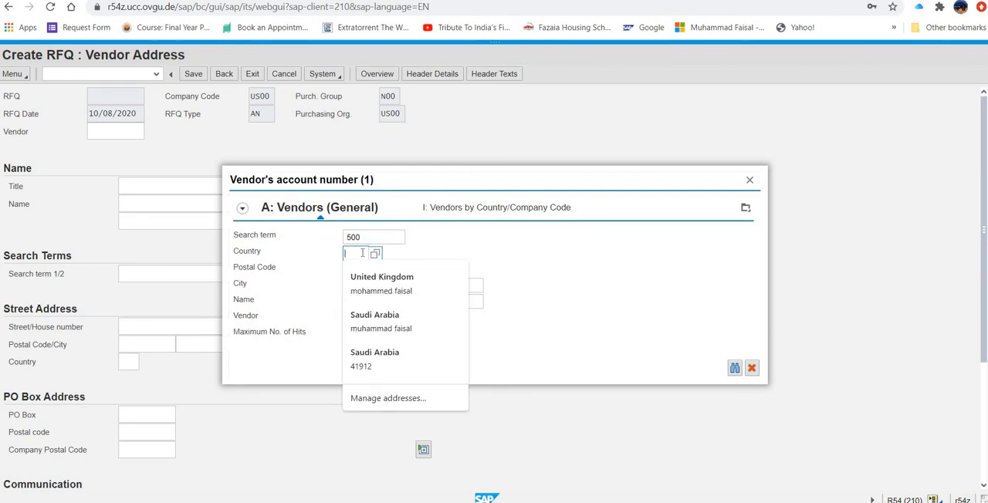
{"action": "type", "text": "us"}
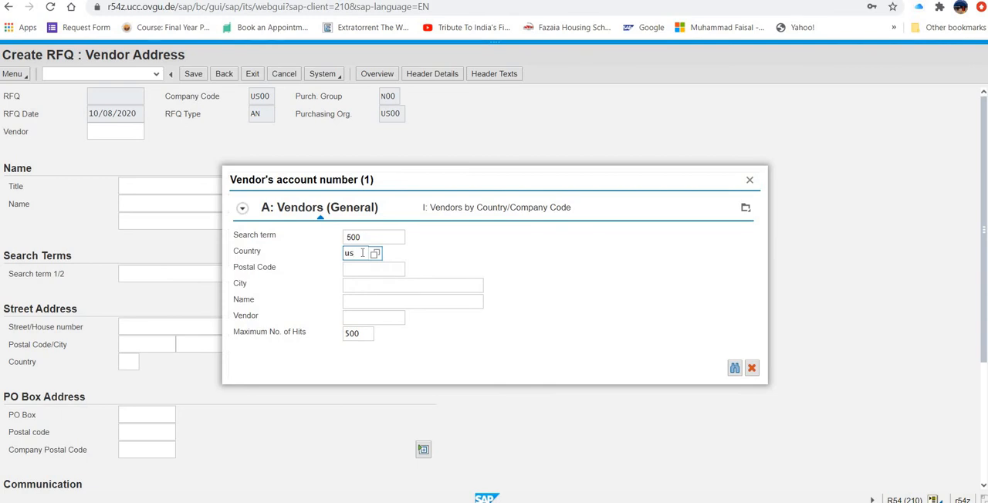
{"action": "left_click", "coordinate": [371, 321]}
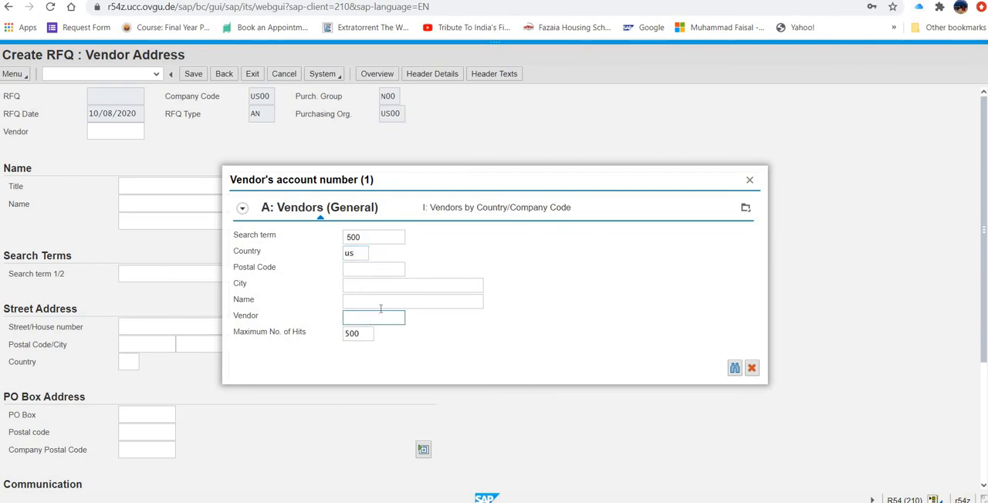
{"action": "left_click", "coordinate": [383, 302]}
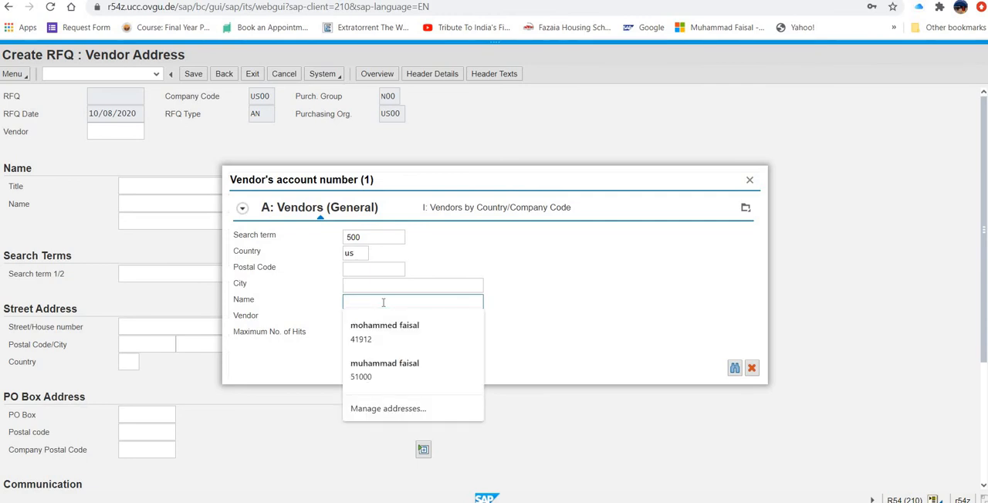
{"action": "type", "text": "dallas"}
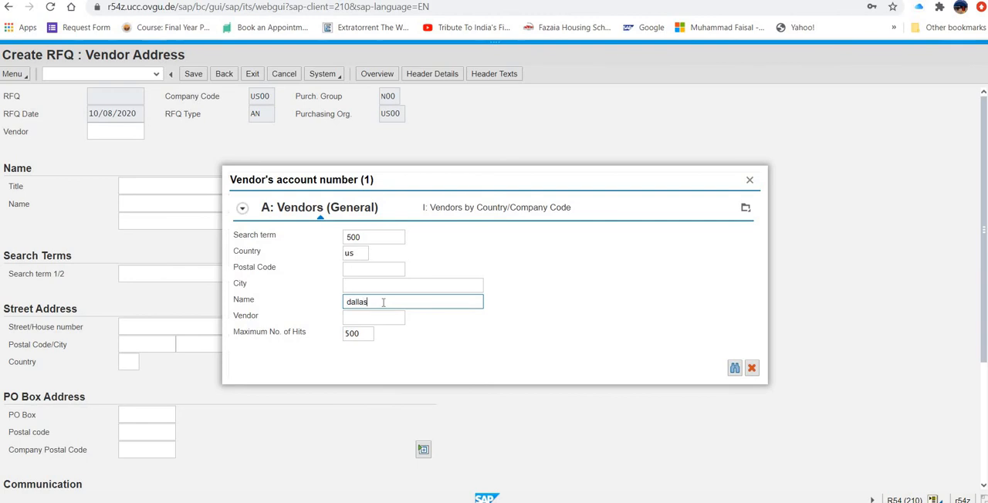
{"action": "type", "text": " bike*"}
{"action": "left_click", "coordinate": [735, 369]}
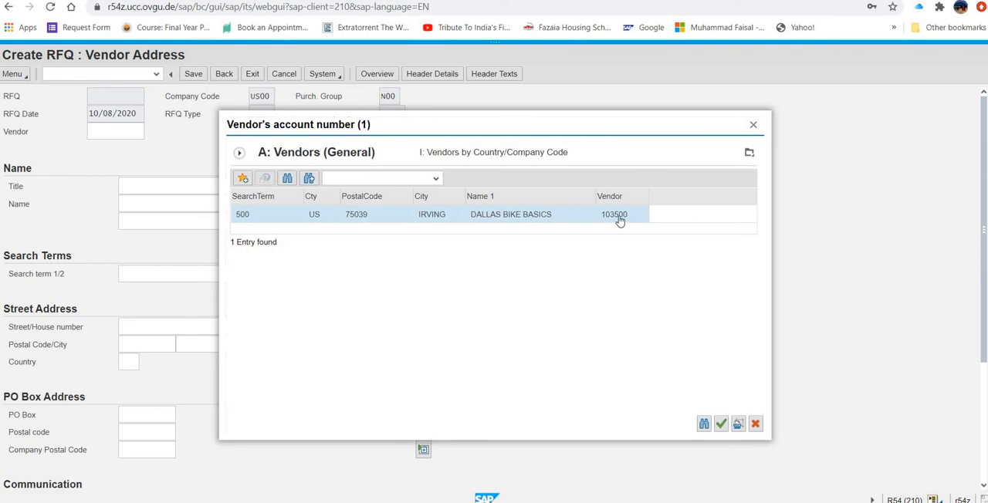
- Choose the DALLAS BIKE BASICS entry as the vendor of the RFQ
{"action": "left_click", "coordinate": [618, 220]}
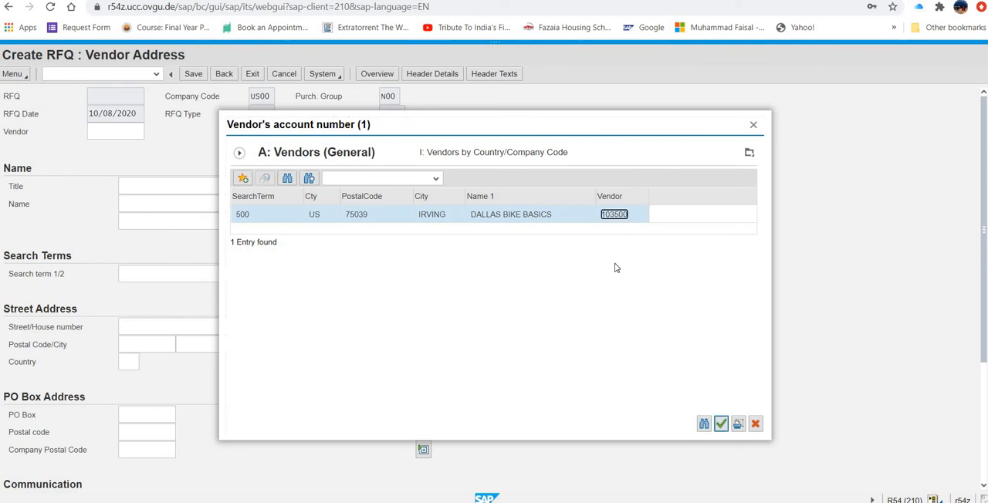
{"action": "left_click", "coordinate": [722, 424]}
{"action": "left_click", "coordinate": [721, 424]}
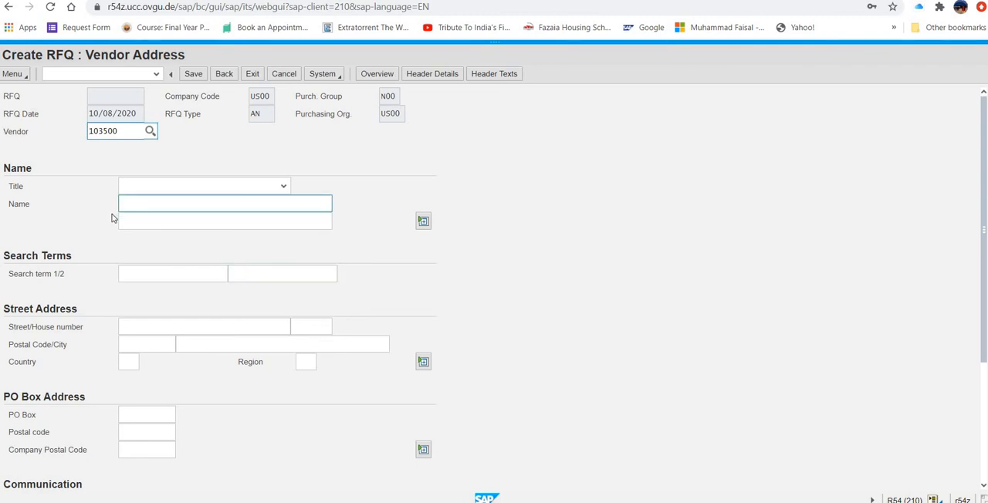
- Set the Dallas Bike Basics address's first search term to 500 and country to us, and save the RFQ
{"action": "left_click", "coordinate": [139, 275]}
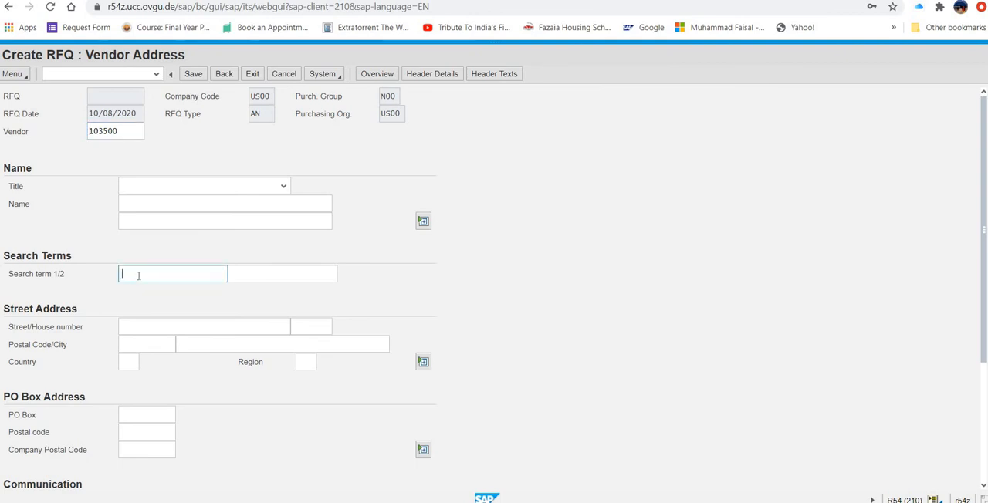
{"action": "type", "text": "500"}
{"action": "left_click", "coordinate": [127, 363]}
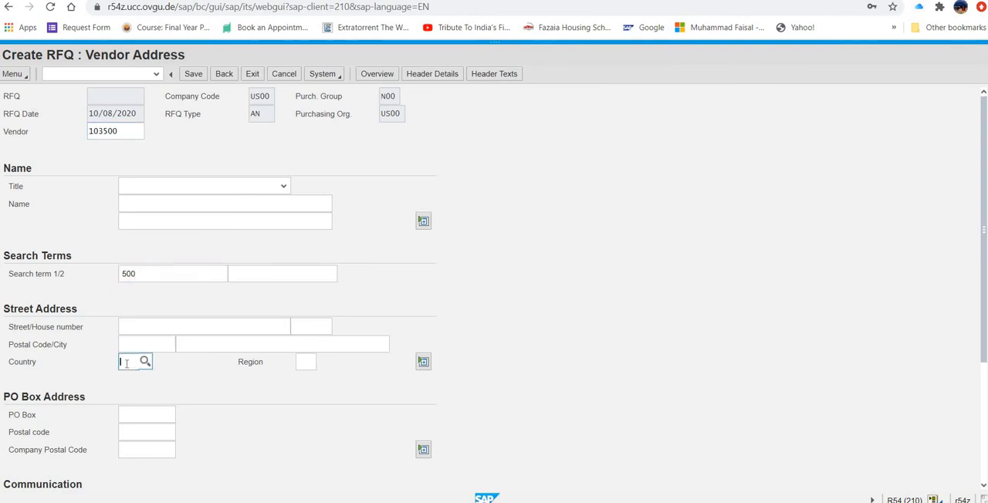
{"action": "type", "text": "us"}
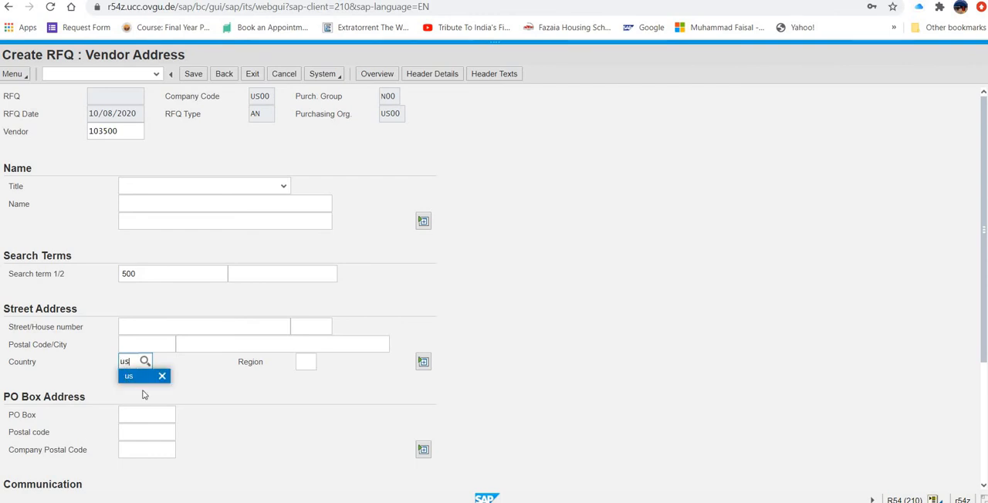
{"action": "left_click", "coordinate": [143, 381]}
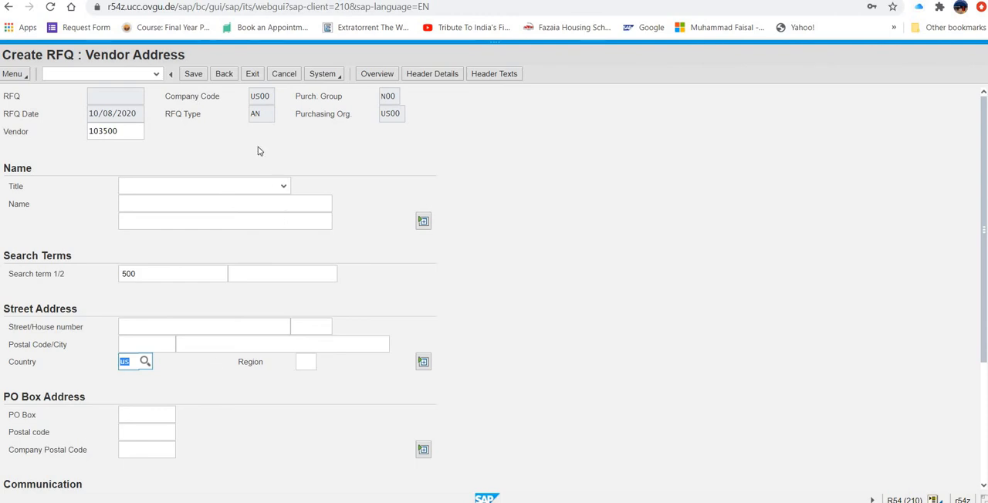
{"action": "left_click", "coordinate": [193, 77]}
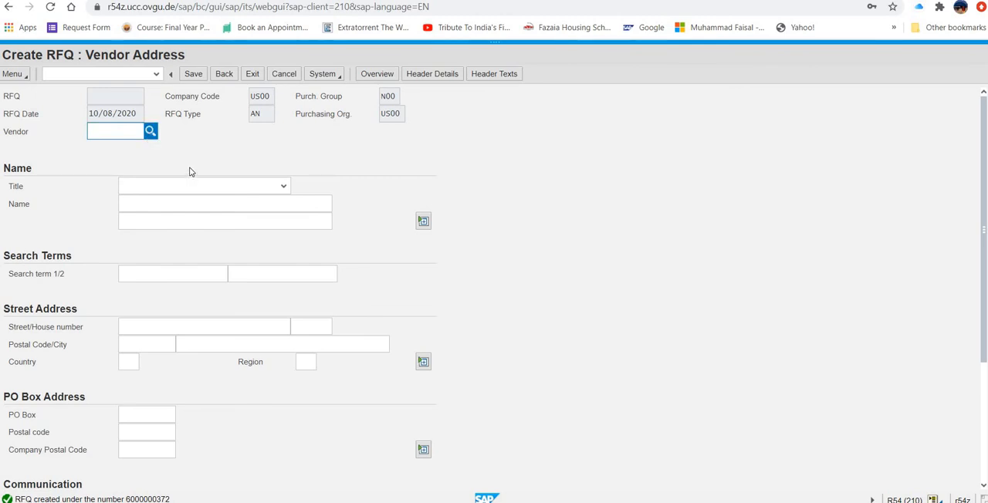
- Search the vendor accounts for search term 500, country us and name spy gear, and choose the SPY GEAR vendor
{"action": "key", "text": "F4"}
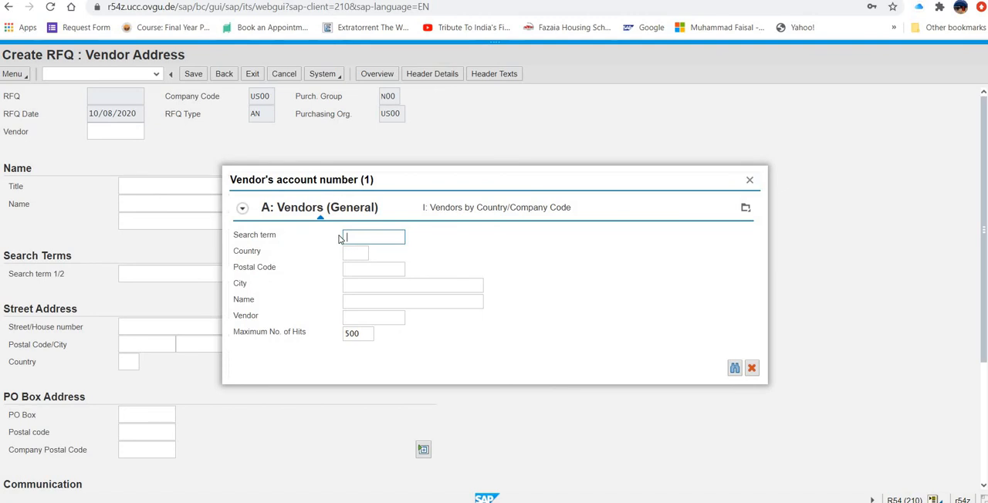
{"action": "type", "text": "500"}
{"action": "left_click", "coordinate": [363, 253]}
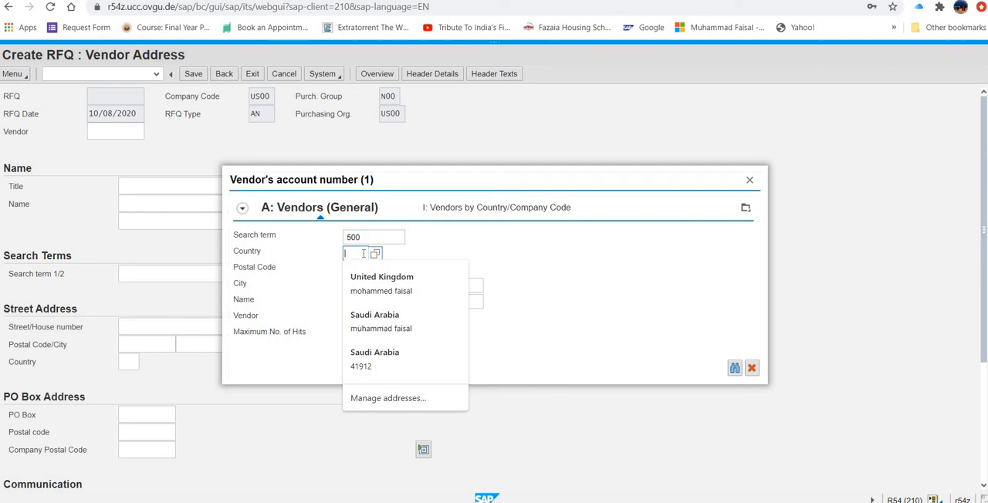
{"action": "type", "text": "us"}
{"action": "key", "text": "Tab"}
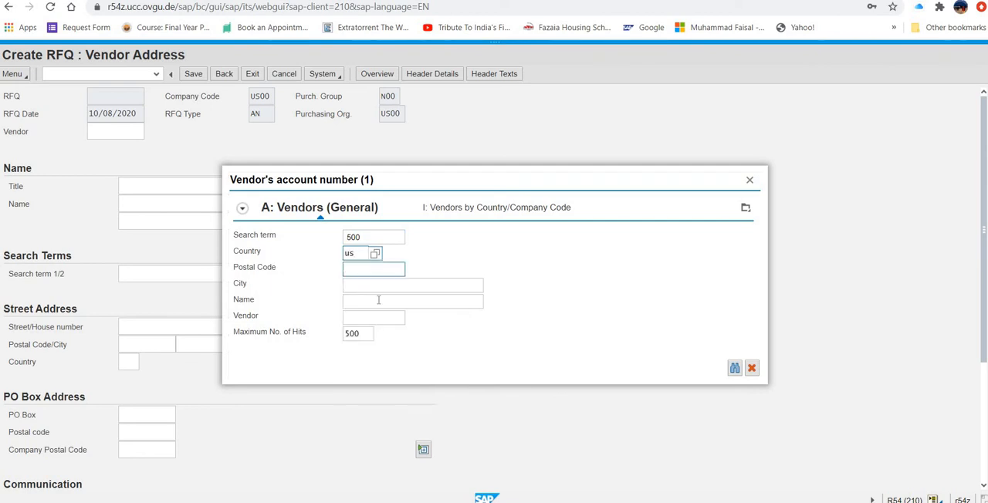
{"action": "left_click", "coordinate": [378, 300]}
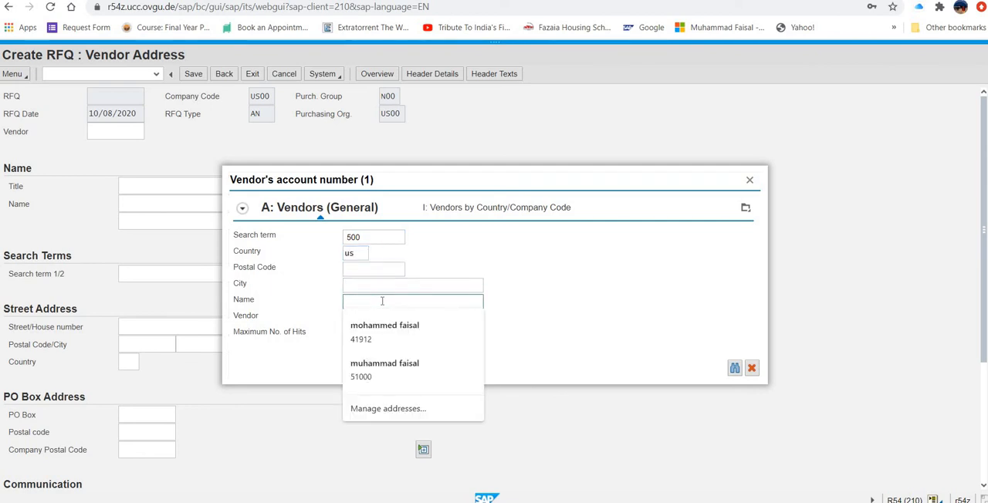
{"action": "type", "text": "spy g"}
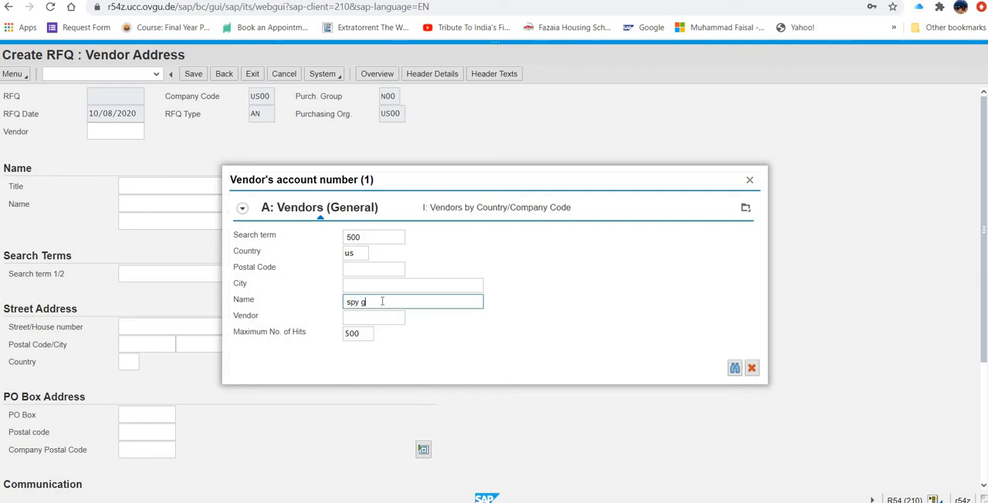
{"action": "type", "text": "ear"}
{"action": "left_click", "coordinate": [734, 368]}
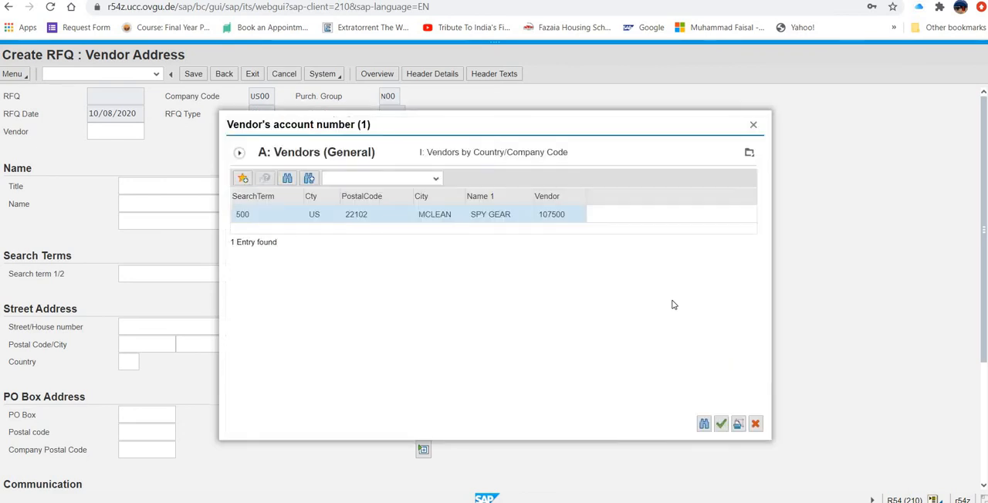
{"action": "left_click", "coordinate": [549, 220]}
{"action": "left_click", "coordinate": [722, 423]}
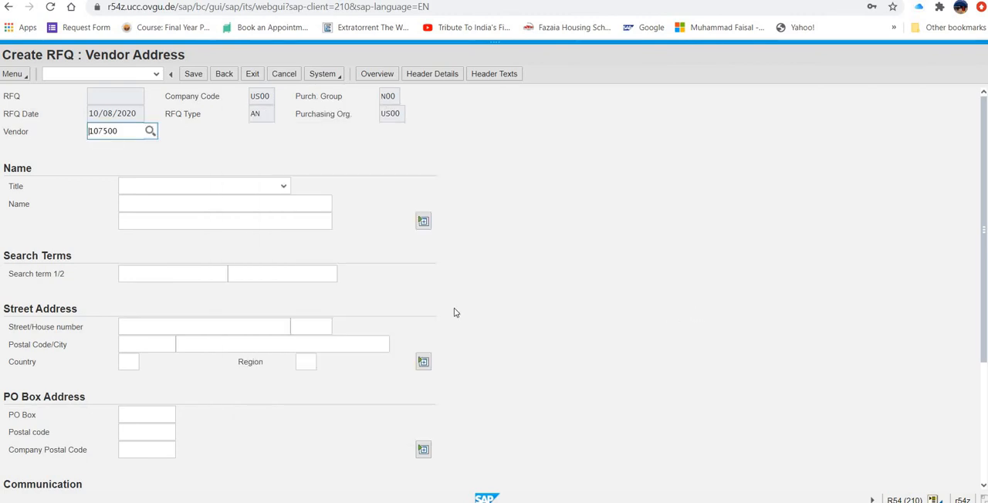
- Set the Spy Gear address's country to us and first search term to 500, save the RFQ, and exit RFQ creation
{"action": "left_click", "coordinate": [130, 366]}
{"action": "type", "text": "us"}
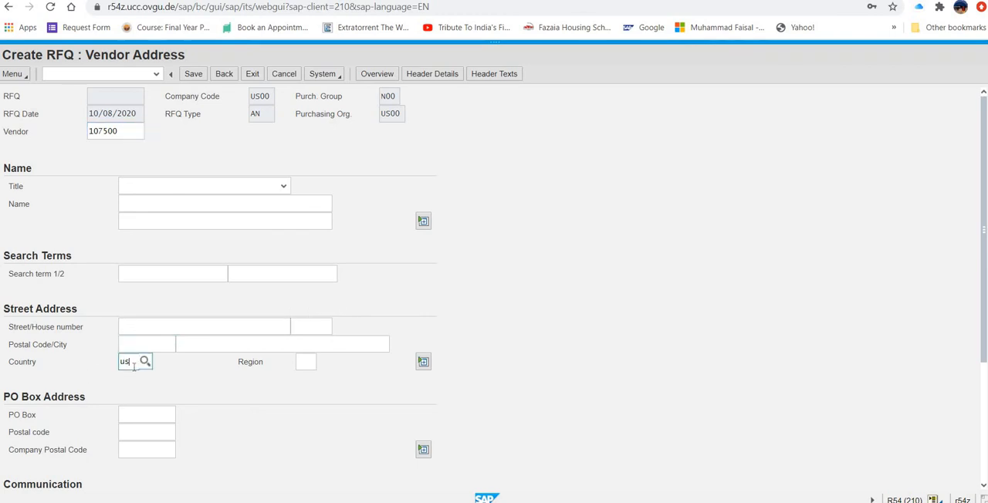
{"action": "left_click", "coordinate": [136, 376]}
{"action": "left_click", "coordinate": [134, 273]}
{"action": "type", "text": "500"}
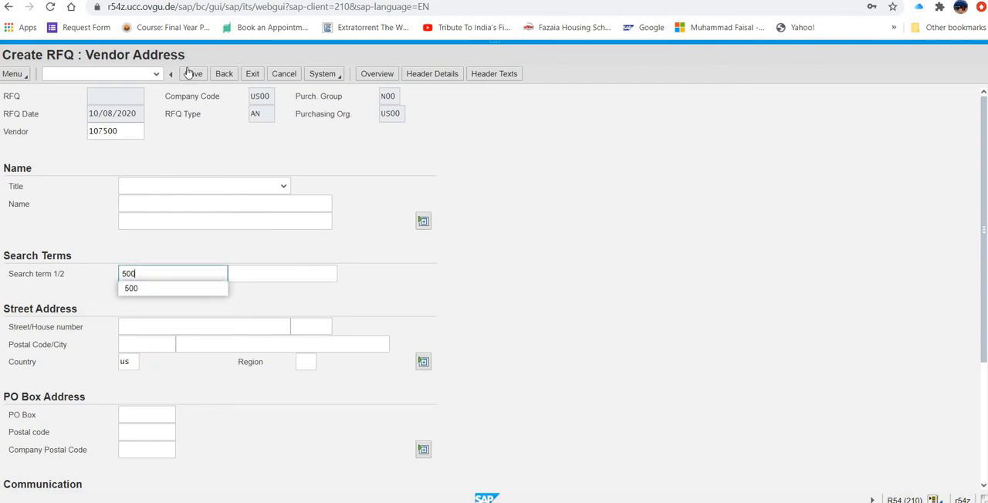
{"action": "left_click", "coordinate": [506, 222]}
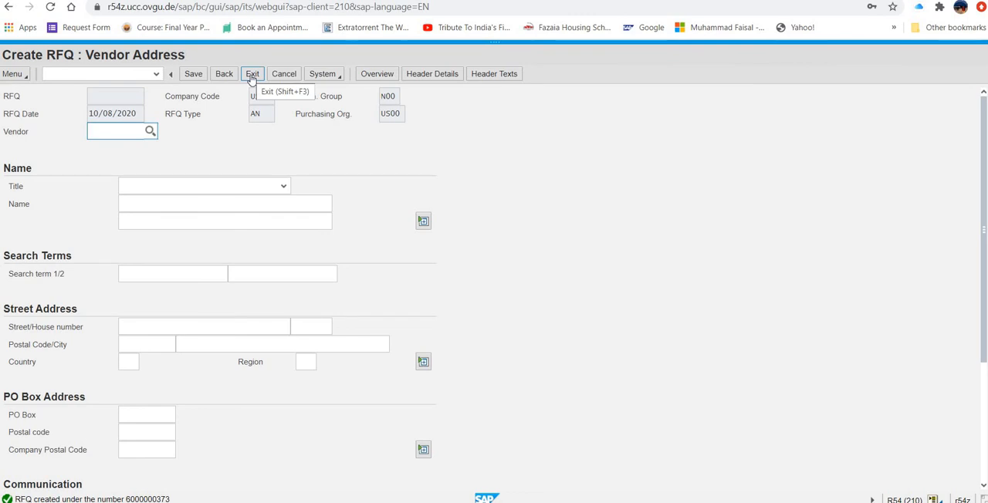
{"action": "left_click", "coordinate": [251, 78]}
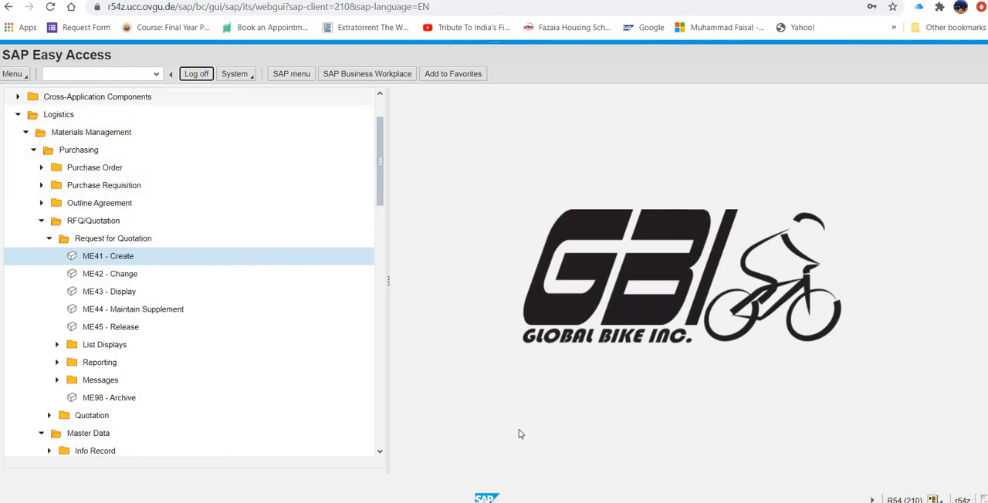
- Check the case study's process list in Word, and open the ME47 - Maintain quotation transaction in SAP
{"action": "key", "text": "alt+Tab"}
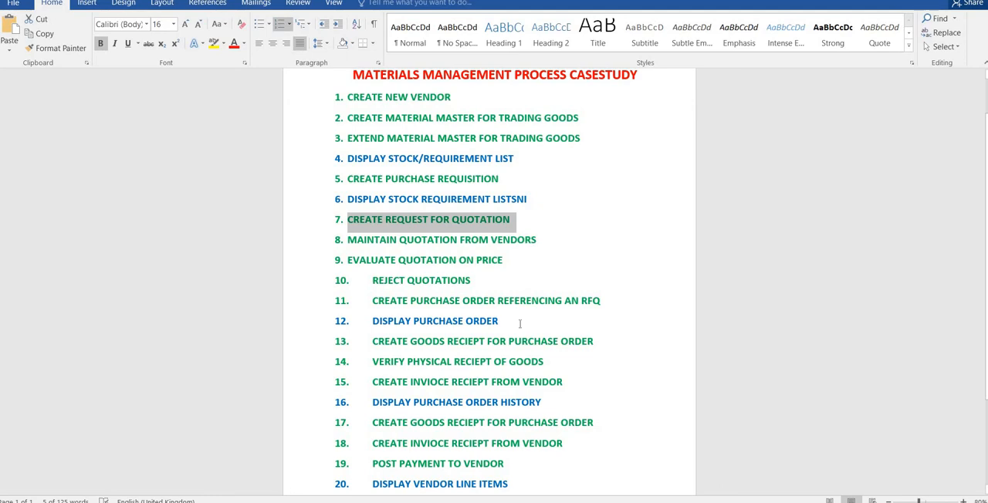
{"action": "key", "text": "alt+Tab"}
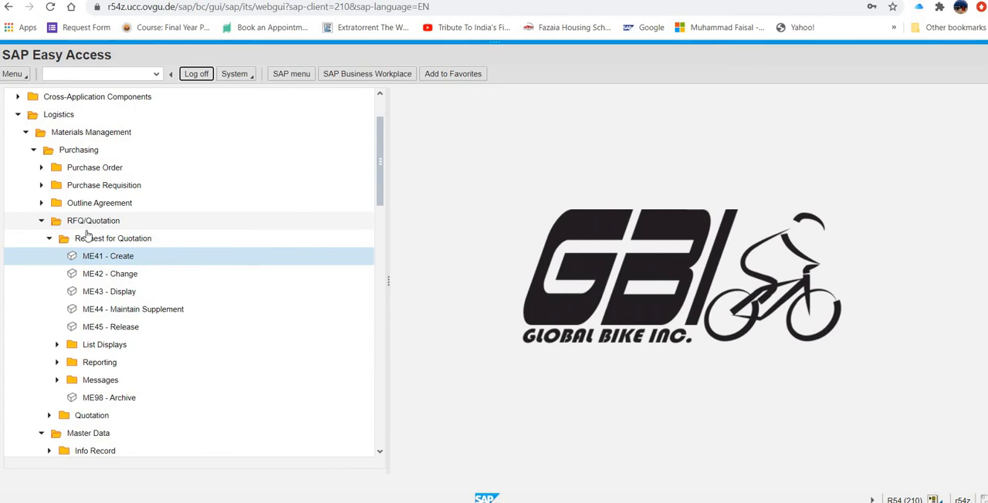
{"action": "left_click", "coordinate": [49, 240]}
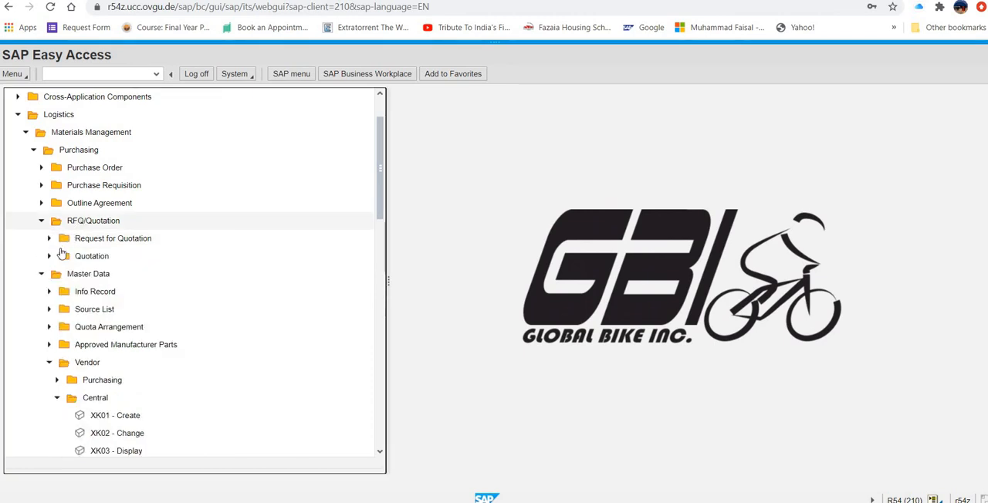
{"action": "left_click", "coordinate": [49, 257]}
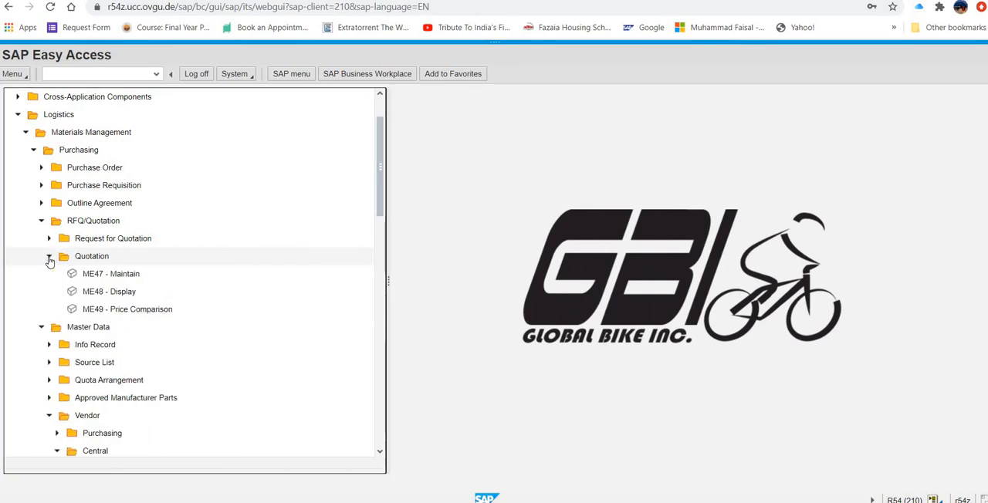
{"action": "double_click", "coordinate": [91, 278]}
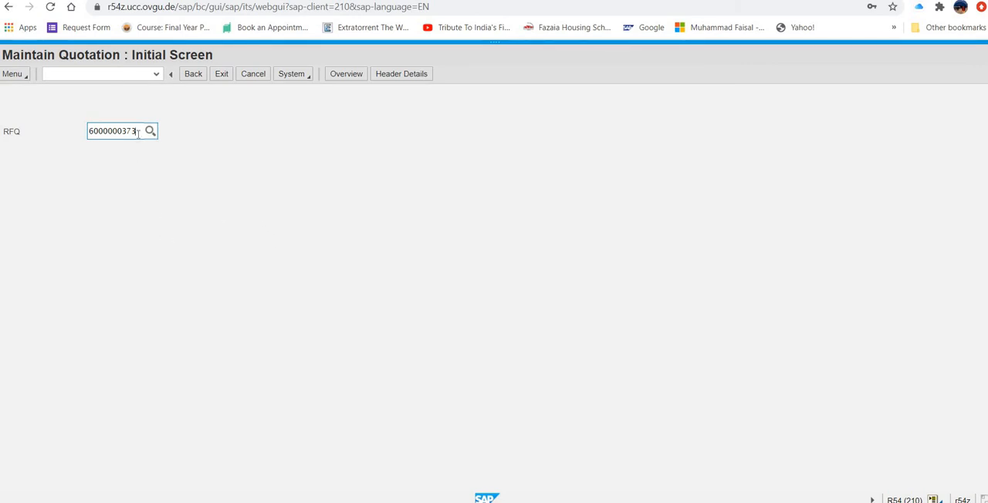
- Enter the Mid-west Supply RFQ's number and open its quotation item overview
{"action": "key", "text": "BackSpace"}
{"action": "type", "text": "1"}
{"action": "key", "text": "Return"}
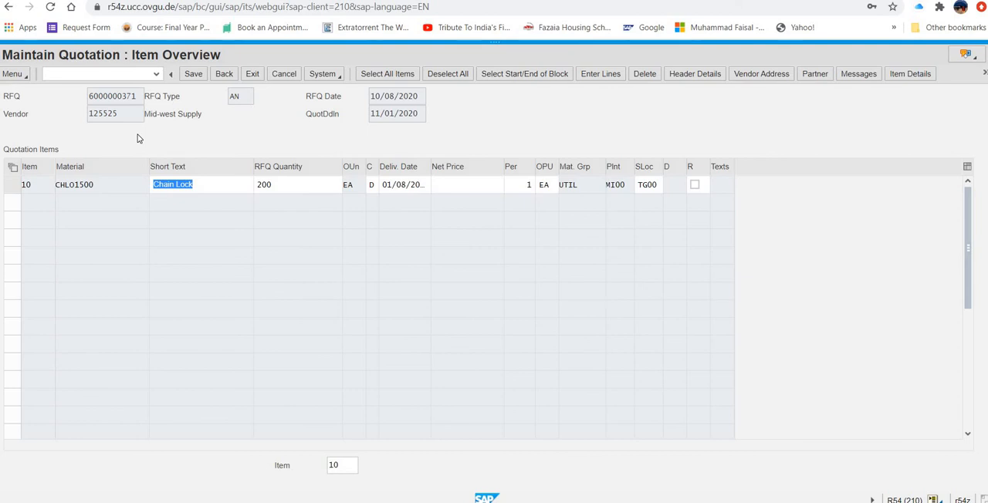
- Set the Chain Lock item's net price to 32 with all items selected, and save the Mid-west Supply quotation
{"action": "left_click", "coordinate": [459, 185]}
{"action": "type", "text": "32"}
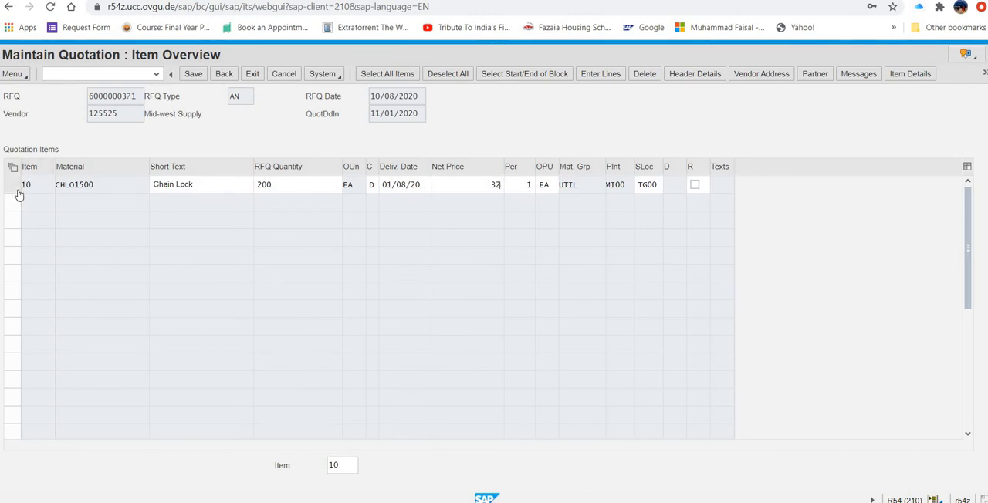
{"action": "left_click", "coordinate": [397, 74]}
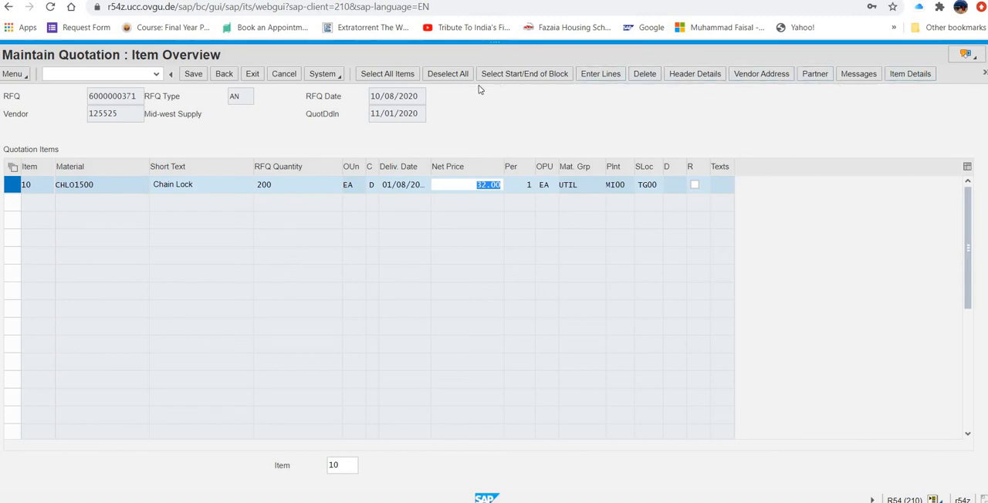
{"action": "left_click", "coordinate": [24, 74]}
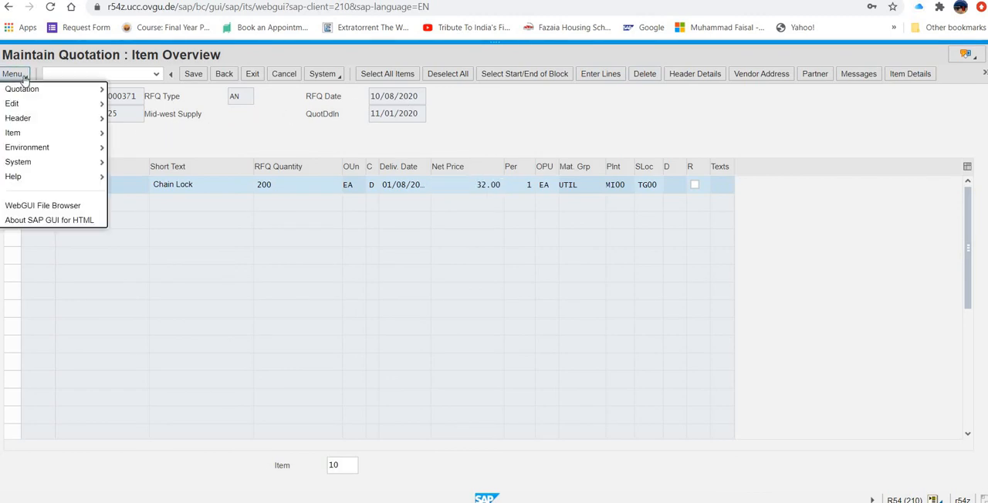
{"action": "mouse_move", "coordinate": [26, 93]}
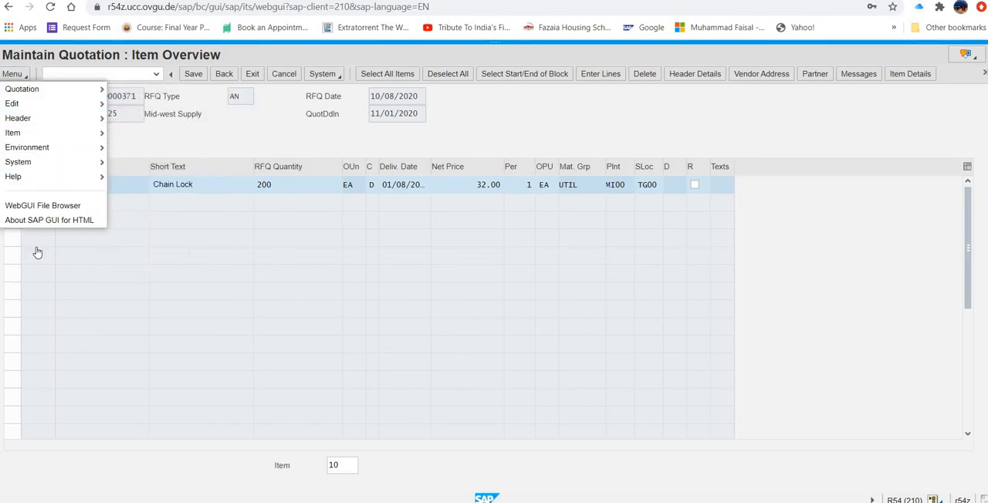
{"action": "left_click", "coordinate": [228, 126]}
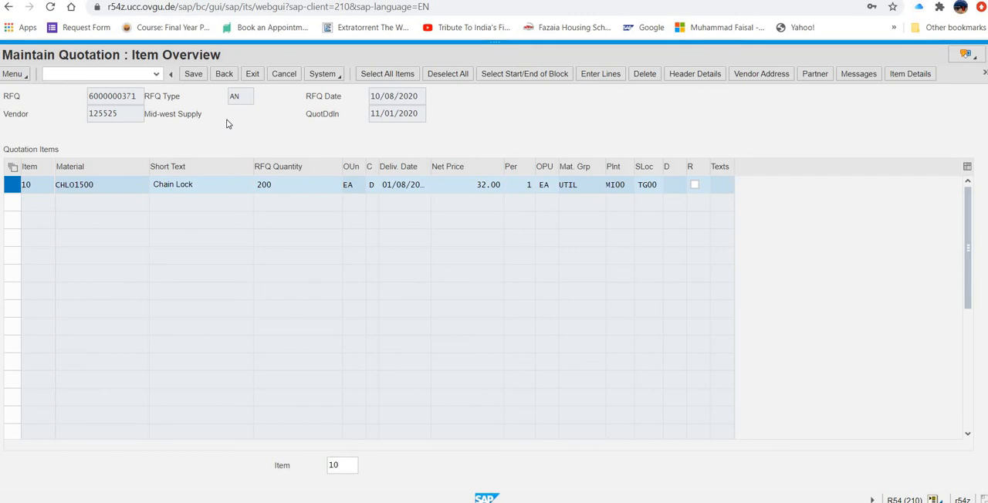
{"action": "left_click", "coordinate": [194, 74]}
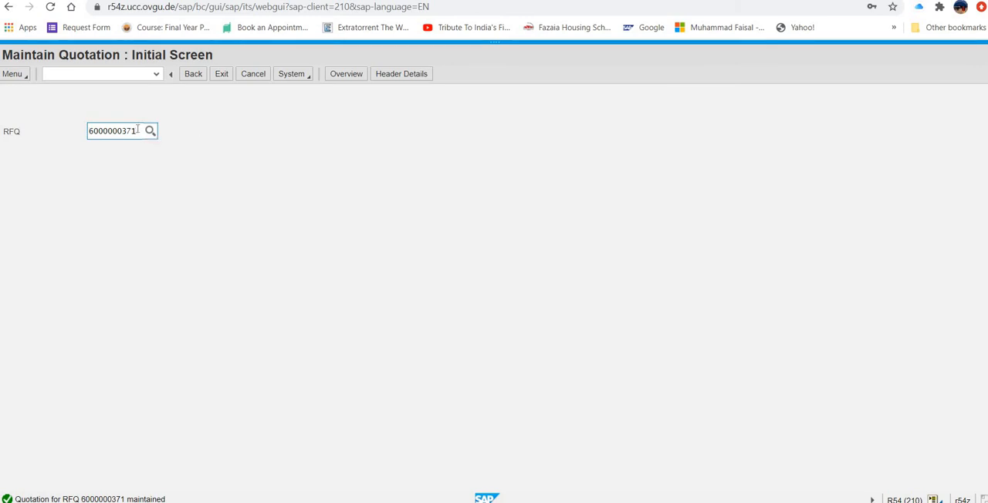
- Open the Dallas Bike Basics RFQ's quotation, set the Chain Lock item's net price to 36.5, and save
{"action": "key", "text": "BackSpace"}
{"action": "type", "text": "2"}
{"action": "key", "text": "Return"}
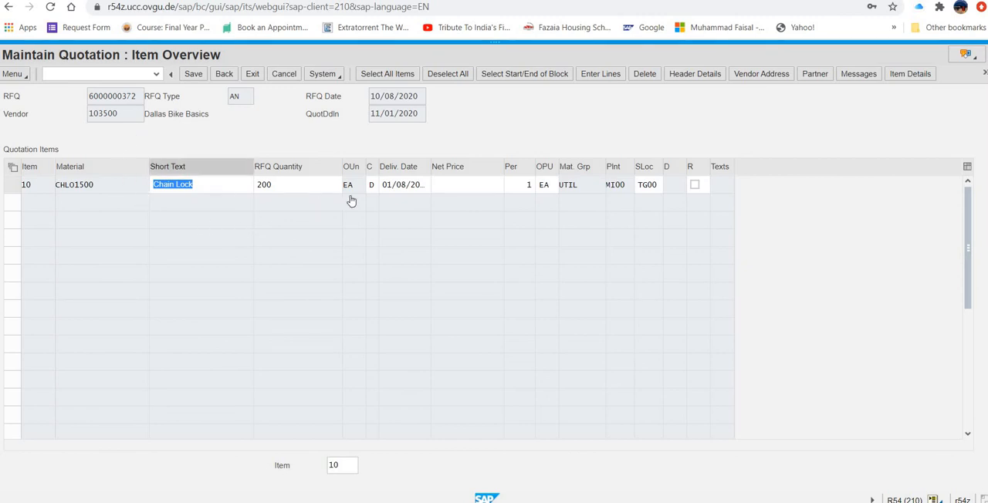
{"action": "left_click", "coordinate": [485, 183]}
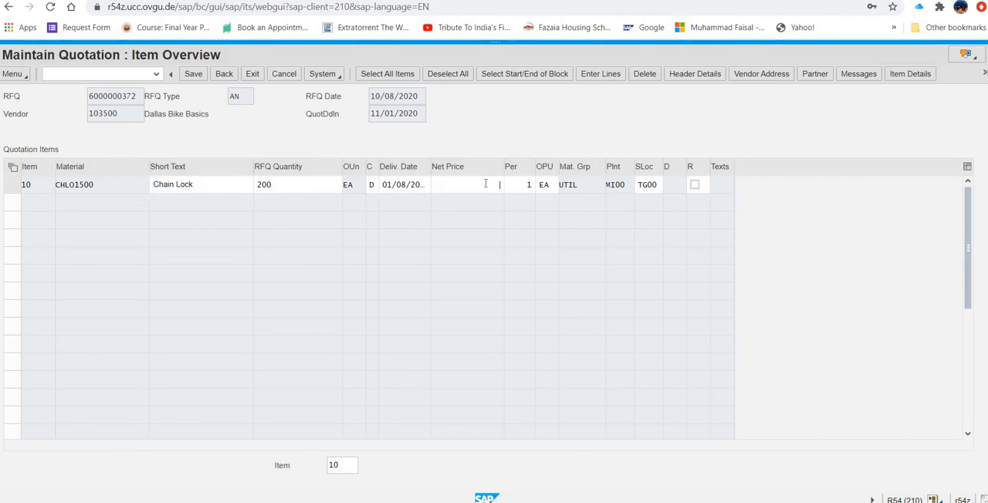
{"action": "type", "text": "36.5"}
{"action": "left_click", "coordinate": [194, 75]}
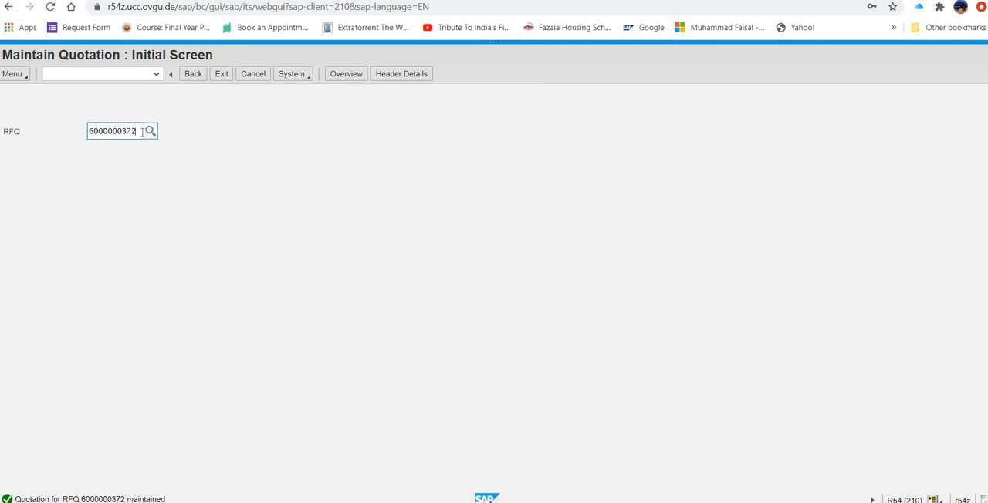
- Open the Spy Gear RFQ's quotation, set the Chain Lock item's net price to 35, save it, and exit quotation maintenance
{"action": "key", "text": "BackSpace"}
{"action": "type", "text": "3"}
{"action": "key", "text": "Return"}
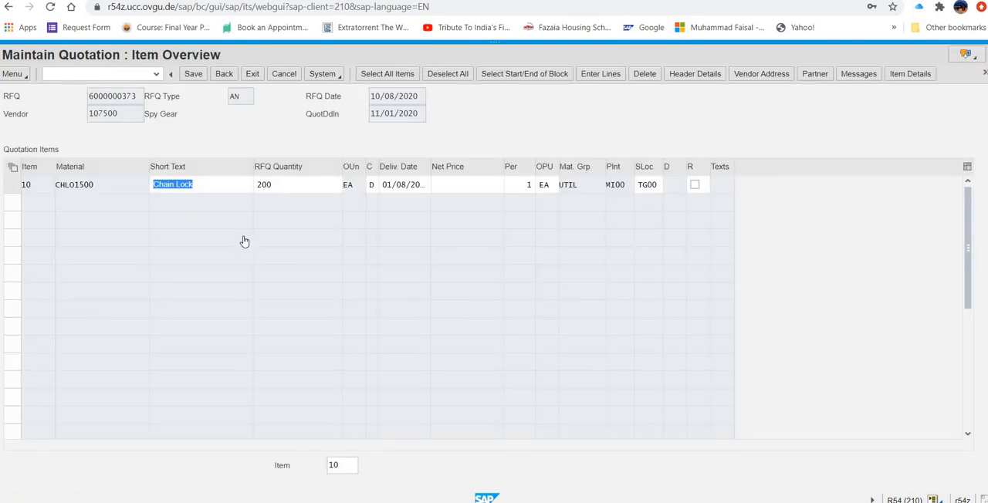
{"action": "left_click", "coordinate": [479, 184]}
{"action": "type", "text": "35"}
{"action": "left_click", "coordinate": [195, 77]}
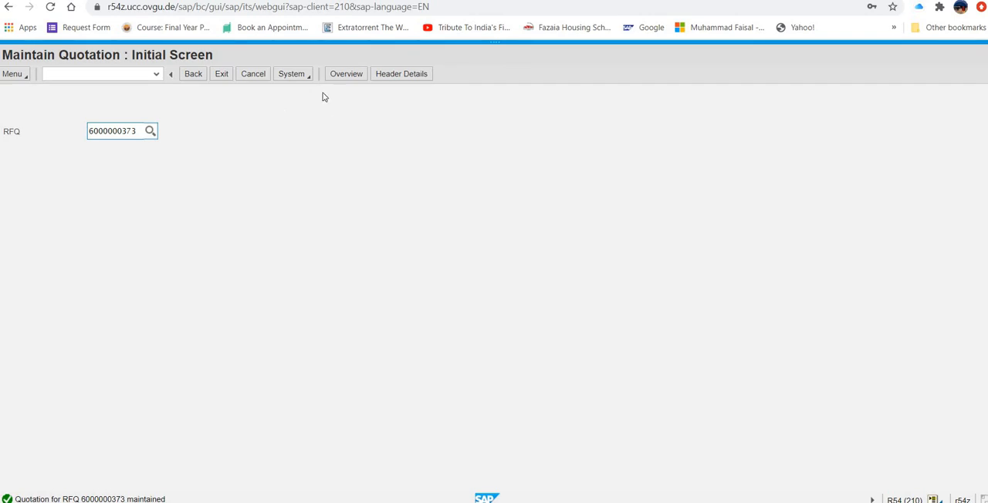
{"action": "left_click", "coordinate": [222, 74]}
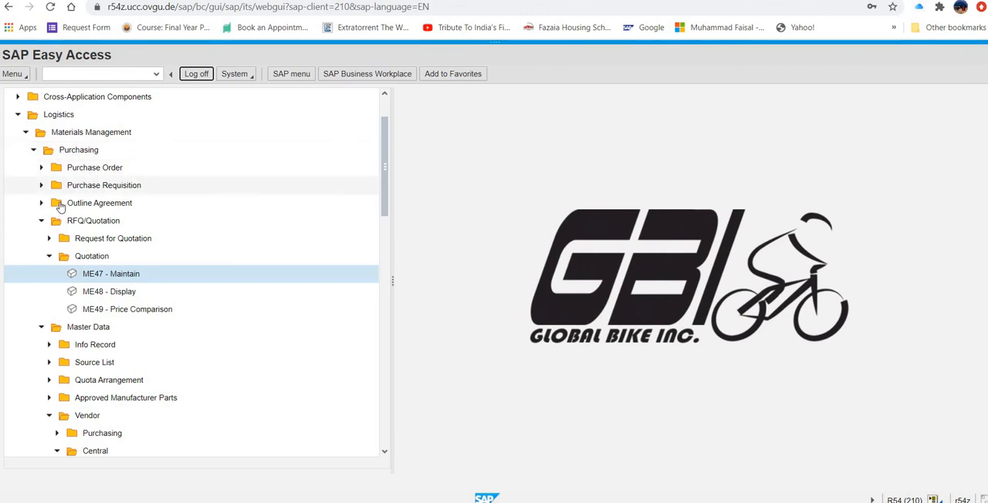
- Open the ME49 - Price Comparison transaction and set the collective RFQ to rfq1500
{"action": "left_click", "coordinate": [49, 257]}
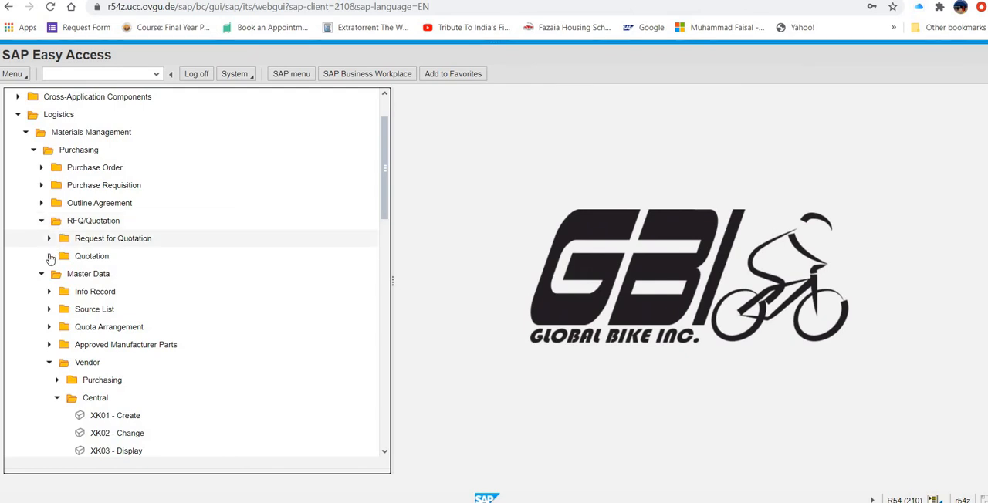
{"action": "left_click", "coordinate": [49, 257]}
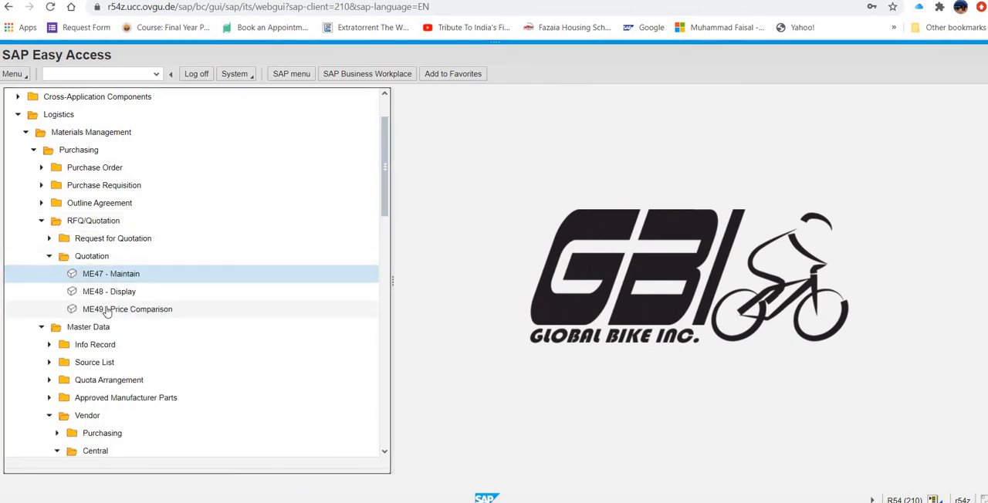
{"action": "left_click", "coordinate": [107, 309]}
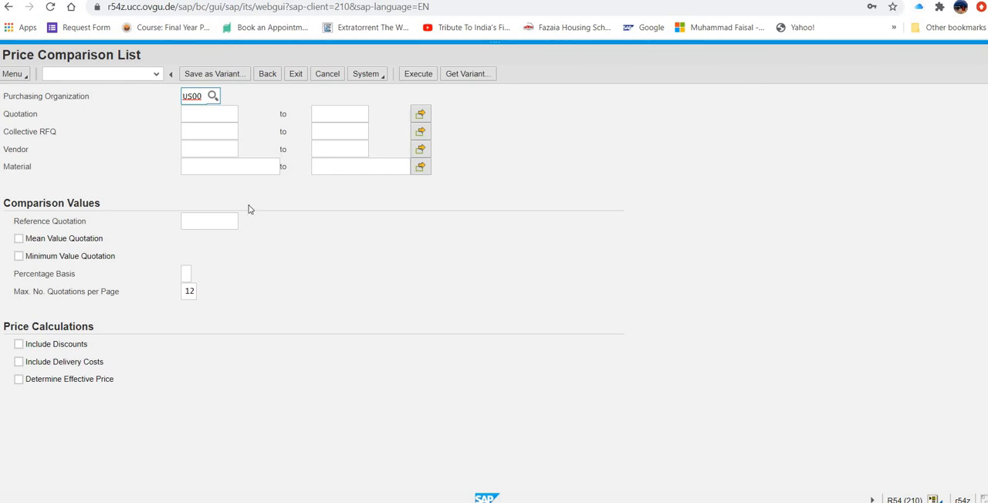
{"action": "left_click", "coordinate": [217, 132]}
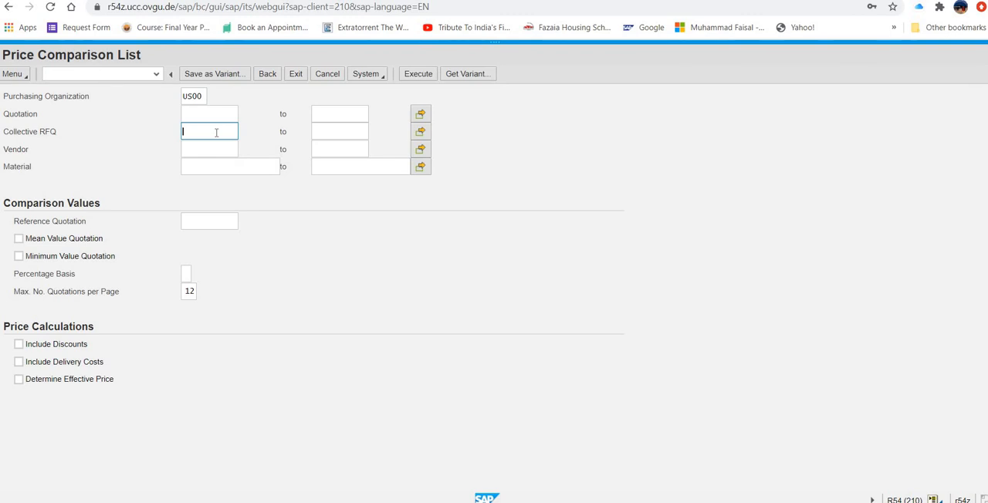
{"action": "type", "text": "rfq1"}
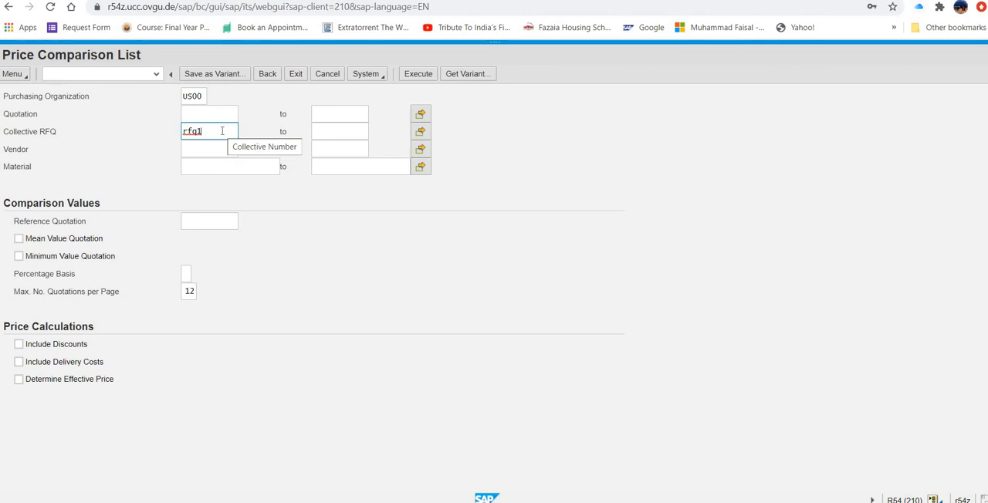
{"action": "type", "text": "###"}
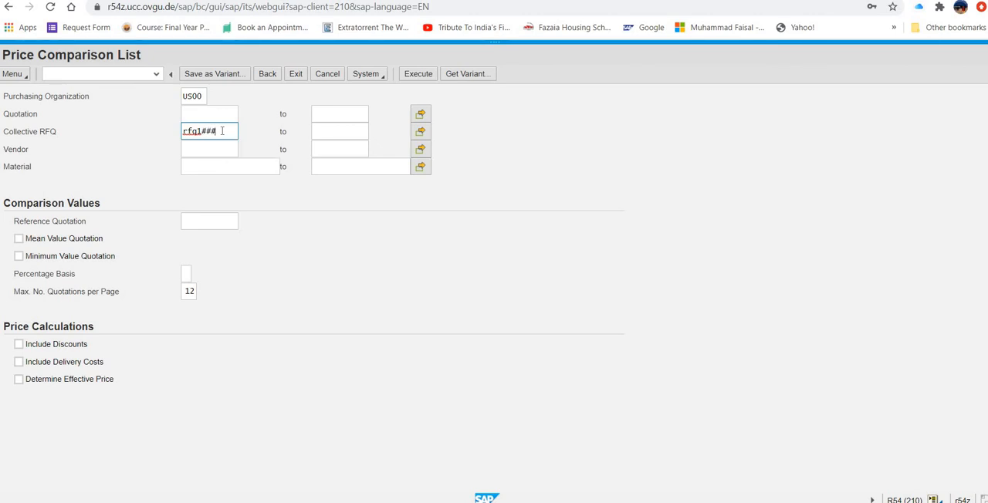
{"action": "key", "text": "BackSpace"}
{"action": "key", "text": "BackSpace"}
{"action": "key", "text": "BackSpace"}
{"action": "type", "text": "500"}
- Enable Mean Value Quotation and Determine Effective Price, and execute the price comparison
{"action": "left_click", "coordinate": [19, 238]}
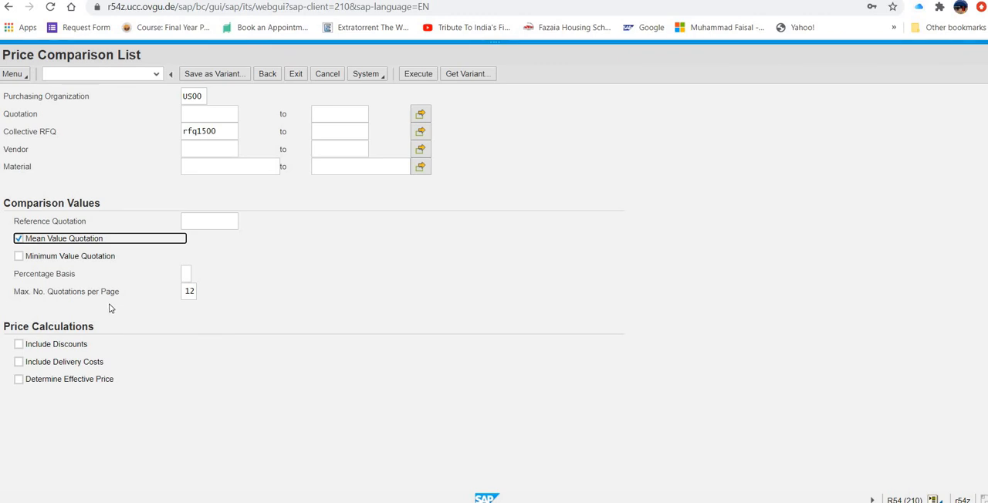
{"action": "left_click", "coordinate": [18, 380]}
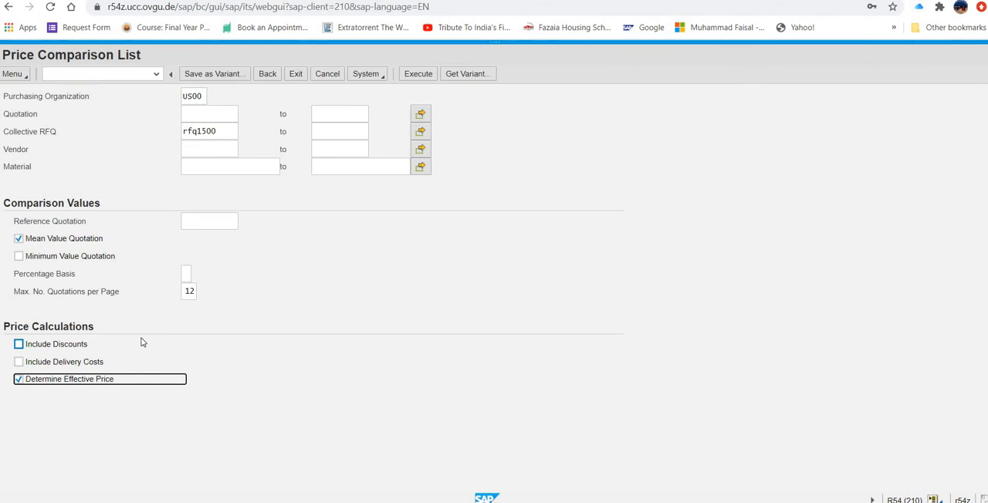
{"action": "left_click", "coordinate": [416, 75]}
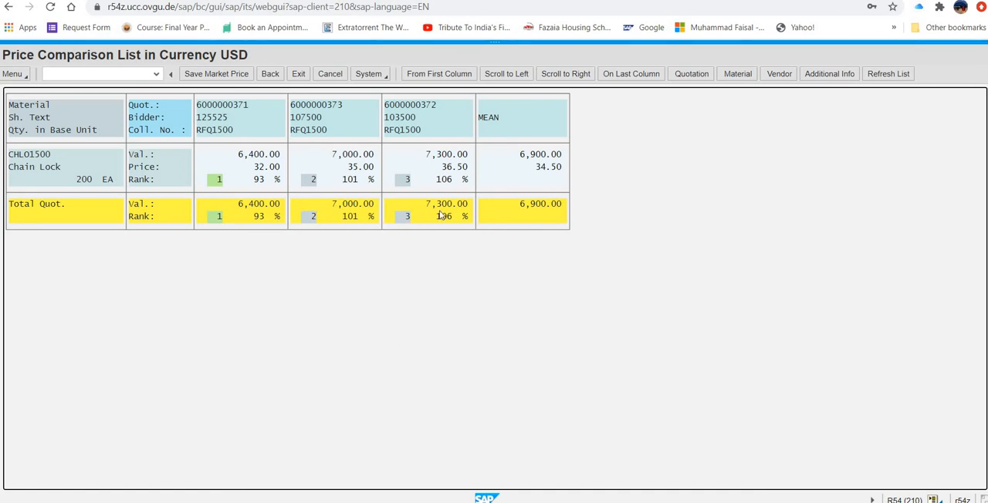
- Open the Dallas Bike Basics quotation item from the comparison list, set its rejection indicator, and save it despite the missing message record
{"action": "left_click", "coordinate": [445, 167]}
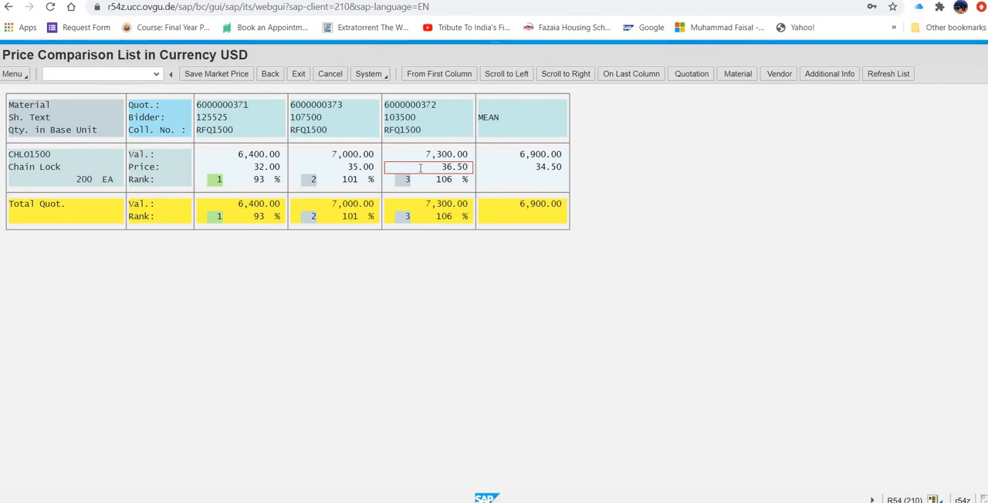
{"action": "double_click", "coordinate": [447, 164]}
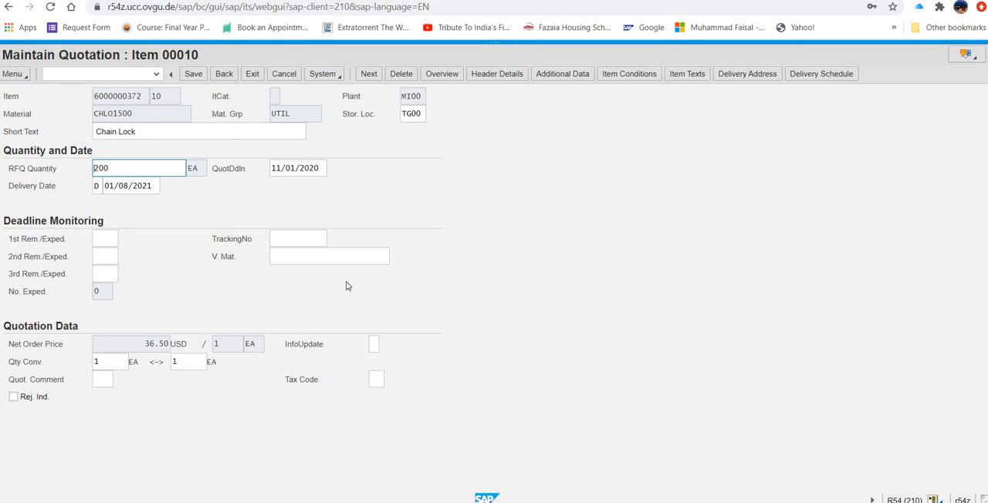
{"action": "left_click", "coordinate": [13, 397]}
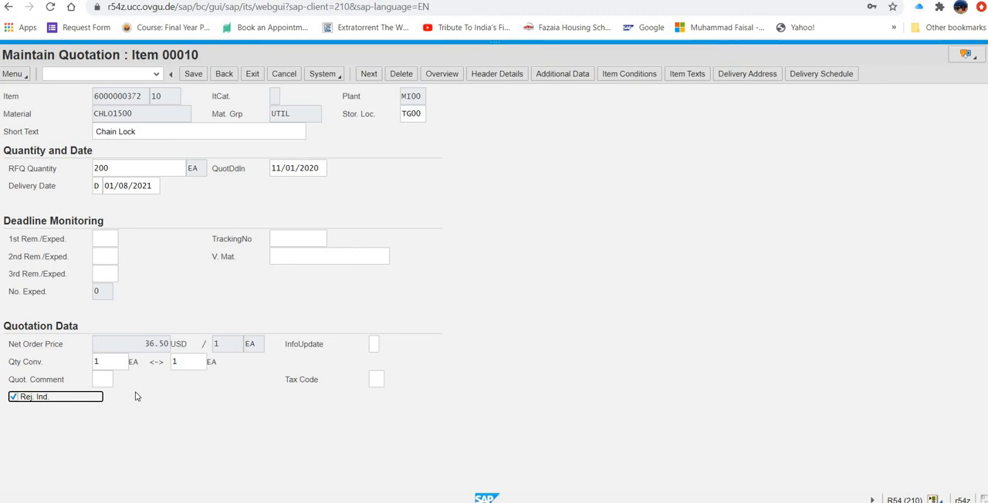
{"action": "left_click", "coordinate": [197, 75]}
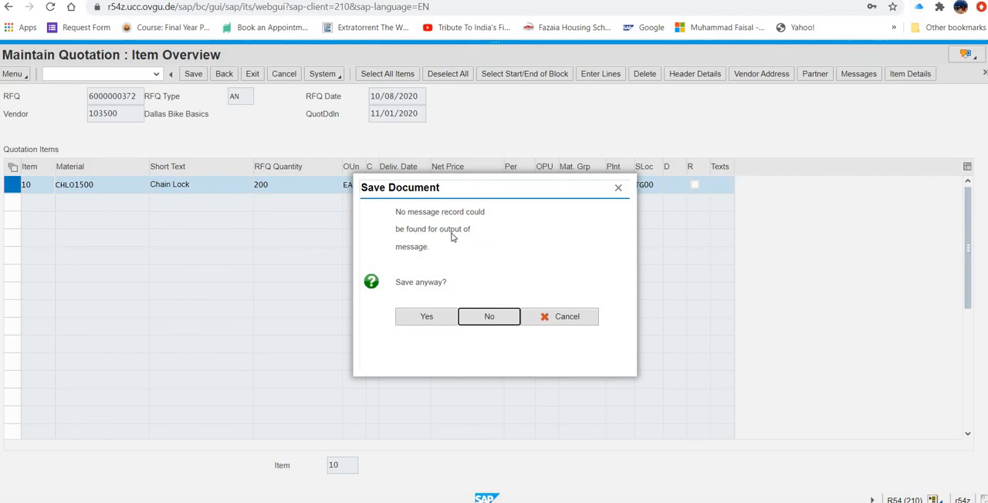
{"action": "left_click", "coordinate": [427, 319]}
{"action": "left_click", "coordinate": [427, 317]}
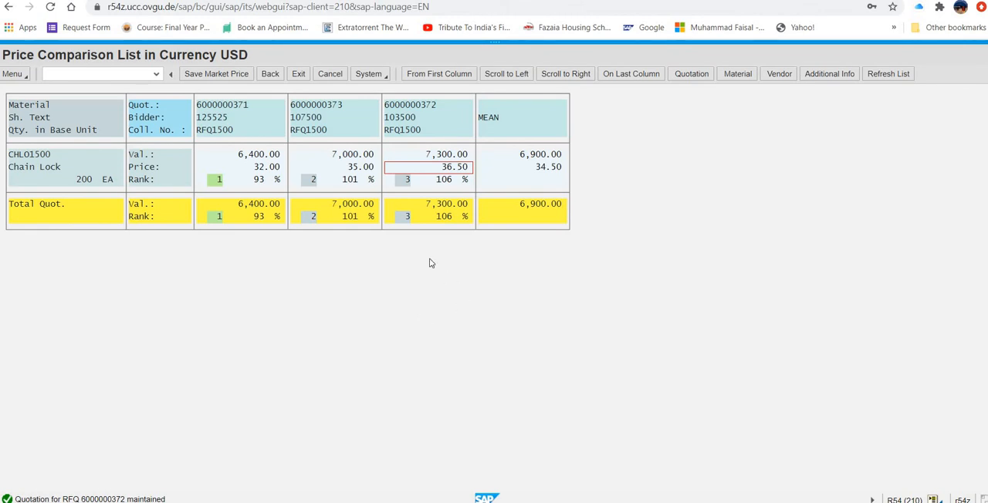
- Open the Spy Gear quotation item from the comparison list, set its rejection indicator, and save
{"action": "left_click", "coordinate": [363, 167]}
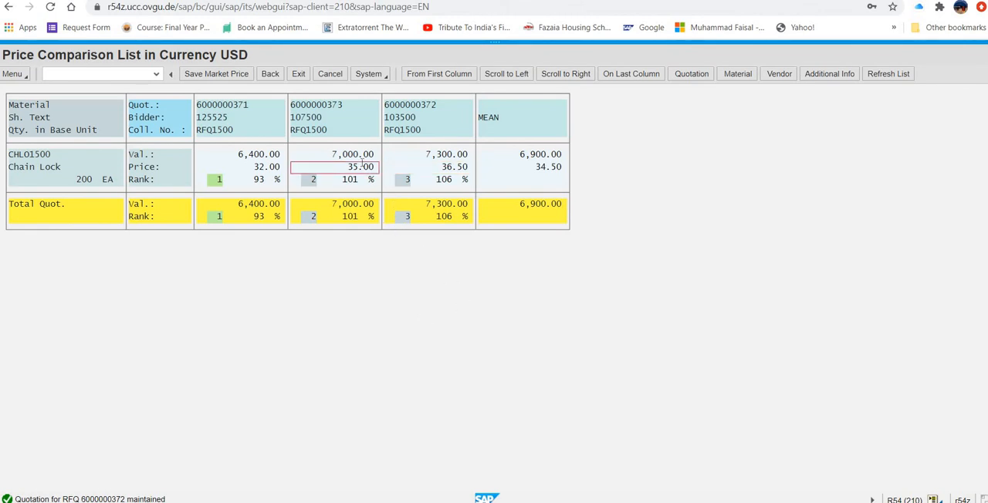
{"action": "double_click", "coordinate": [364, 166]}
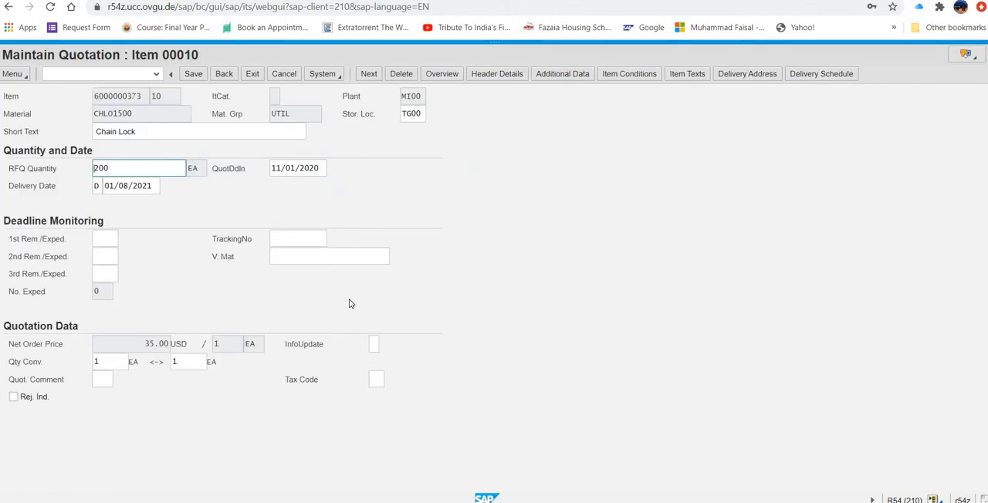
{"action": "left_click", "coordinate": [13, 398]}
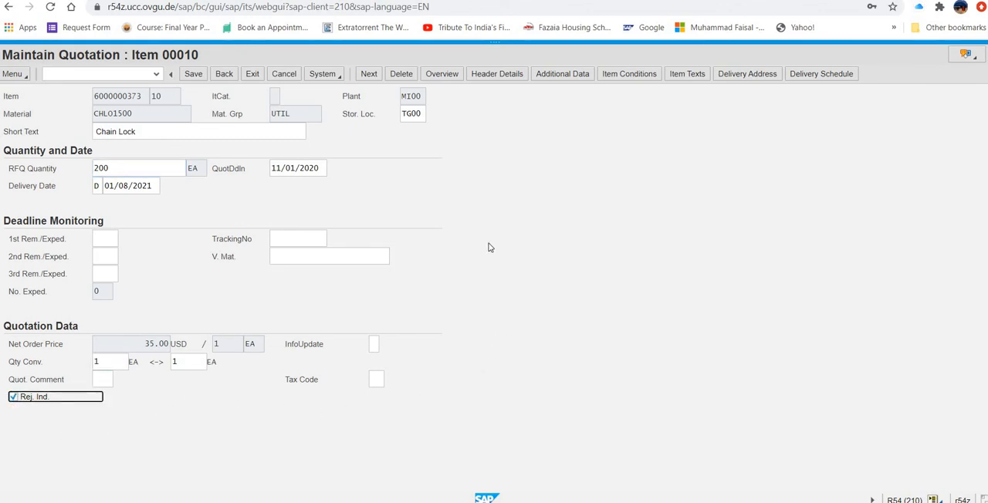
{"action": "left_click", "coordinate": [194, 74]}
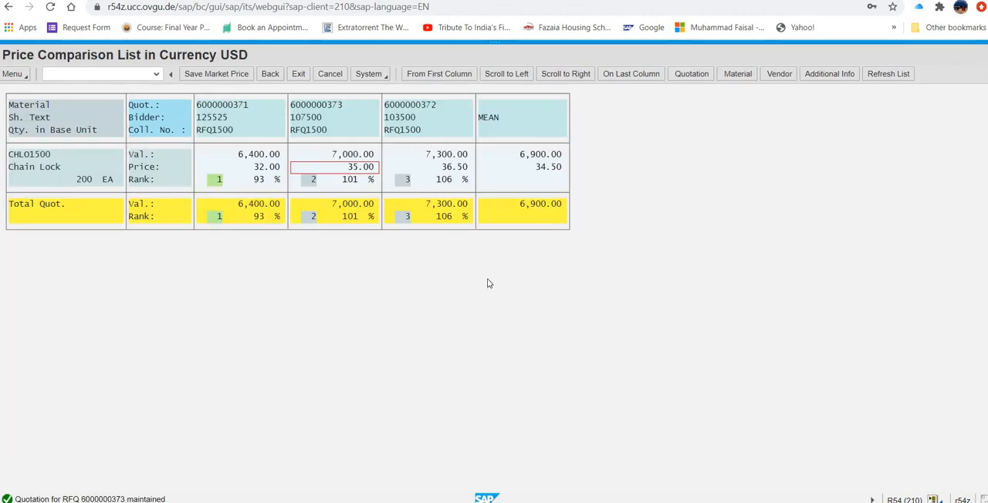
- Check the rejection indicator on the Dallas Bike Basics quotation, and exit the quotation and the price comparison list
{"action": "left_click", "coordinate": [447, 179]}
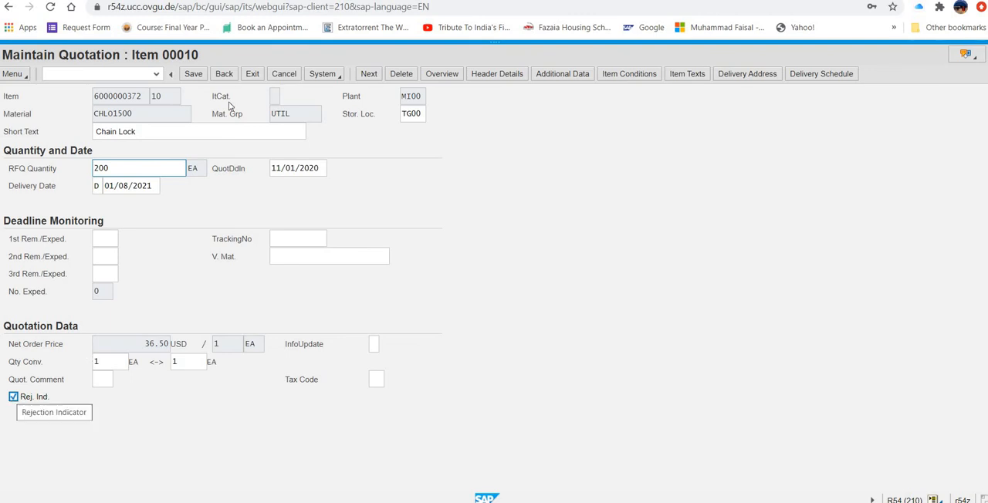
{"action": "left_click", "coordinate": [193, 73]}
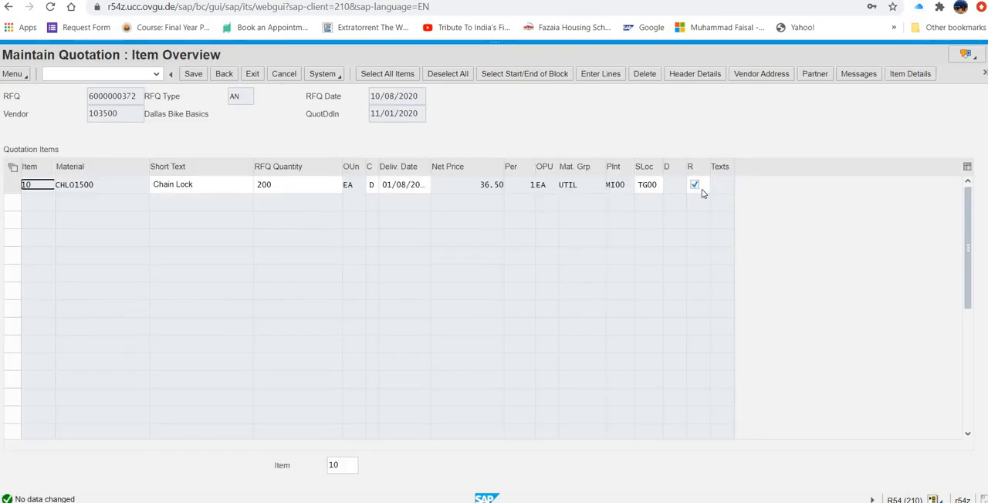
{"action": "left_click", "coordinate": [194, 74]}
{"action": "left_click", "coordinate": [251, 73]}
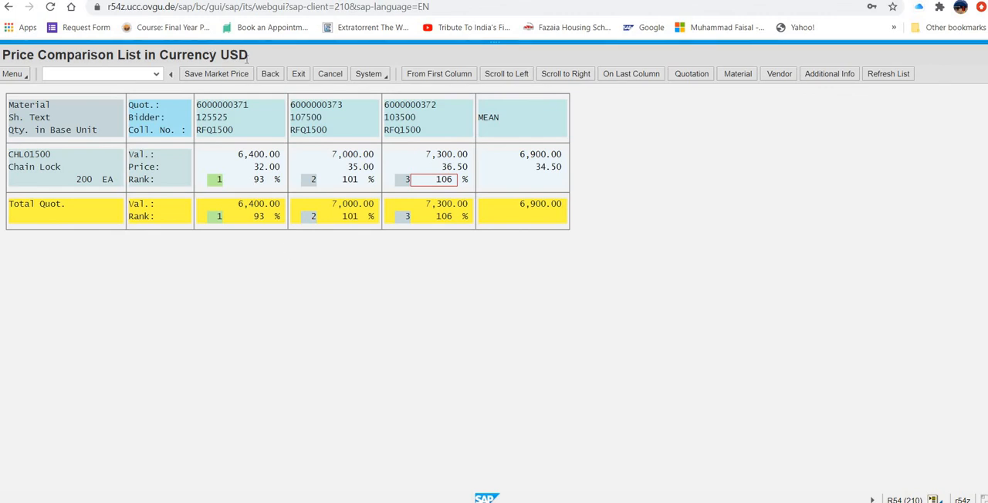
{"action": "left_click", "coordinate": [298, 73]}
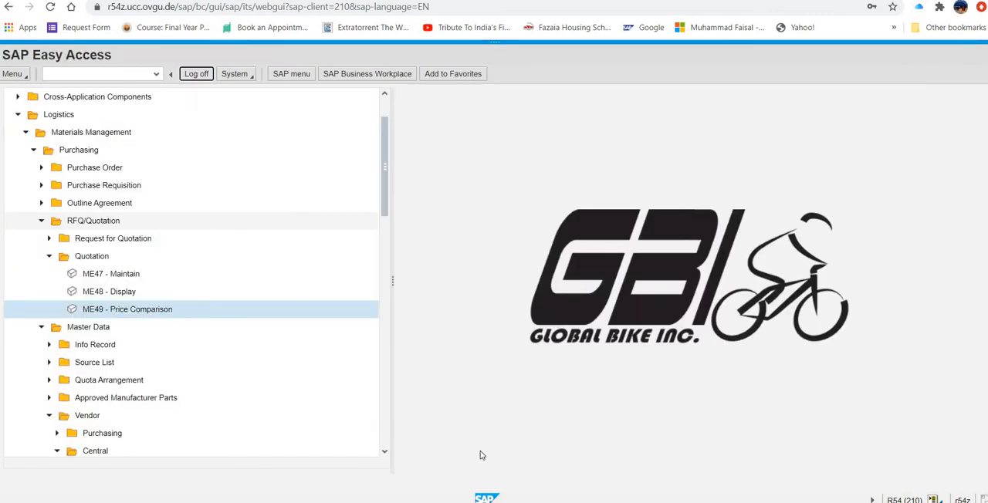
- Switch to Word and review the case study's process list from Create Request for Quotation to Create Purchase Order Referencing an RFQ
{"action": "left_click", "coordinate": [608, 502]}
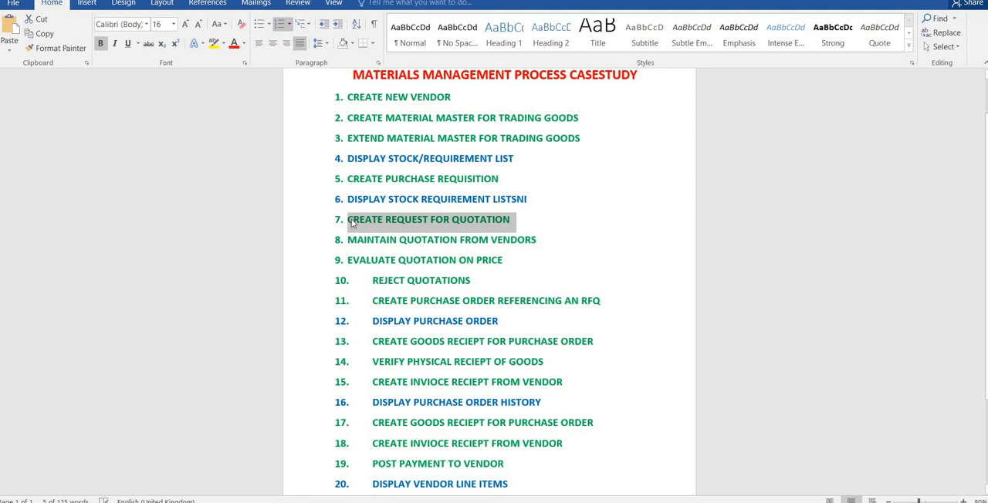
{"action": "left_click_drag", "start_coordinate": [350, 223], "coordinate": [517, 287]}
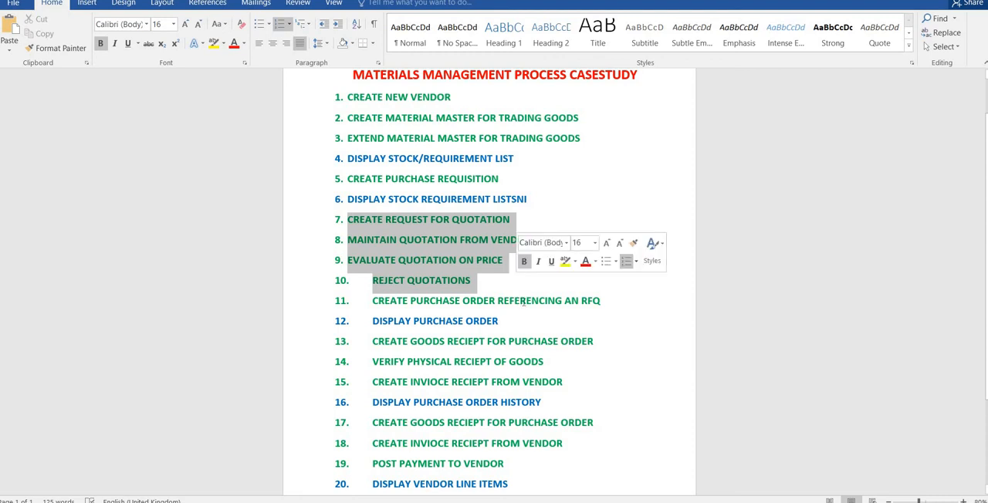
{"action": "left_click", "coordinate": [529, 298]}
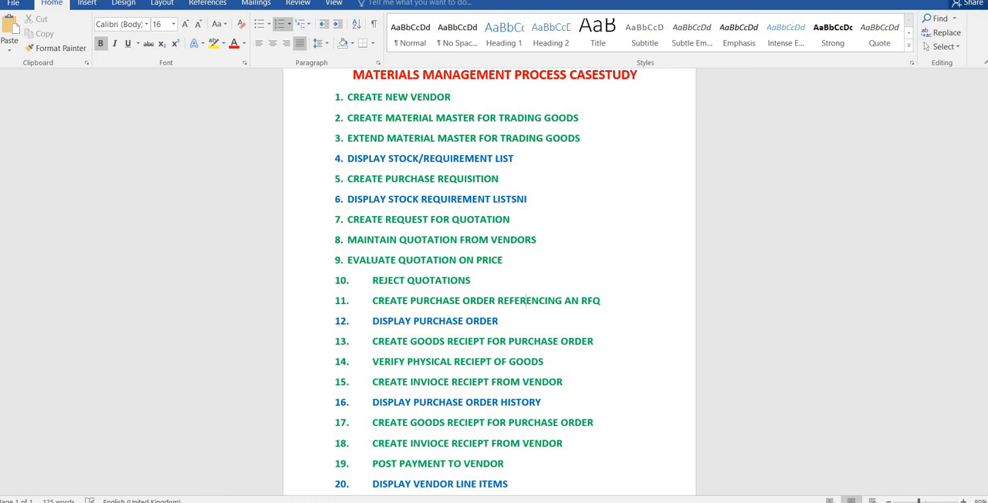
- Return to SAP and collapse the Quotation, RFQ/Quotation and Master Data folders under Purchasing
{"action": "key", "text": "alt+Tab"}
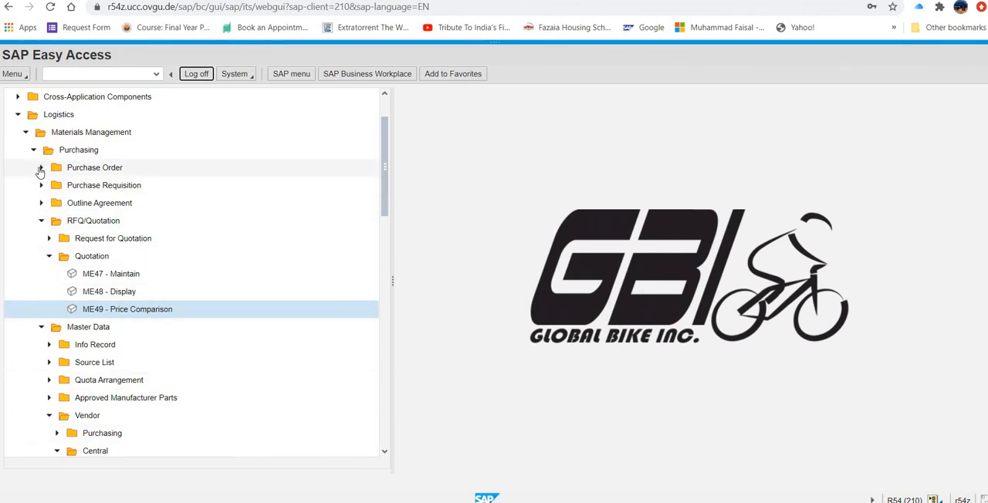
{"action": "left_click", "coordinate": [49, 257]}
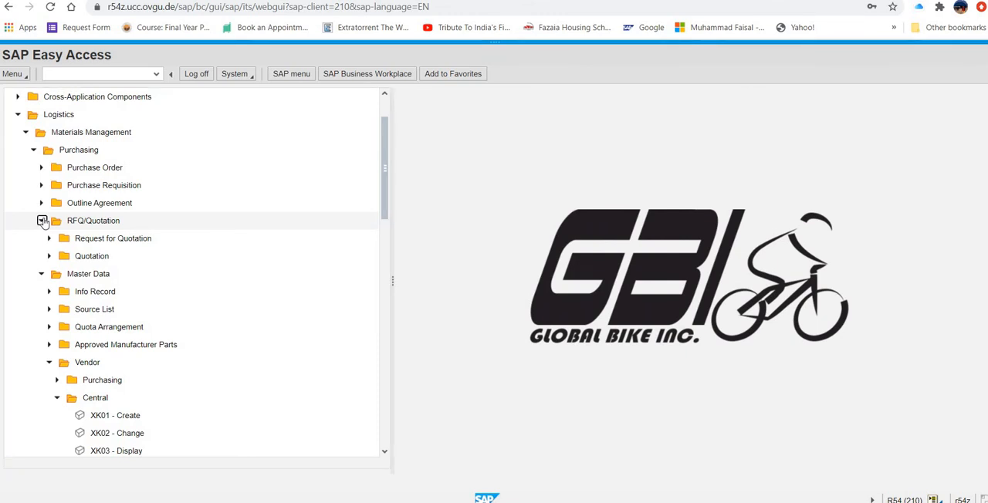
{"action": "left_click", "coordinate": [42, 221]}
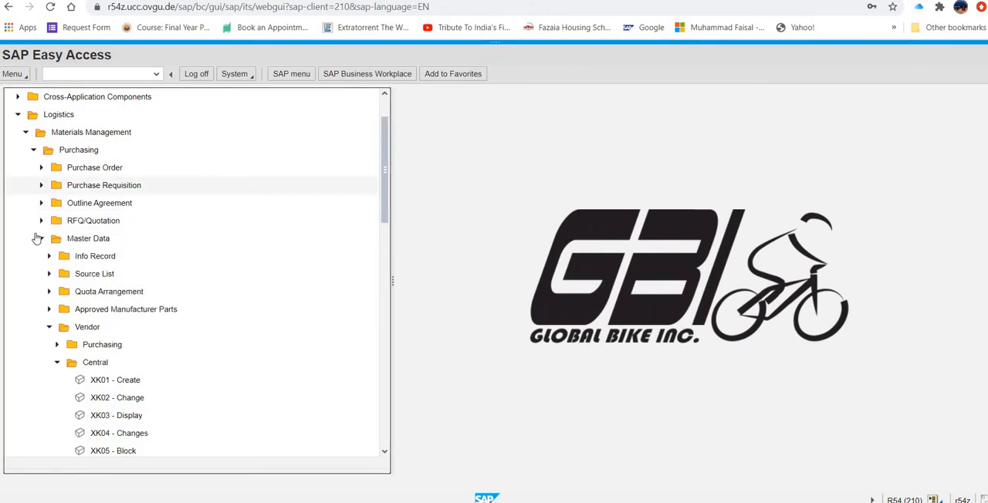
{"action": "left_click", "coordinate": [41, 239]}
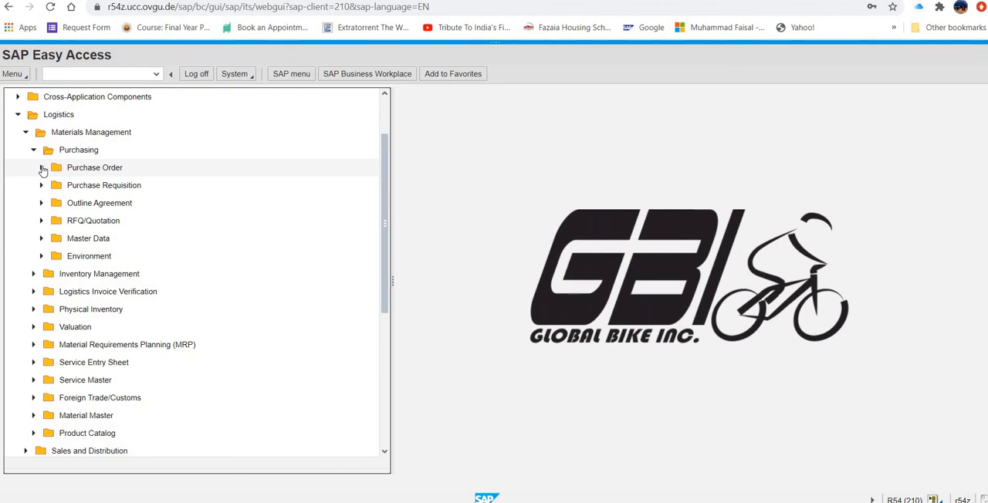
- Start a purchase order with ME21N for a known vendor and turn on the document overview
{"action": "left_click", "coordinate": [43, 169]}
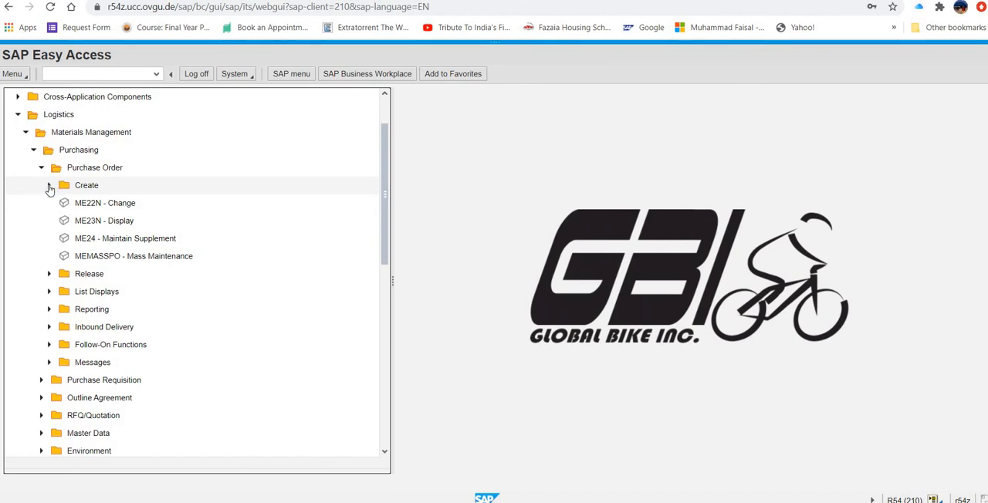
{"action": "left_click", "coordinate": [49, 186]}
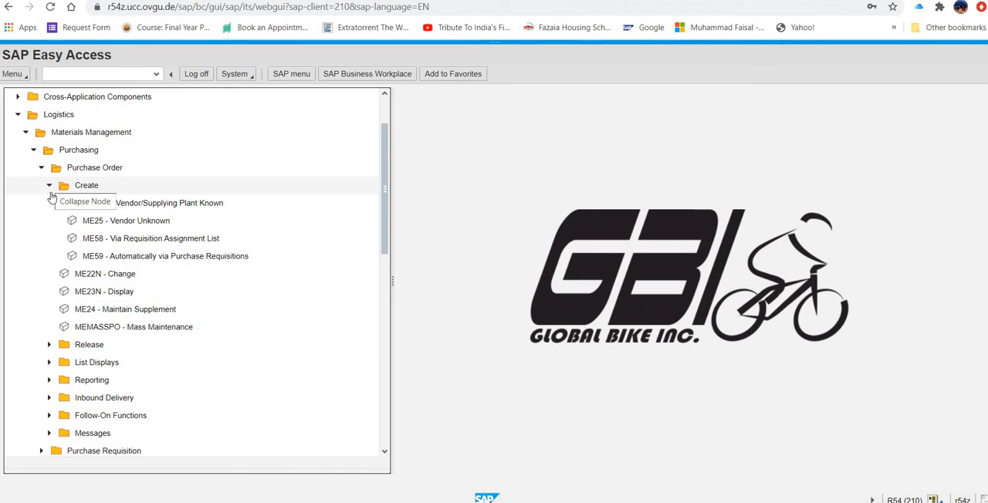
{"action": "left_click", "coordinate": [130, 205]}
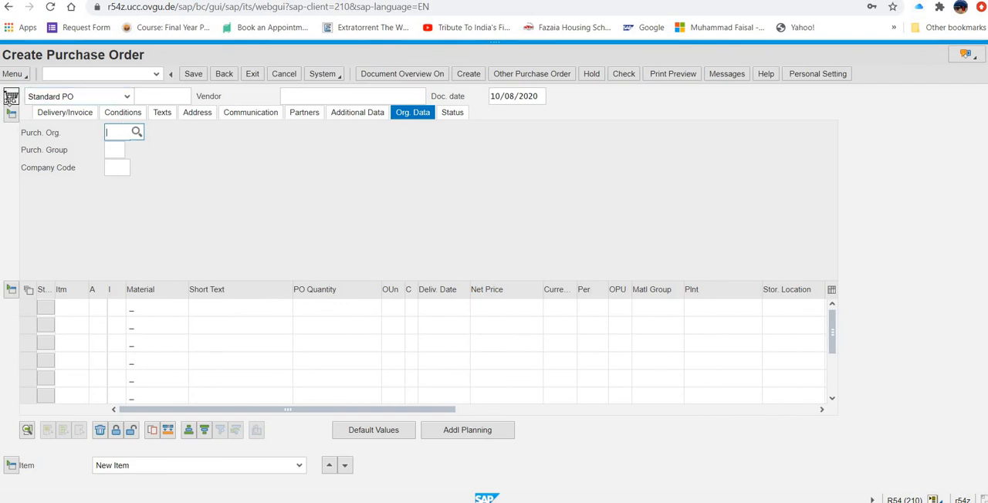
{"action": "left_click", "coordinate": [6, 93]}
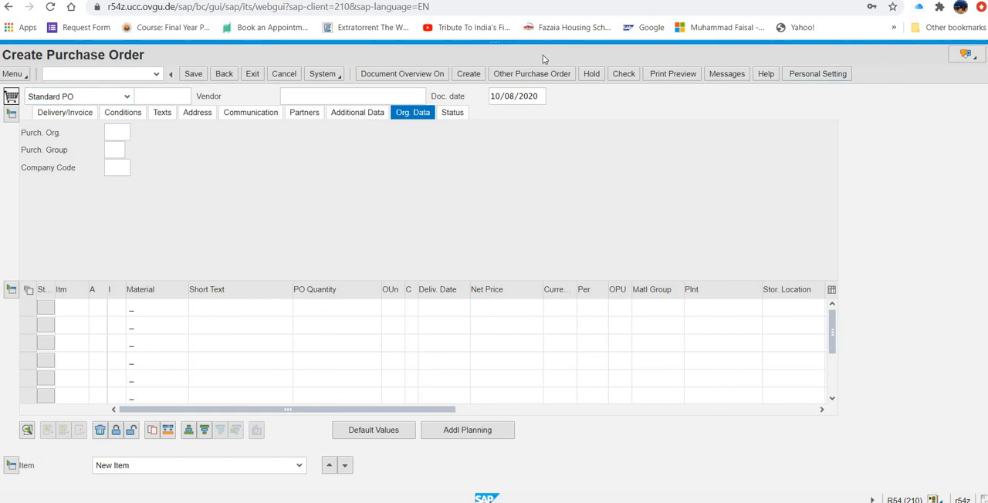
{"action": "left_click", "coordinate": [427, 77]}
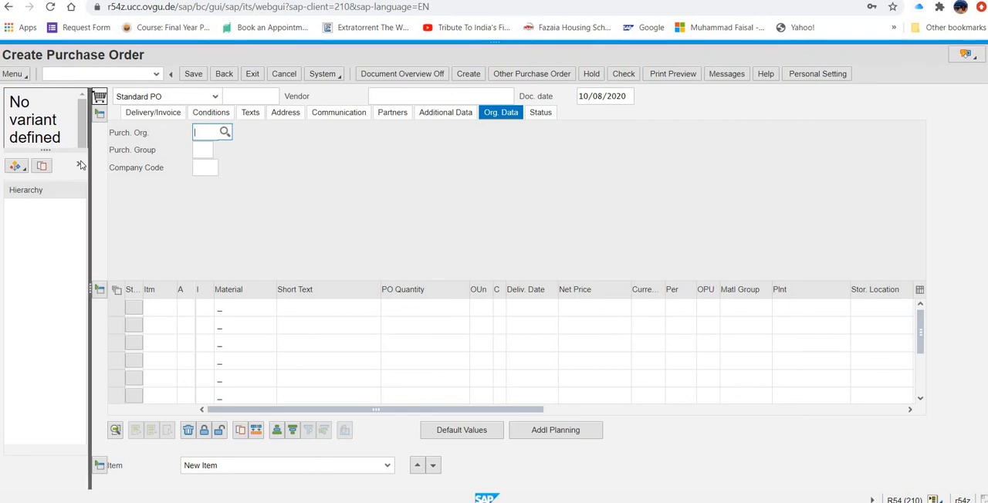
{"action": "left_click", "coordinate": [81, 166]}
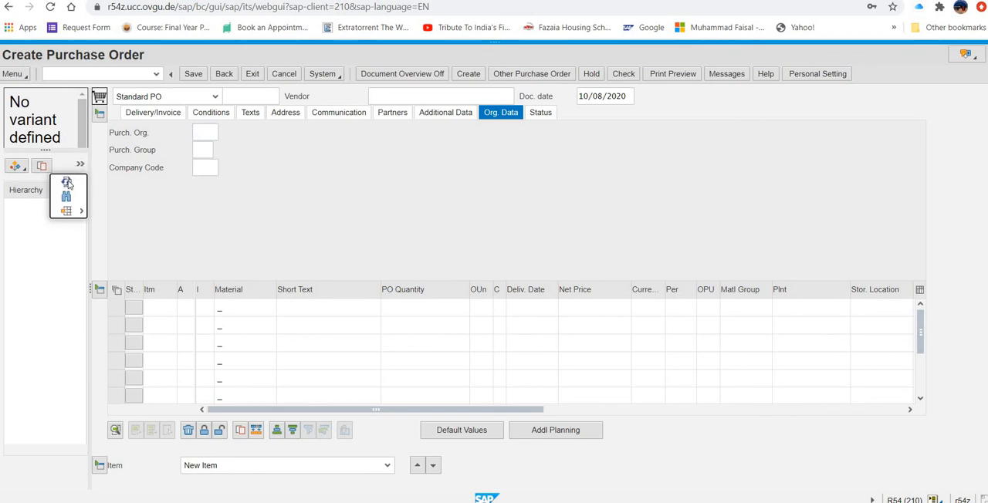
{"action": "left_click", "coordinate": [80, 166]}
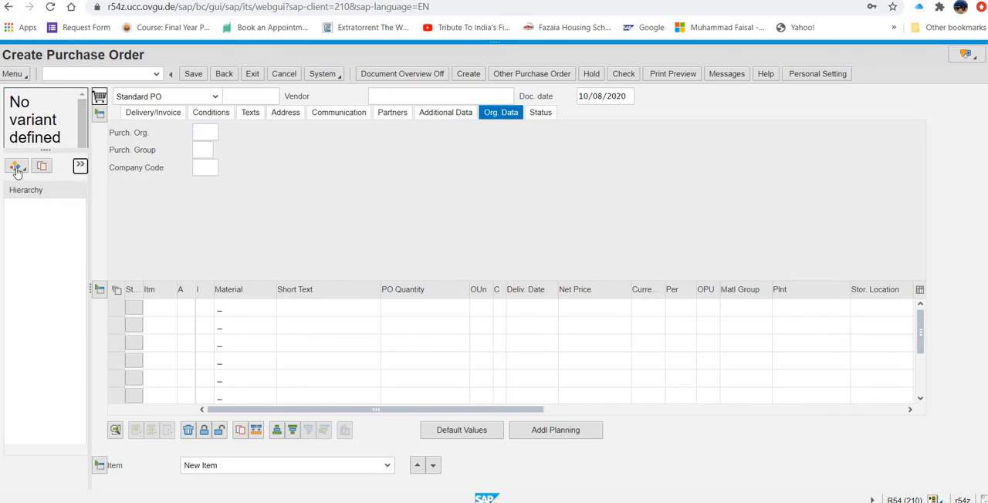
{"action": "left_click", "coordinate": [26, 173]}
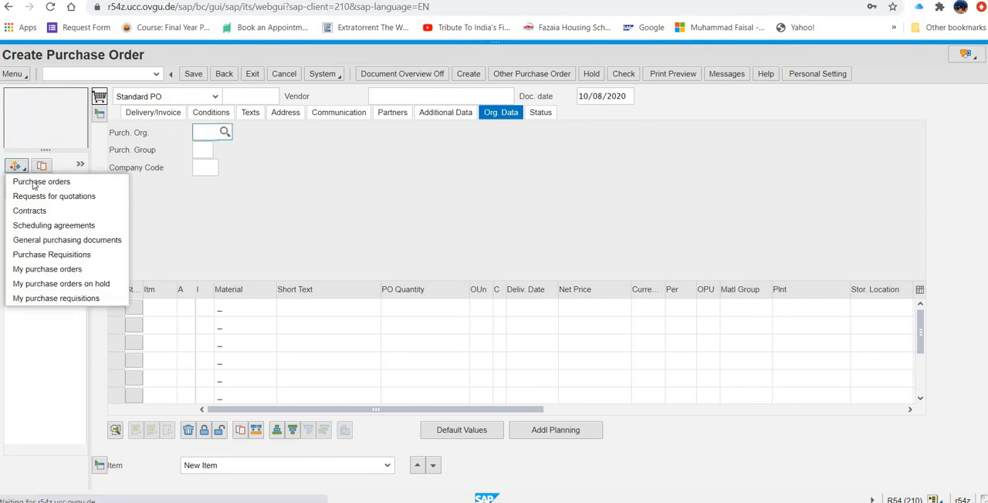
{"action": "left_click", "coordinate": [44, 199]}
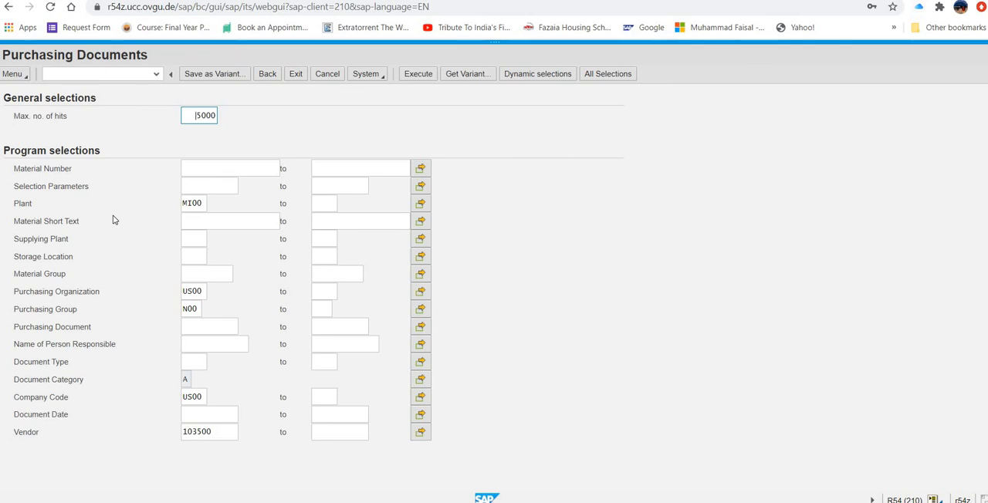
{"action": "left_click", "coordinate": [222, 169]}
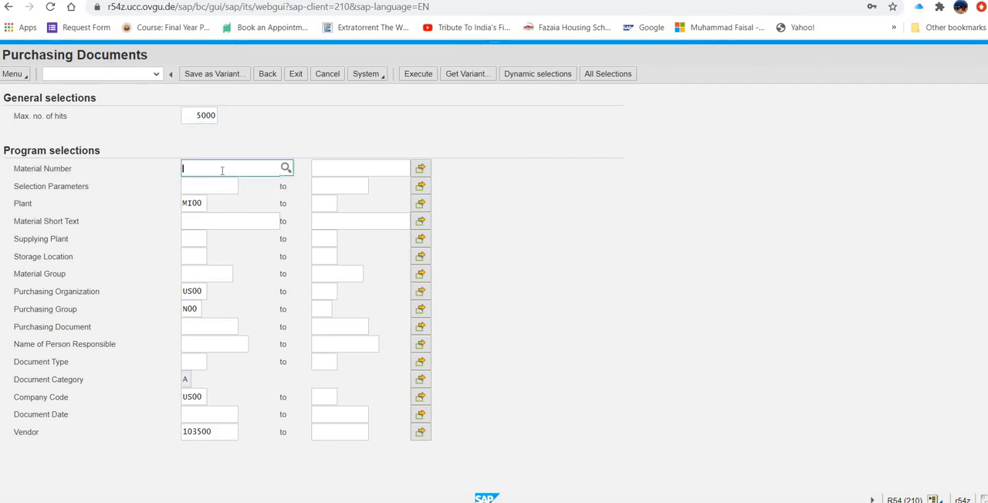
{"action": "type", "text": "ch1q1500"}
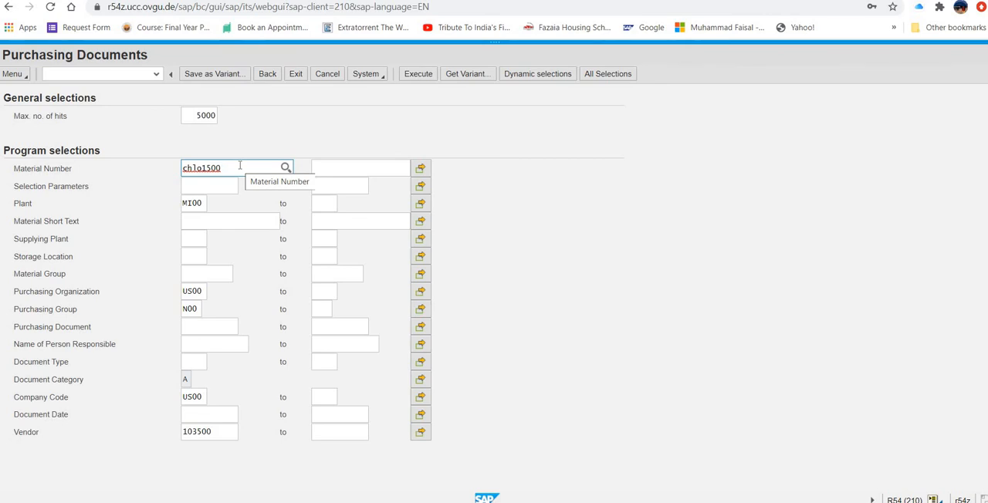
{"action": "left_click", "coordinate": [268, 74]}
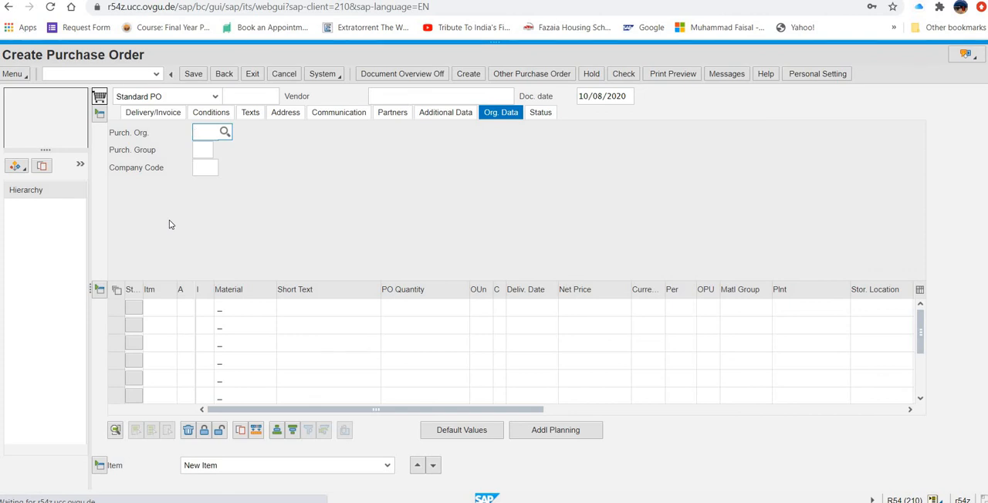
- Open the requests for quotations selection and set the material number search to Material by Material Type
{"action": "left_click", "coordinate": [24, 171]}
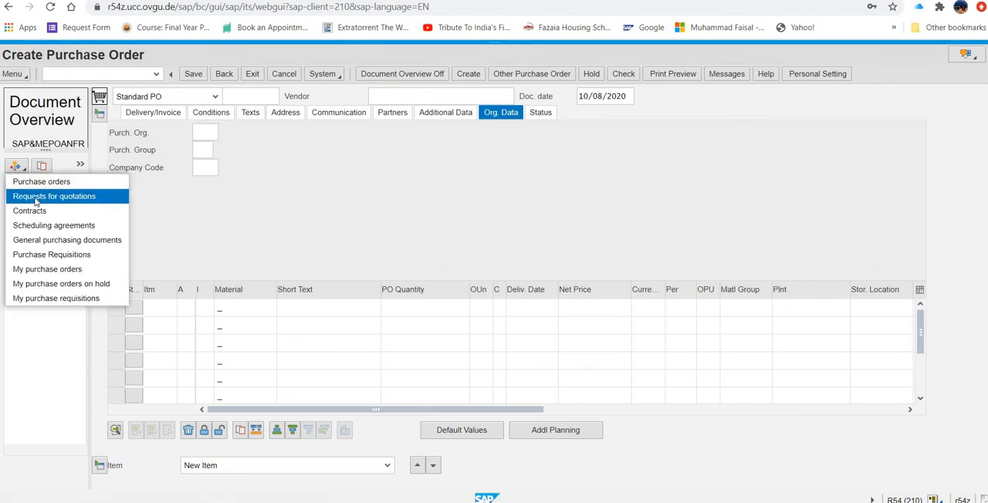
{"action": "left_click", "coordinate": [138, 212]}
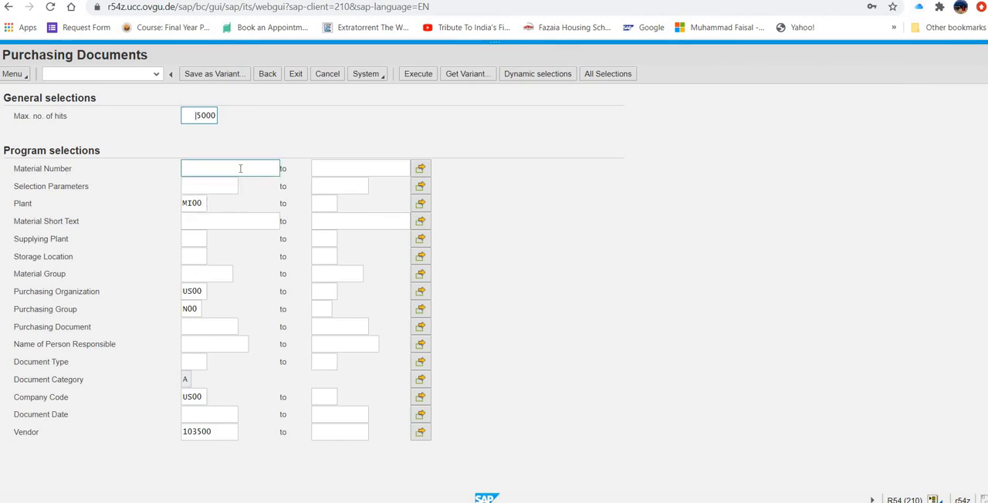
{"action": "left_click", "coordinate": [240, 169]}
{"action": "left_click", "coordinate": [285, 169]}
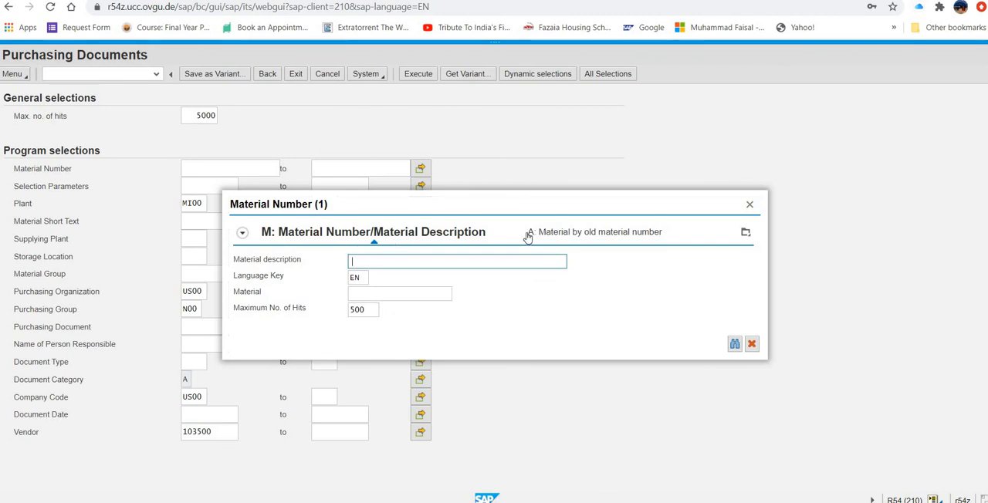
{"action": "left_click", "coordinate": [595, 236]}
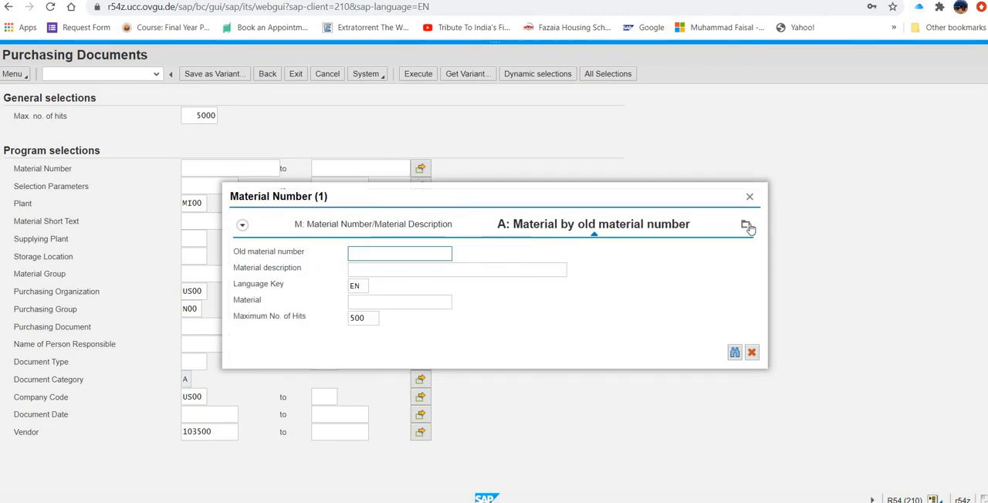
{"action": "left_click", "coordinate": [746, 226]}
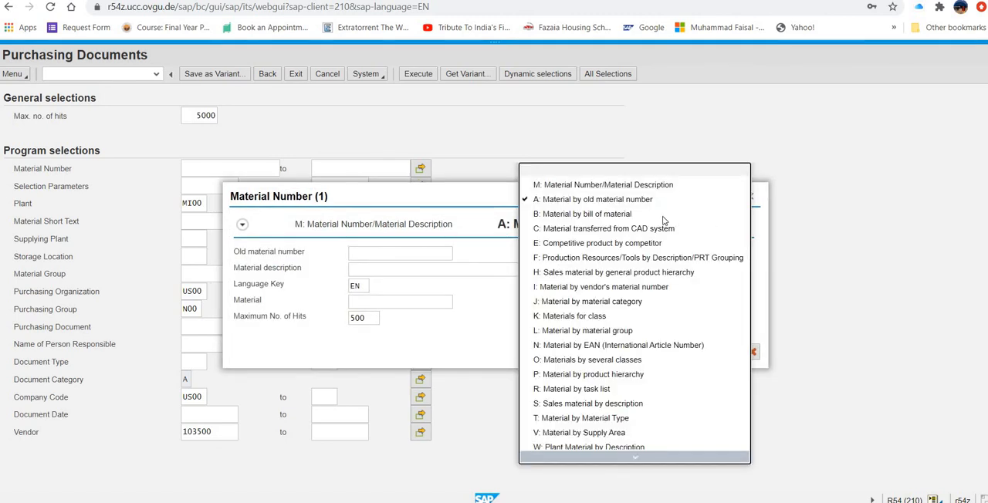
{"action": "left_click", "coordinate": [621, 422]}
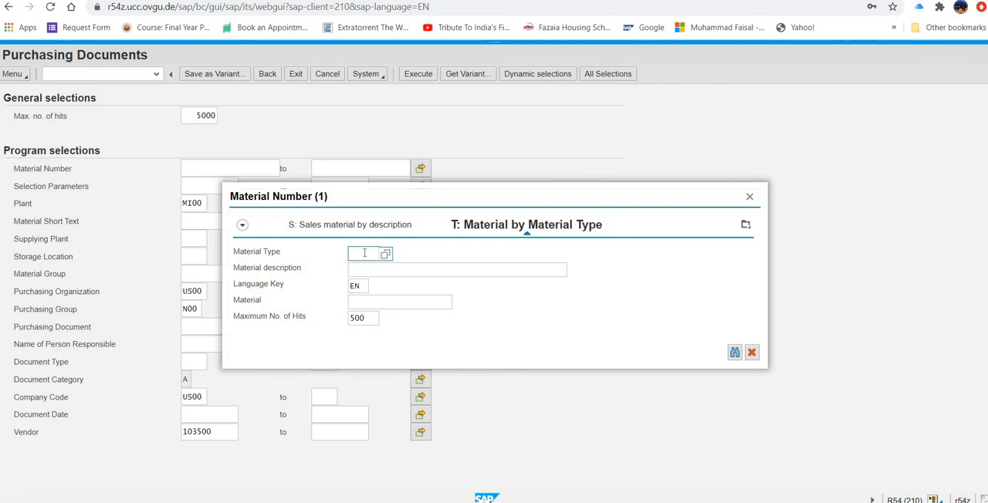
- Search for materials of type HAWA matching *500 and choose CHLO1500 as the material number
{"action": "type", "text": "hawa"}
{"action": "left_click", "coordinate": [368, 304]}
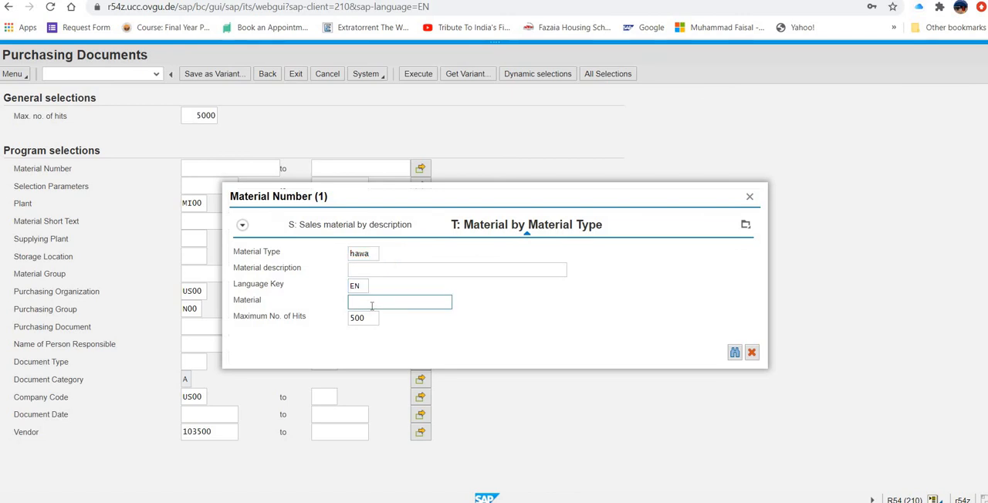
{"action": "type", "text": "*500"}
{"action": "left_click", "coordinate": [735, 353]}
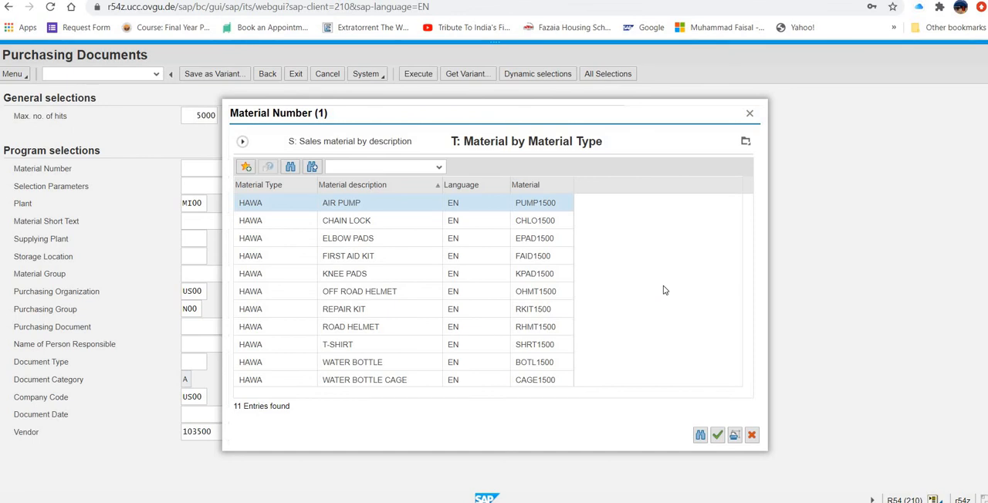
{"action": "left_click", "coordinate": [544, 222]}
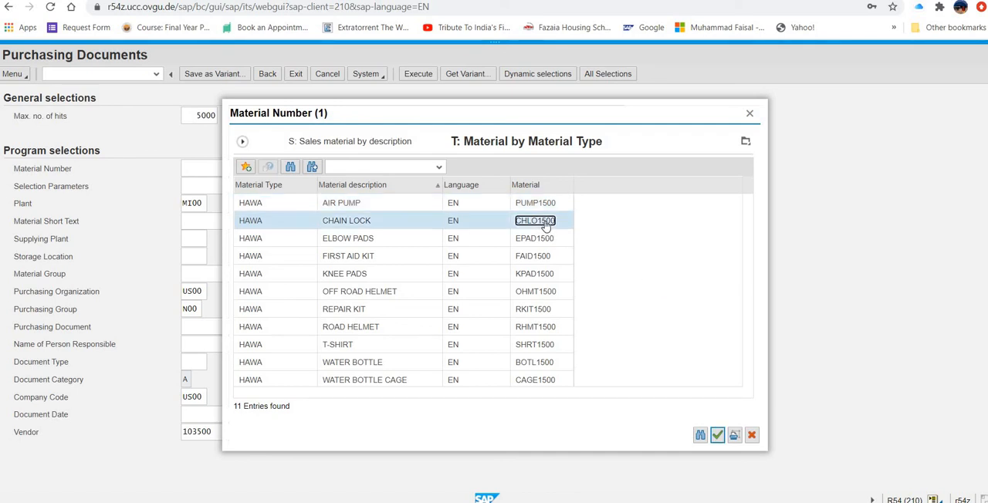
{"action": "left_click", "coordinate": [719, 437]}
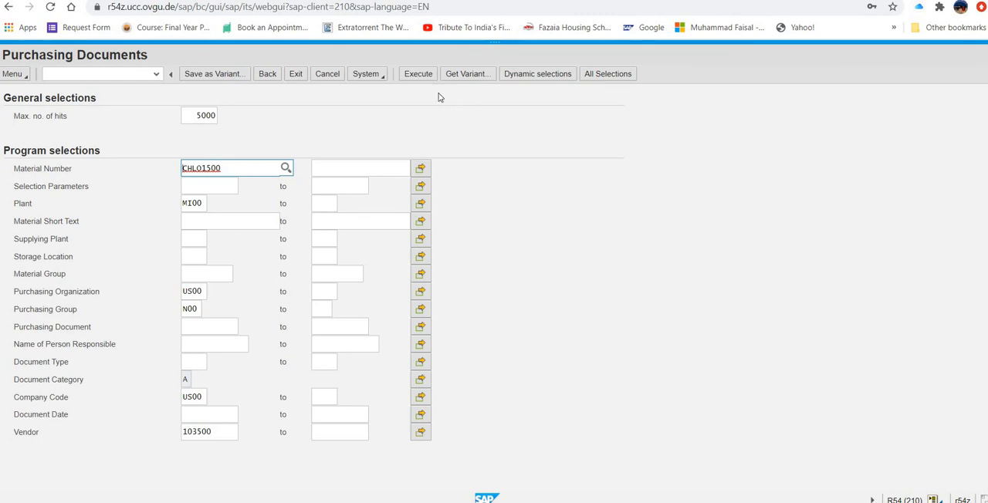
- Execute the RFQ selection for CHLO1500 and try to open the RFQ listed in the document overview
{"action": "left_click", "coordinate": [421, 77]}
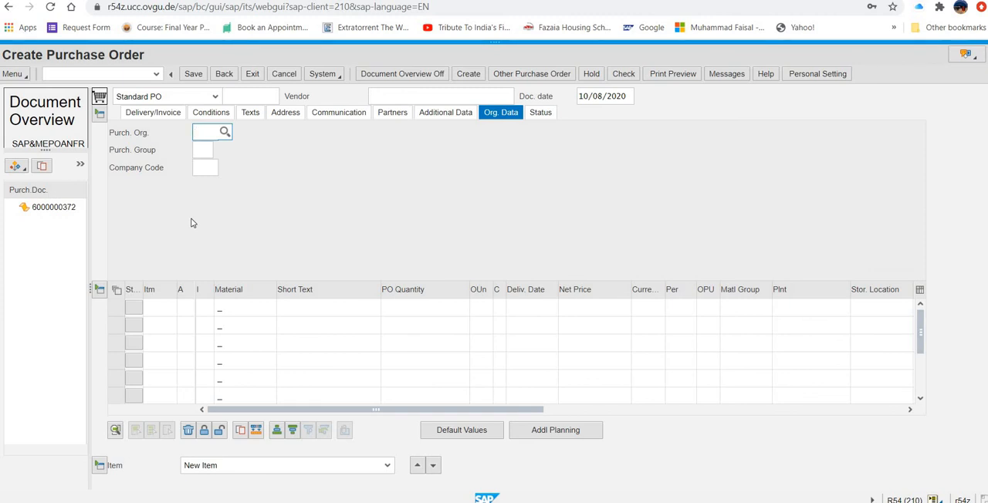
{"action": "left_click", "coordinate": [44, 208]}
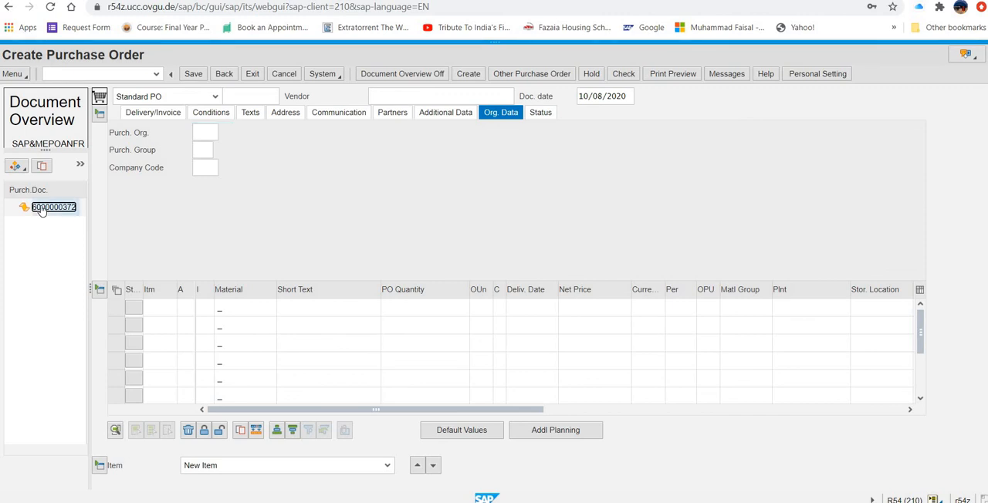
{"action": "double_click", "coordinate": [43, 210]}
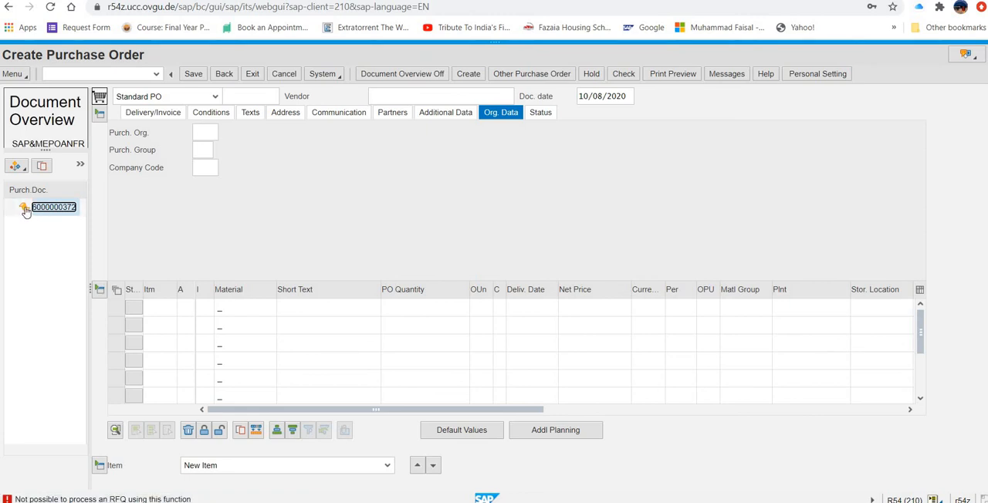
{"action": "left_click", "coordinate": [23, 166]}
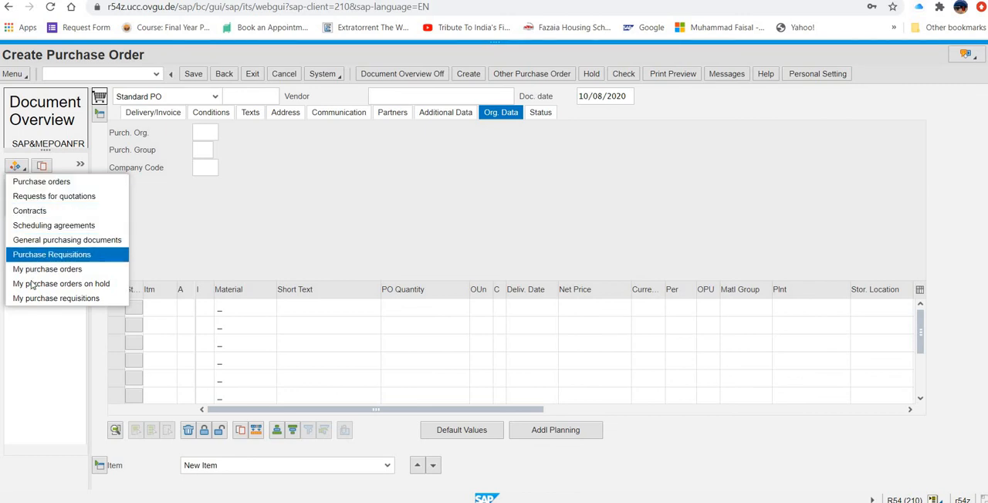
{"action": "left_click", "coordinate": [60, 242]}
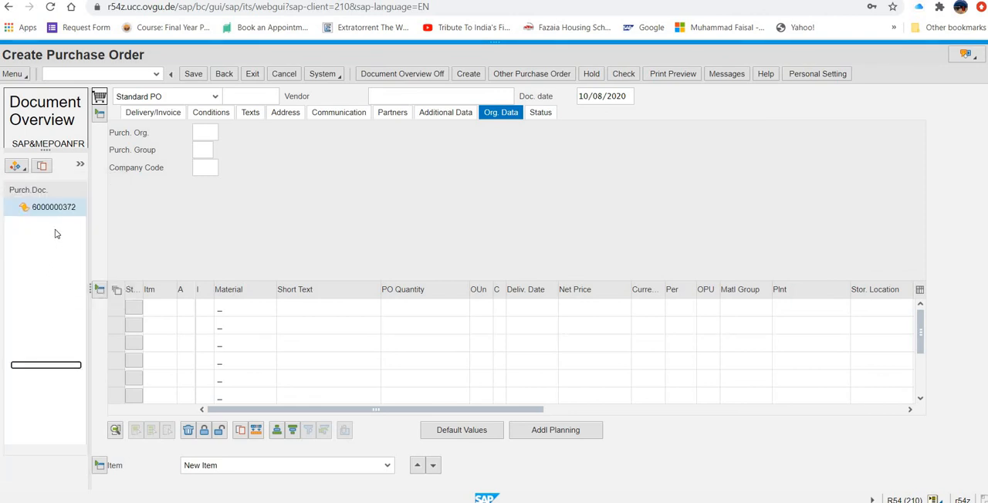
- Sort the document overview by Vendor name ahead of Purchasing Document, and expand the Dallas Bike Basics entry
{"action": "left_click", "coordinate": [79, 167]}
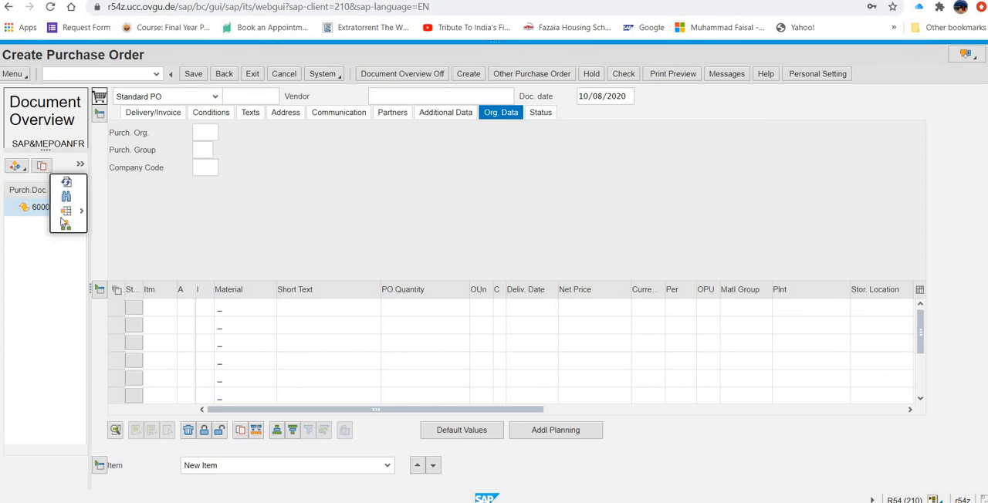
{"action": "left_click", "coordinate": [66, 265]}
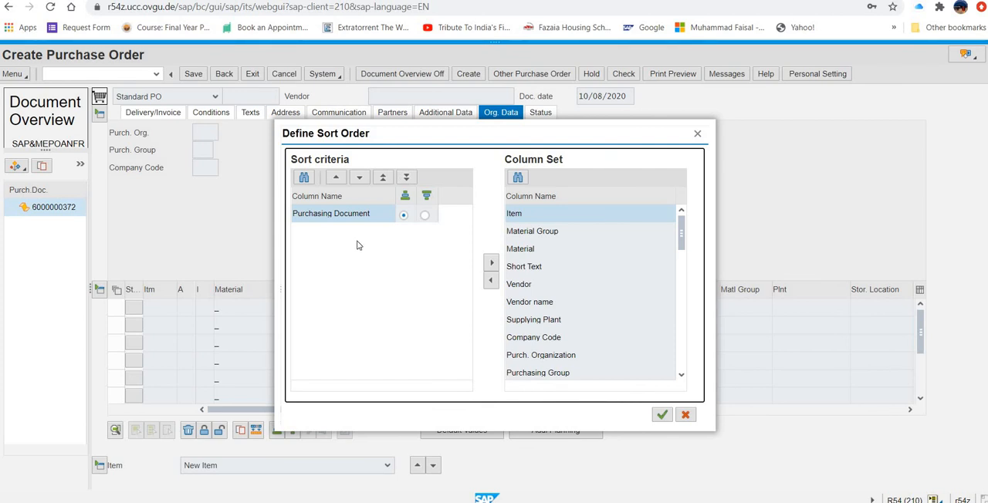
{"action": "left_click", "coordinate": [554, 305]}
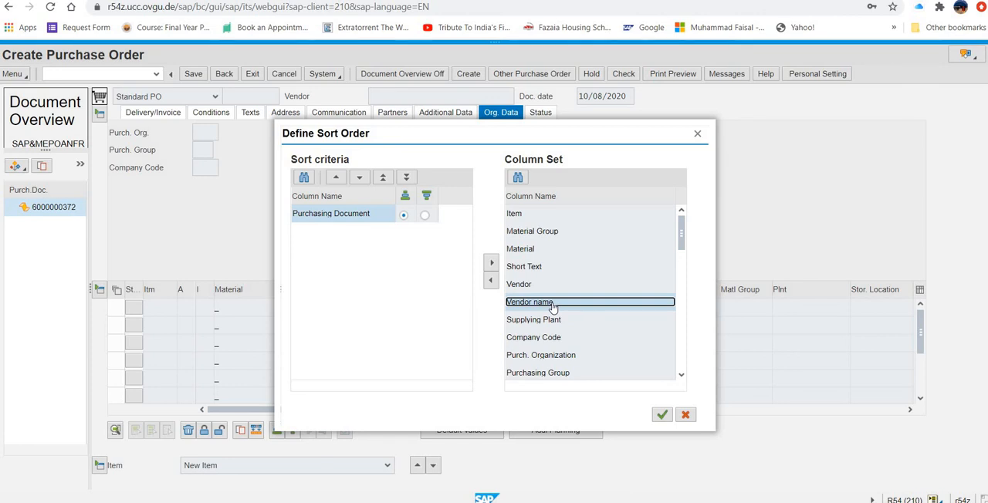
{"action": "left_click", "coordinate": [491, 283]}
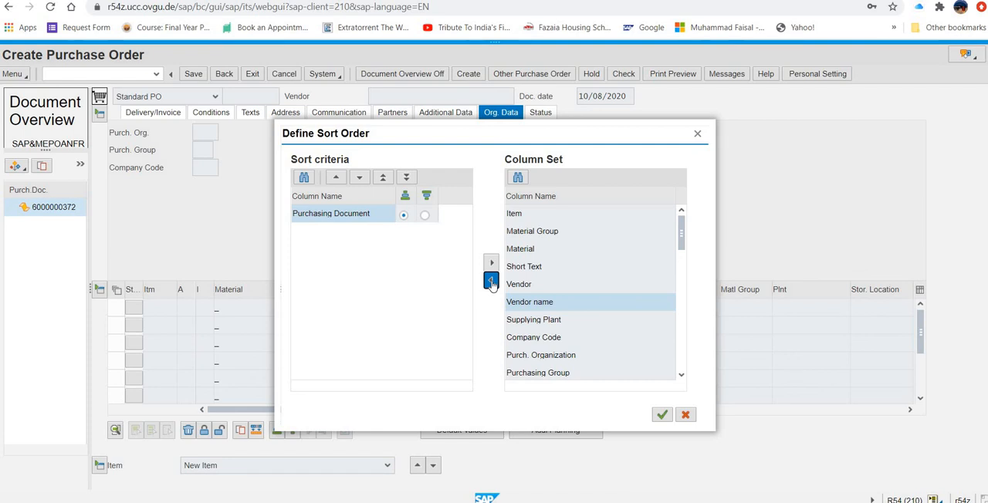
{"action": "left_click", "coordinate": [491, 283]}
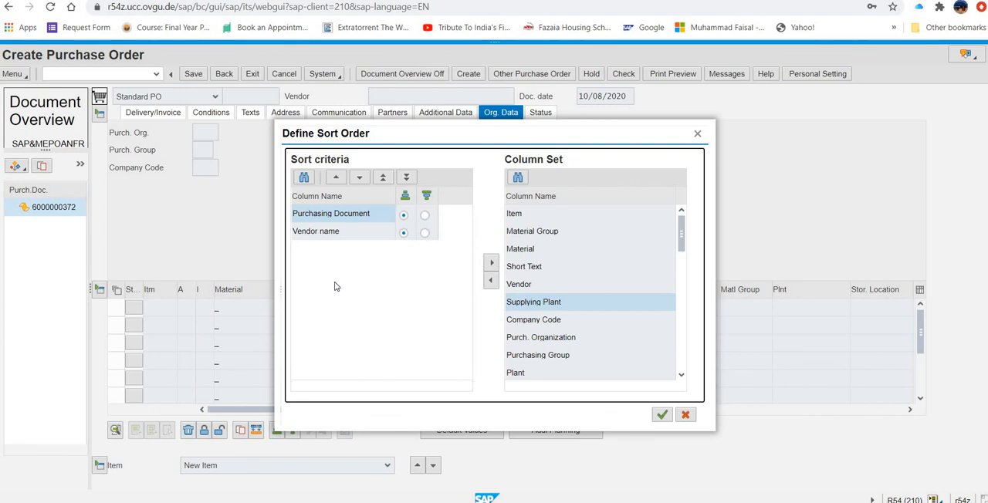
{"action": "left_click", "coordinate": [344, 234]}
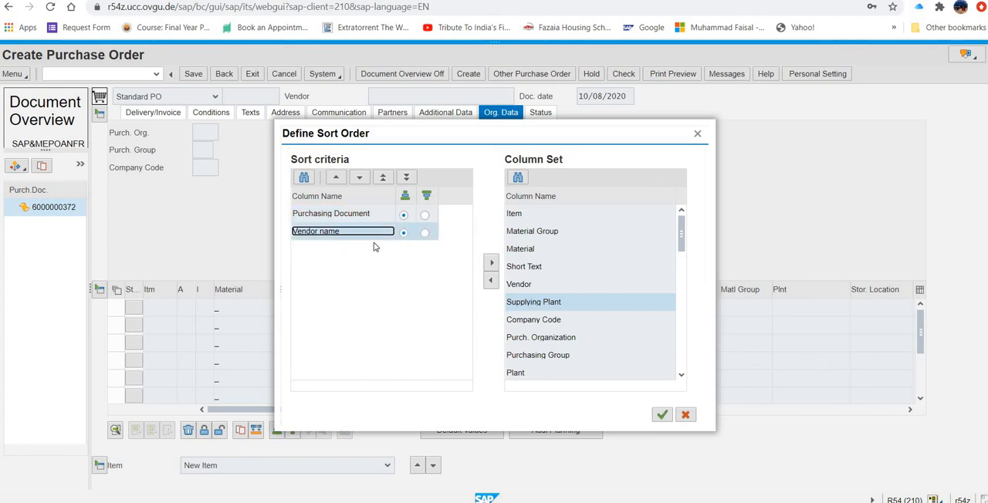
{"action": "left_click", "coordinate": [337, 179]}
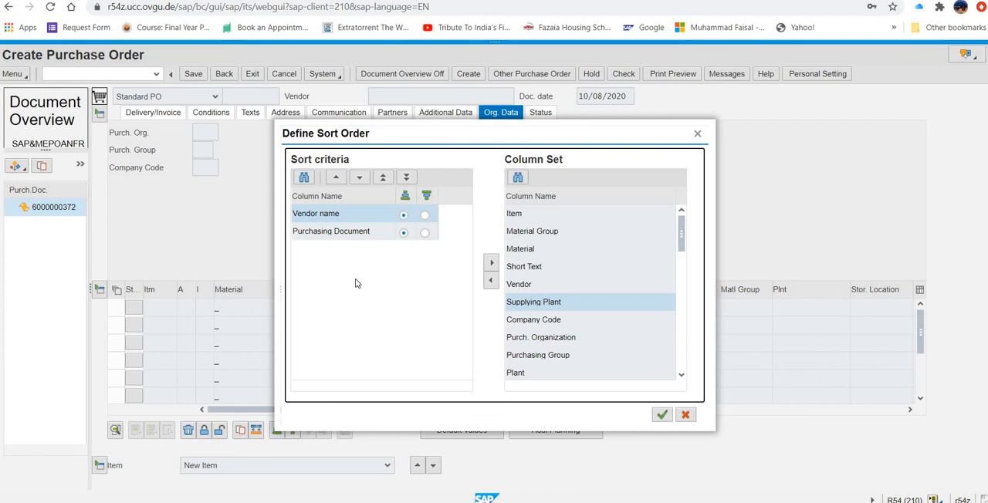
{"action": "left_click", "coordinate": [663, 416]}
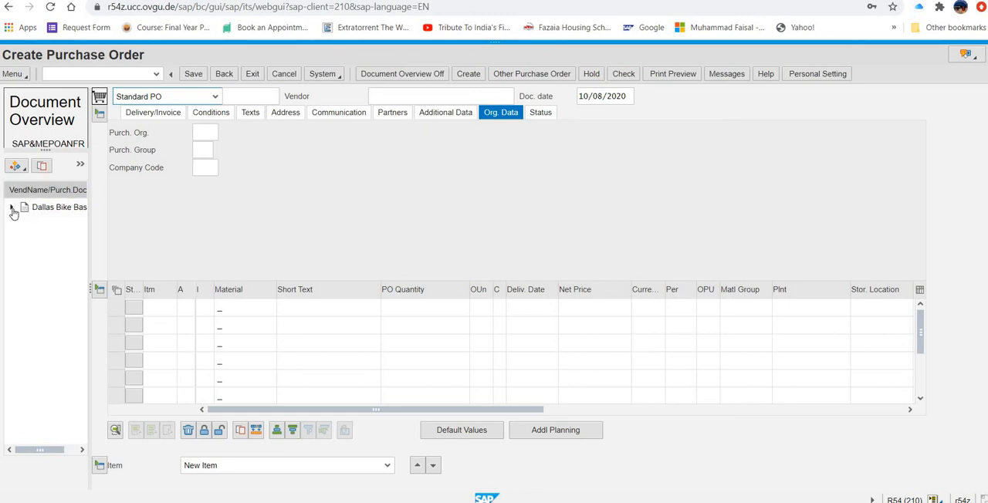
{"action": "left_click", "coordinate": [12, 206]}
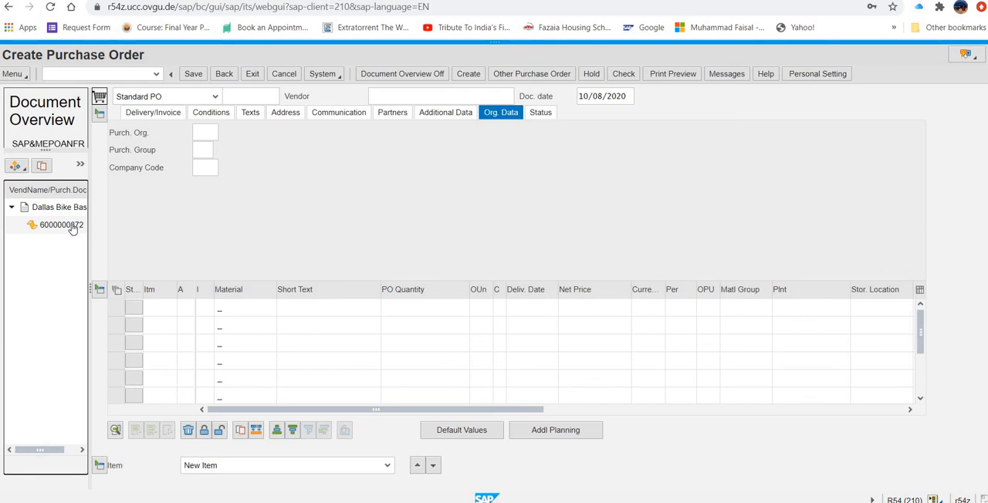
- Change the document overview layout to add Material to the displayed columns
{"action": "left_click", "coordinate": [26, 173]}
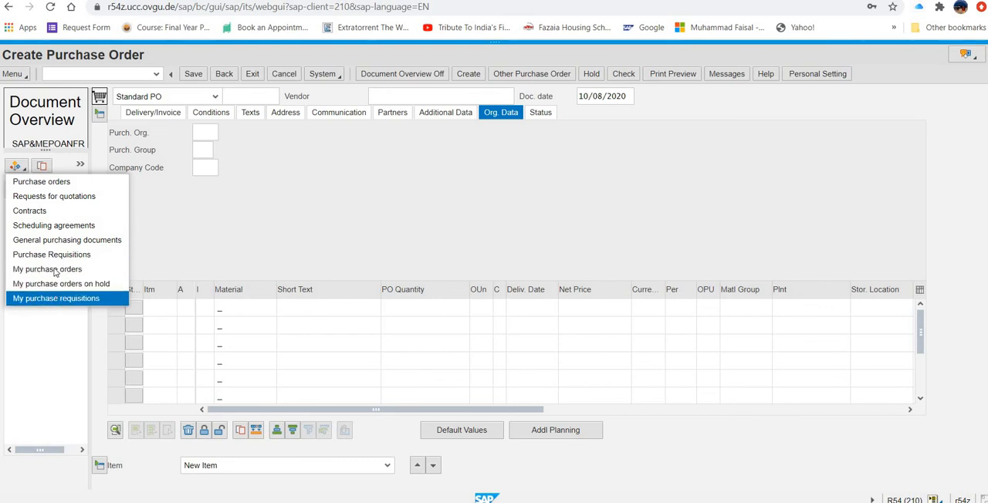
{"action": "left_click", "coordinate": [81, 166]}
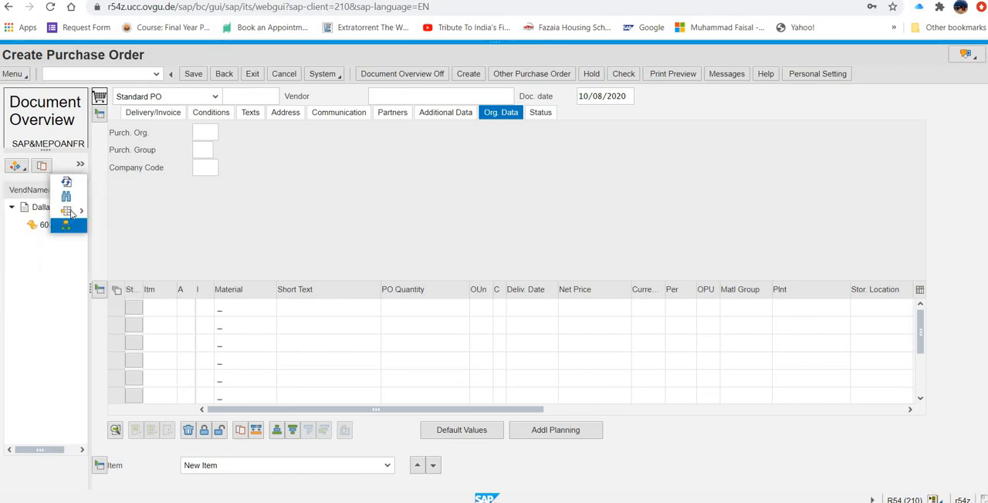
{"action": "mouse_move", "coordinate": [71, 213]}
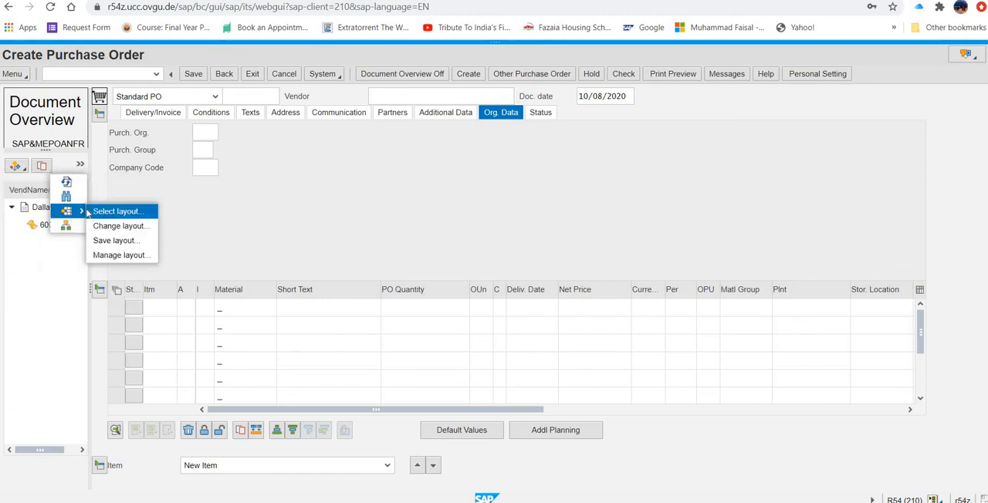
{"action": "left_click", "coordinate": [100, 226]}
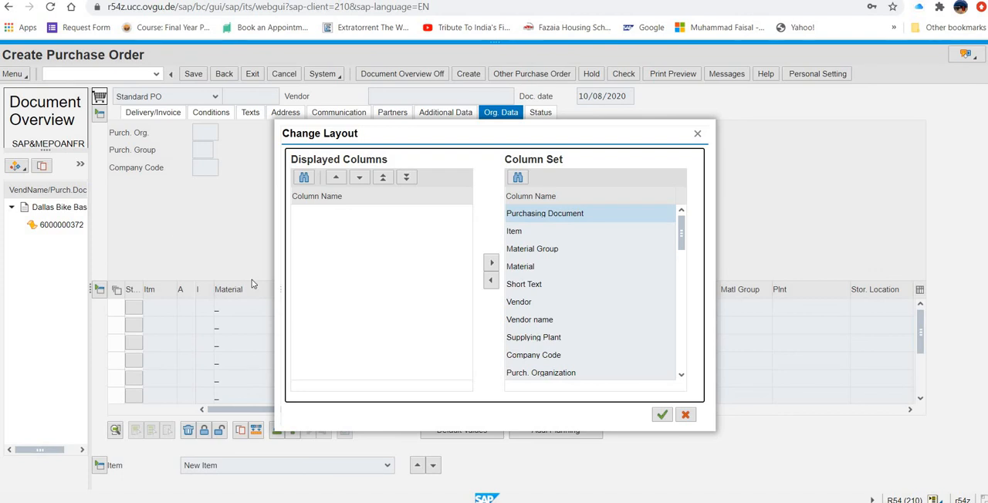
{"action": "left_click", "coordinate": [536, 268]}
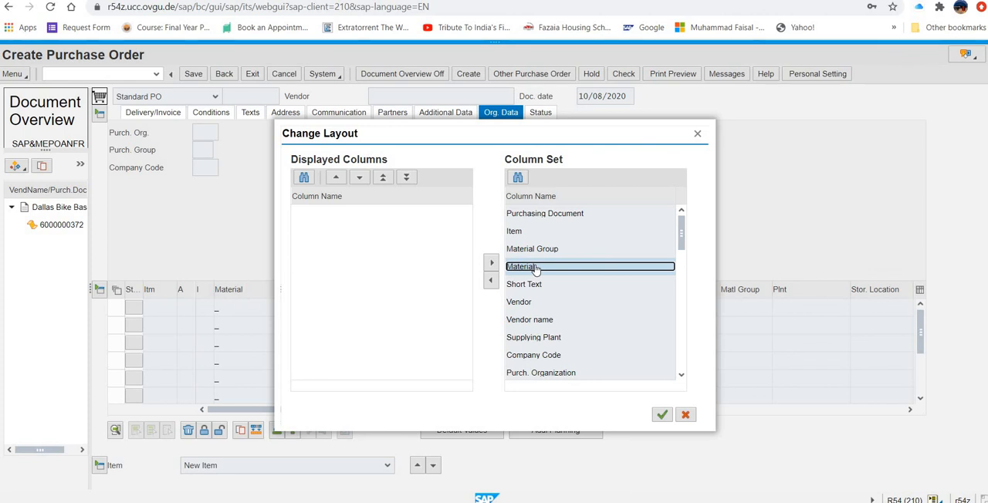
{"action": "left_click", "coordinate": [491, 280]}
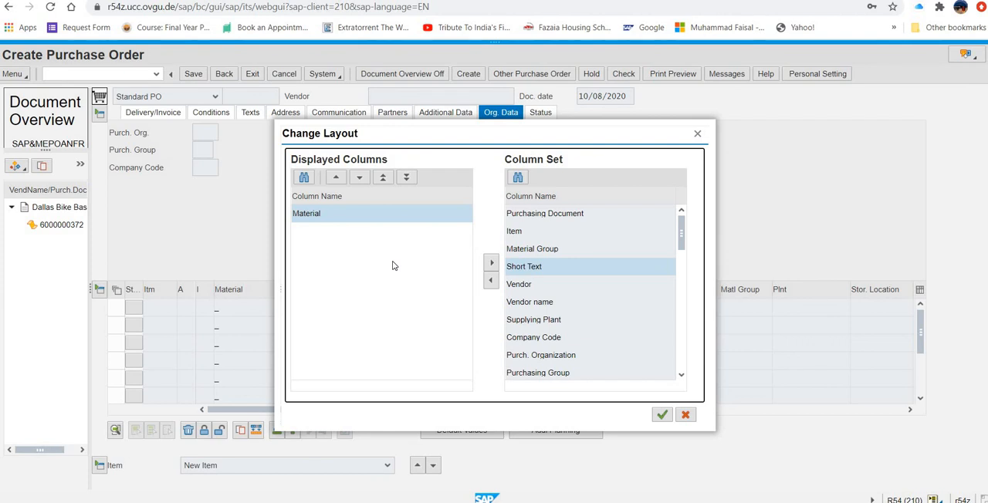
{"action": "left_click", "coordinate": [662, 415]}
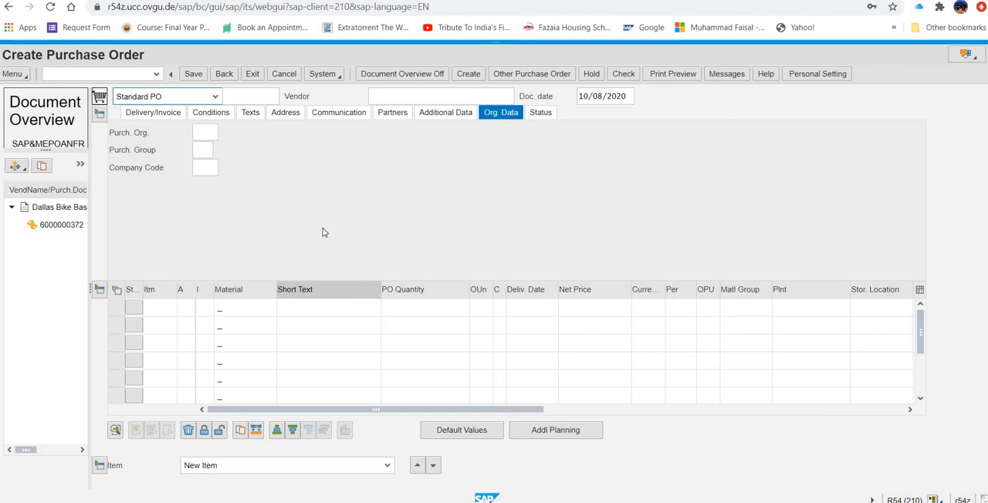
- Adopt the Dallas Bike Basics RFQ from the document overview into the purchase order
{"action": "left_click", "coordinate": [56, 226]}
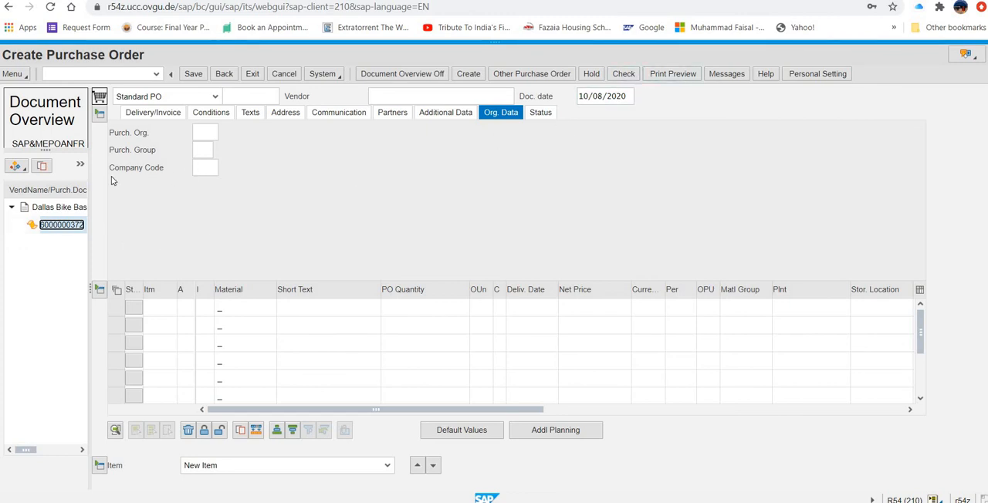
{"action": "left_click", "coordinate": [41, 167]}
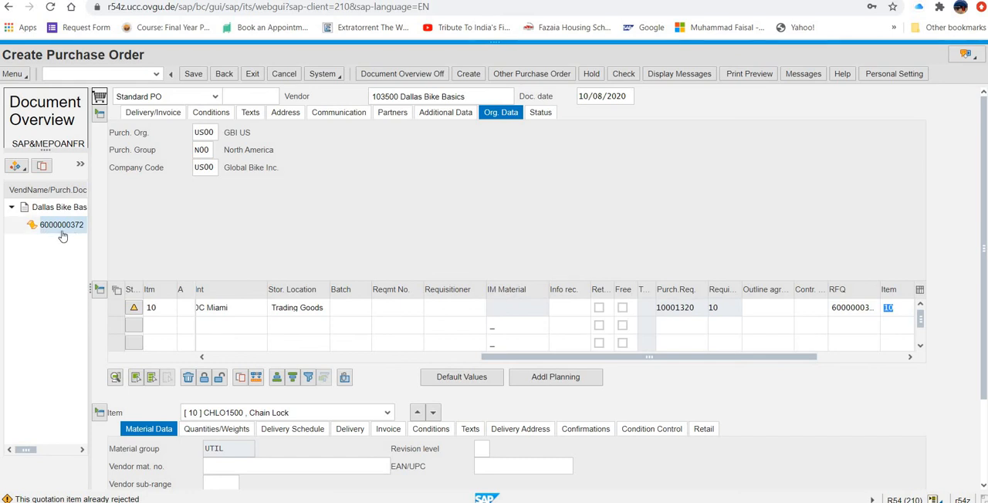
- Expand the vendor entries in the document overview and adopt the Mid-west Supply RFQ into the purchase order
{"action": "left_click", "coordinate": [13, 210]}
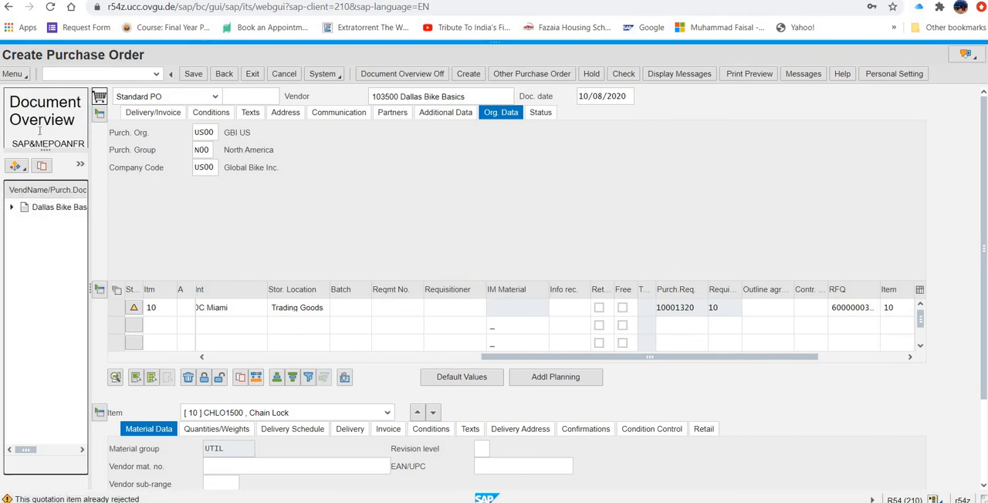
{"action": "left_click", "coordinate": [80, 166]}
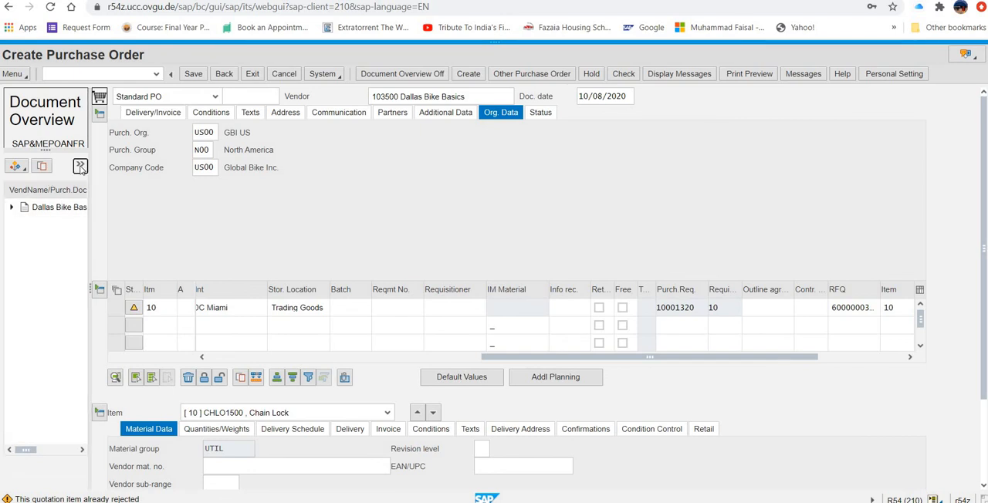
{"action": "left_click", "coordinate": [20, 256]}
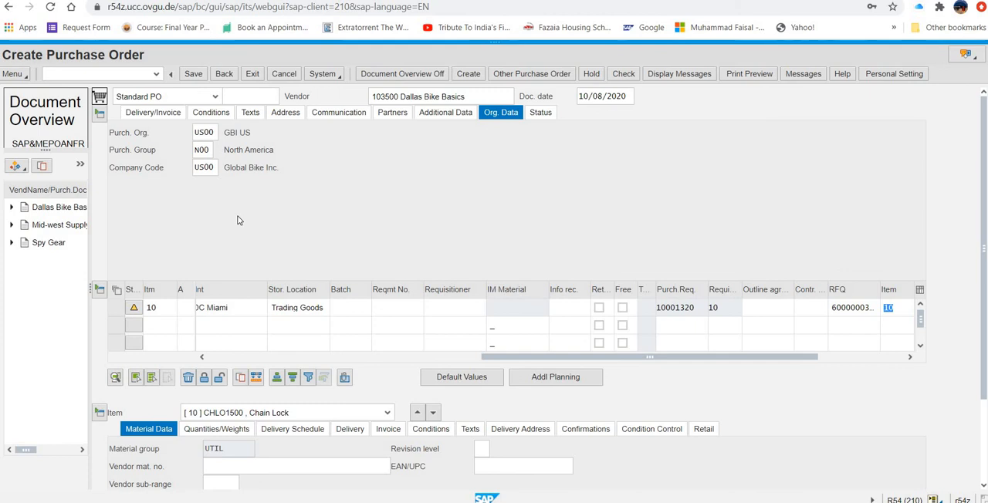
{"action": "left_click", "coordinate": [11, 208]}
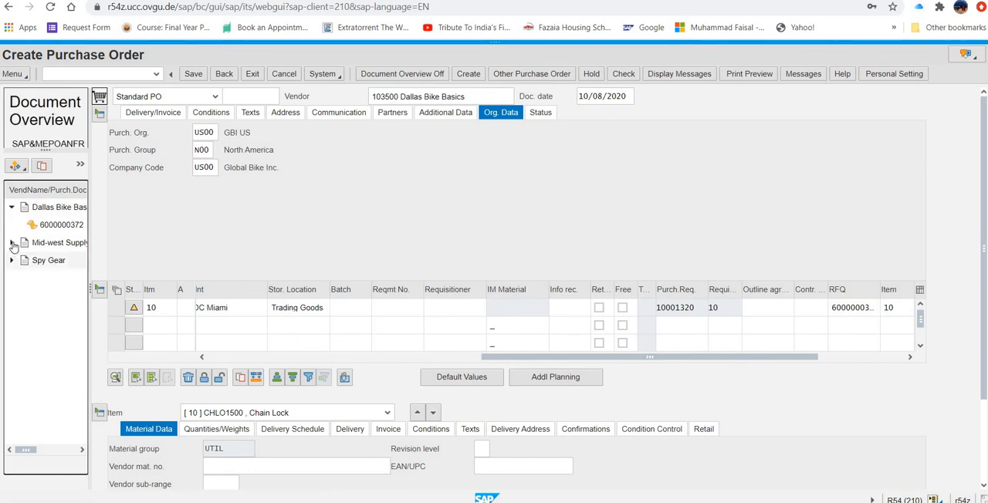
{"action": "left_click", "coordinate": [11, 244]}
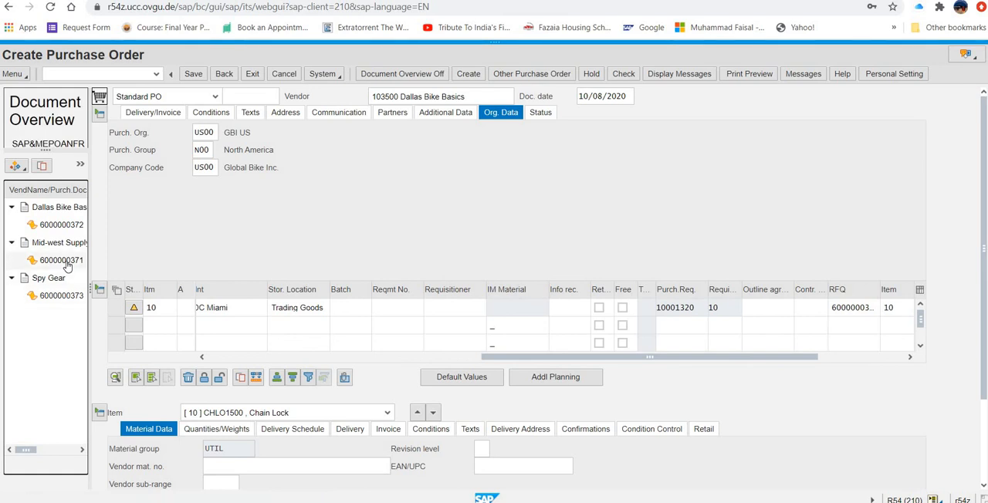
{"action": "left_click", "coordinate": [61, 260]}
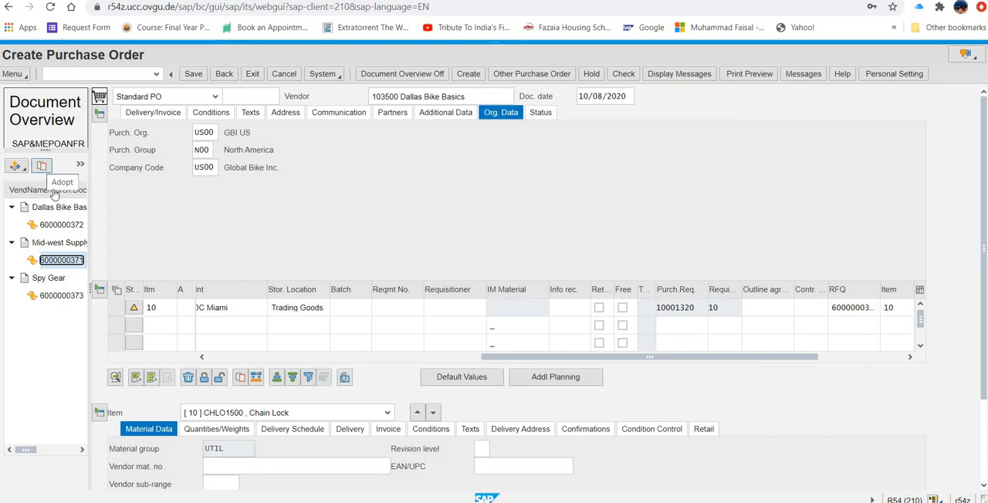
{"action": "left_click", "coordinate": [42, 167]}
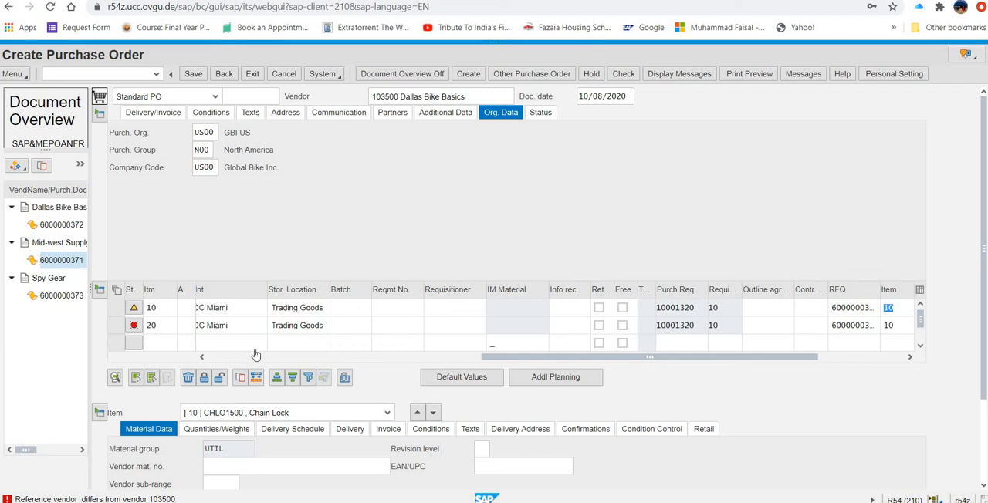
- Set item 10's net price to 32.00 USD and its PO quantity to 100
{"action": "left_click", "coordinate": [173, 293]}
{"action": "left_click_drag", "start_coordinate": [489, 358], "coordinate": [255, 360]}
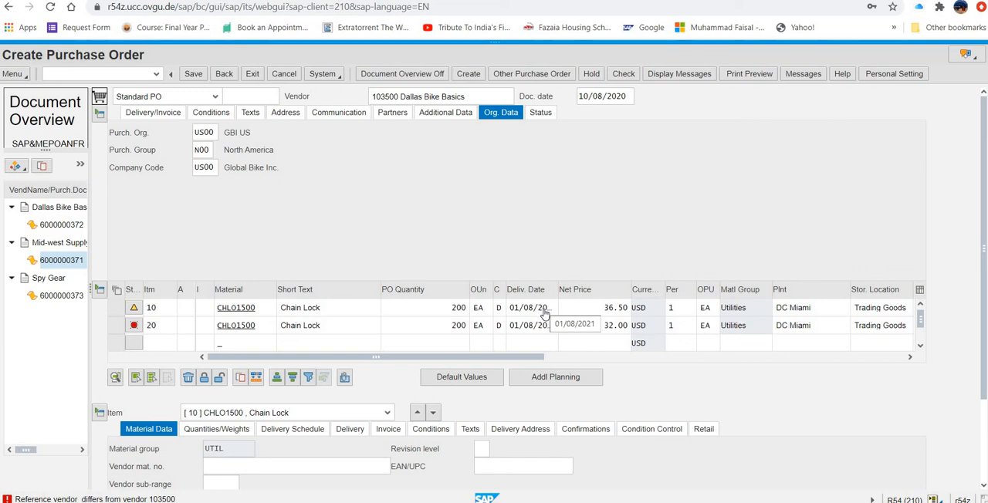
{"action": "double_click", "coordinate": [616, 309]}
{"action": "type", "text": "32"}
{"action": "key", "text": "Return"}
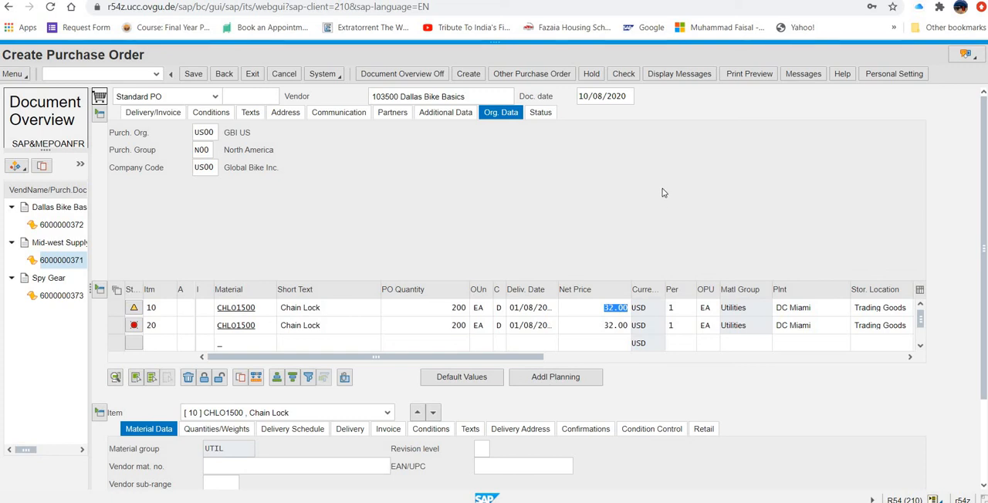
{"action": "double_click", "coordinate": [458, 308]}
{"action": "type", "text": "100"}
- Set item 20's delivery date to 01/15/2021 and its PO quantity to 100
{"action": "left_click", "coordinate": [530, 329]}
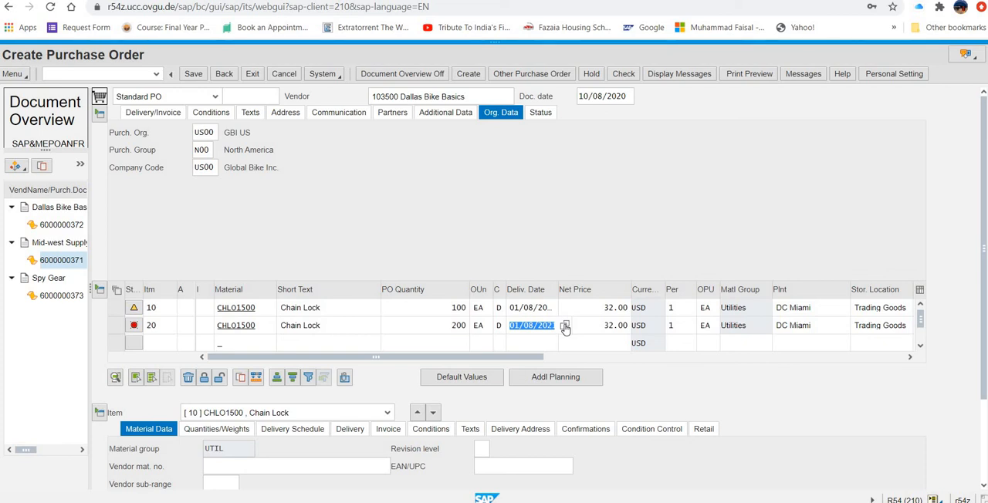
{"action": "left_click", "coordinate": [565, 328]}
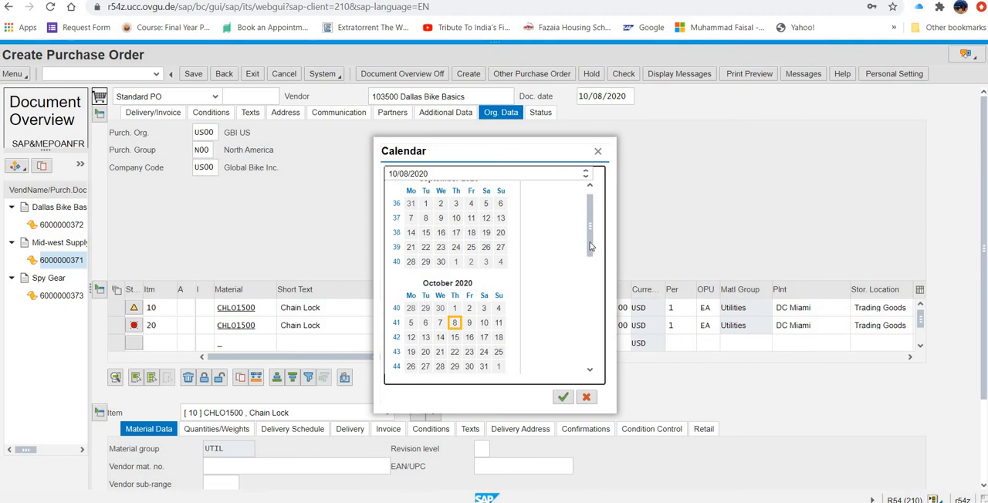
{"action": "left_click_drag", "start_coordinate": [590, 245], "coordinate": [579, 370]}
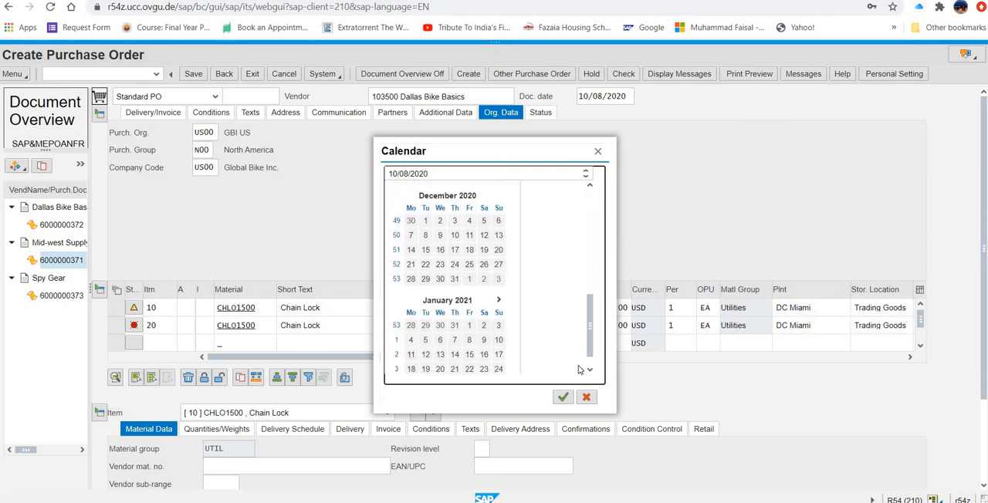
{"action": "left_click", "coordinate": [470, 330]}
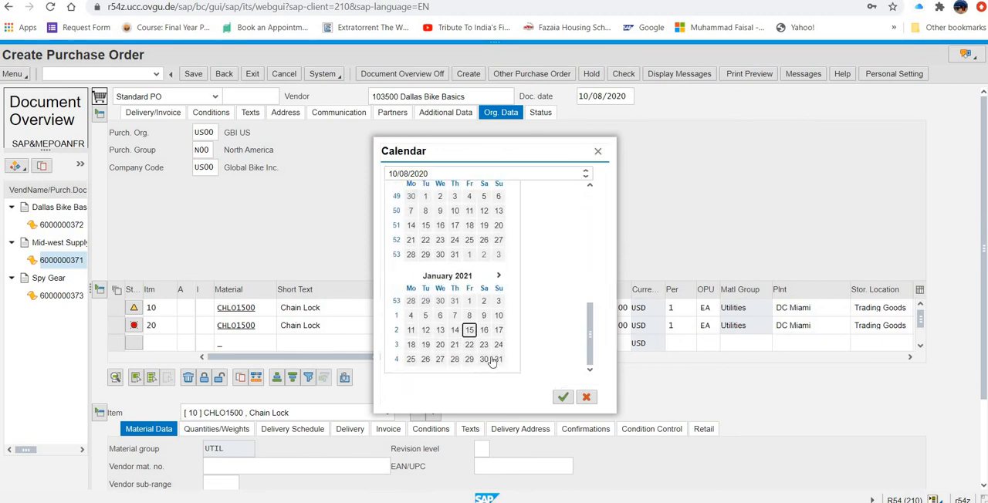
{"action": "left_click", "coordinate": [563, 399]}
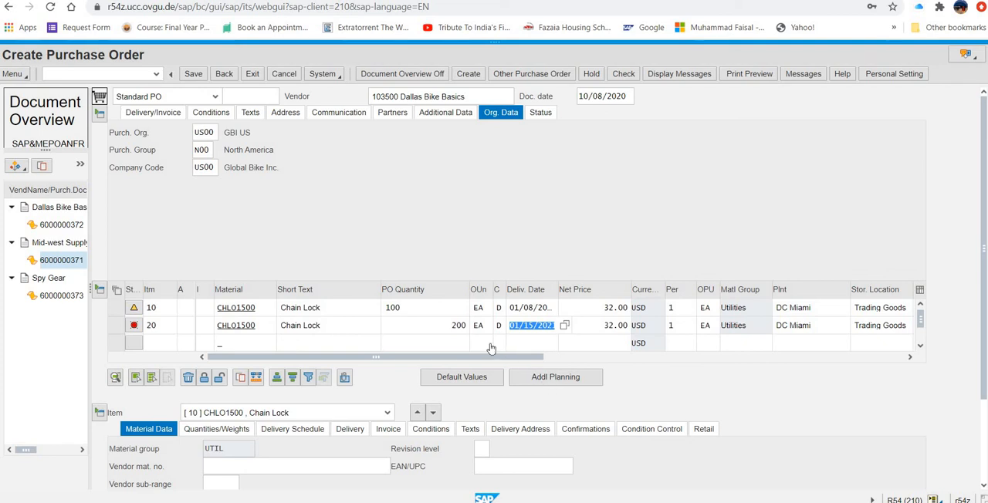
{"action": "double_click", "coordinate": [459, 325]}
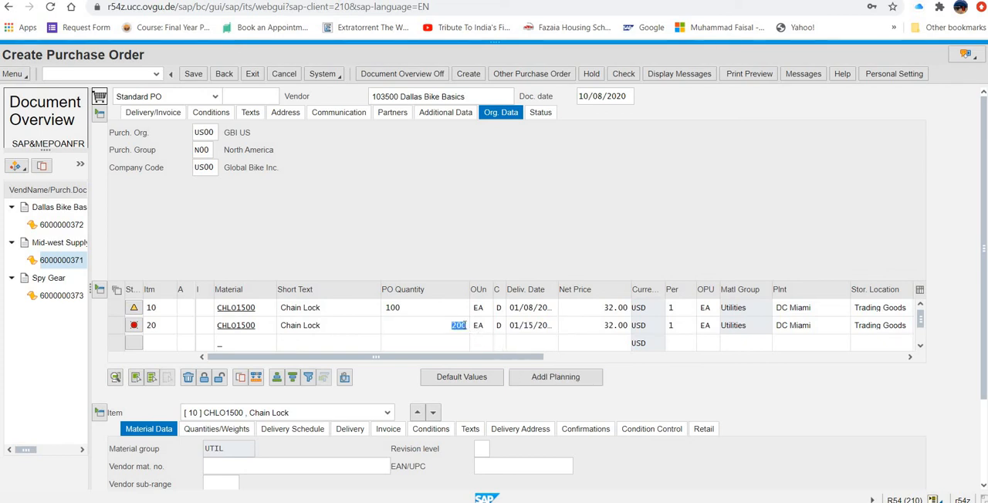
{"action": "type", "text": "100"}
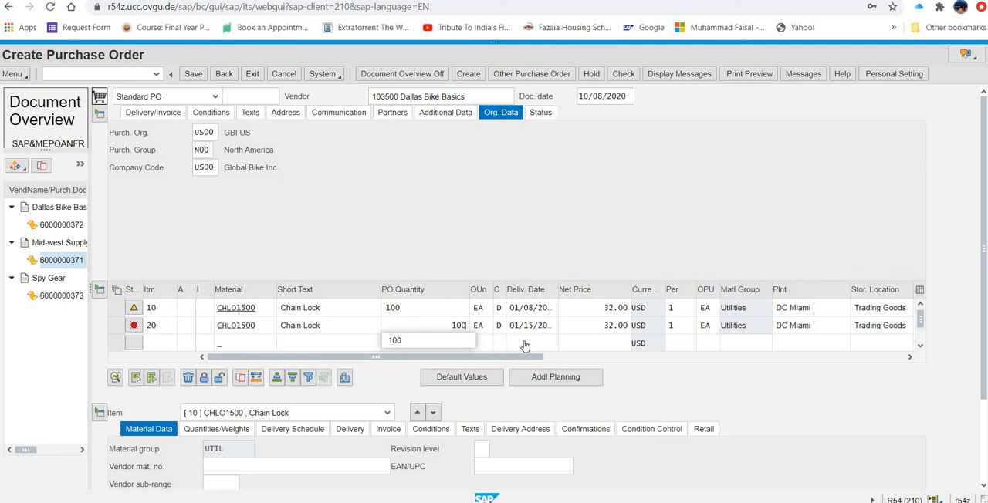
- Examine the plant, storage location, purchase requisition and RFQ reference columns of both purchase order items
{"action": "left_click", "coordinate": [912, 358]}
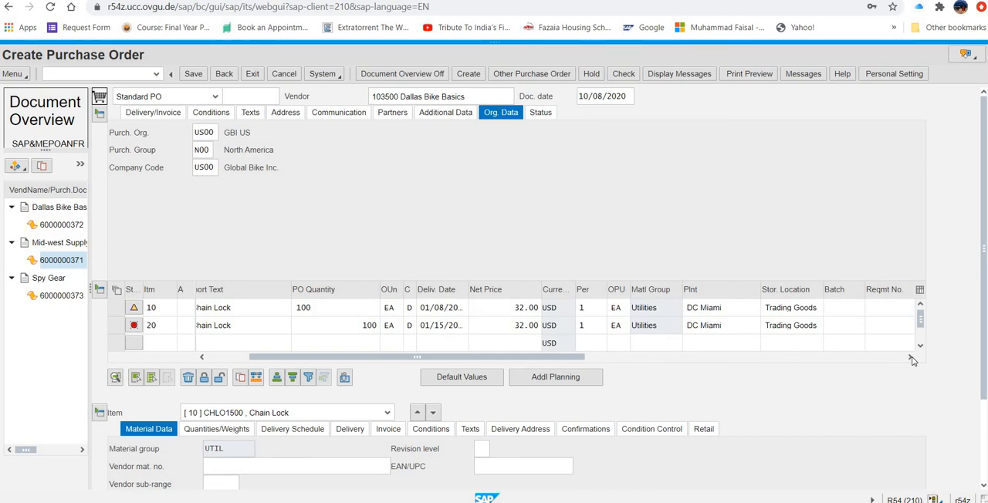
{"action": "left_click", "coordinate": [911, 358]}
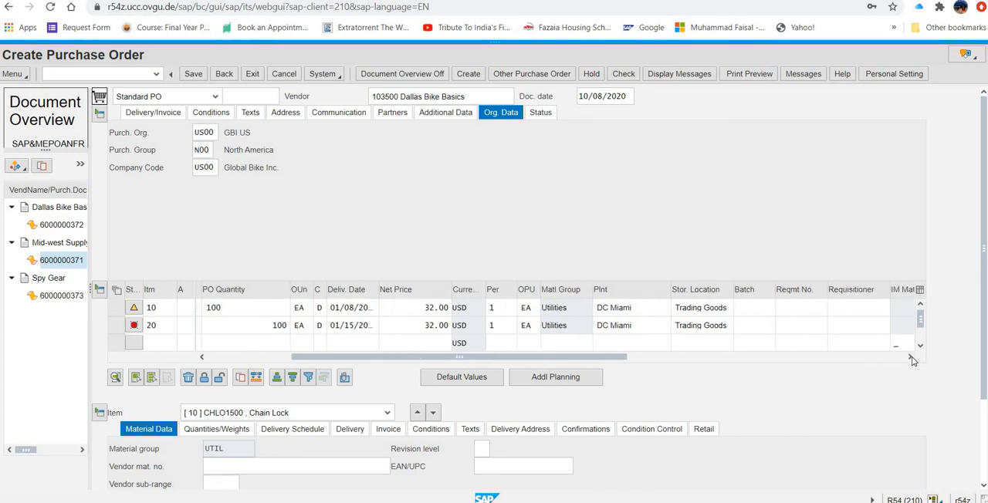
{"action": "left_click", "coordinate": [912, 357]}
{"action": "left_click", "coordinate": [911, 357]}
{"action": "left_click", "coordinate": [911, 358]}
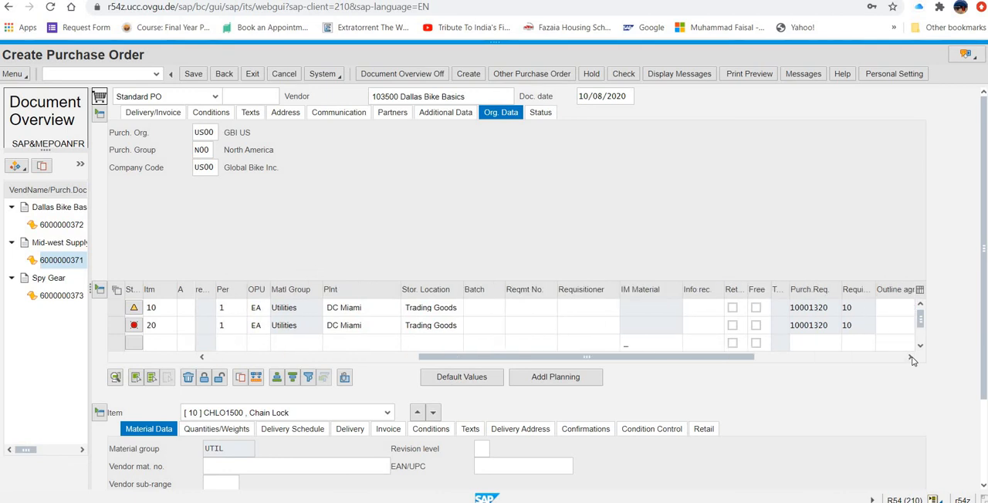
{"action": "left_click", "coordinate": [912, 357]}
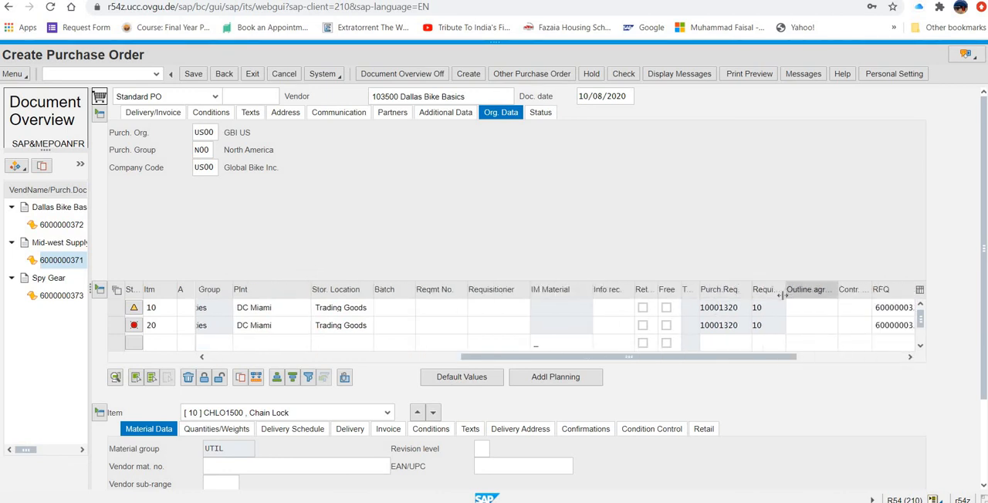
{"action": "left_click_drag", "start_coordinate": [787, 296], "coordinate": [830, 302]}
{"action": "left_click_drag", "start_coordinate": [735, 360], "coordinate": [366, 360]}
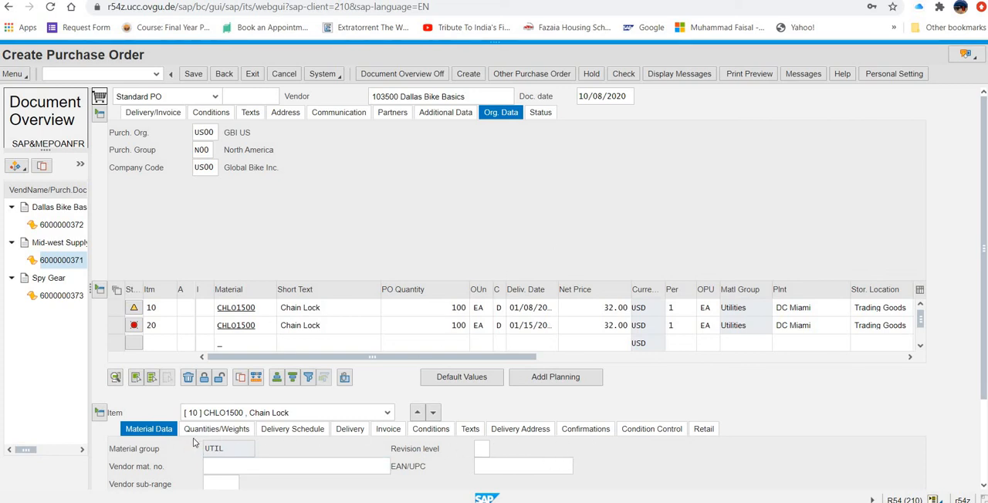
- Open the purchase order's output messages and choose Print output as the medium for output type NEU
{"action": "scroll", "coordinate": [224, 410], "scroll_direction": "down", "scroll_amount": 3}
{"action": "left_click", "coordinate": [282, 362]}
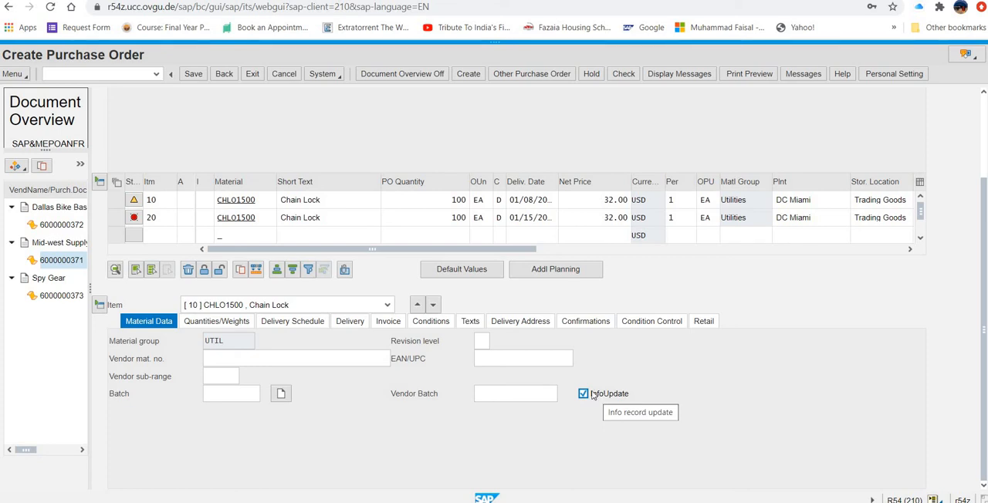
{"action": "left_click", "coordinate": [25, 77]}
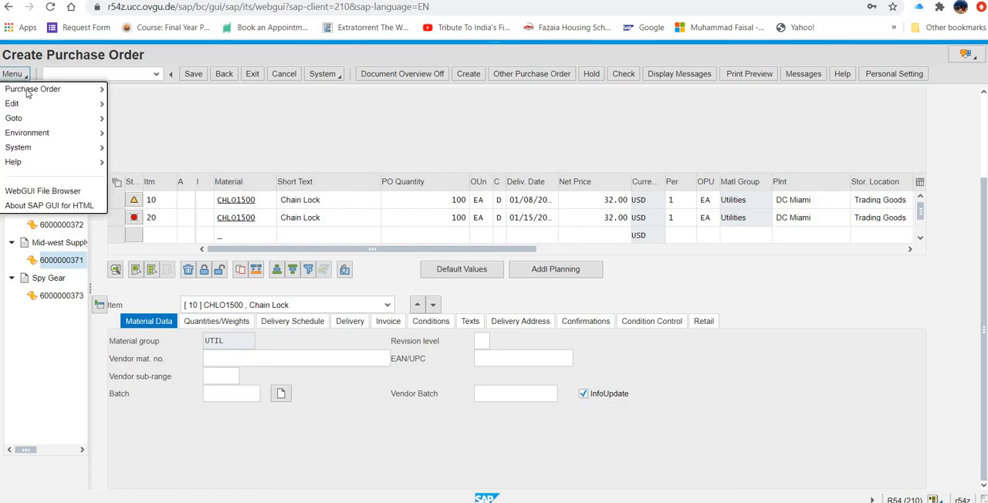
{"action": "mouse_move", "coordinate": [37, 92]}
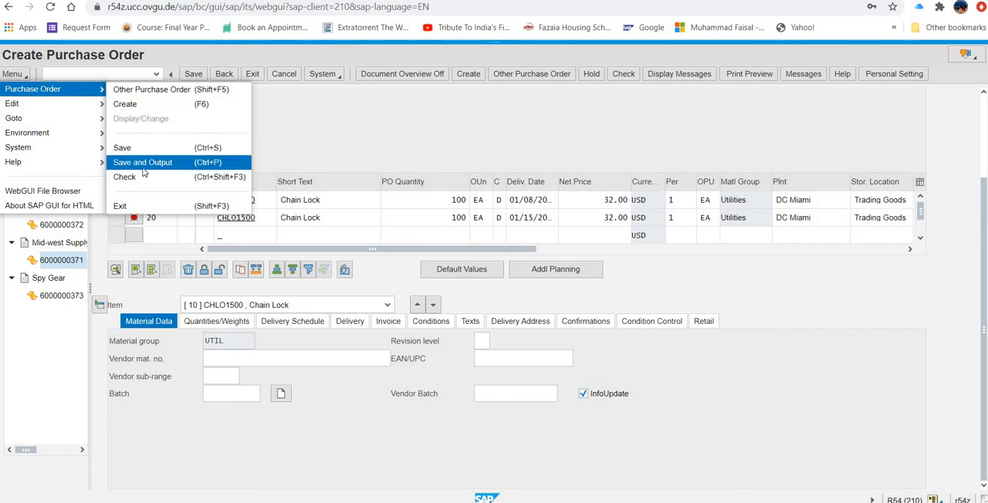
{"action": "left_click", "coordinate": [252, 416]}
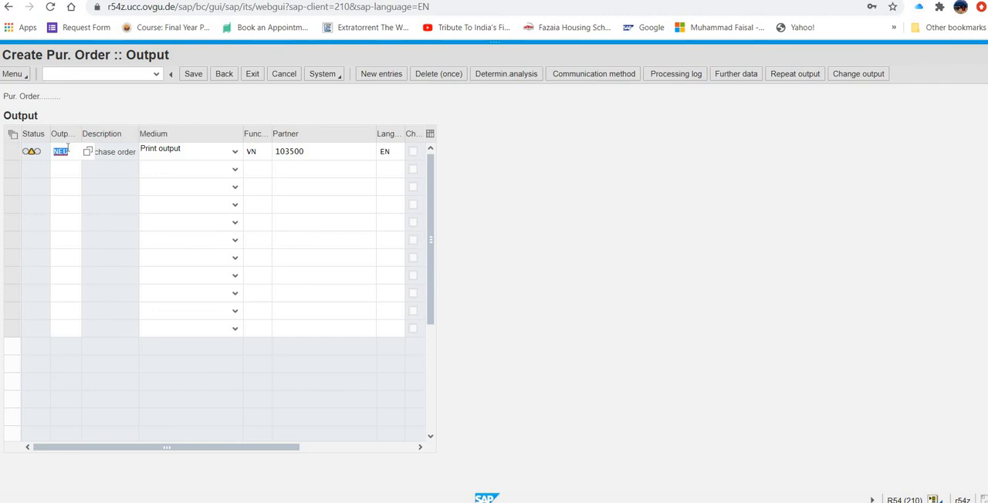
{"action": "left_click", "coordinate": [231, 152]}
{"action": "left_click", "coordinate": [219, 170]}
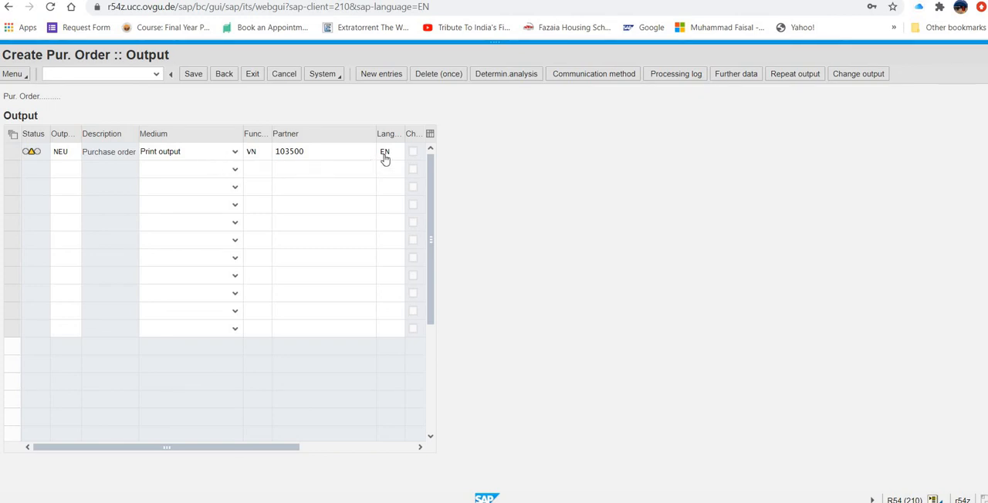
- Set the print output's logical destination to locl with Print immediately enabled, and check its dispatch time in the further data
{"action": "left_click", "coordinate": [611, 75]}
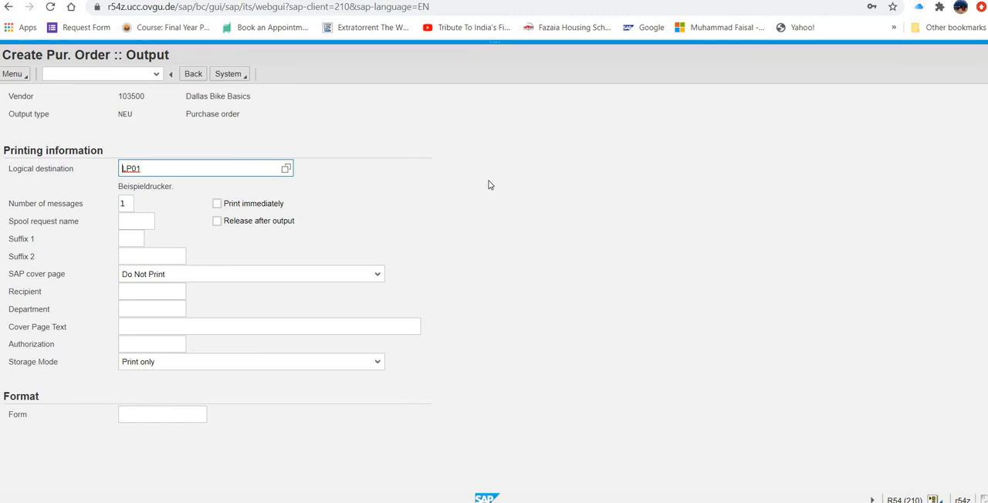
{"action": "left_click", "coordinate": [288, 168]}
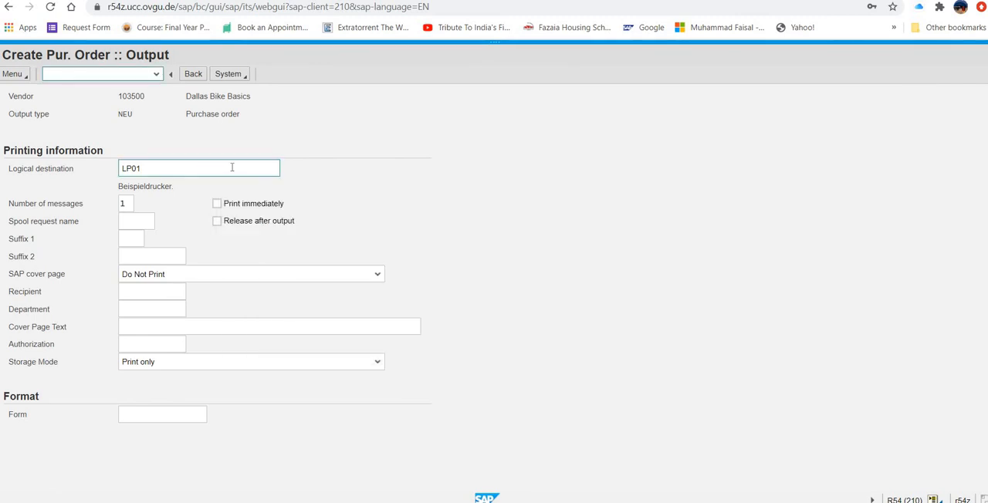
{"action": "left_click", "coordinate": [231, 167]}
{"action": "key", "text": "BackSpace"}
{"action": "key", "text": "BackSpace"}
{"action": "key", "text": "BackSpace"}
{"action": "key", "text": "BackSpace"}
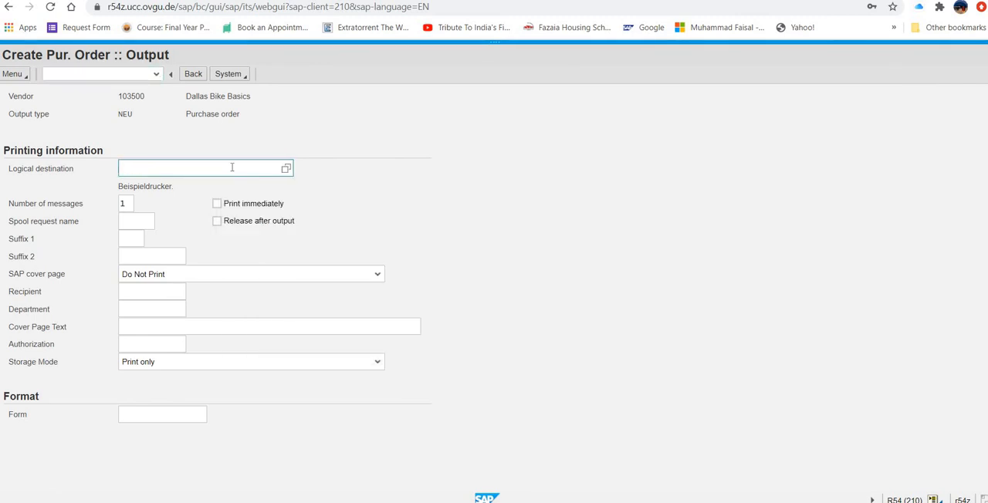
{"action": "type", "text": "locl"}
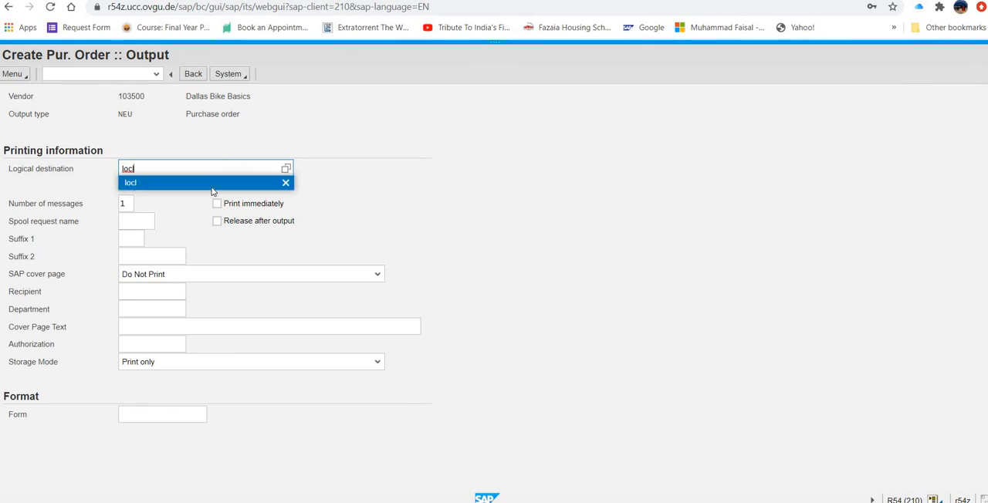
{"action": "key", "text": "Return"}
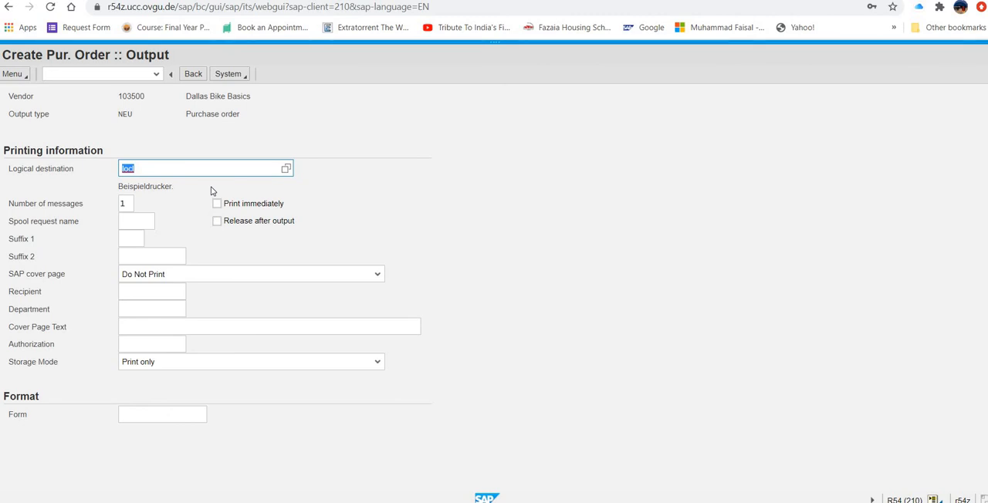
{"action": "left_click", "coordinate": [221, 205]}
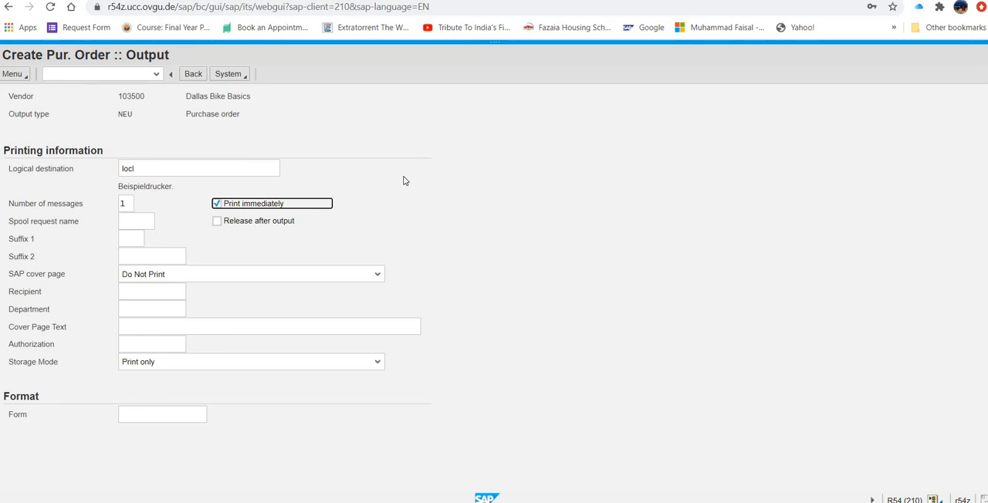
{"action": "left_click", "coordinate": [194, 74]}
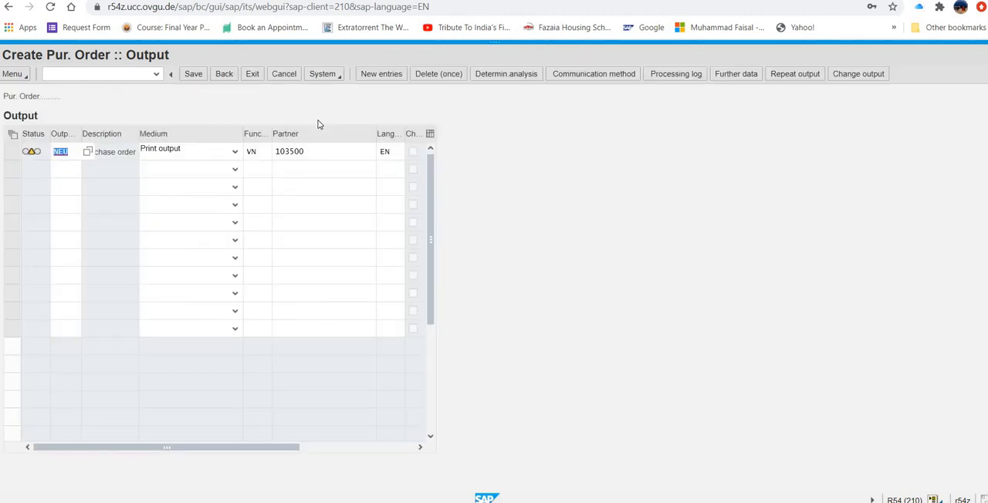
{"action": "left_click", "coordinate": [745, 75]}
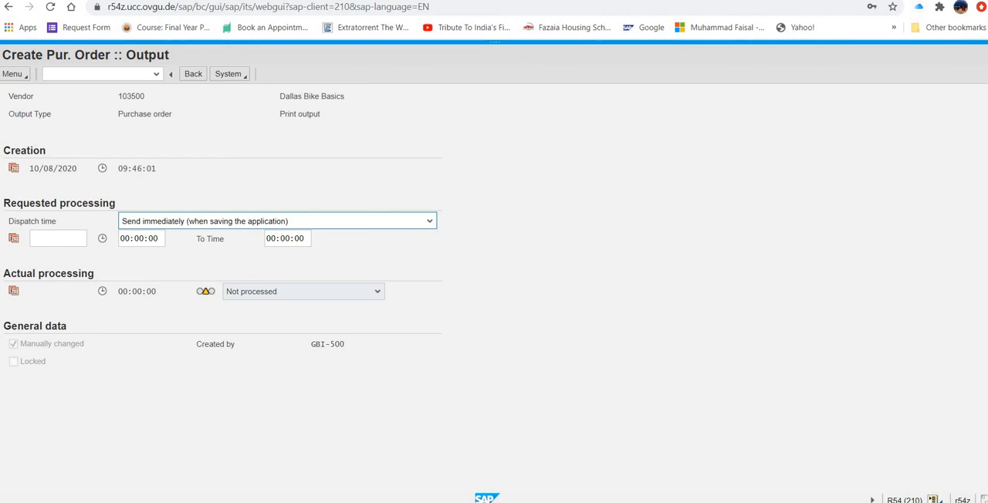
{"action": "left_click", "coordinate": [193, 74]}
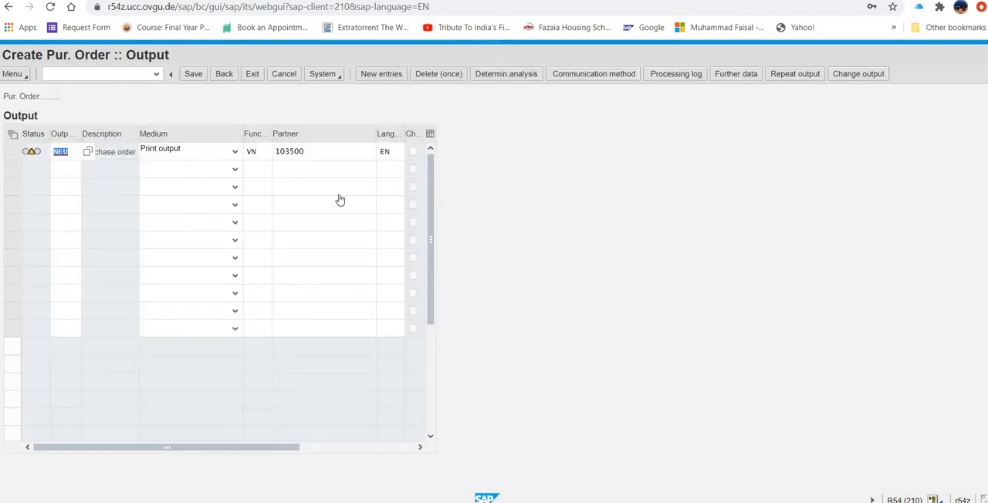
- Try to save the purchase order, choose to edit the faulty document and review the messages for its items
{"action": "left_click", "coordinate": [193, 73]}
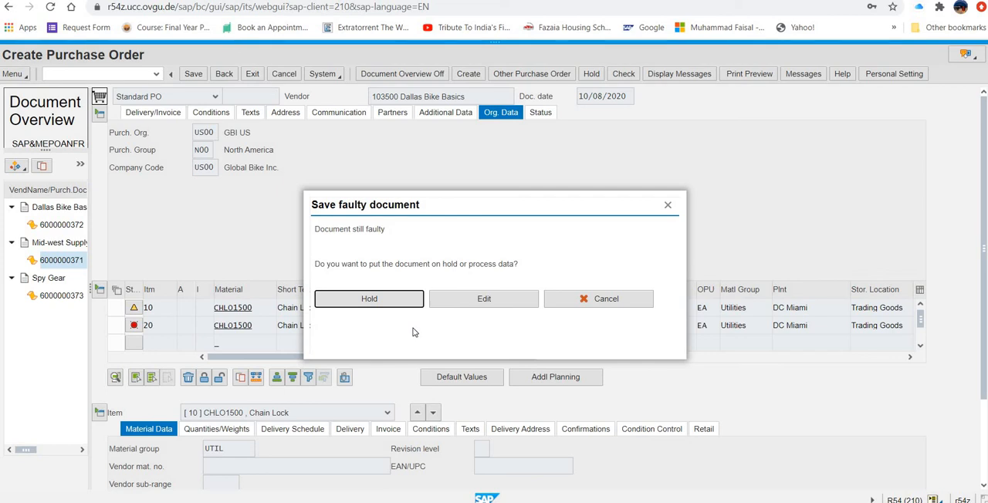
{"action": "left_click", "coordinate": [394, 302]}
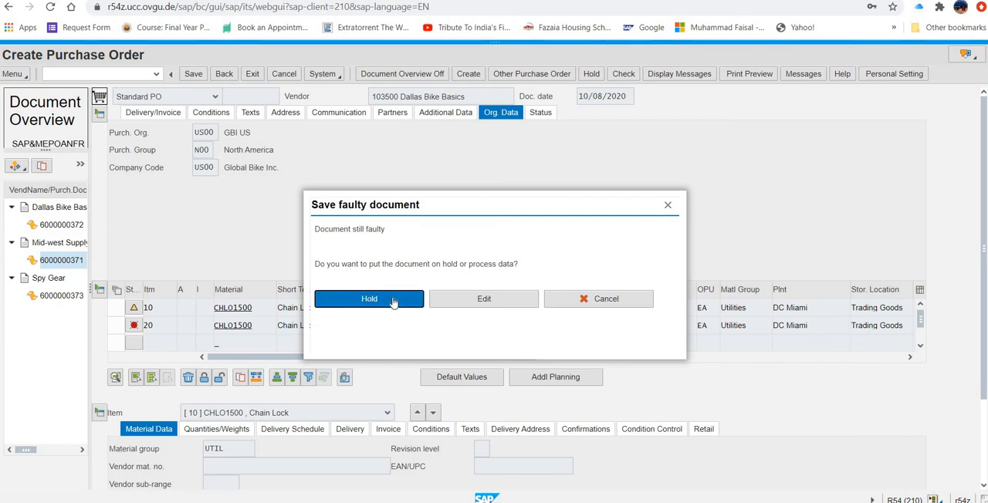
{"action": "left_click", "coordinate": [457, 302]}
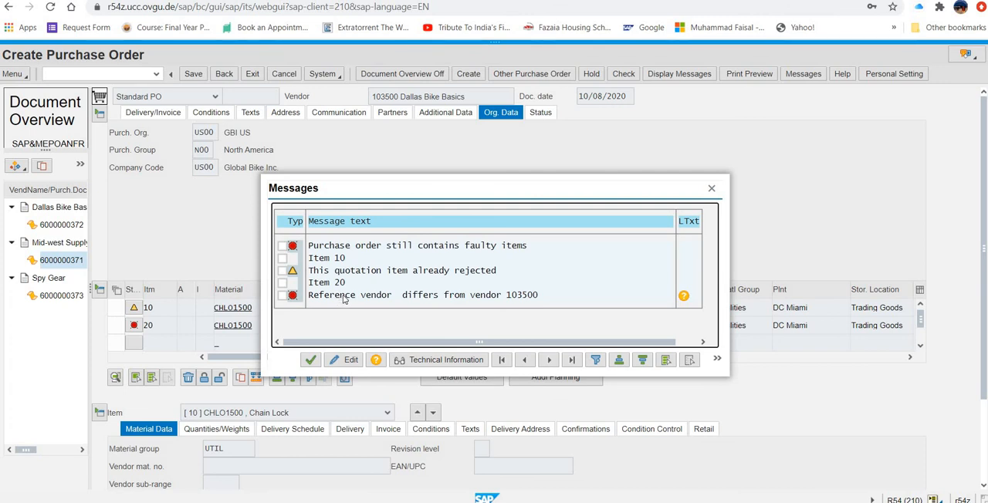
{"action": "left_click", "coordinate": [283, 270]}
{"action": "left_click", "coordinate": [312, 360]}
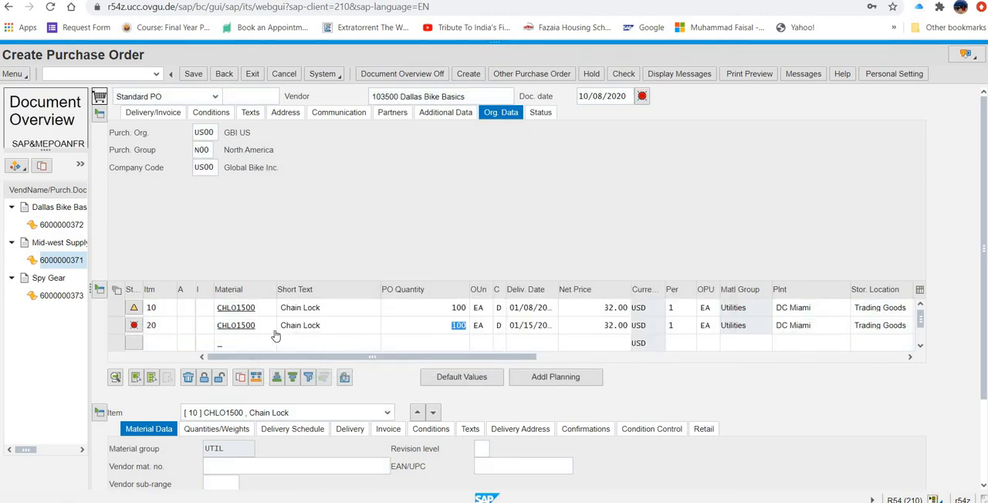
- Save the purchase order again, put the faulty document on hold and return to the SAP Easy Access menu
{"action": "left_click", "coordinate": [192, 75]}
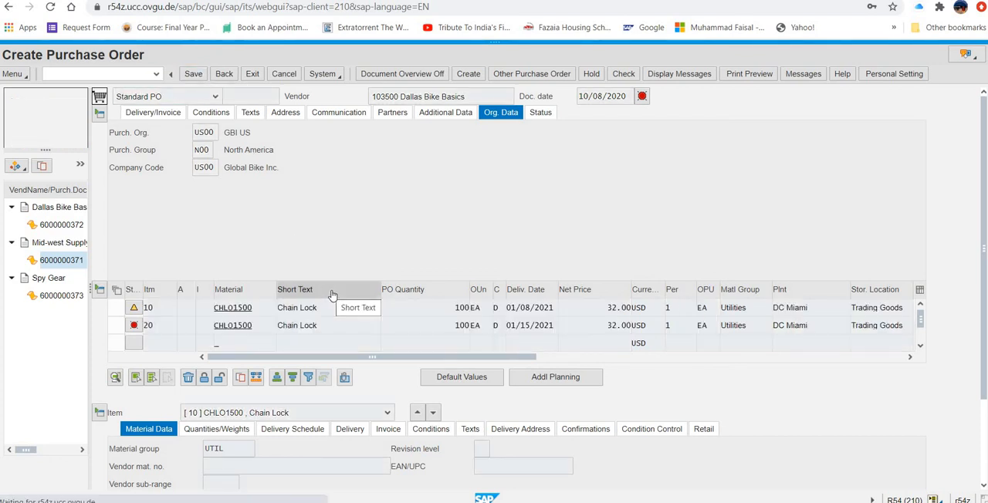
{"action": "left_click", "coordinate": [445, 309]}
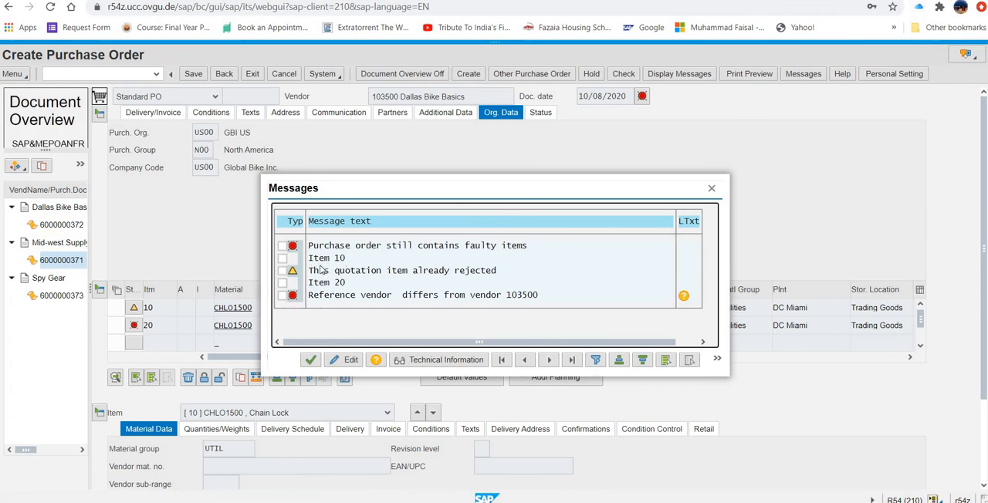
{"action": "left_click", "coordinate": [282, 284]}
{"action": "left_click", "coordinate": [282, 296]}
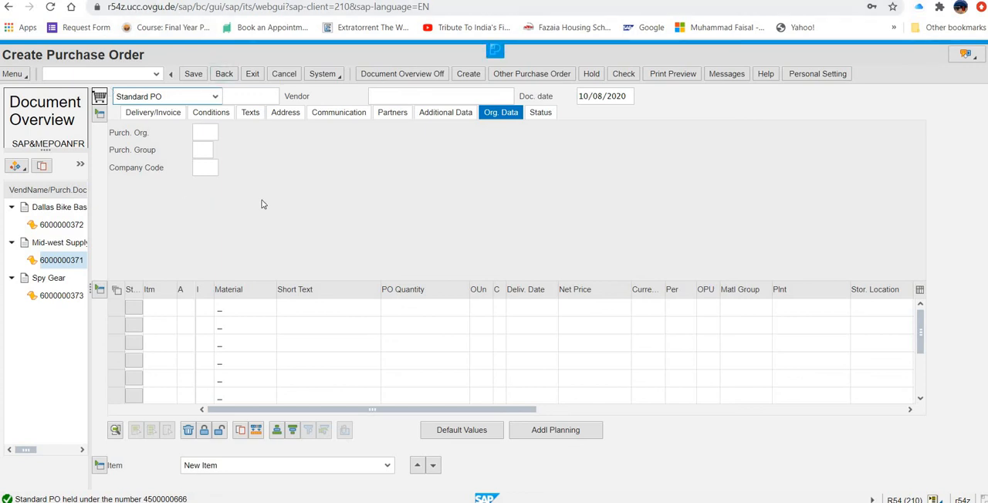
{"action": "left_click", "coordinate": [224, 74]}
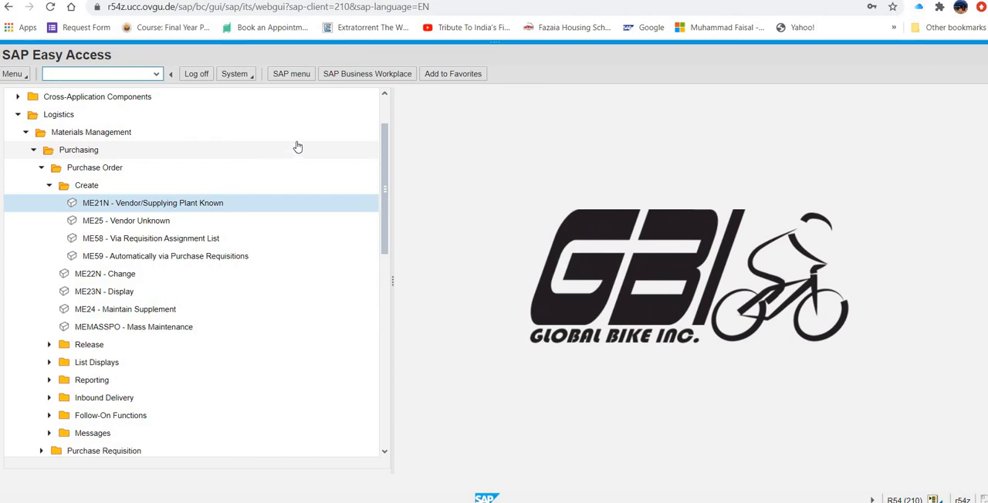
- Display the held purchase order with transaction ME23N and exit back to the SAP Easy Access menu
{"action": "left_click", "coordinate": [49, 186]}
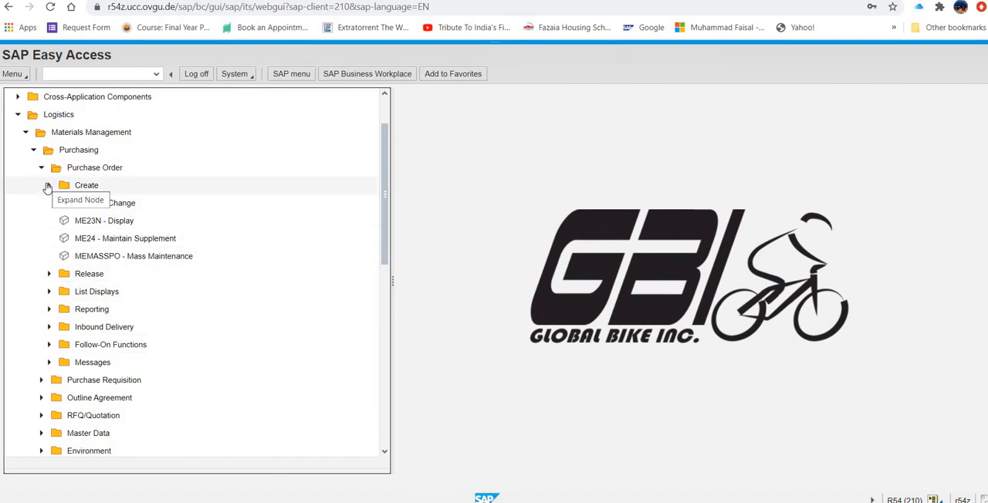
{"action": "left_click", "coordinate": [47, 186]}
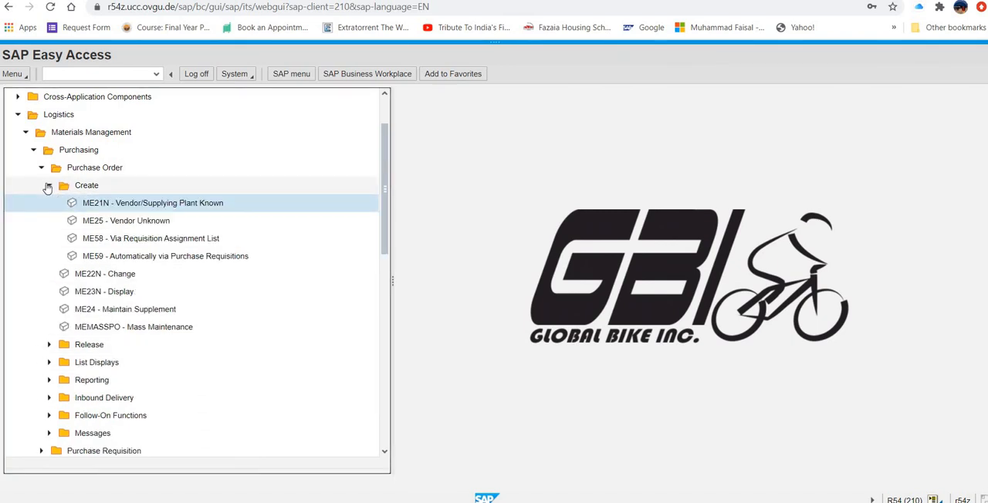
{"action": "left_click", "coordinate": [49, 189]}
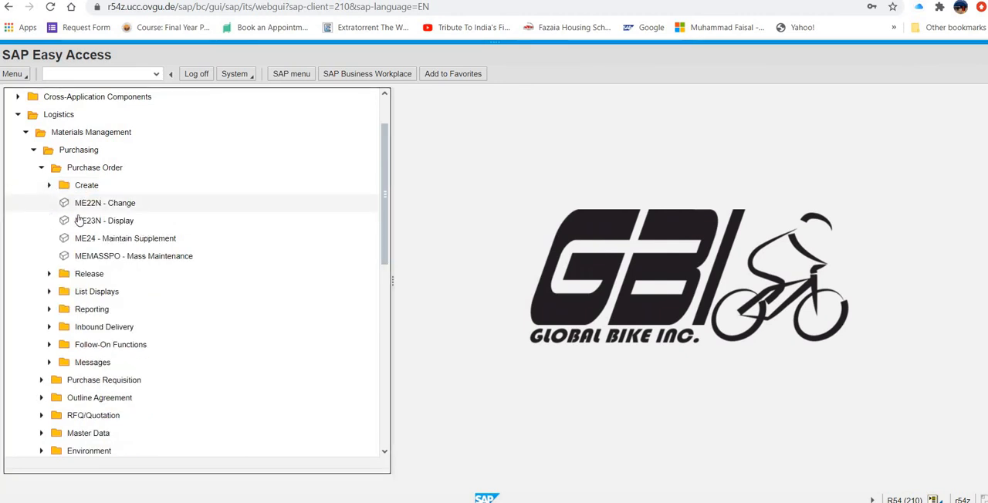
{"action": "double_click", "coordinate": [79, 223]}
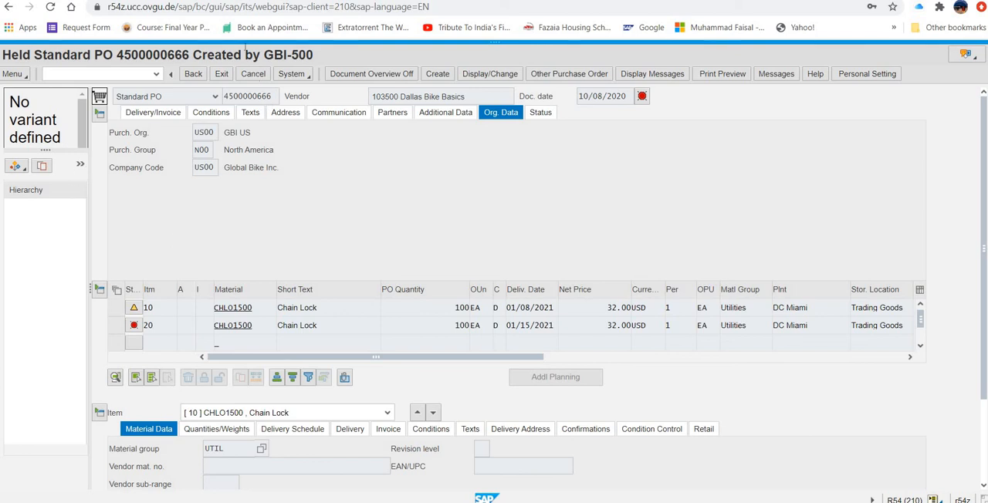
{"action": "left_click", "coordinate": [223, 75]}
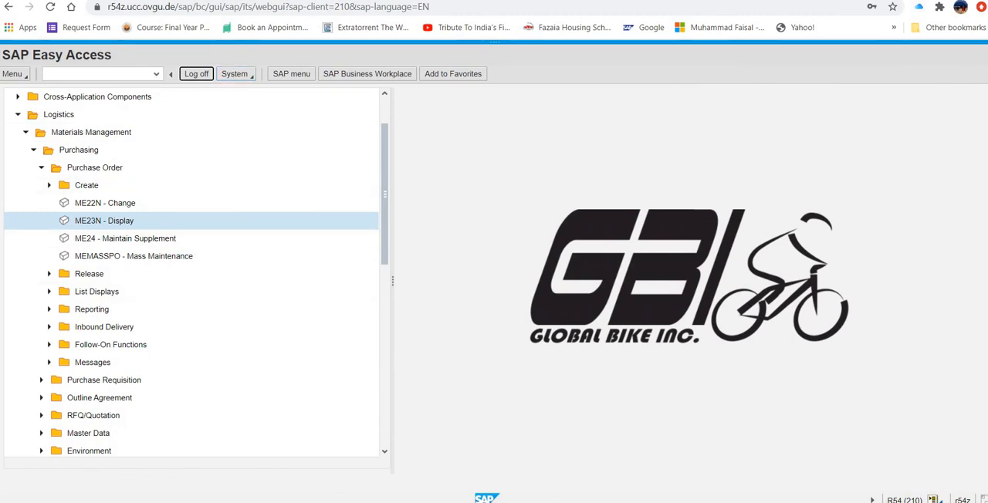
- Switch to the case study list in Word, check task 13 on the goods receipt for the purchase order, and return to SAP
{"action": "key", "text": "alt+Tab"}
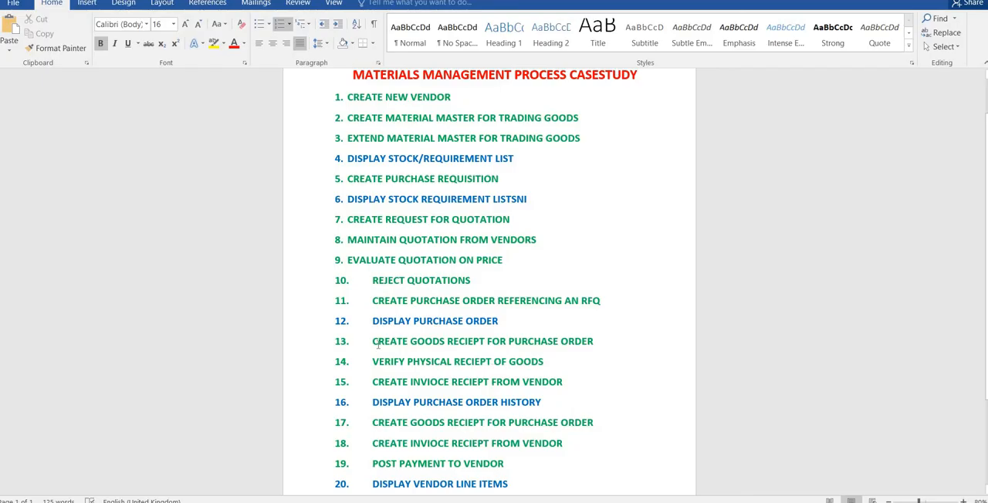
{"action": "left_click_drag", "start_coordinate": [373, 341], "coordinate": [583, 347]}
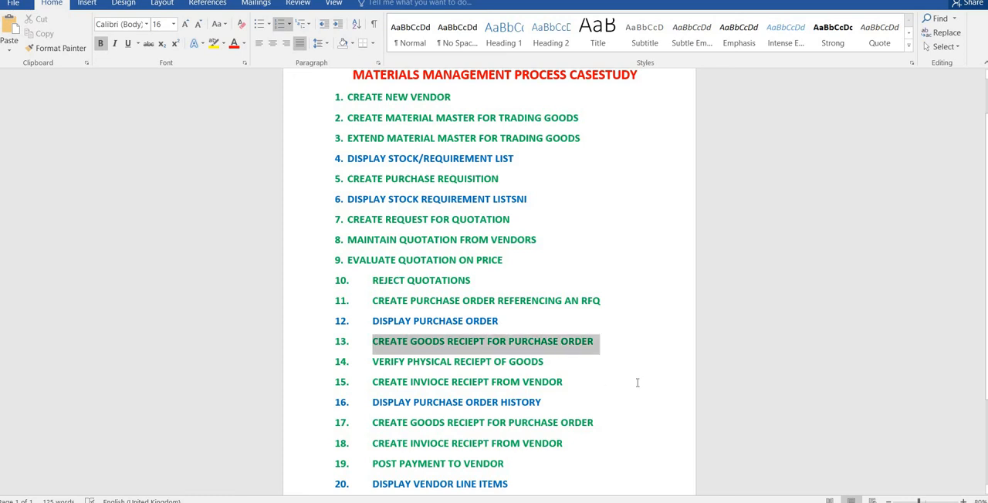
{"action": "left_click_drag", "start_coordinate": [637, 382], "coordinate": [635, 384]}
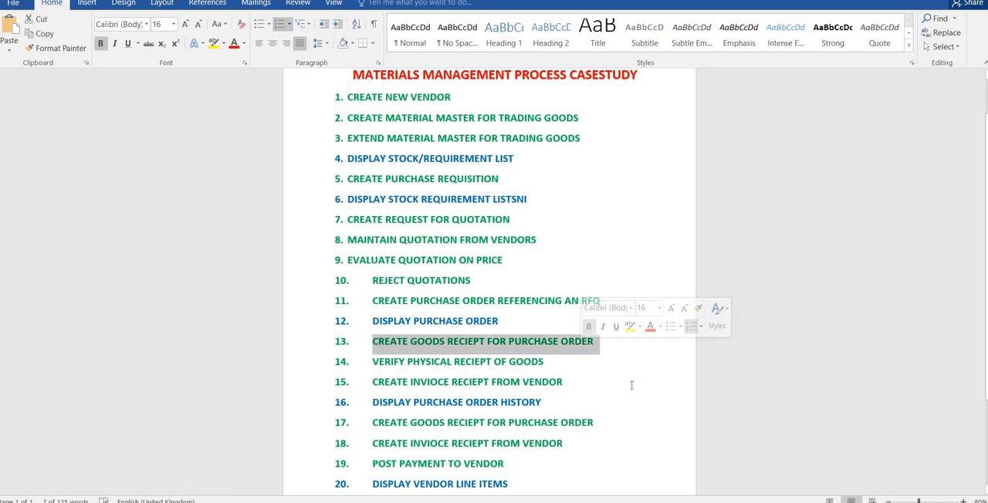
{"action": "left_click", "coordinate": [632, 383]}
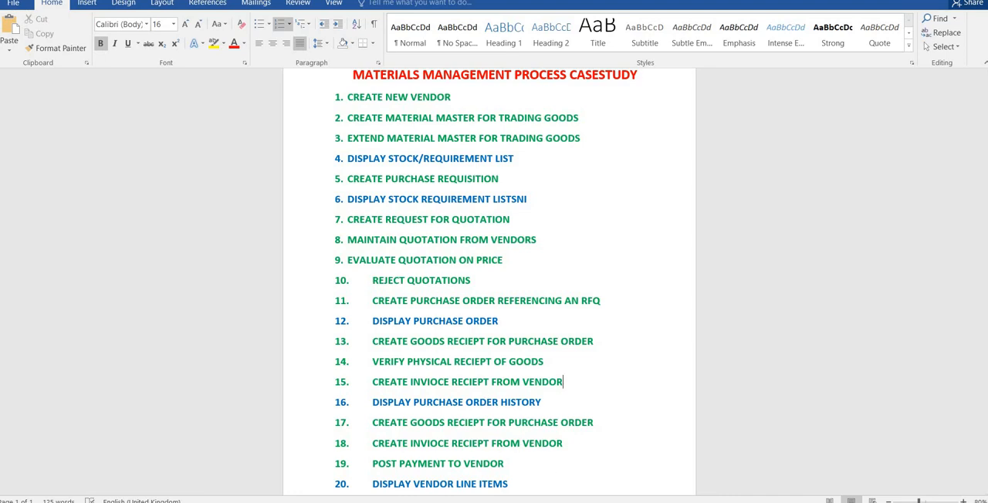
{"action": "key", "text": "alt+Tab"}
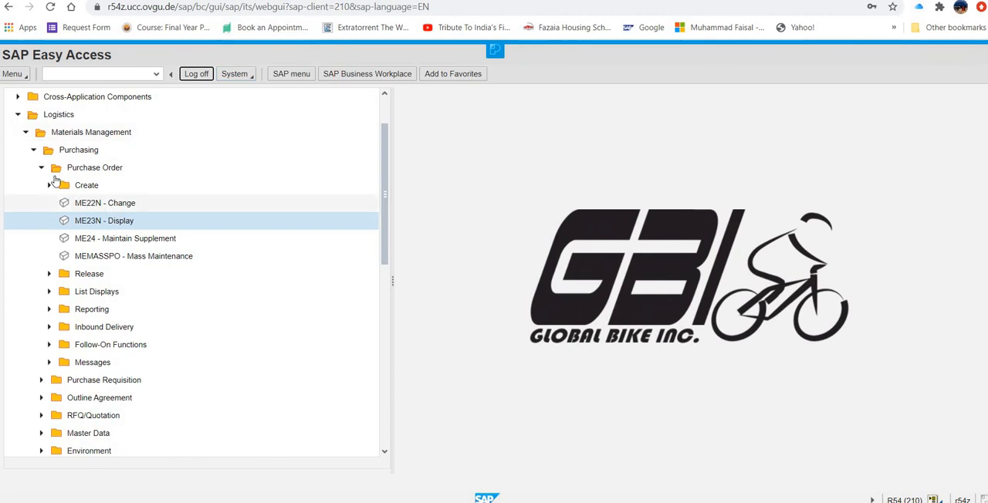
- Open the MIGO_GR goods receipt for purchase order transaction under Inventory Management, Goods Movement in the SAP menu tree
{"action": "left_click", "coordinate": [34, 151]}
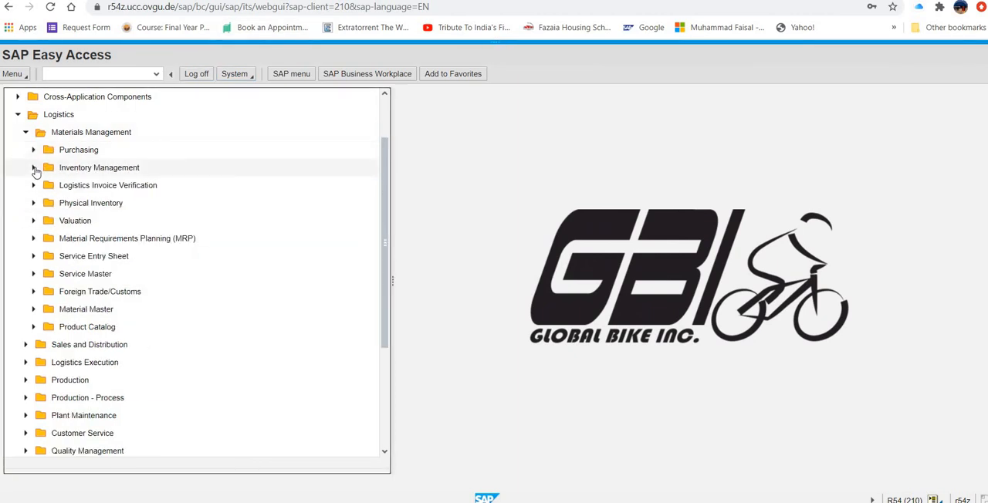
{"action": "left_click", "coordinate": [34, 169]}
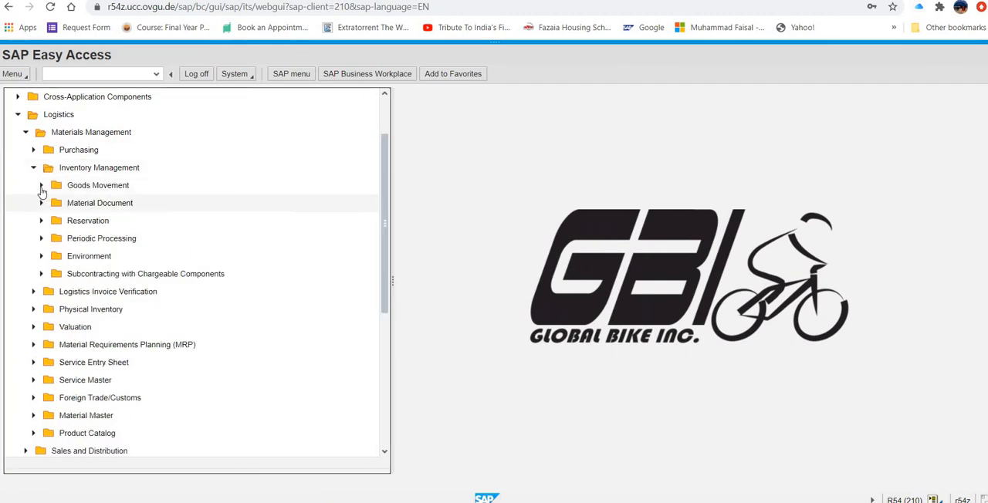
{"action": "left_click", "coordinate": [42, 186]}
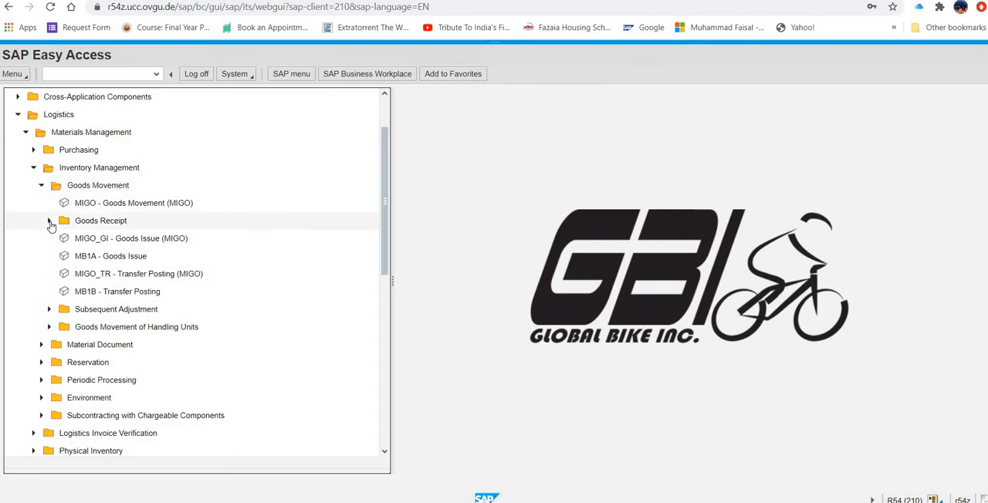
{"action": "left_click", "coordinate": [49, 221]}
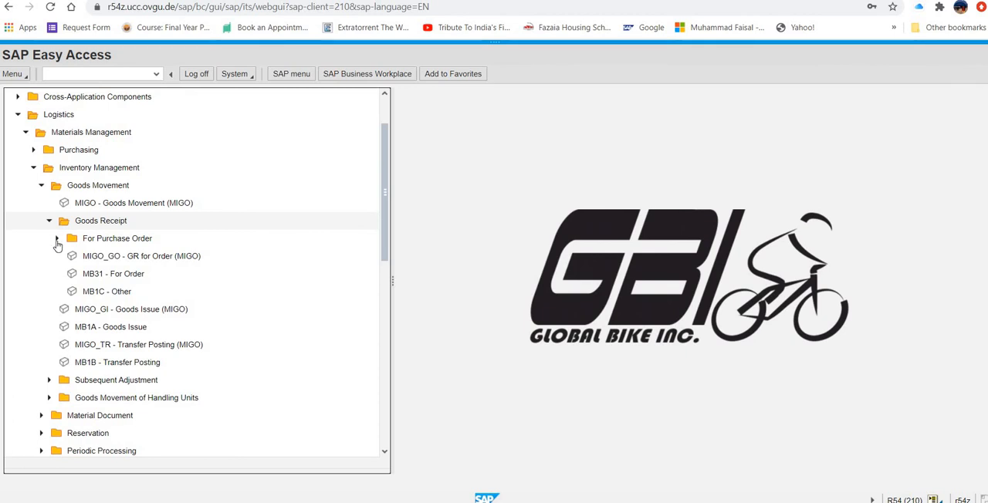
{"action": "left_click", "coordinate": [58, 238]}
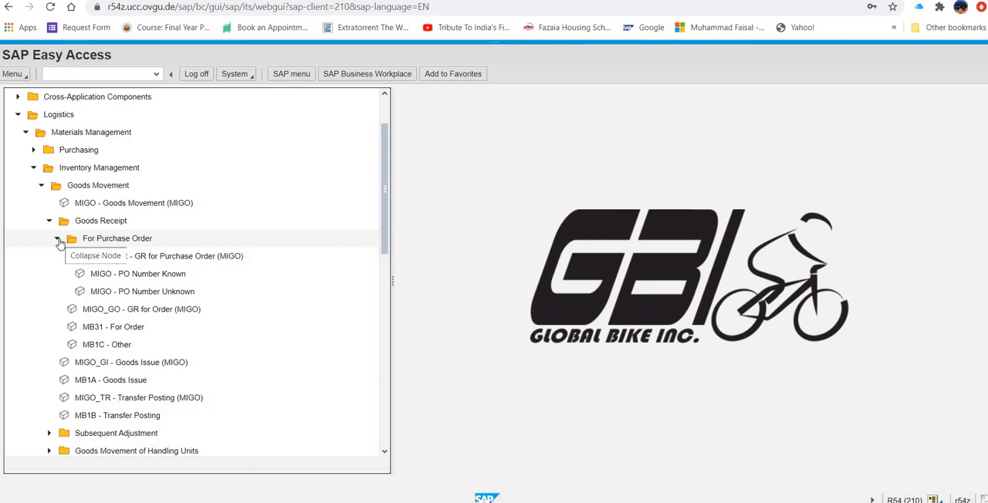
{"action": "left_click", "coordinate": [164, 260]}
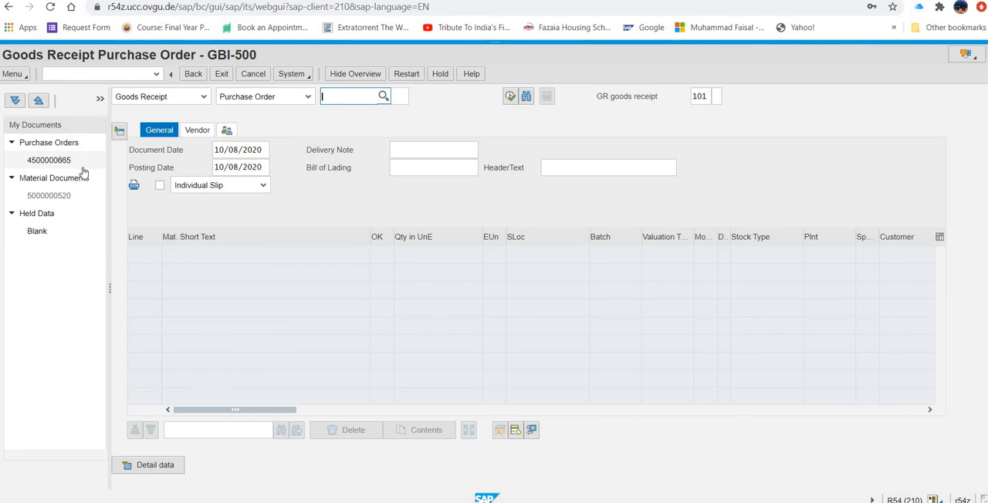
- Try to load the held purchase order into the goods receipt by entering its order number, and exit the transaction
{"action": "left_click", "coordinate": [60, 160]}
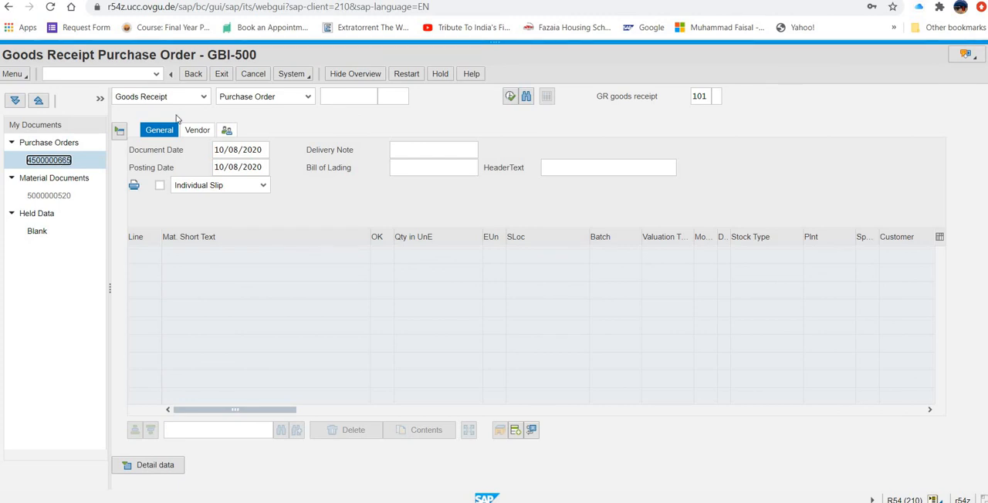
{"action": "left_click", "coordinate": [362, 97]}
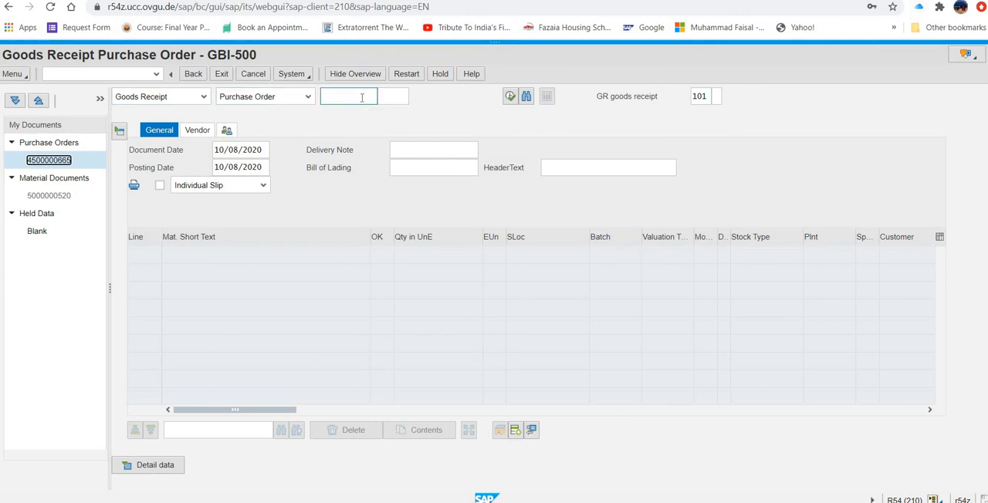
{"action": "left_click", "coordinate": [366, 98]}
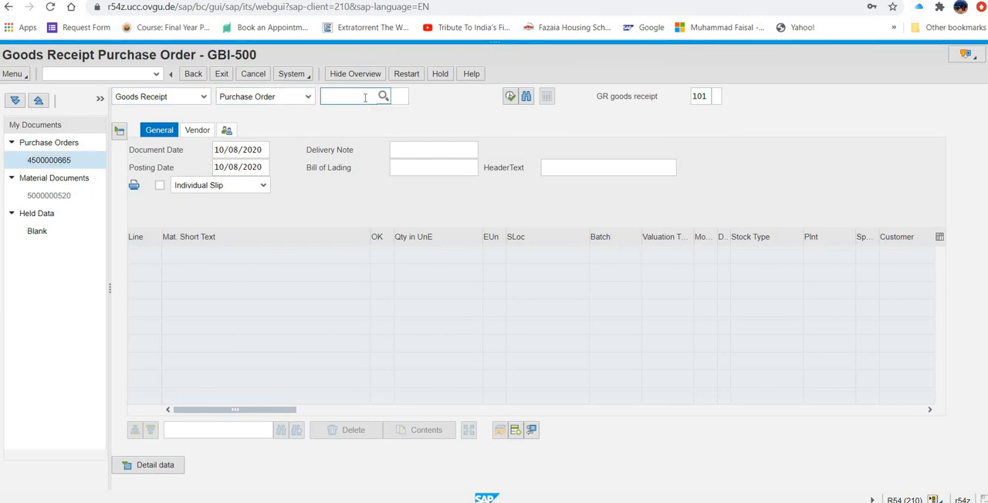
{"action": "type", "text": "4500"}
{"action": "type", "text": "0006"}
{"action": "type", "text": "665"}
{"action": "key", "text": "Return"}
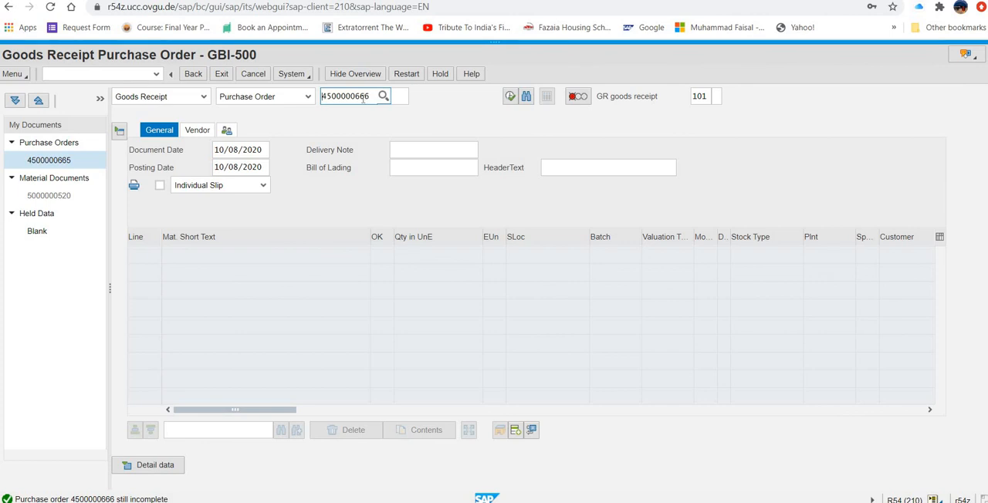
{"action": "left_click", "coordinate": [221, 75]}
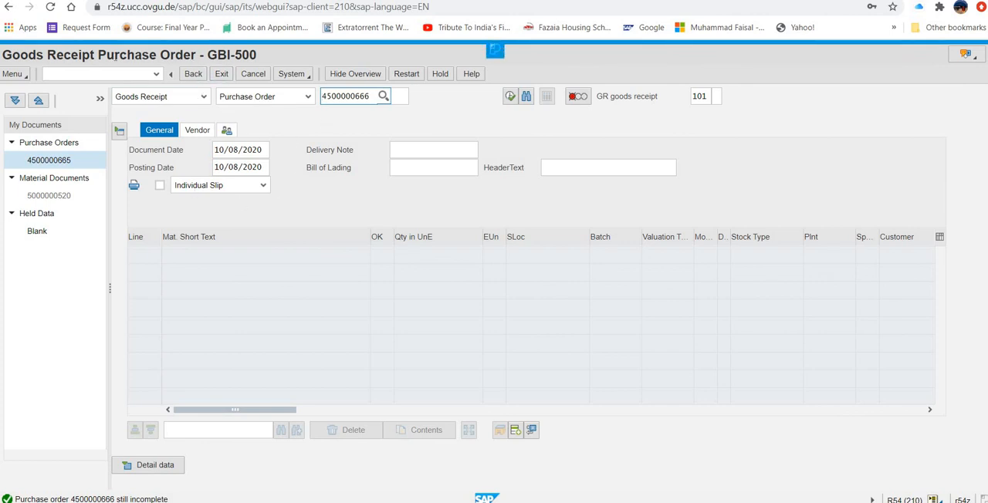